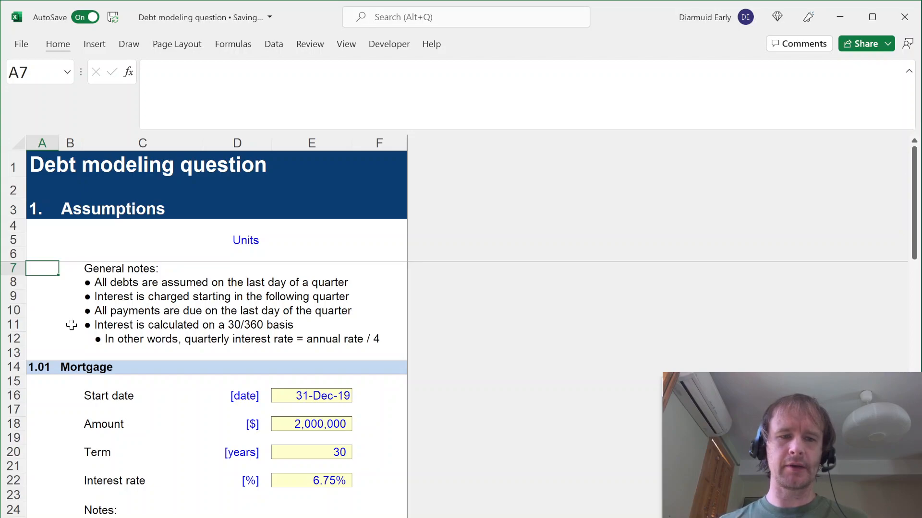
# Step: Look through the whole assumptions sheet, covering the general notes and the Mortgage, Loan and Bond sections
pyautogui.scroll(-5, 136, 351)
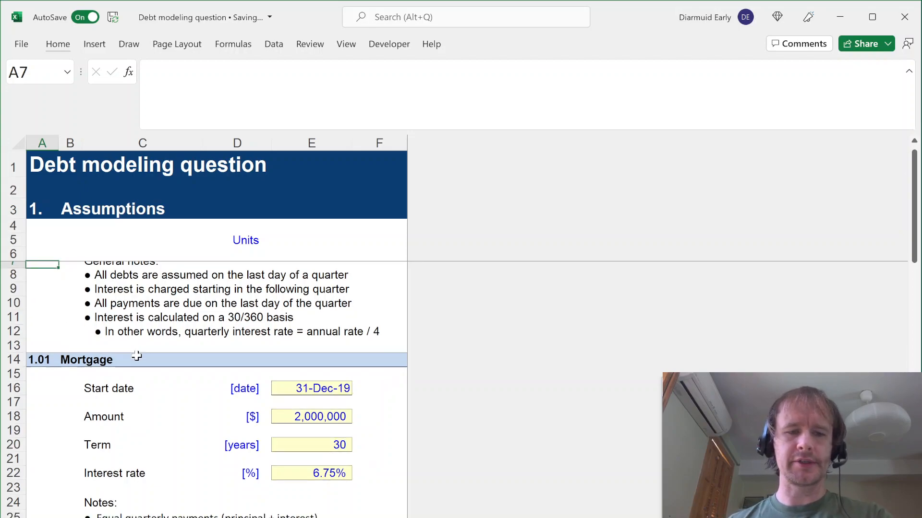
pyautogui.scroll(-10, 136, 356)
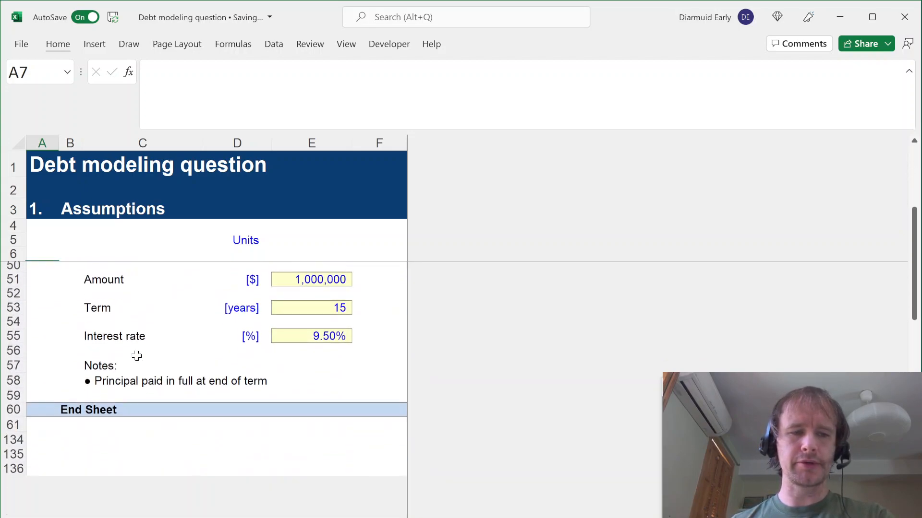
pyautogui.scroll(15, 136, 355)
pyautogui.scroll(-1, 136, 356)
pyautogui.scroll(-1, 137, 356)
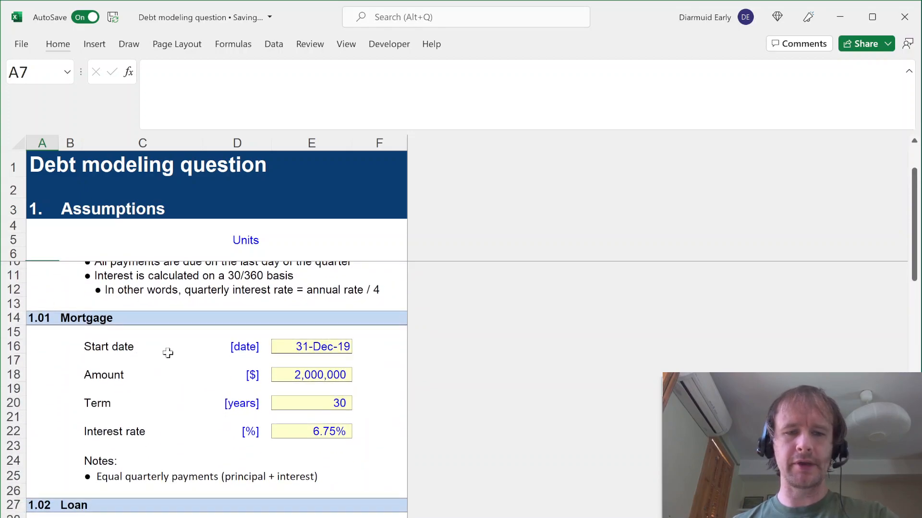
pyautogui.scroll(-3, 183, 438)
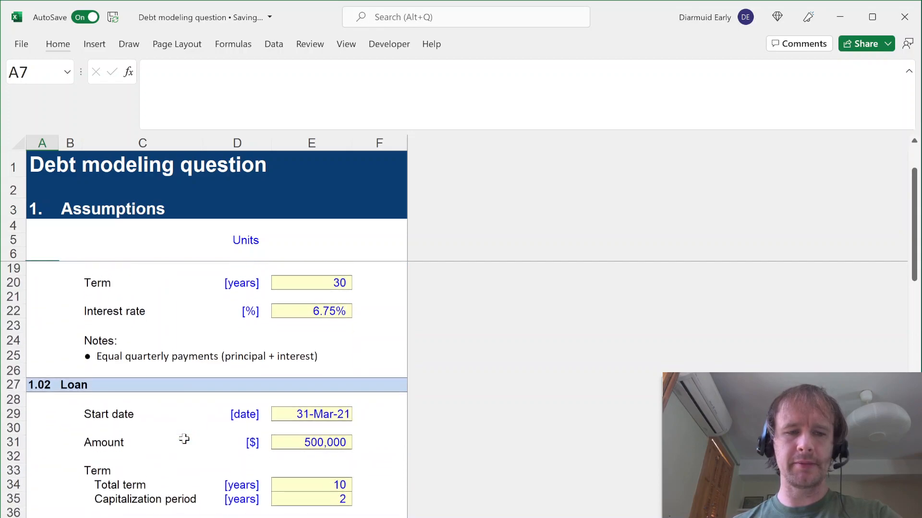
pyautogui.scroll(-2, 184, 439)
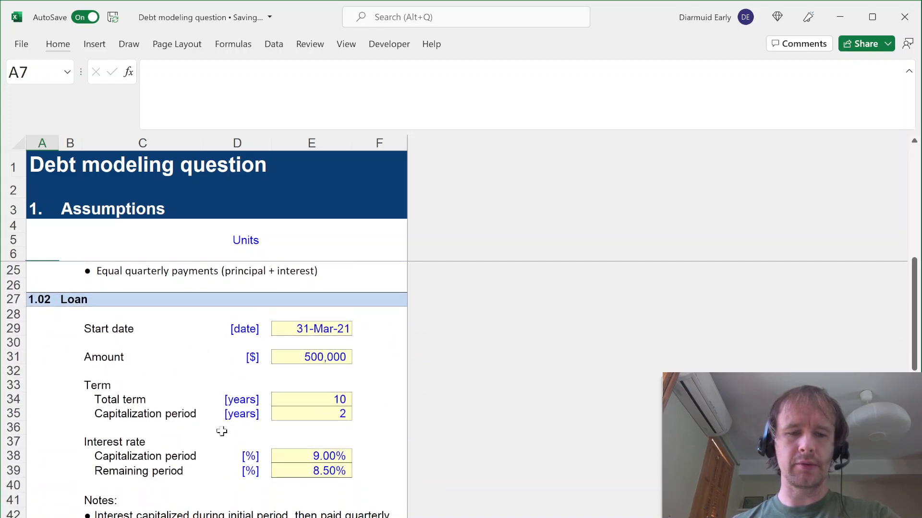
pyautogui.scroll(-2, 191, 468)
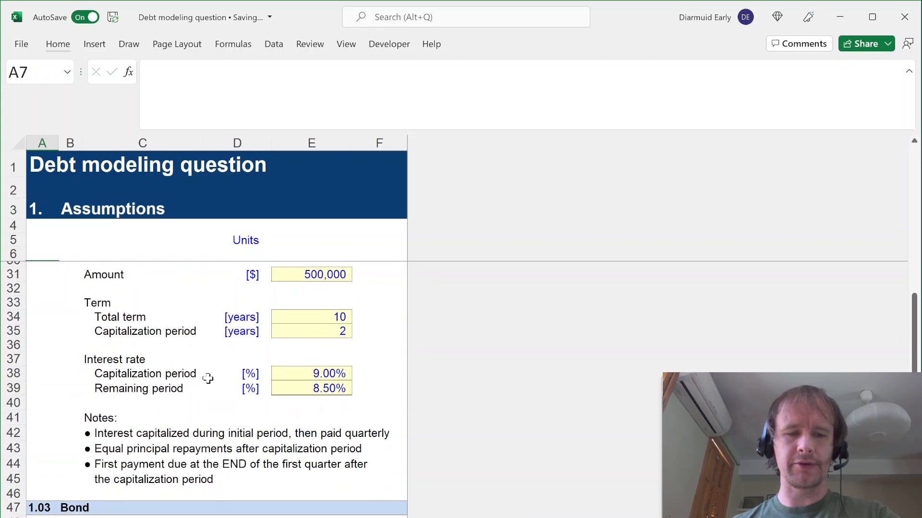
pyautogui.scroll(-5, 196, 461)
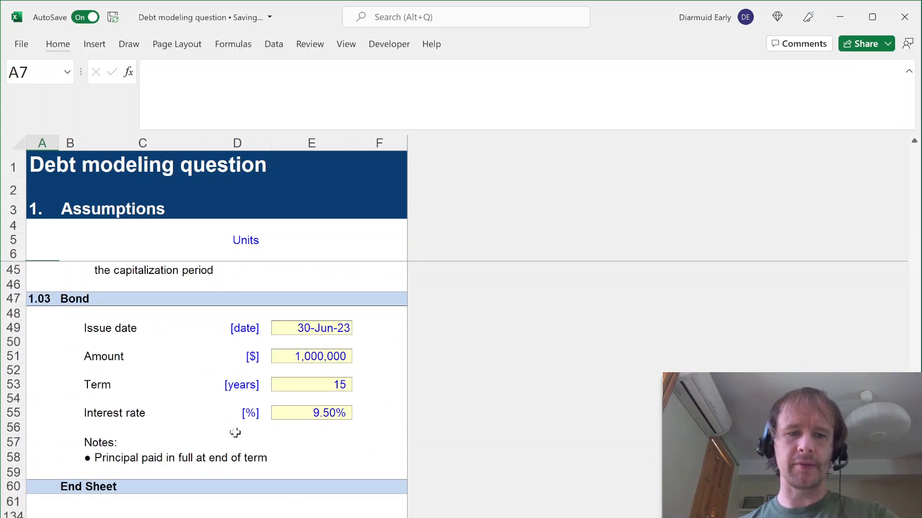
pyautogui.scroll(13, 235, 432)
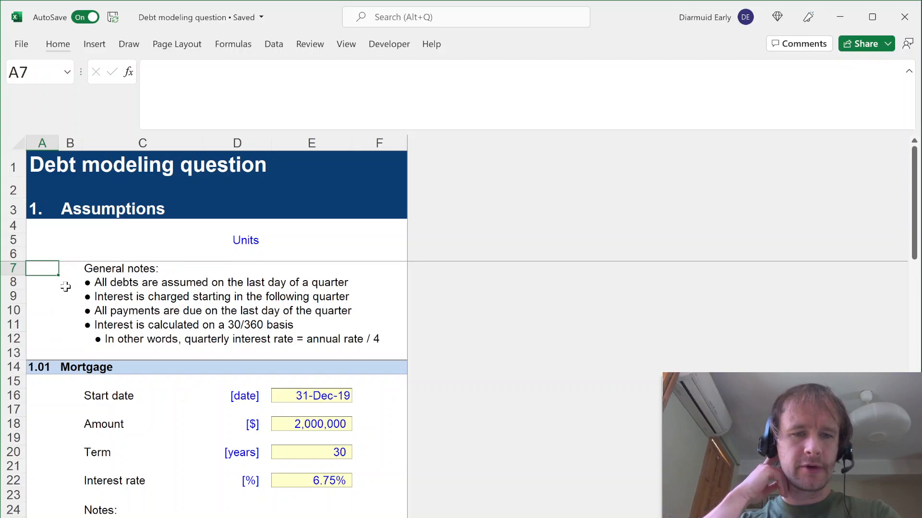
pyautogui.scroll(-9, 134, 341)
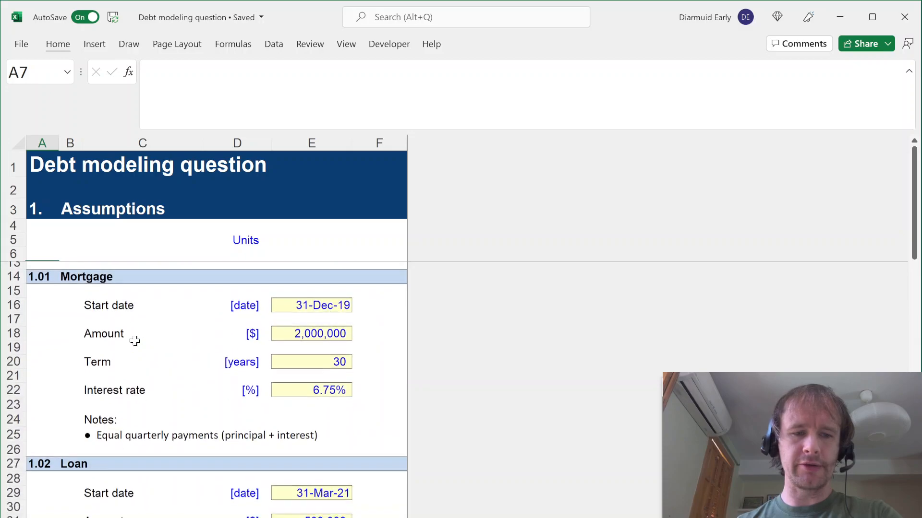
pyautogui.scroll(9, 135, 341)
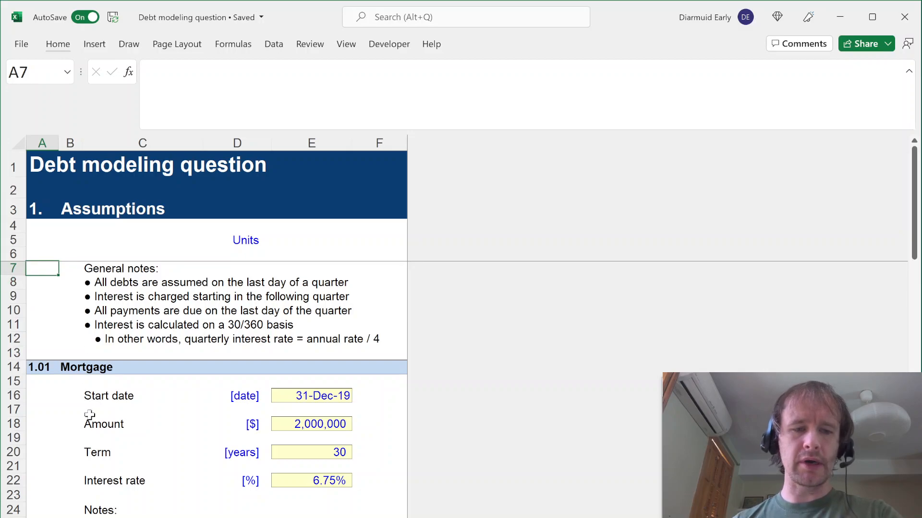
pyautogui.scroll(-7, 86, 421)
pyautogui.scroll(7, 84, 425)
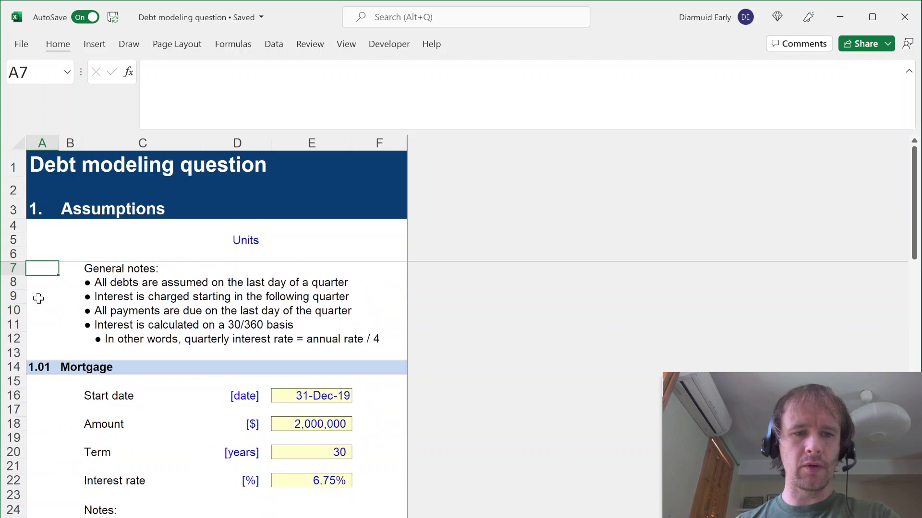
# Step: Review the general notes line by line, covering debt dates, interest start, payment timing and the 30/360 basis, against the mortgage start date
pyautogui.click(37, 283)
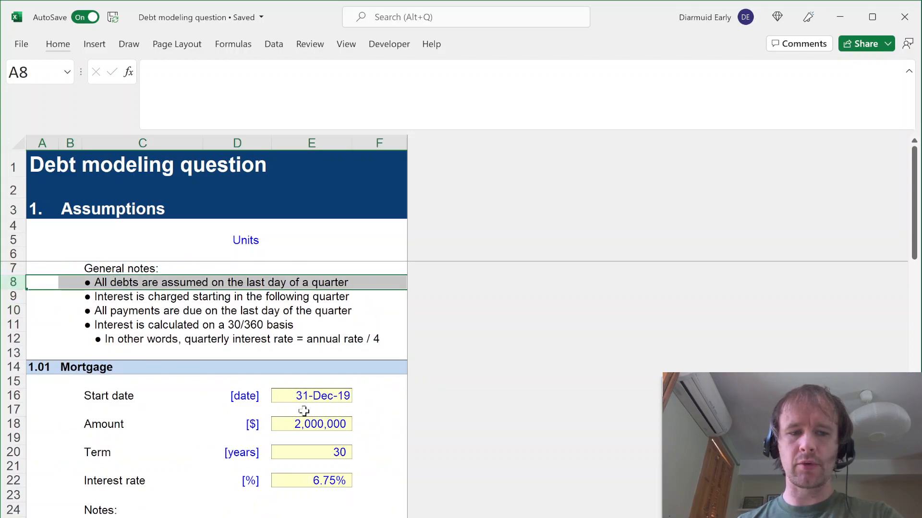
pyautogui.click(274, 397)
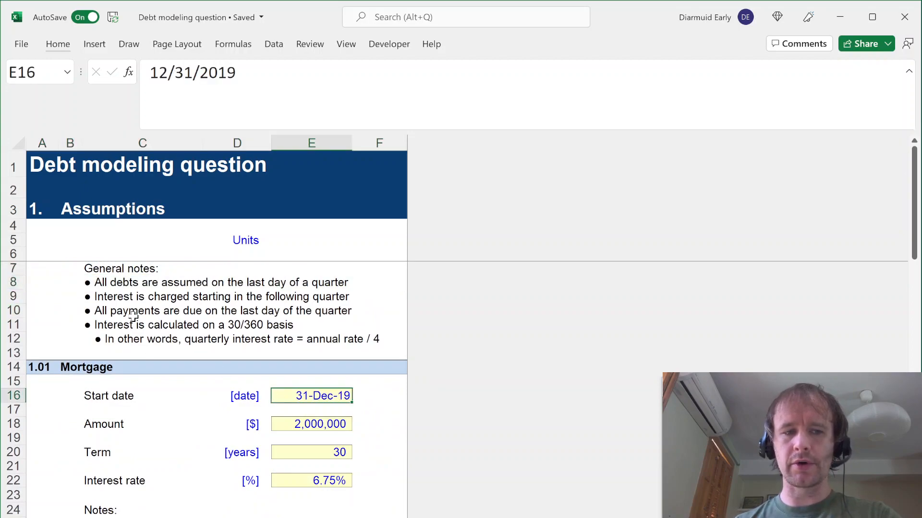
pyautogui.click(9, 296)
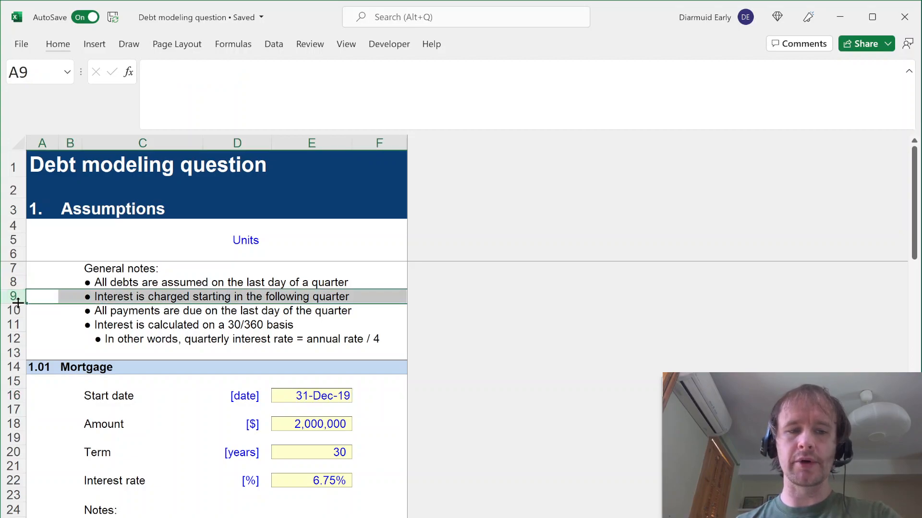
pyautogui.click(14, 310)
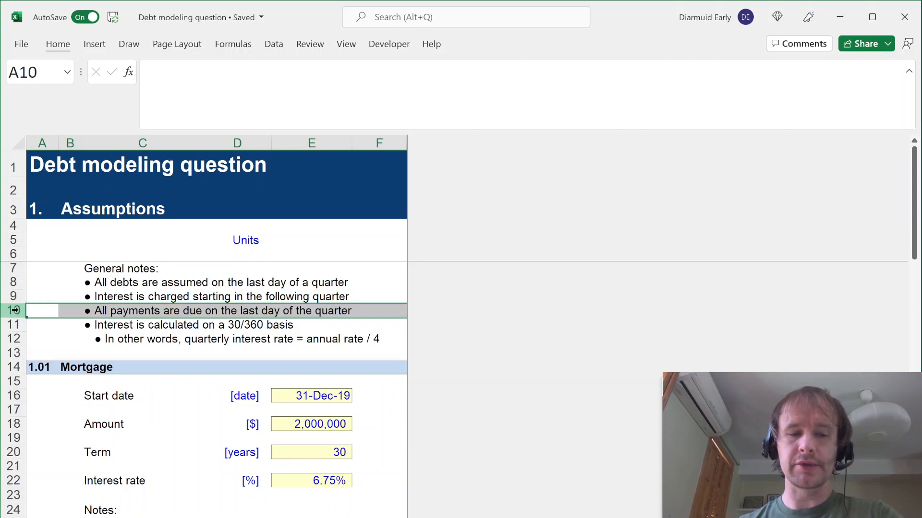
pyautogui.click(14, 324)
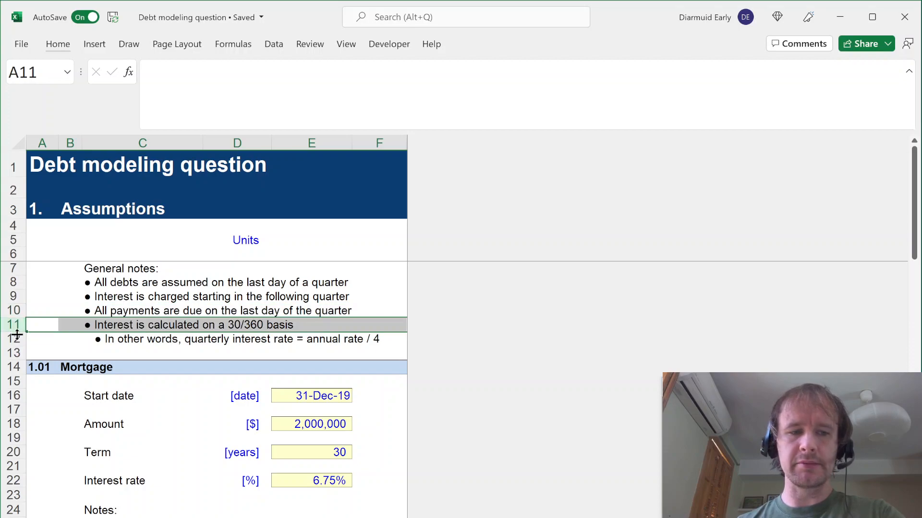
pyautogui.click(14, 339)
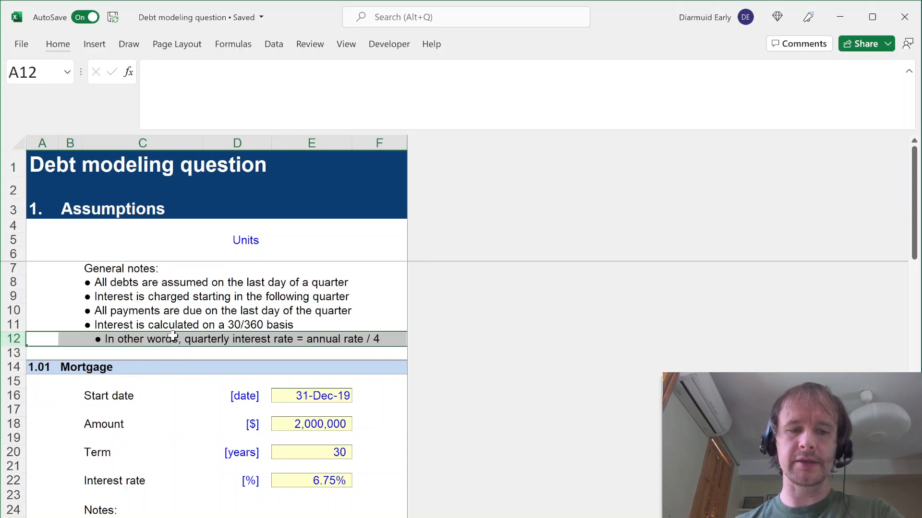
pyautogui.click(17, 310)
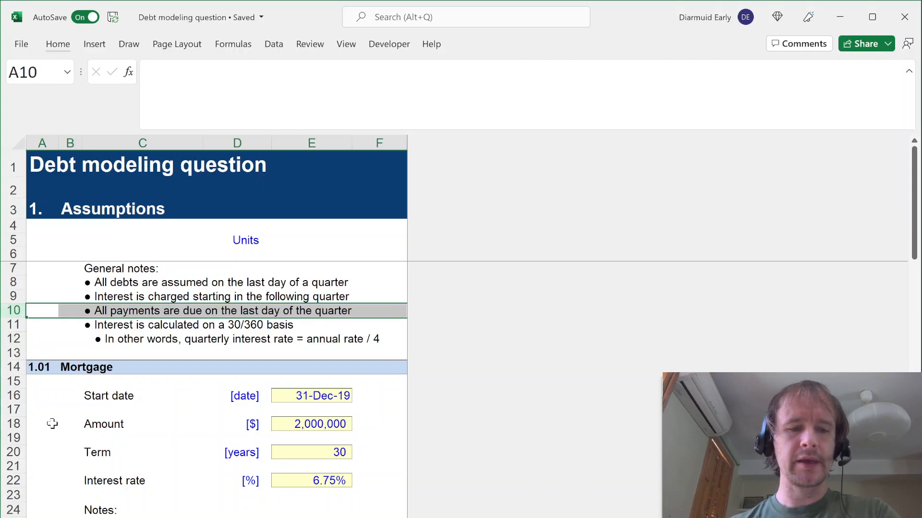
# Step: Examine the Mortgage section's amount, start date, term and interest rate, plus its note on quarterly payments
pyautogui.scroll(-1, 52, 423)
pyautogui.scroll(-2, 52, 424)
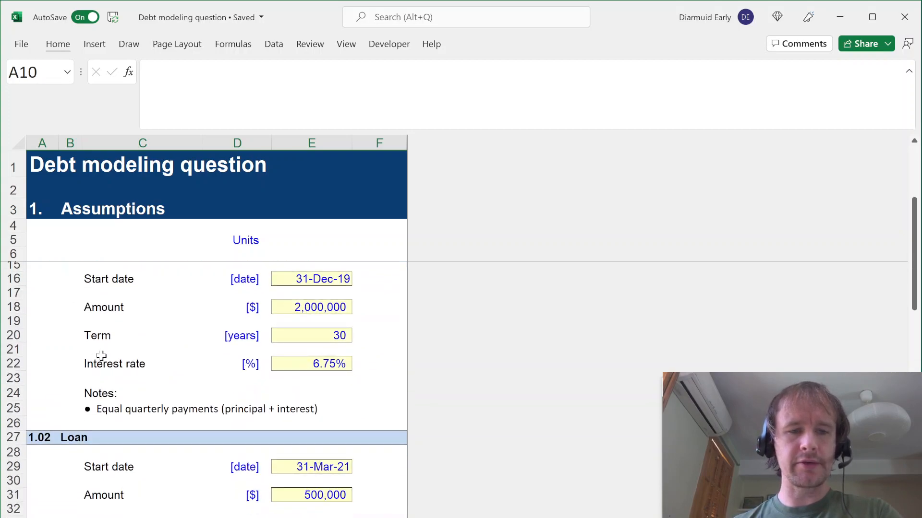
pyautogui.scroll(1, 99, 355)
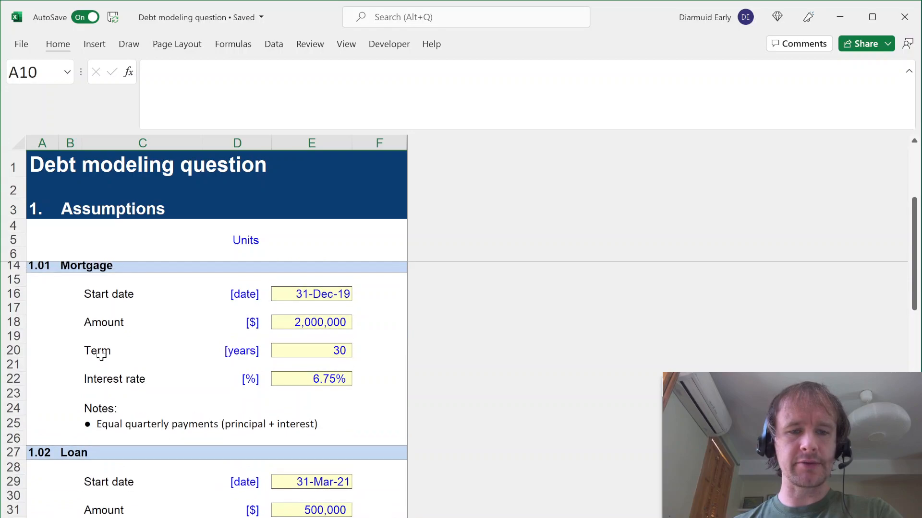
pyautogui.click(287, 330)
pyautogui.click(289, 302)
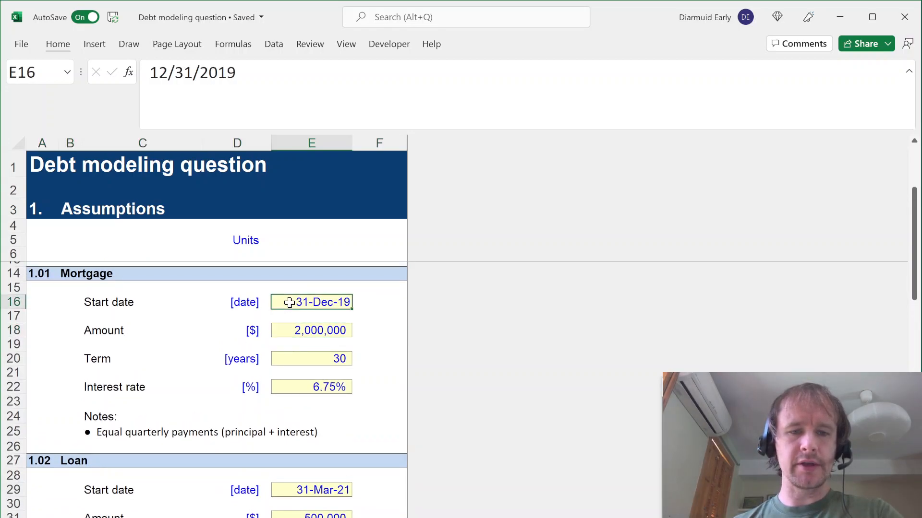
pyautogui.click(291, 359)
pyautogui.click(291, 391)
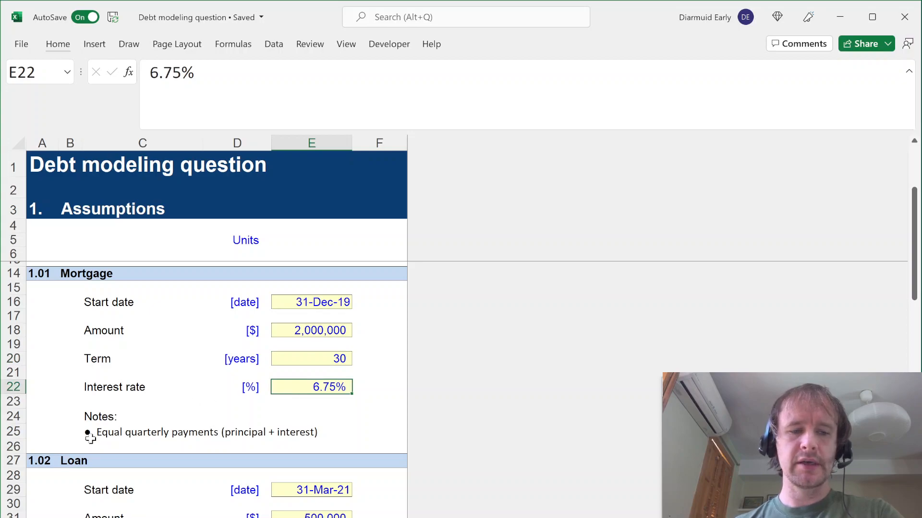
pyautogui.click(70, 435)
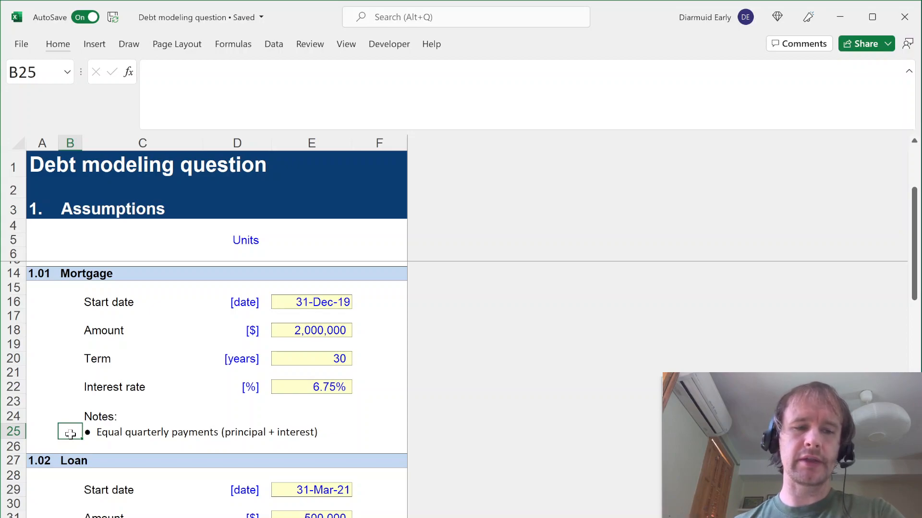
# Step: Examine the Loan section's amount, start date and total term
pyautogui.scroll(-4, 70, 434)
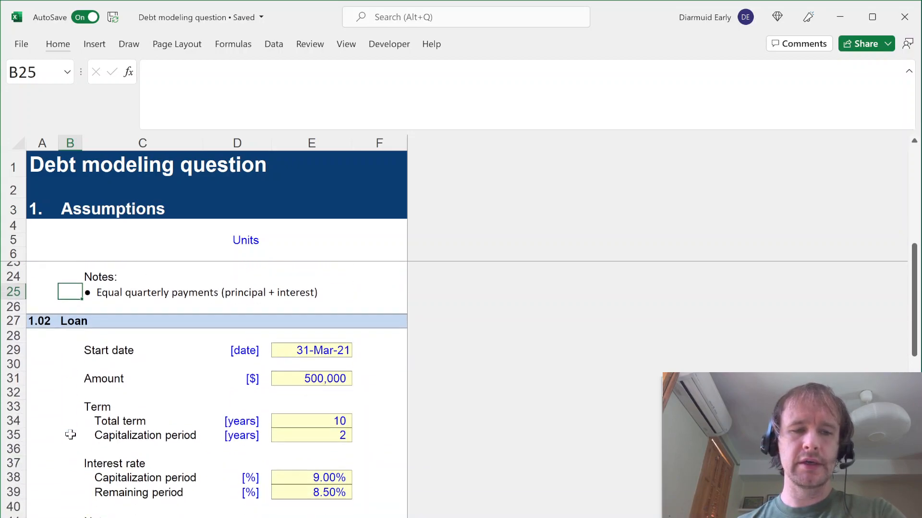
pyautogui.click(284, 357)
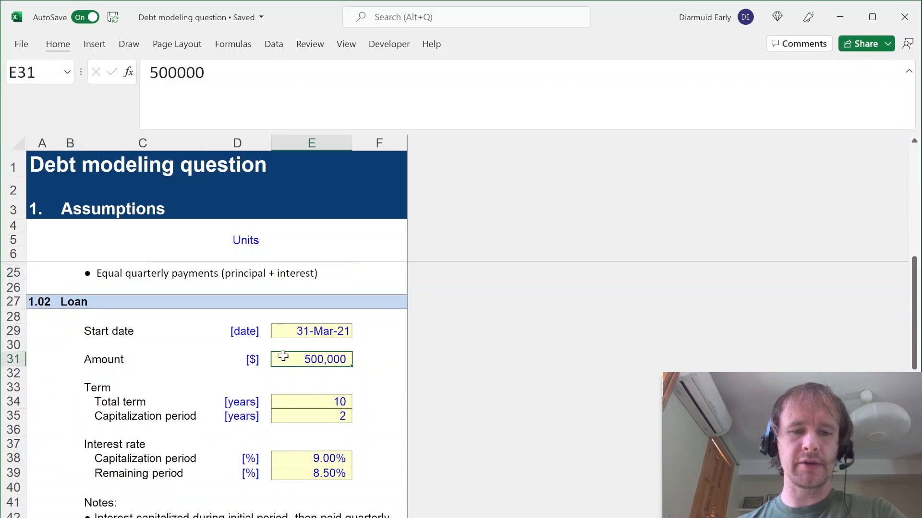
pyautogui.click(289, 330)
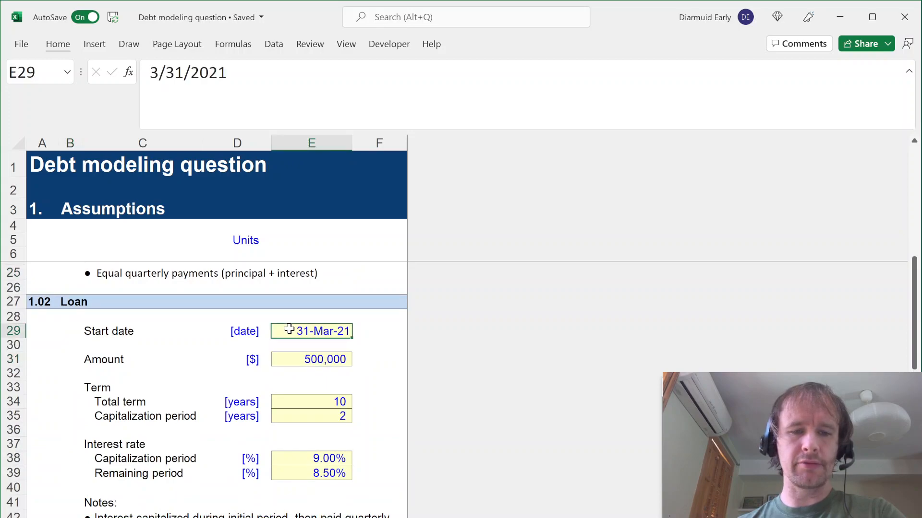
pyautogui.click(289, 402)
pyautogui.scroll(-1, 134, 390)
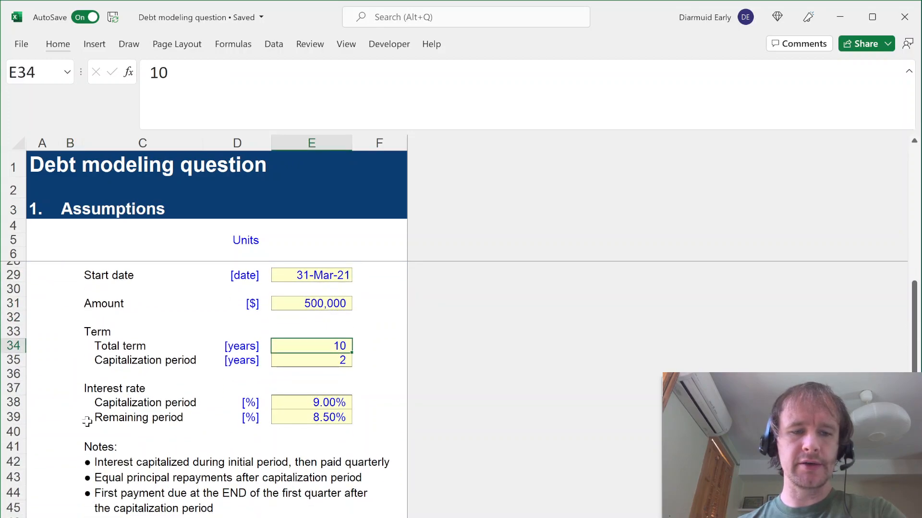
# Step: Review the Loan notes on capitalized interest, principal repayments and first payment timing against the loan's amount, interest rates and start date
pyautogui.click(11, 462)
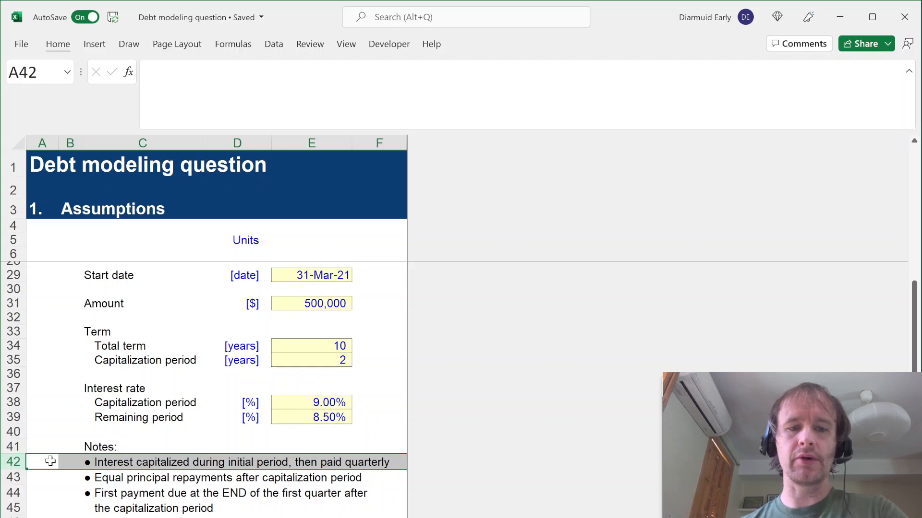
pyautogui.click(297, 402)
pyautogui.click(297, 308)
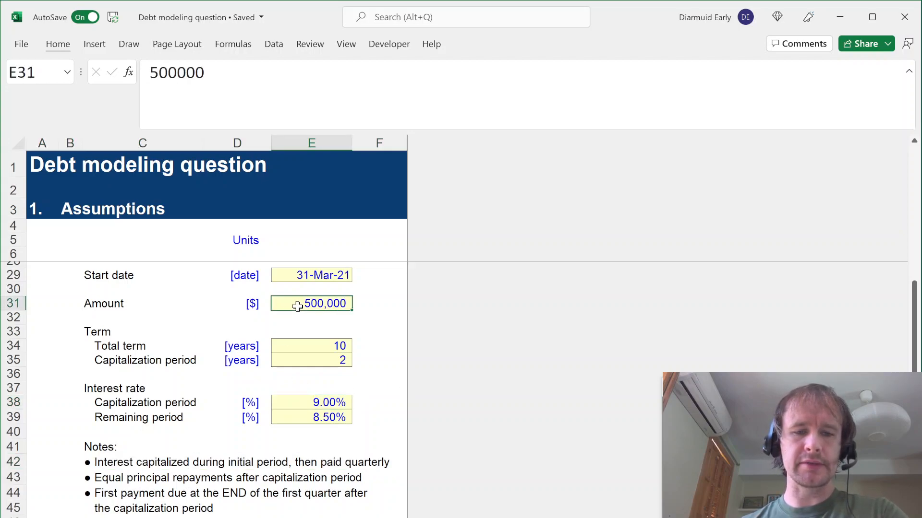
pyautogui.click(285, 403)
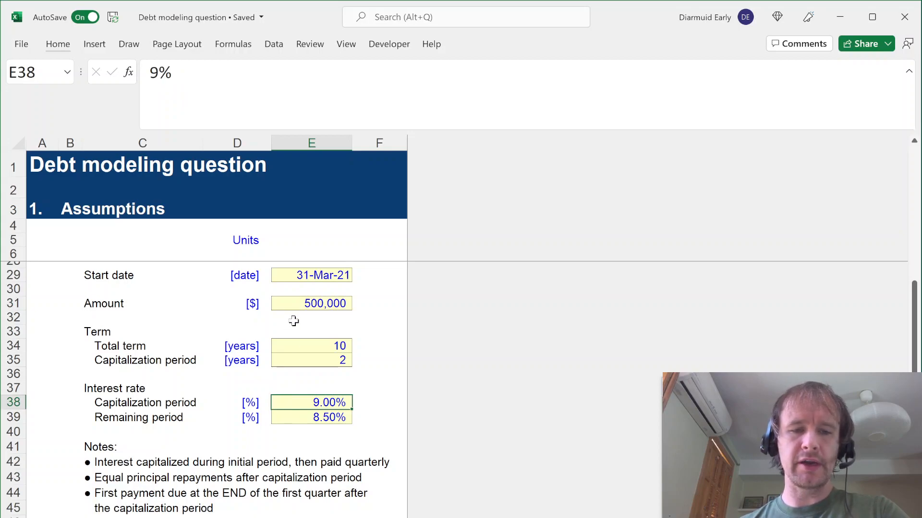
pyautogui.click(292, 303)
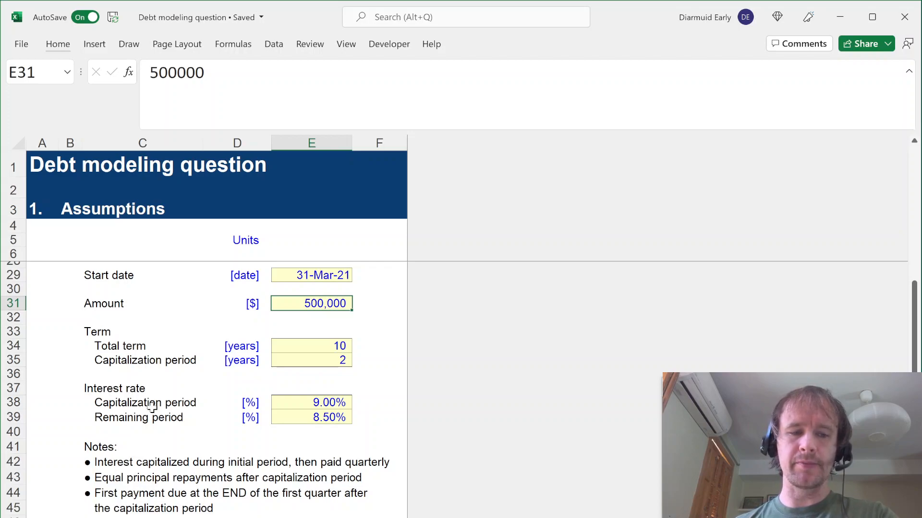
pyautogui.click(10, 405)
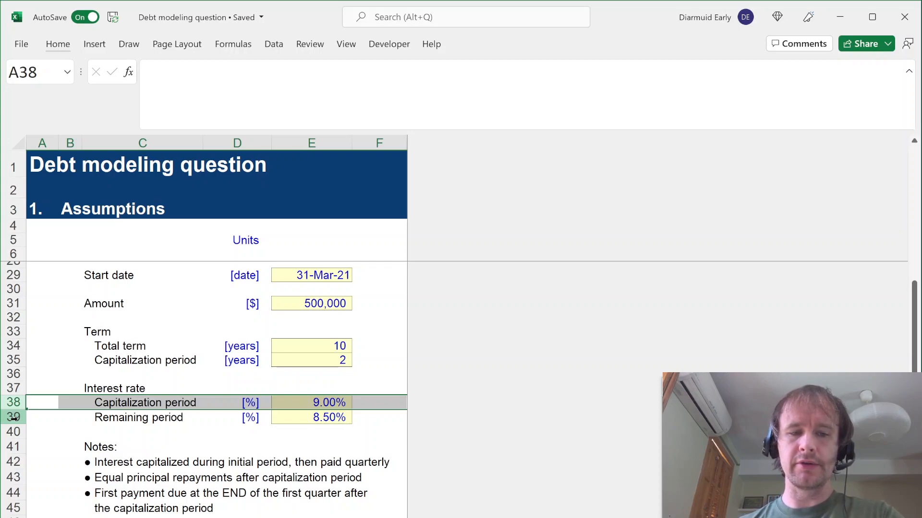
pyautogui.click(14, 477)
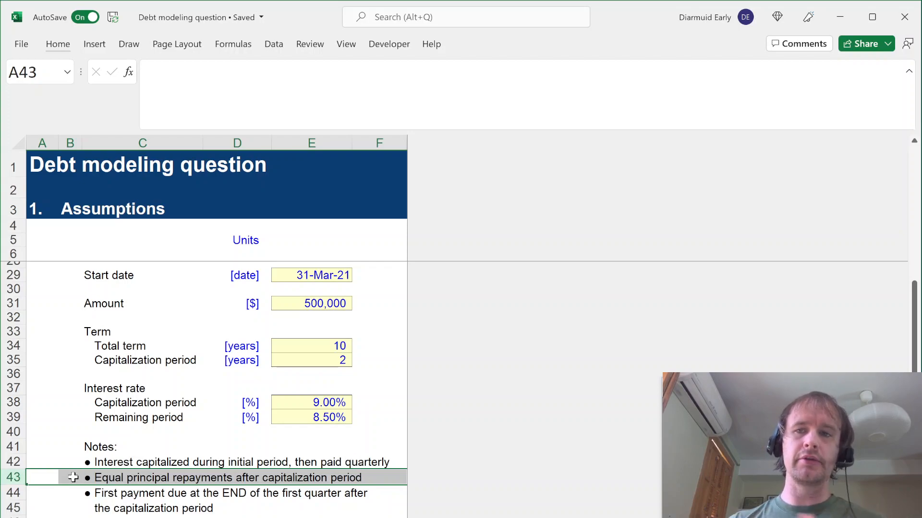
pyautogui.click(13, 495)
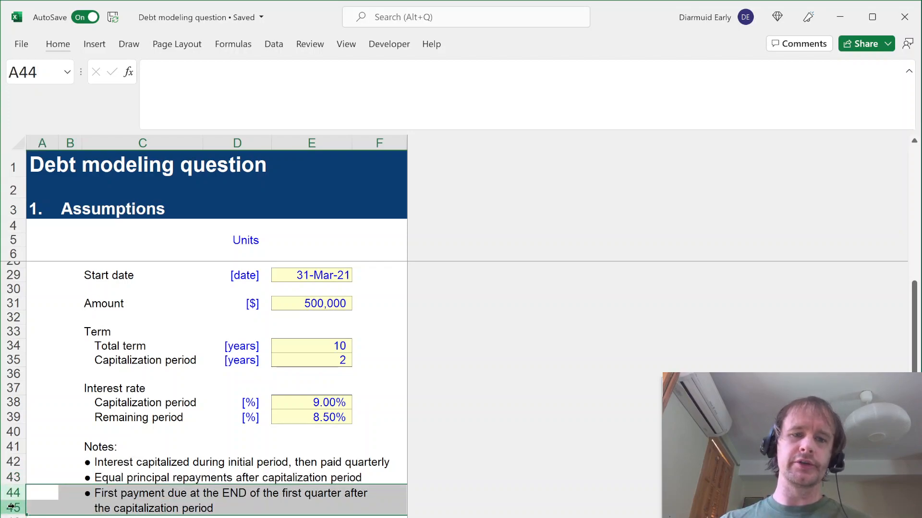
pyautogui.click(281, 275)
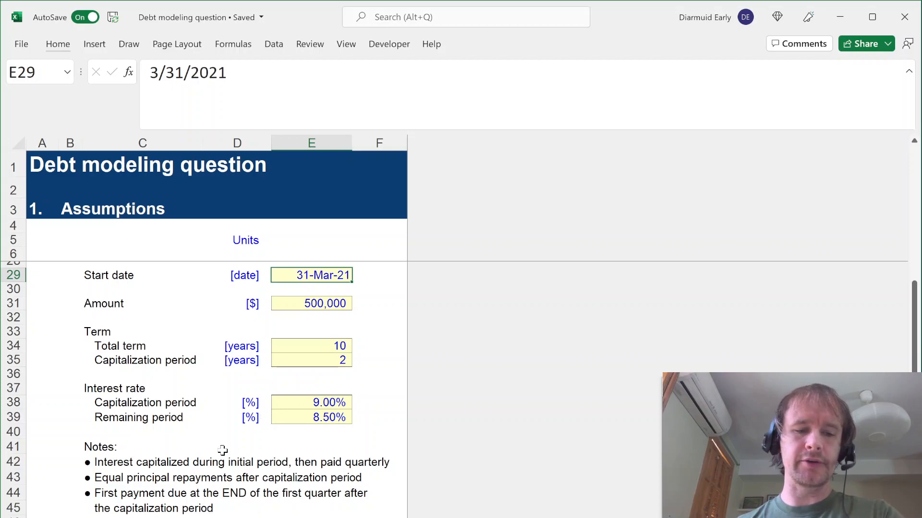
# Step: Examine the Bond section's issue date, amount, term and interest rate, plus its note on principal repayment
pyautogui.scroll(-6, 223, 450)
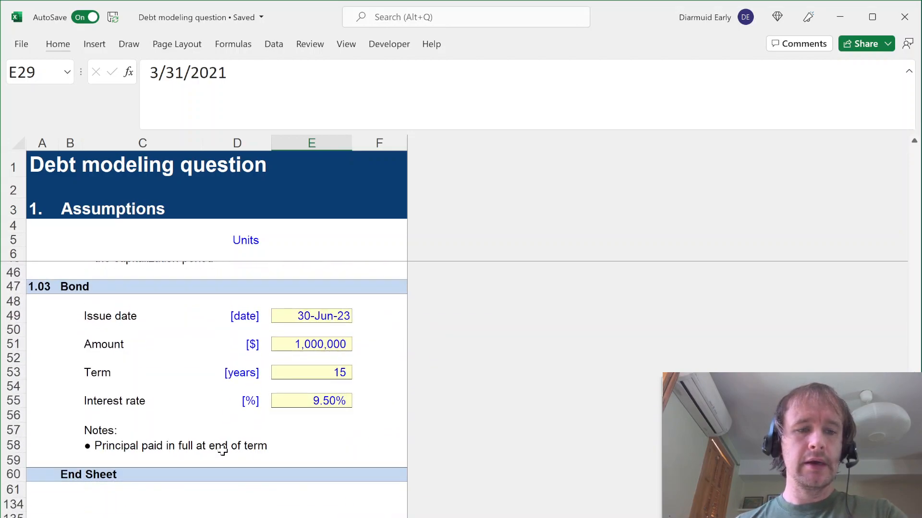
pyautogui.click(222, 451)
pyautogui.rightClick(222, 451)
pyautogui.press('Escape')
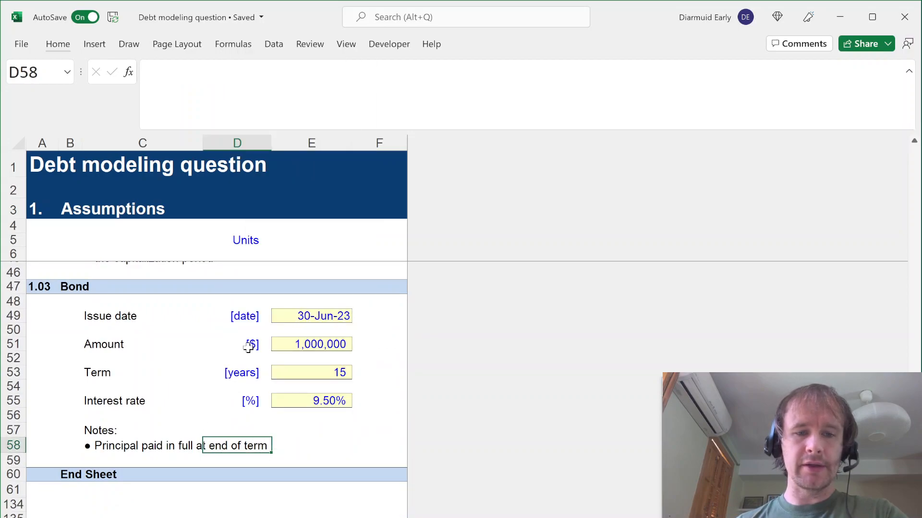
pyautogui.click(280, 344)
pyautogui.click(282, 315)
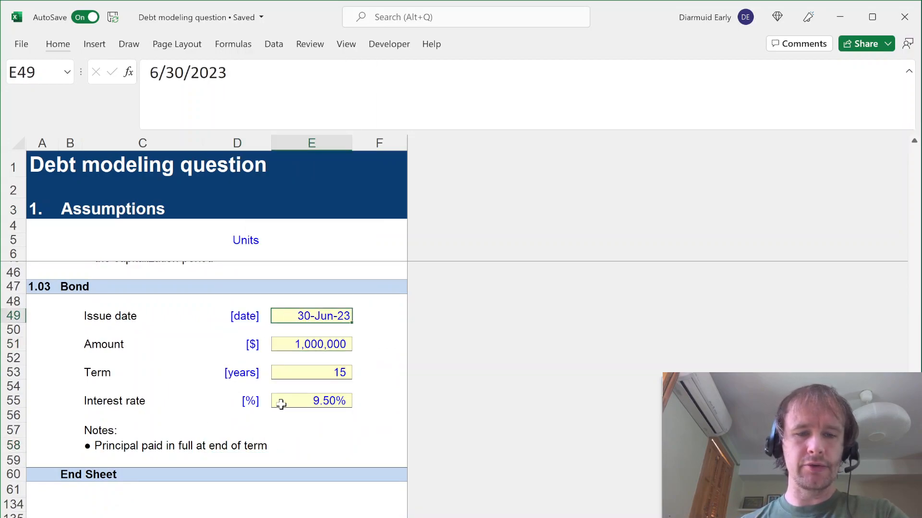
pyautogui.click(286, 373)
pyautogui.click(283, 403)
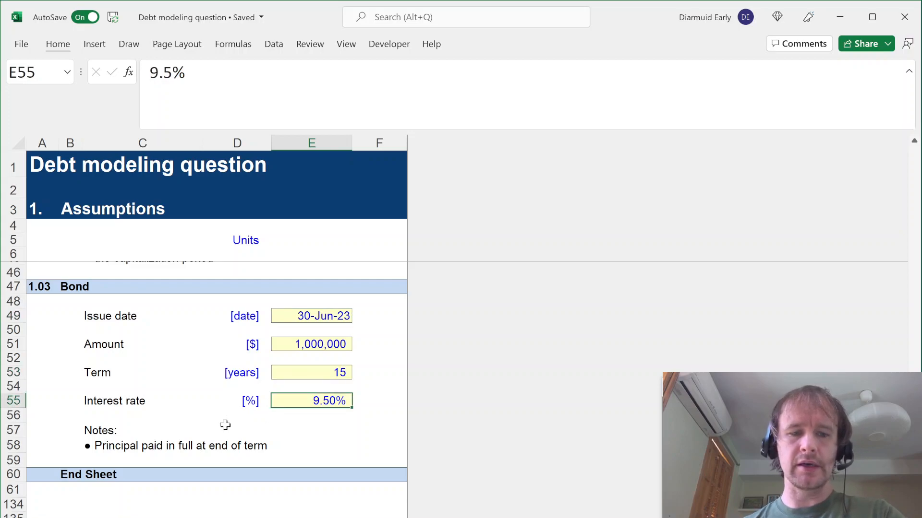
pyautogui.click(69, 446)
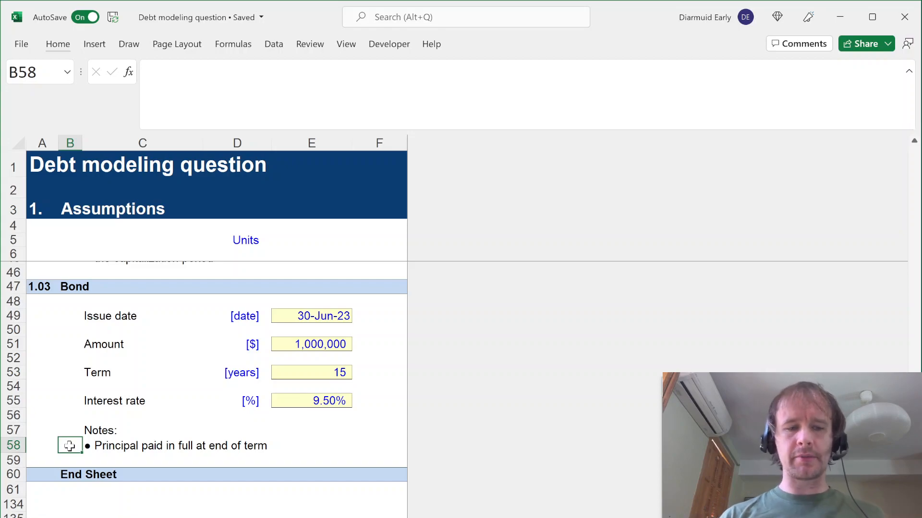
# Step: On the Calculations sheet, enter the labels Opening, Payment and Closing in B10:B12 and Interest in B14
pyautogui.hotkey('ctrl', 'Home')
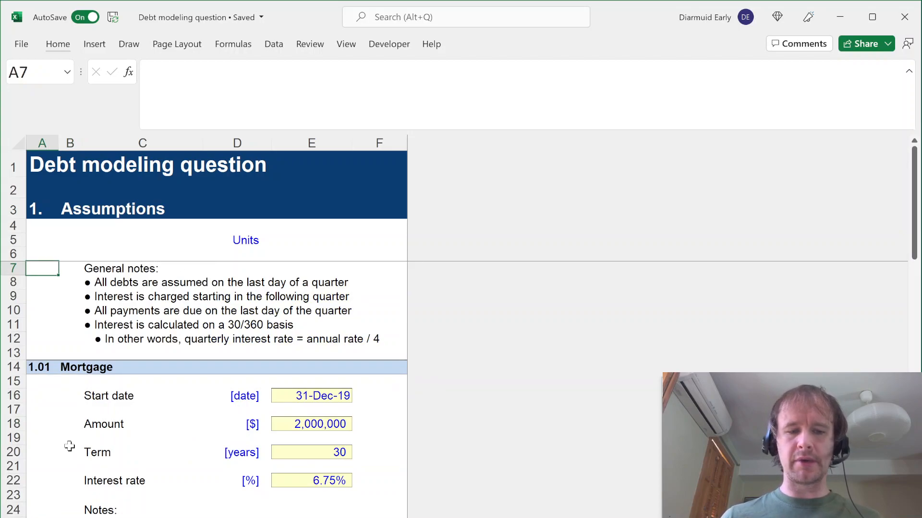
pyautogui.hotkey('ctrl', 'pagedown')
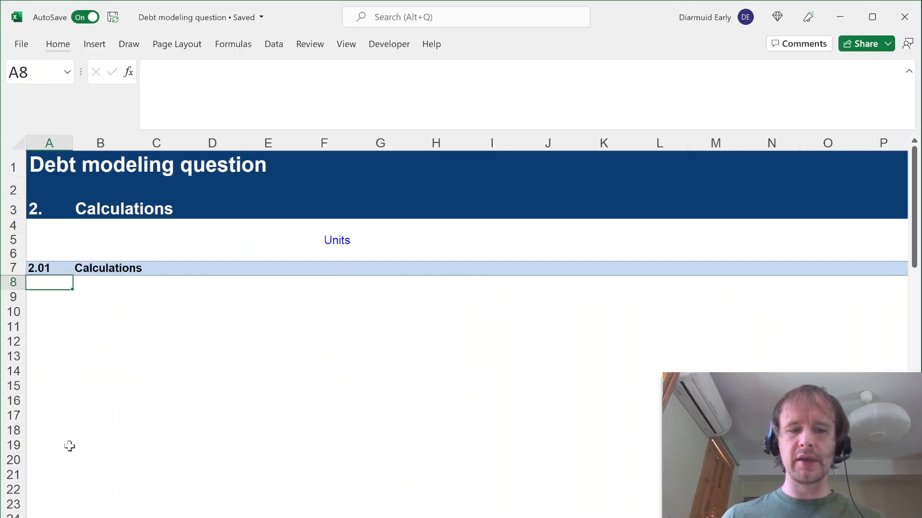
pyautogui.click(114, 322)
pyautogui.press('Up')
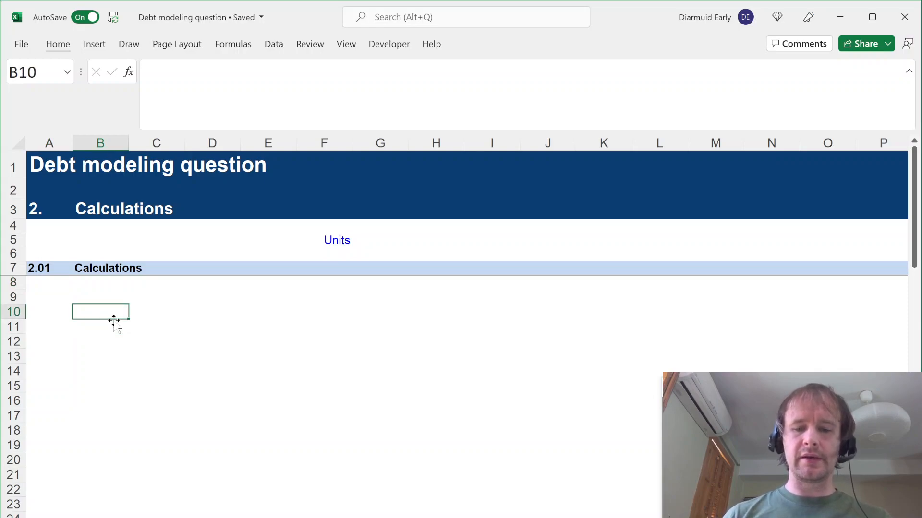
pyautogui.write('Opening')
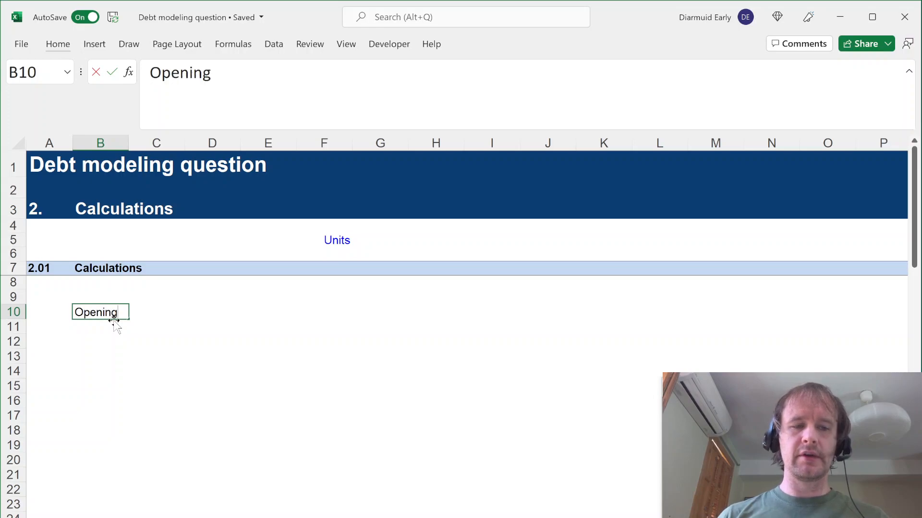
pyautogui.press('Return')
pyautogui.write('Payment')
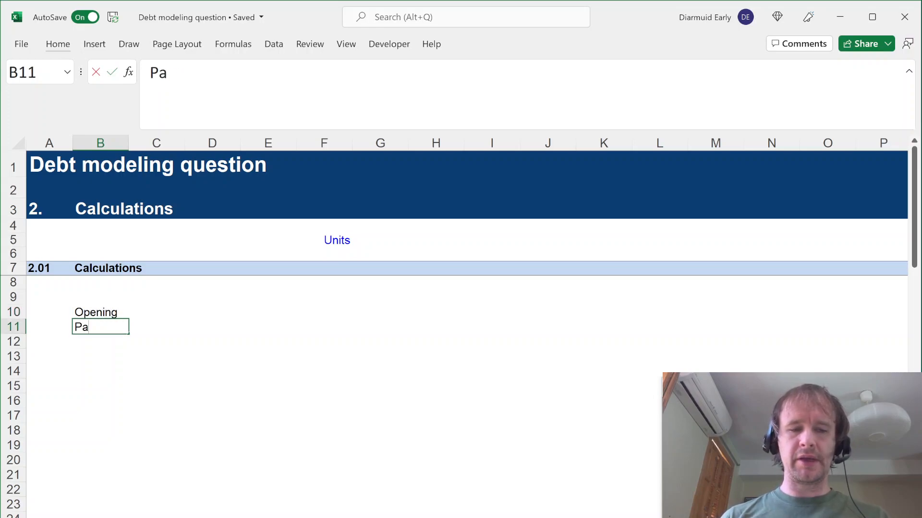
pyautogui.press('Return')
pyautogui.write('Closing')
pyautogui.press('Return')
pyautogui.press('Return')
pyautogui.write('Interest')
pyautogui.press('Return')
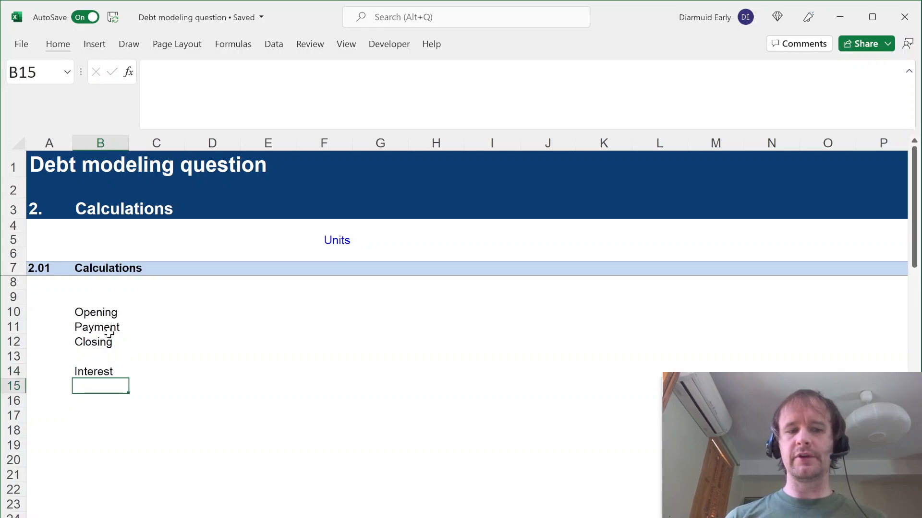
# Step: Move the Interest row up between Opening and Payment, so that it becomes row 11
pyautogui.click(99, 372)
pyautogui.hotkey('shift', 'space')
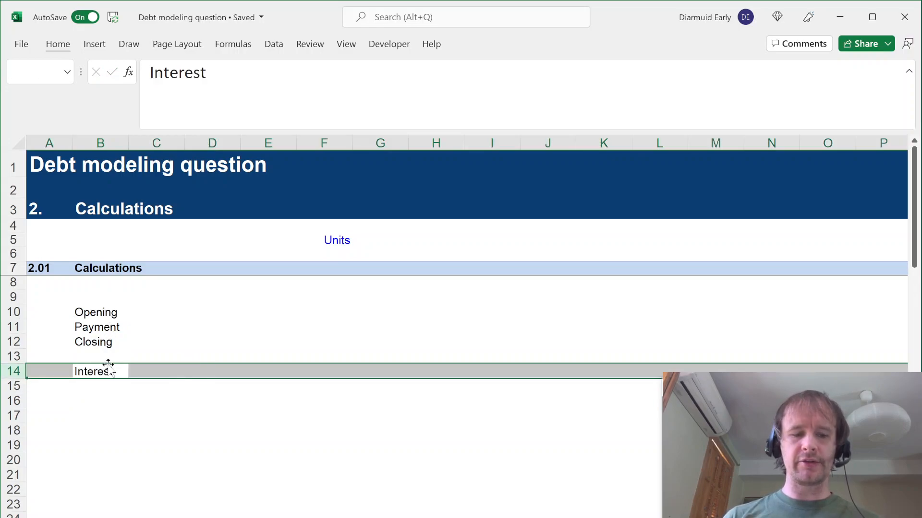
pyautogui.moveTo(108, 364); pyautogui.dragTo(117, 323)
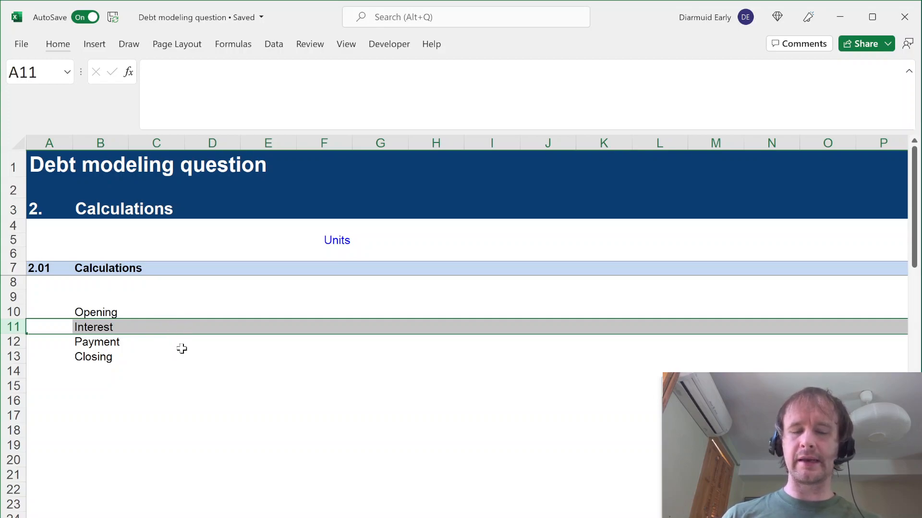
pyautogui.moveTo(167, 334); pyautogui.dragTo(169, 382)
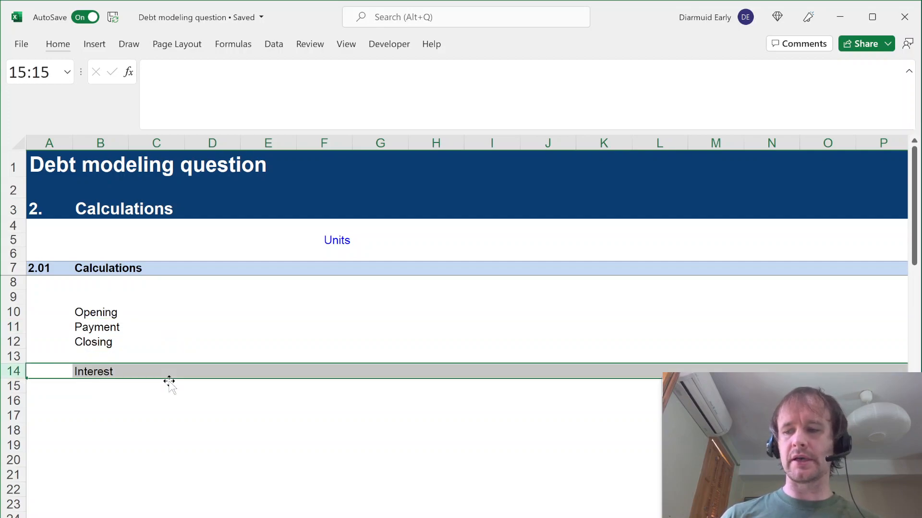
pyautogui.moveTo(163, 365); pyautogui.dragTo(159, 324)
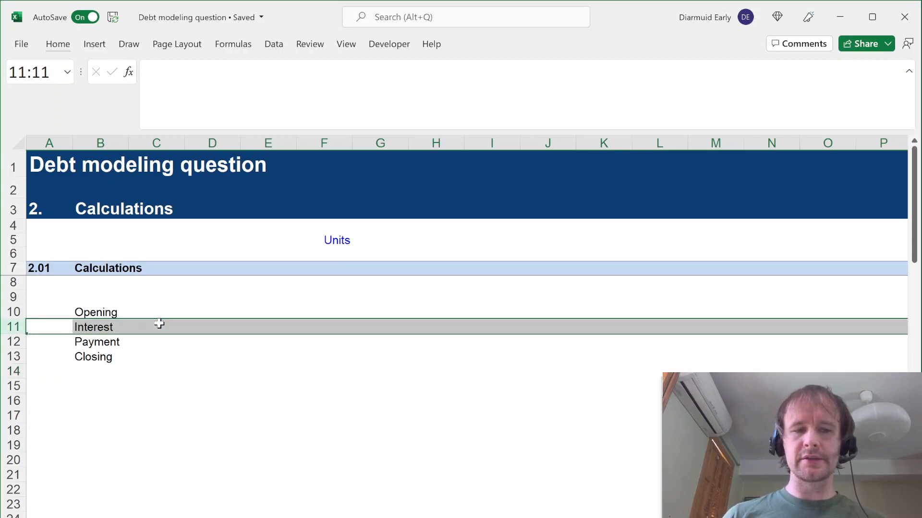
# Step: Compare the Opening, Interest, Payment and Closing rows with the general notes and mortgage inputs on the Assumptions sheet
pyautogui.click(95, 313)
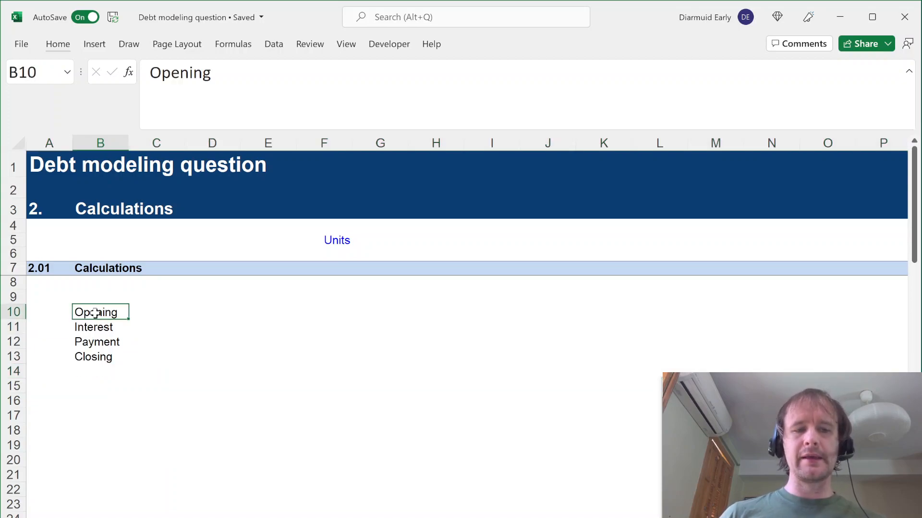
pyautogui.hotkey('ctrl', 'shift', 'Down')
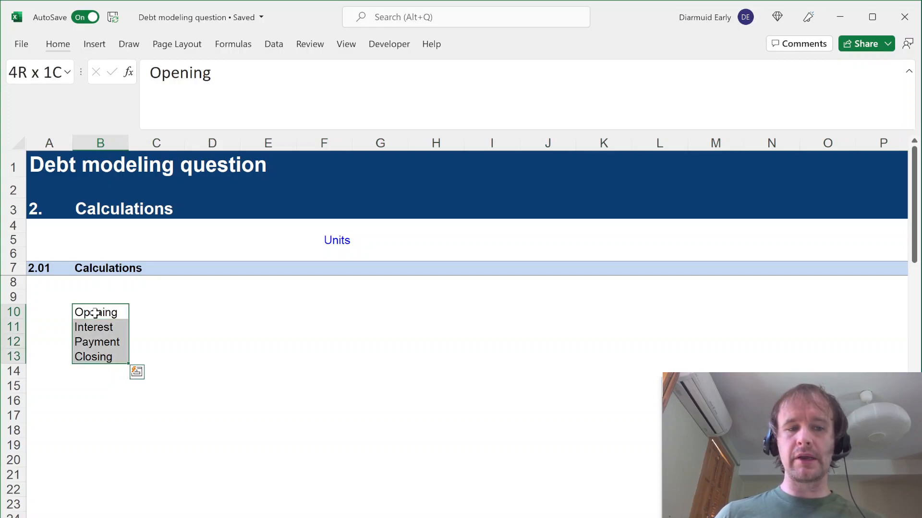
pyautogui.hotkey('ctrl', 'pageup')
pyautogui.hotkey('ctrl', 'pagedown')
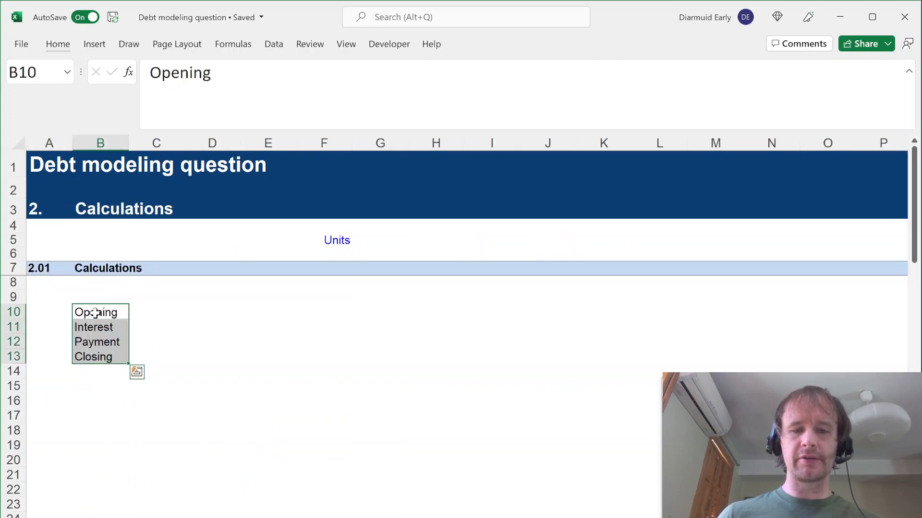
pyautogui.hotkey('ctrl', 'pageup')
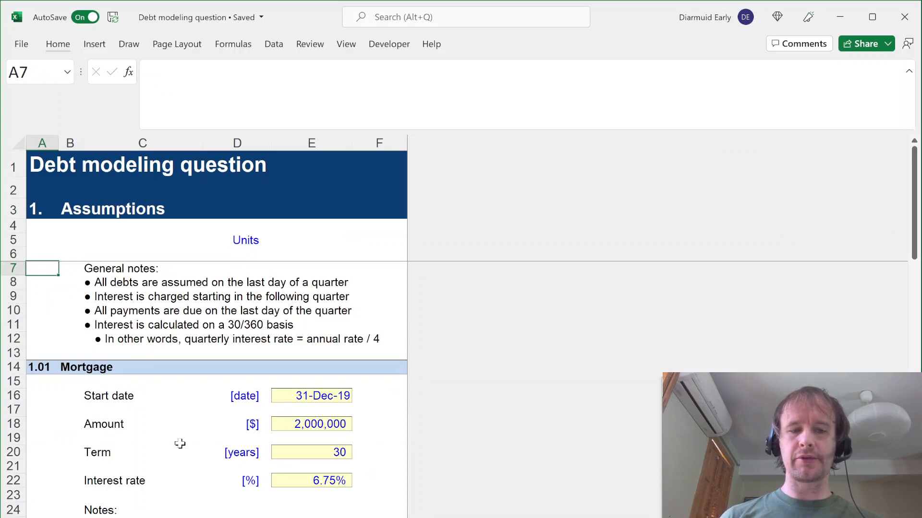
pyautogui.hotkey('ctrl', 'pagedown')
pyautogui.moveTo(99, 313); pyautogui.dragTo(97, 353)
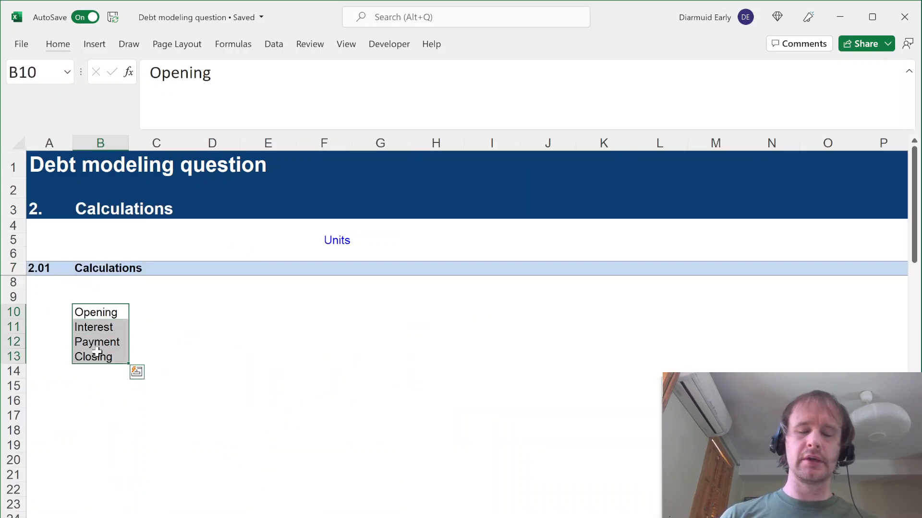
pyautogui.click(90, 313)
pyautogui.hotkey('shift', 'space')
pyautogui.hotkey('shift', 'Down')
pyautogui.hotkey('shift', 'Down')
pyautogui.hotkey('shift', 'Down')
pyautogui.press('Down')
pyautogui.press('Down')
pyautogui.press('Down')
pyautogui.press('Up')
pyautogui.press('Up')
pyautogui.press('Down')
pyautogui.hotkey('shift', 'space')
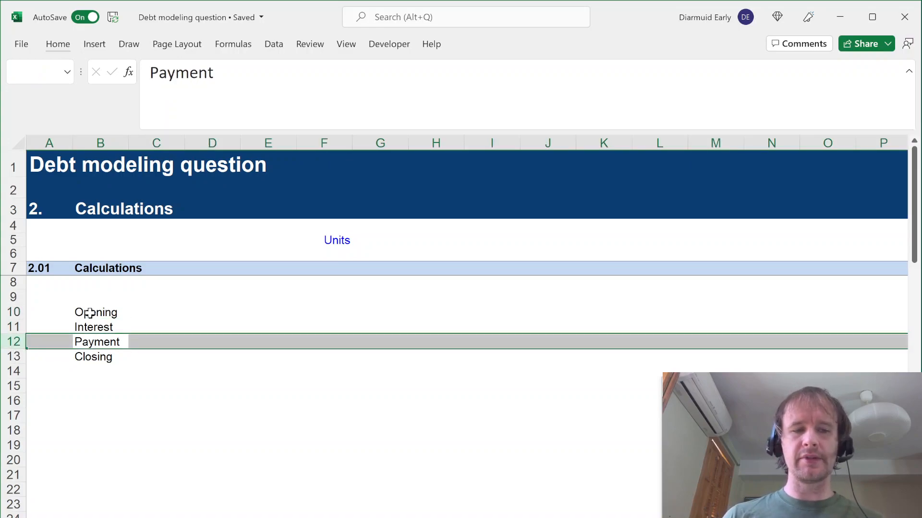
pyautogui.press('Up')
pyautogui.hotkey('shift', 'space')
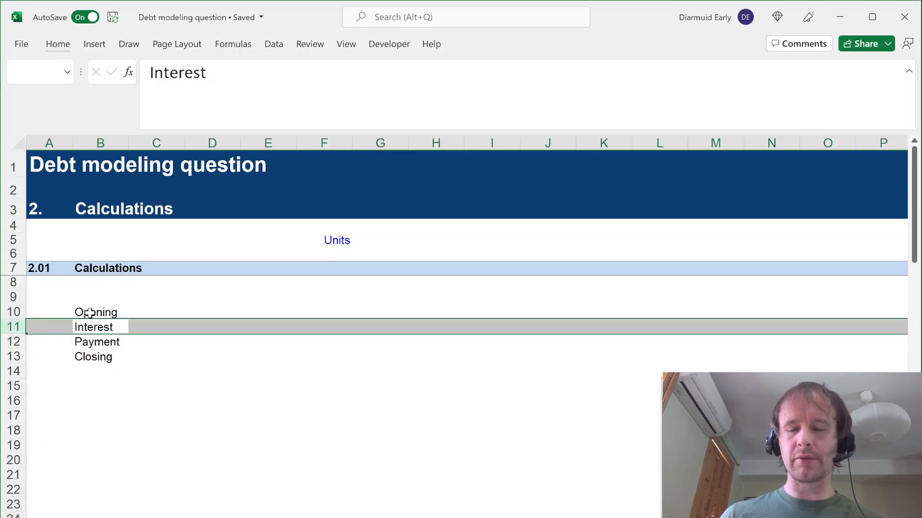
pyautogui.press('Right')
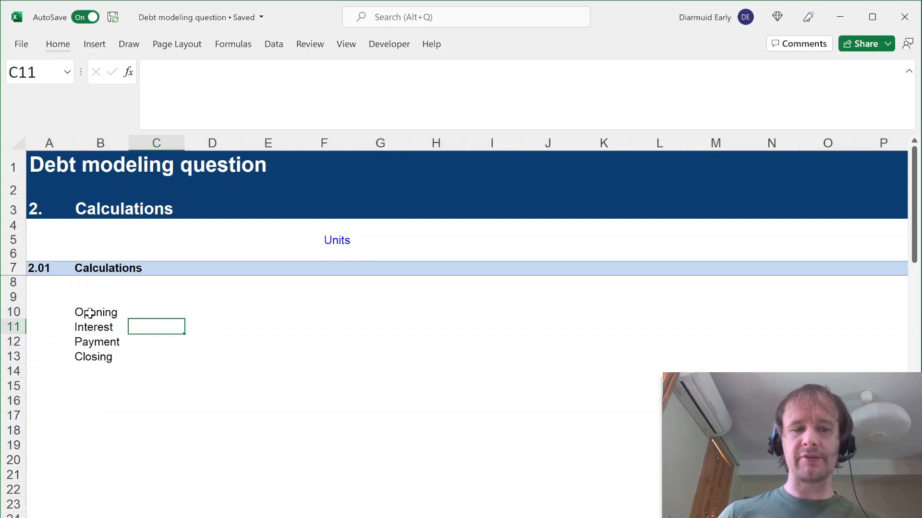
pyautogui.press('Down')
pyautogui.press('Down')
pyautogui.hotkey('shift', 'Up')
pyautogui.hotkey('shift', 'Up')
pyautogui.hotkey('shift', 'Up')
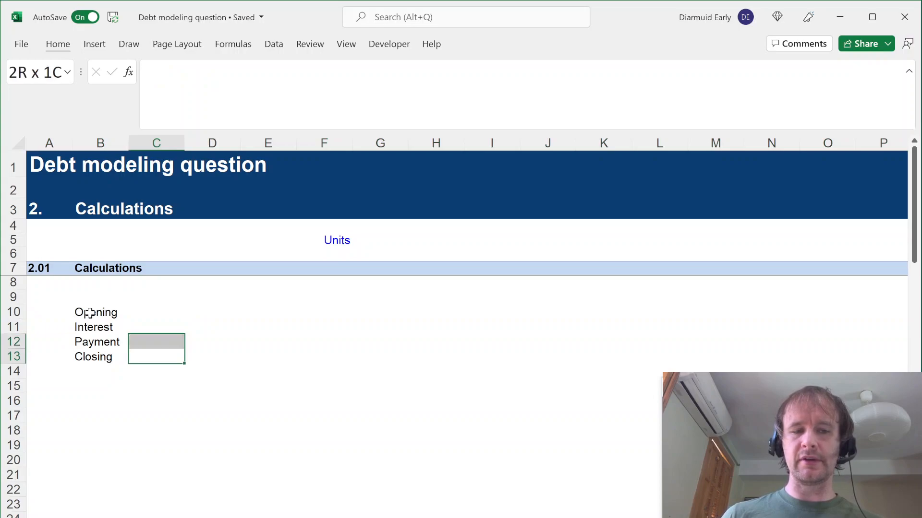
pyautogui.press('Up')
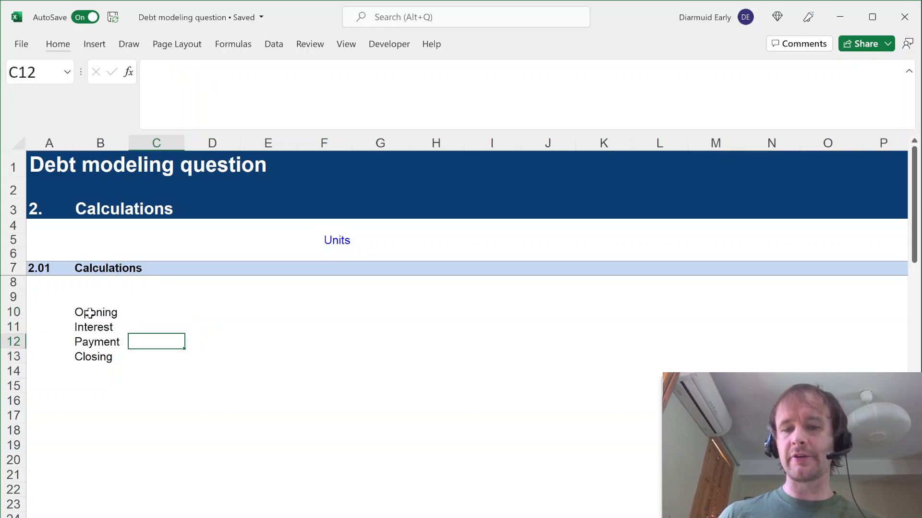
pyautogui.hotkey('shift', 'space')
pyautogui.press('Right')
pyautogui.press('Right')
pyautogui.press('Right')
pyautogui.press('Right')
pyautogui.press('Right')
pyautogui.press('Left')
pyautogui.hotkey('ctrl', 'Left')
pyautogui.press('Right')
pyautogui.press('Right')
pyautogui.press('Right')
pyautogui.press('Right')
pyautogui.press('Left')
pyautogui.press('Left')
pyautogui.press('Left')
pyautogui.press('Right')
pyautogui.press('Up')
pyautogui.press('Down')
pyautogui.press('Left')
pyautogui.press('Left')
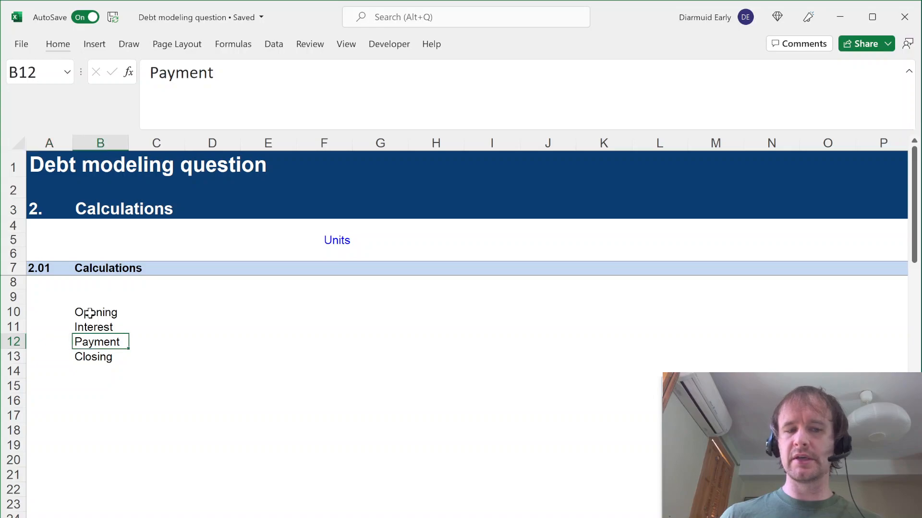
pyautogui.press('Up')
pyautogui.press('Up')
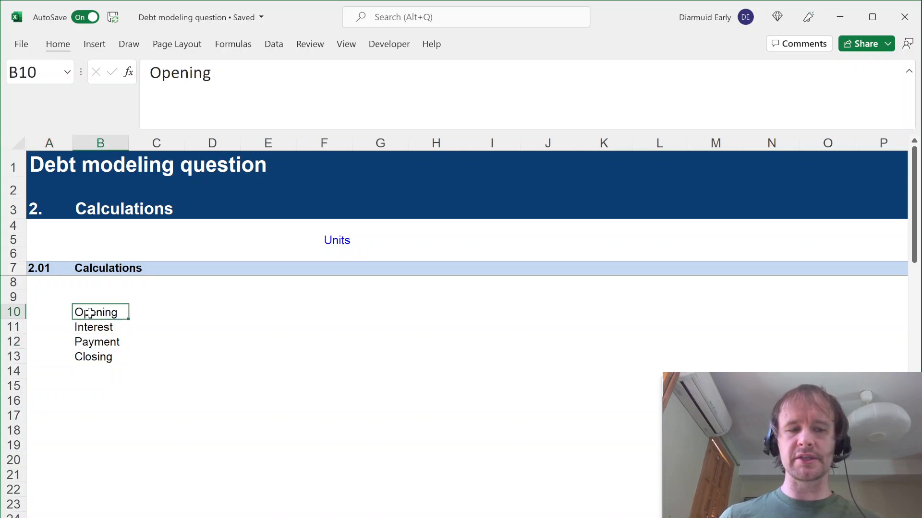
pyautogui.hotkey('ctrl', 'shift', 'Down')
pyautogui.press('Up')
pyautogui.press('Down')
pyautogui.press('Down')
pyautogui.press('Down')
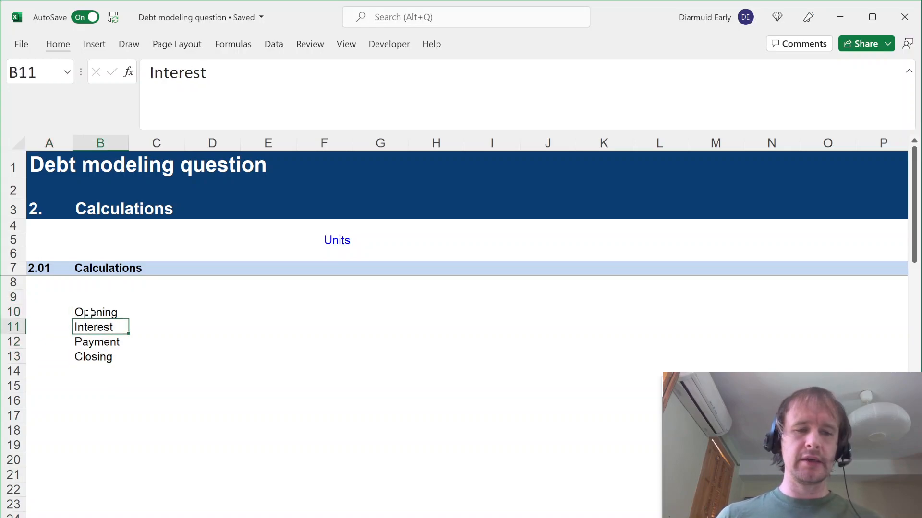
pyautogui.click(114, 327)
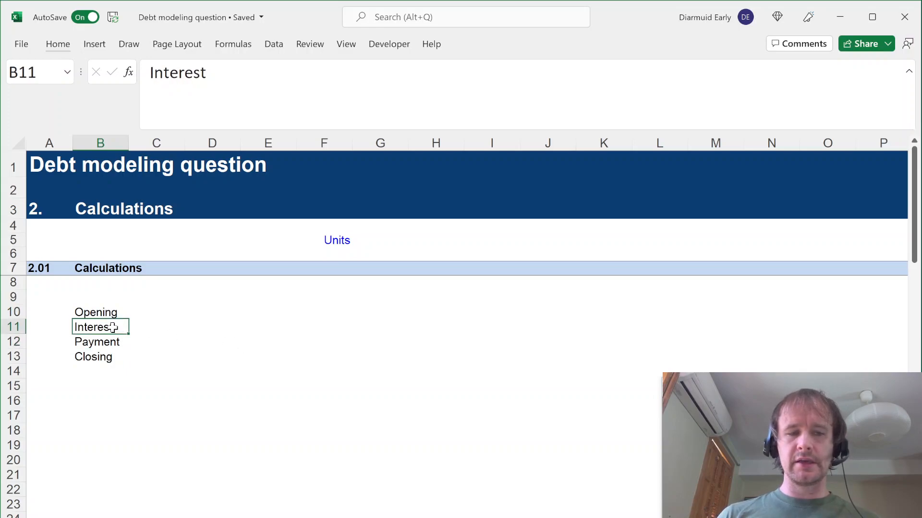
pyautogui.hotkey('shift', 'space')
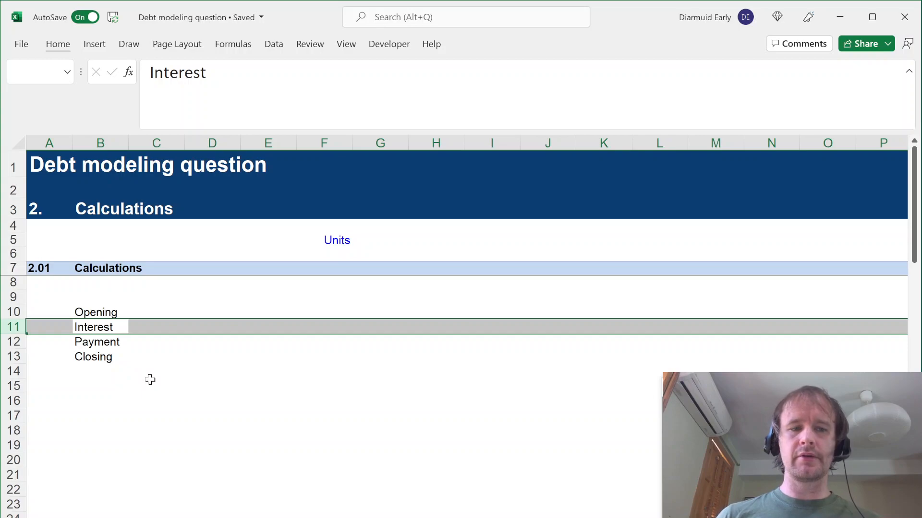
pyautogui.click(90, 384)
pyautogui.hotkey('shift', 'space')
pyautogui.click(96, 397)
pyautogui.hotkey('shift', 'space')
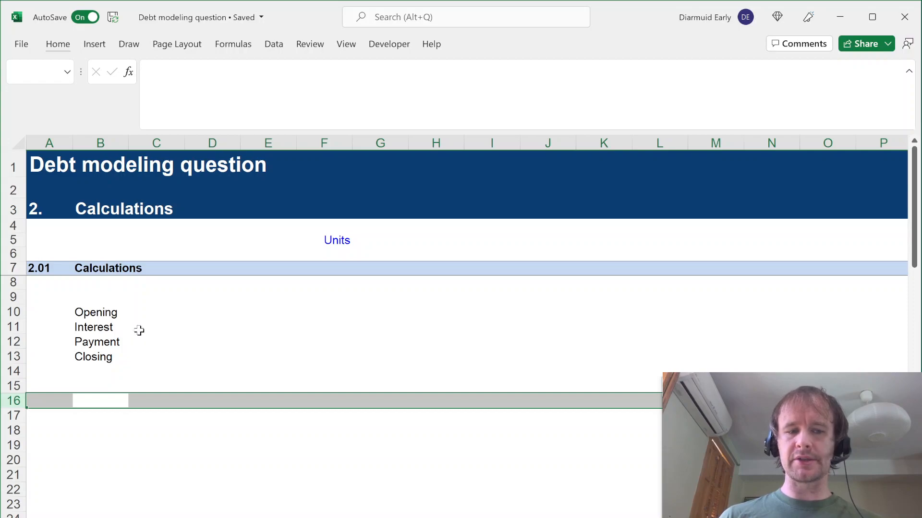
# Step: Insert a new row above Closing and label it Drawdown in B13
pyautogui.click(92, 355)
pyautogui.hotkey('alt', 'h')
pyautogui.write('ir')
pyautogui.write('Draw')
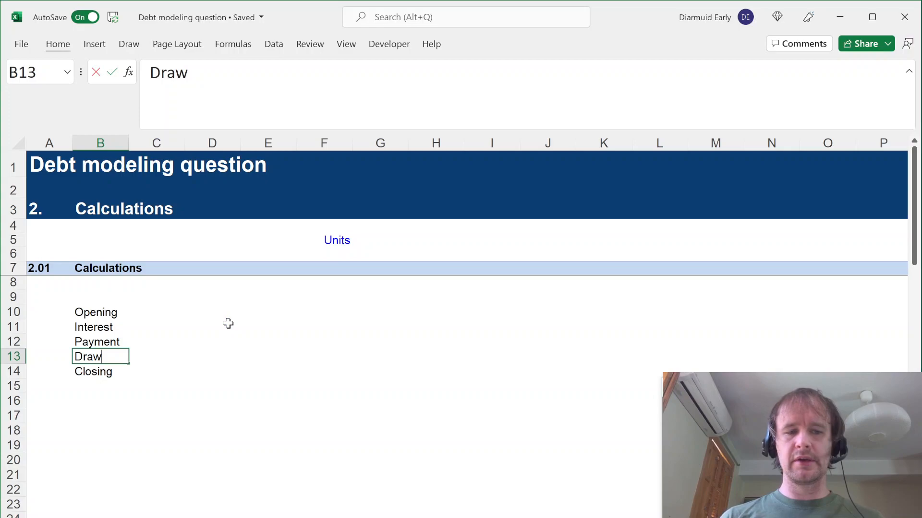
pyautogui.write('down')
pyautogui.hotkey('ctrl', 'Return')
pyautogui.press('Up')
pyautogui.hotkey('shift', 'space')
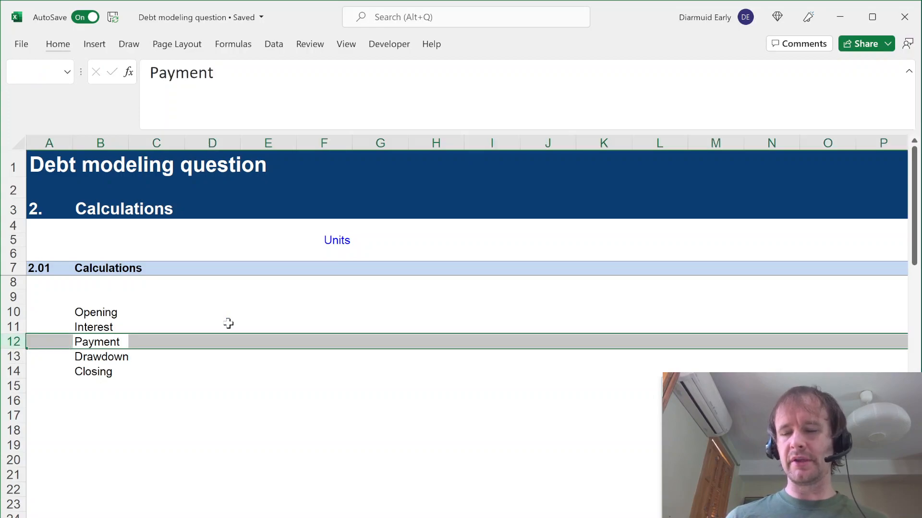
pyautogui.press('Down')
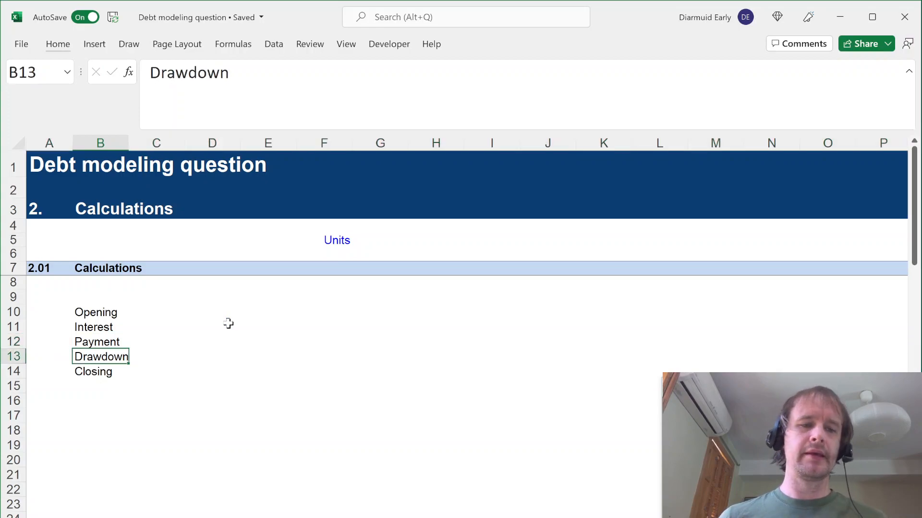
pyautogui.hotkey('shift', 'space')
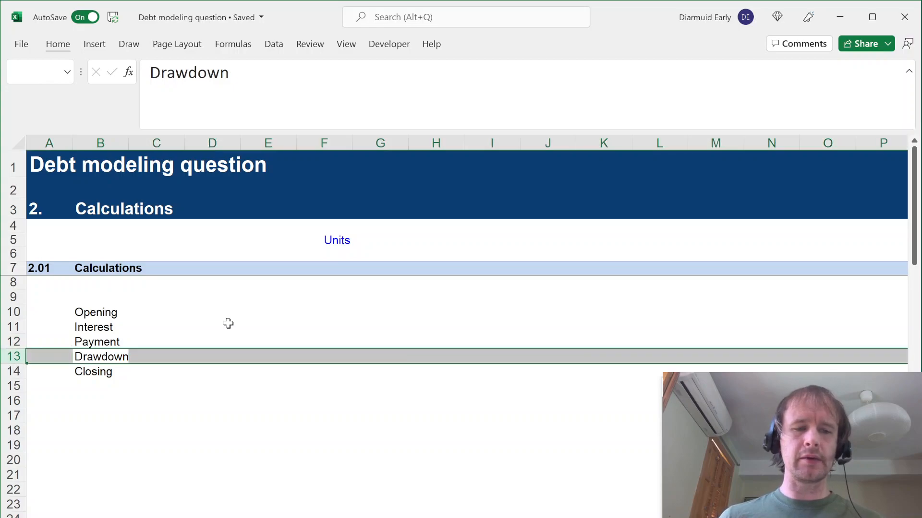
# Step: Go through the Opening, Interest, Payment, Drawdown and Closing rows in turn to check the order of the debt balance layout
pyautogui.hotkey('shift', 'BackSpace')
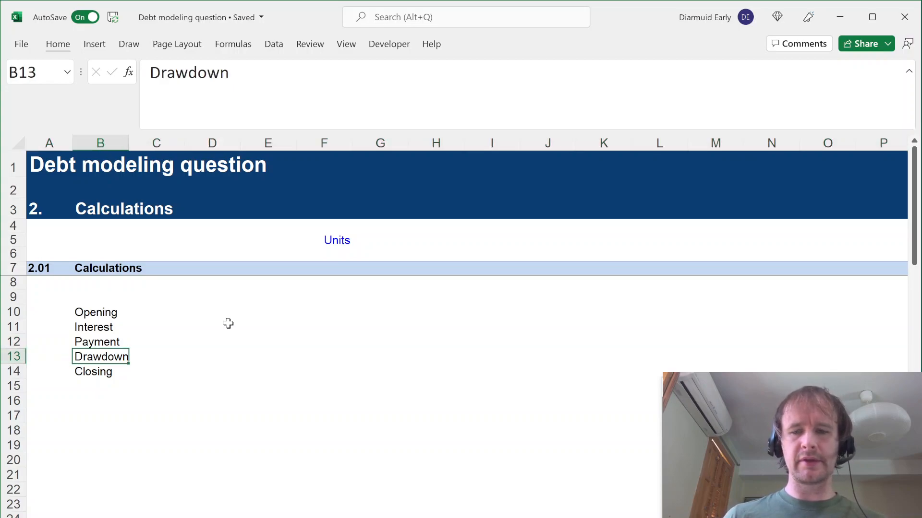
pyautogui.press('Up')
pyautogui.press('Up')
pyautogui.press('Down')
pyautogui.hotkey('shift', 'space')
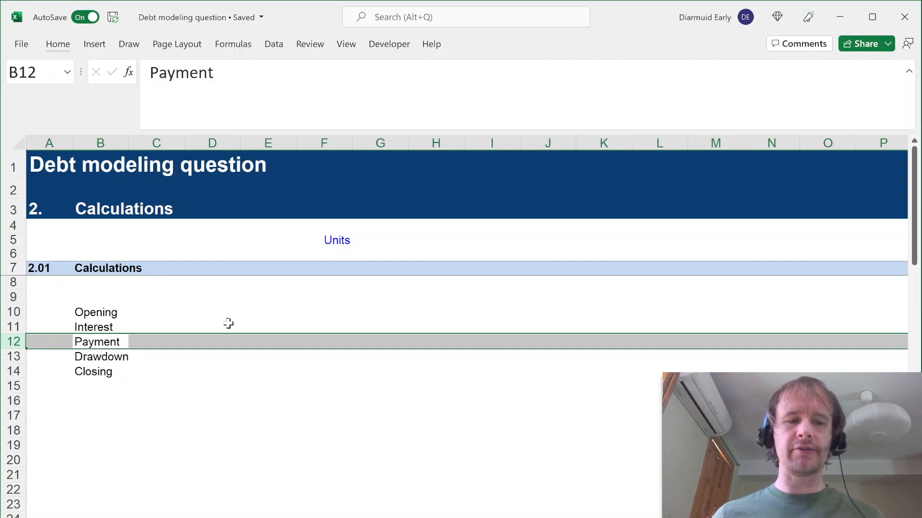
pyautogui.click(94, 311)
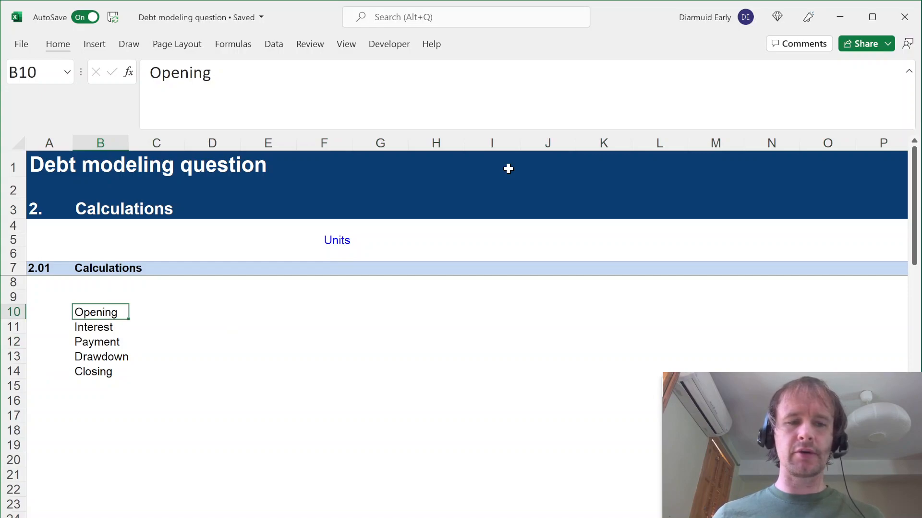
pyautogui.hotkey('shift', 'space')
pyautogui.press('Down')
pyautogui.hotkey('shift', 'space')
pyautogui.press('Down')
pyautogui.hotkey('shift', 'space')
pyautogui.press('Down')
pyautogui.hotkey('shift', 'space')
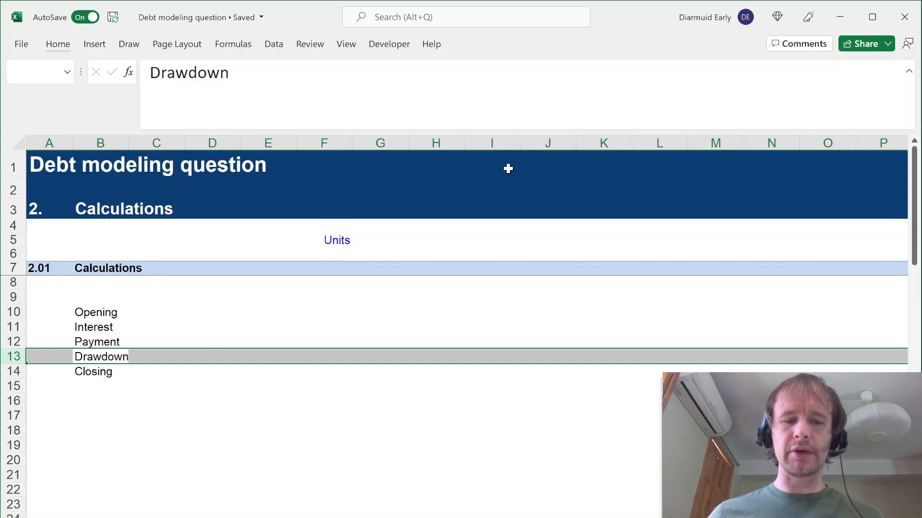
pyautogui.press('Down')
pyautogui.hotkey('shift', 'space')
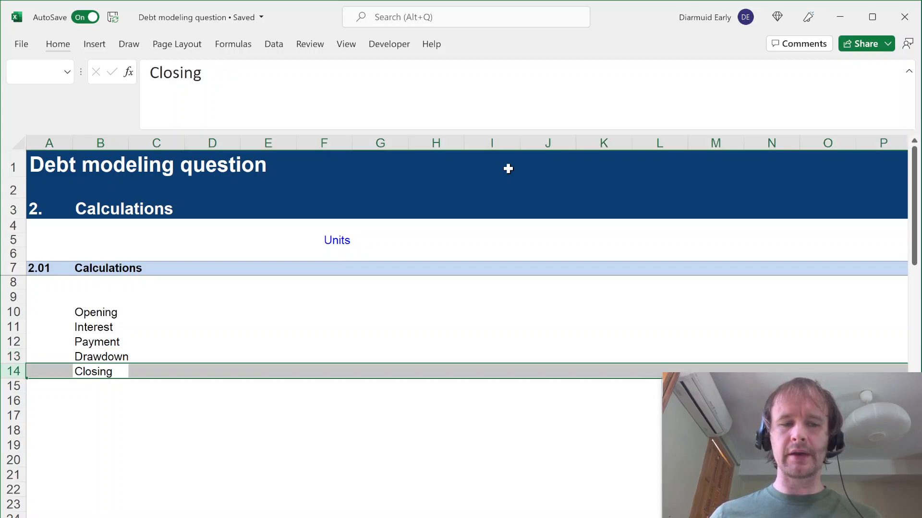
# Step: Delete the blank row 9 above Opening on the Calculations sheet
pyautogui.press('Up')
pyautogui.press('Up')
pyautogui.press('Up')
pyautogui.press('Up')
pyautogui.press('Up')
pyautogui.hotkey('shift', 'space')
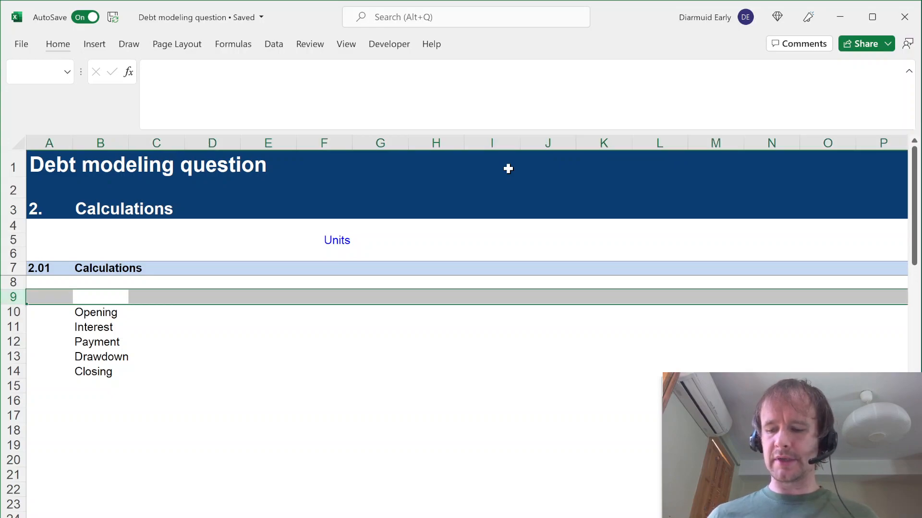
pyautogui.hotkey('ctrl', '-')
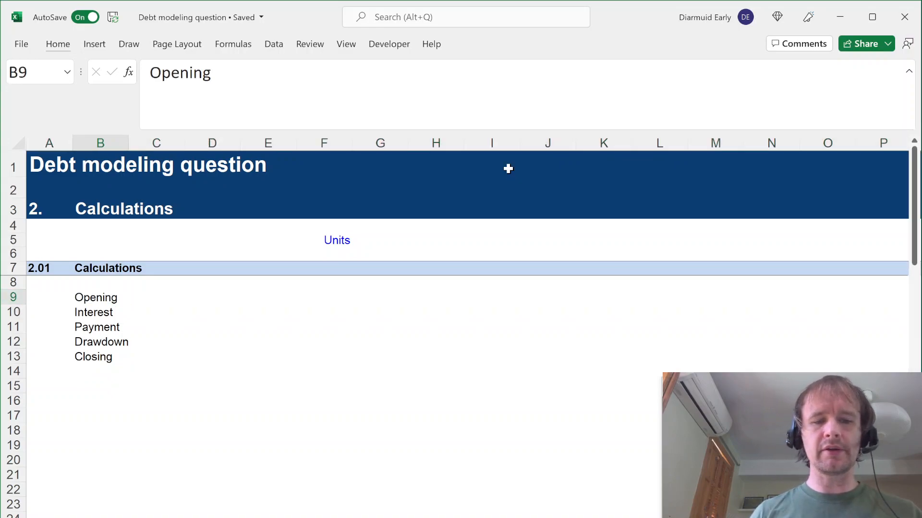
# Step: Examine the mortgage start date, amount, term and interest rate on the Assumptions sheet, along with the loan inputs and notes below
pyautogui.hotkey('ctrl', 'pageup')
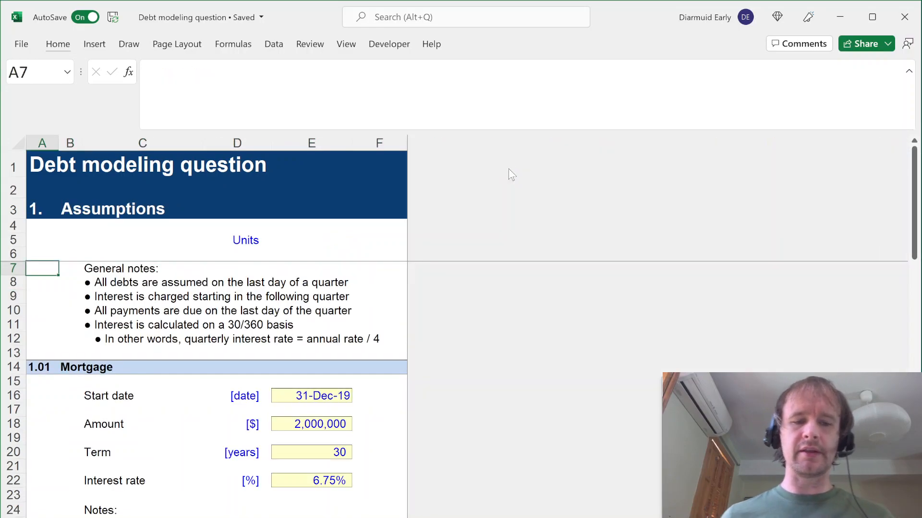
pyautogui.click(312, 393)
pyautogui.keyDown('shift'); pyautogui.click(296, 481); pyautogui.keyUp('shift')
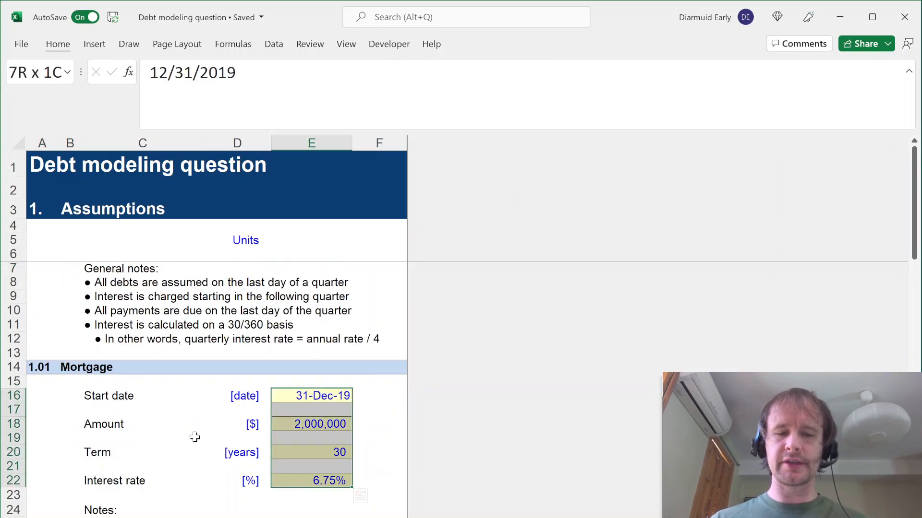
pyautogui.scroll(-2, 220, 422)
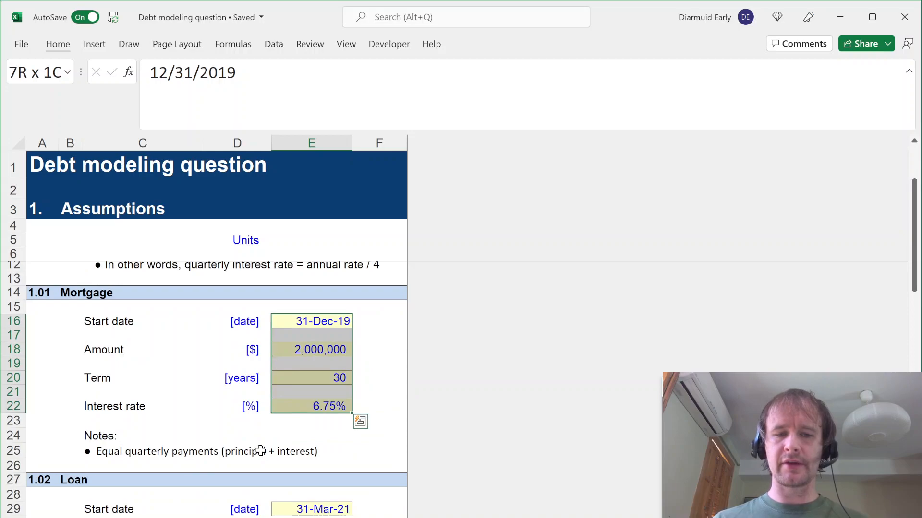
pyautogui.scroll(-4, 260, 451)
pyautogui.scroll(-1, 260, 450)
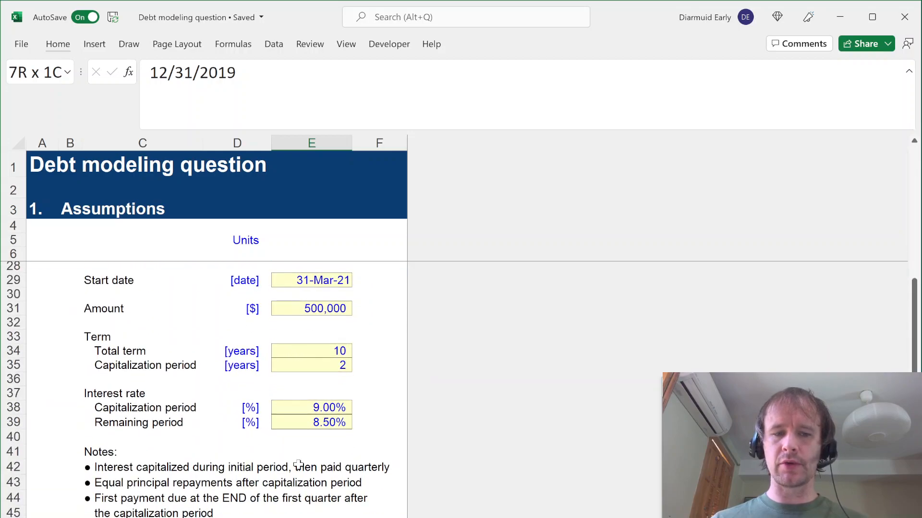
pyautogui.scroll(-4, 299, 465)
pyautogui.scroll(10, 299, 465)
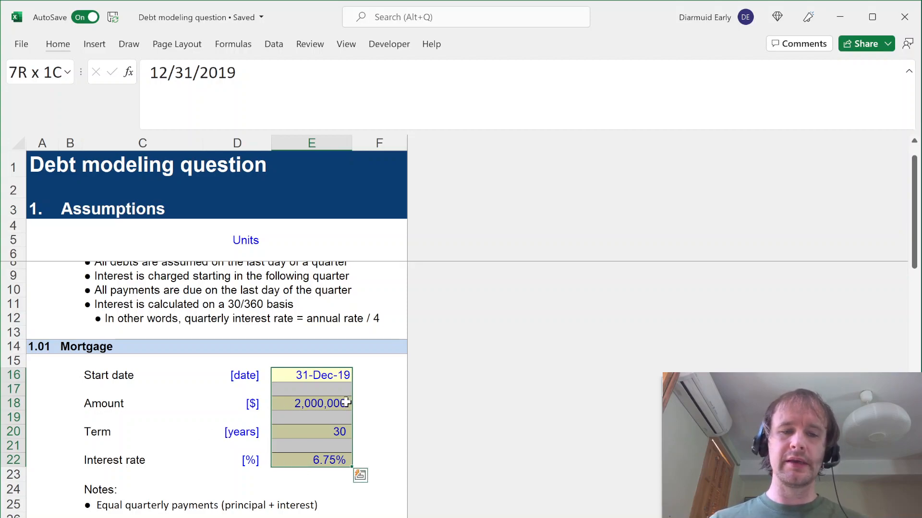
pyautogui.moveTo(275, 398); pyautogui.dragTo(276, 460)
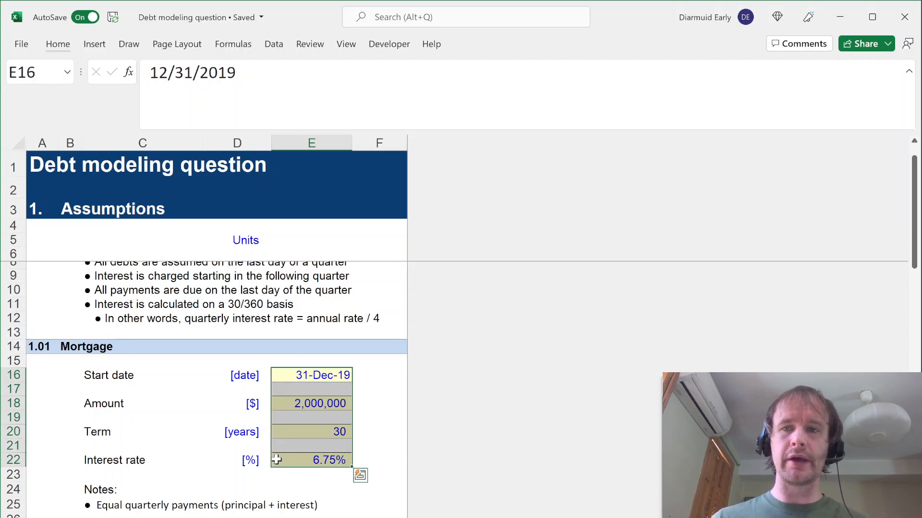
pyautogui.click(283, 404)
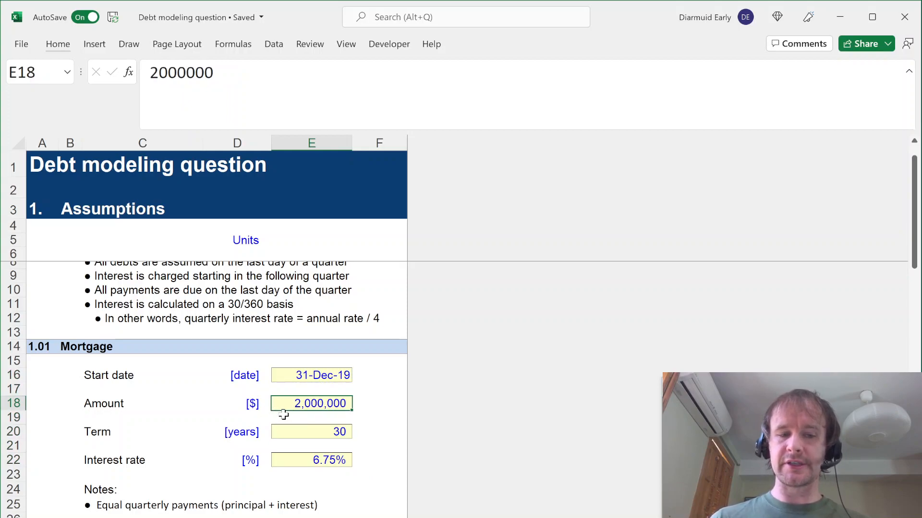
pyautogui.click(283, 377)
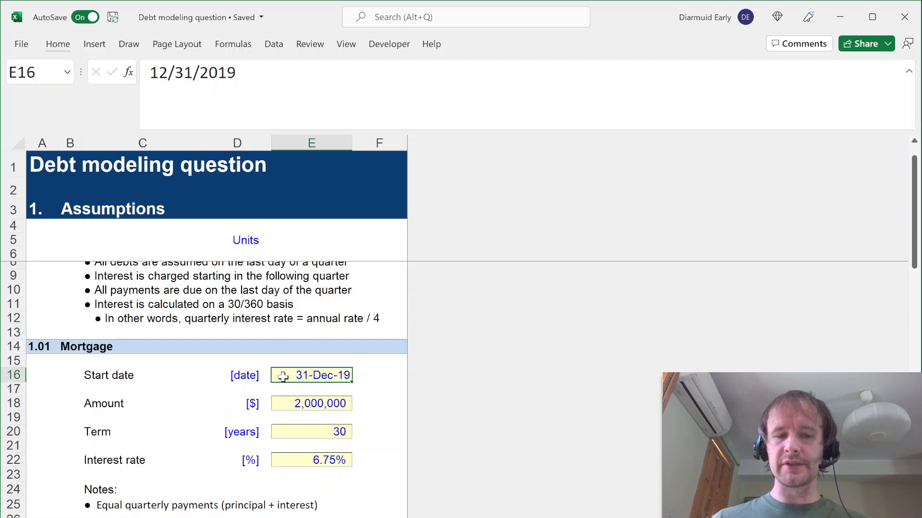
# Step: Enter 12/31/19 as the first timeline date in H5 on the Calculations sheet
pyautogui.hotkey('ctrl', 'pagedown')
pyautogui.press('Right')
pyautogui.press('Right')
pyautogui.press('Right')
pyautogui.press('Up')
pyautogui.press('Right')
pyautogui.press('Up')
pyautogui.press('Up')
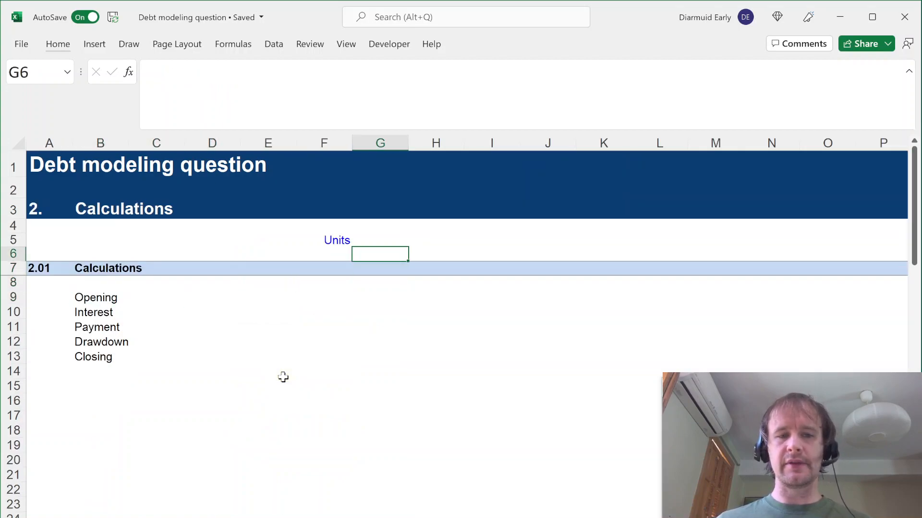
pyautogui.press('Right')
pyautogui.press('Right')
pyautogui.press('Up')
pyautogui.write('12/31/')
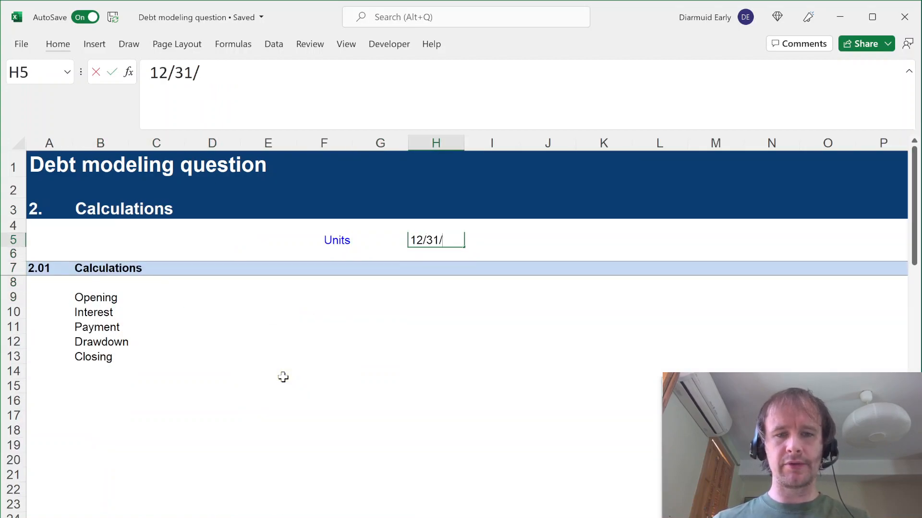
pyautogui.write('19')
pyautogui.press('Return')
pyautogui.press('Up')
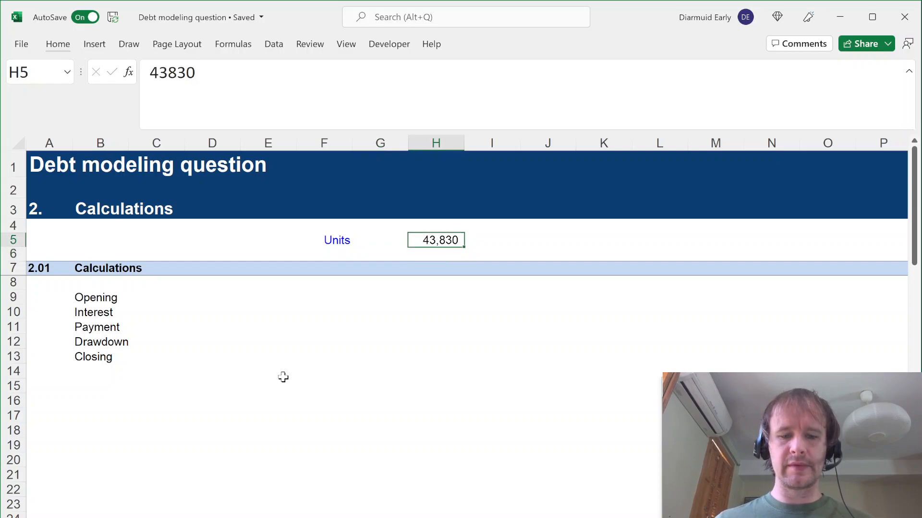
# Step: Apply the M-C Date cell style to the timeline date in H5
pyautogui.hotkey('alt', 'h')
pyautogui.press('j')
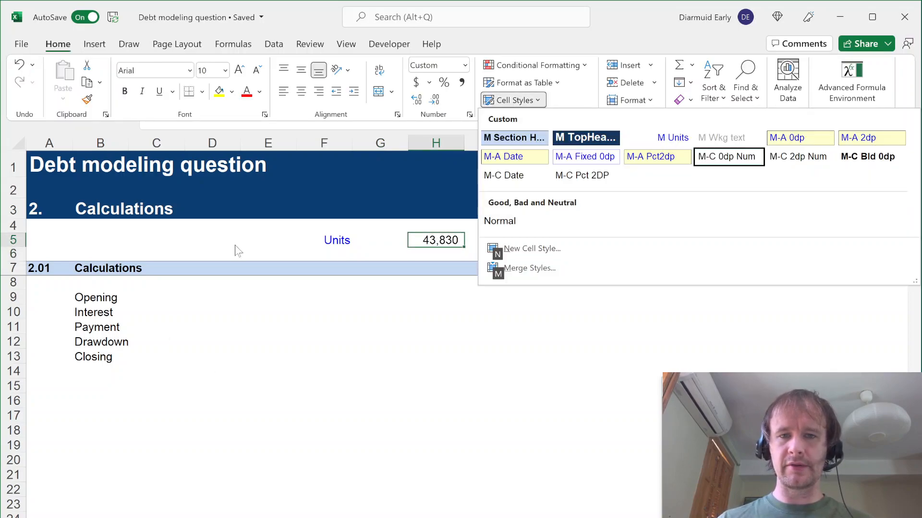
pyautogui.click(534, 172)
# Step: Link the Drawdown cell H12 directly to the mortgage amount with =Assumptions!E18
pyautogui.click(434, 301)
pyautogui.press('Down')
pyautogui.press('Down')
pyautogui.press('Down')
pyautogui.write('=')
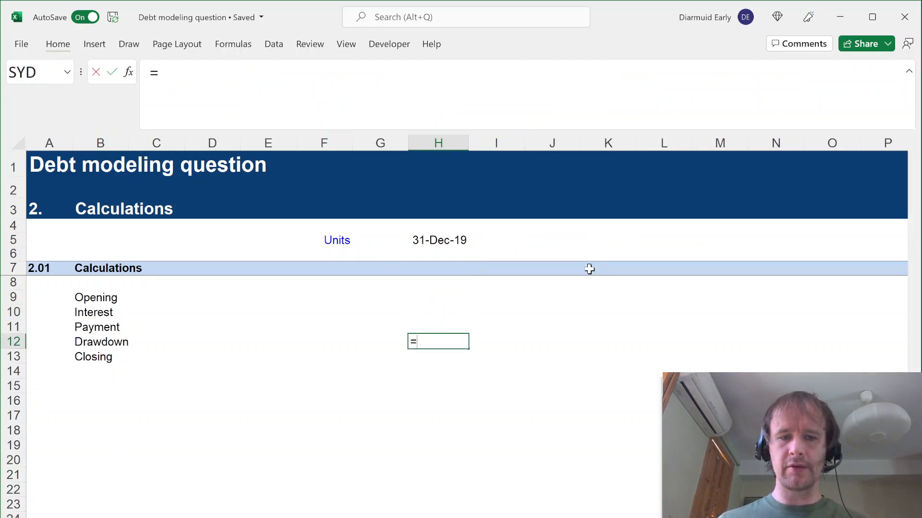
pyautogui.hotkey('ctrl', 'pageup')
pyautogui.click(285, 409)
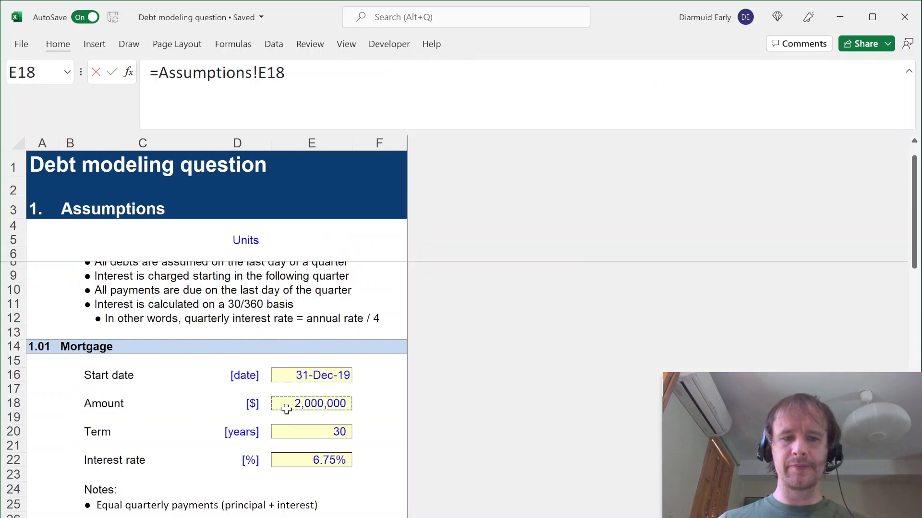
pyautogui.hotkey('ctrl', 'pagedown')
pyautogui.hotkey('ctrl', 'Return')
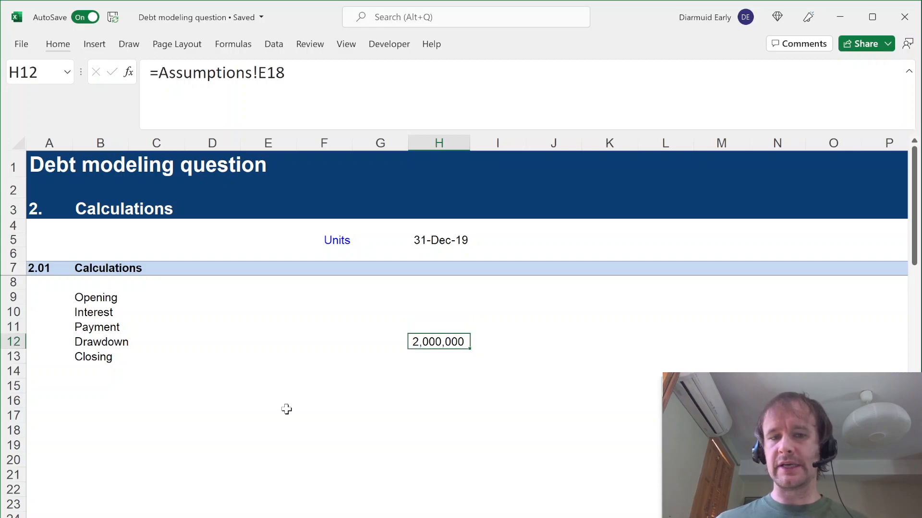
# Step: Test the direct drawdown link by changing the mortgage start date in E16 on the Assumptions sheet to 12/31/2020
pyautogui.hotkey('ctrl', 'space')
pyautogui.hotkey('ctrl', 'Up')
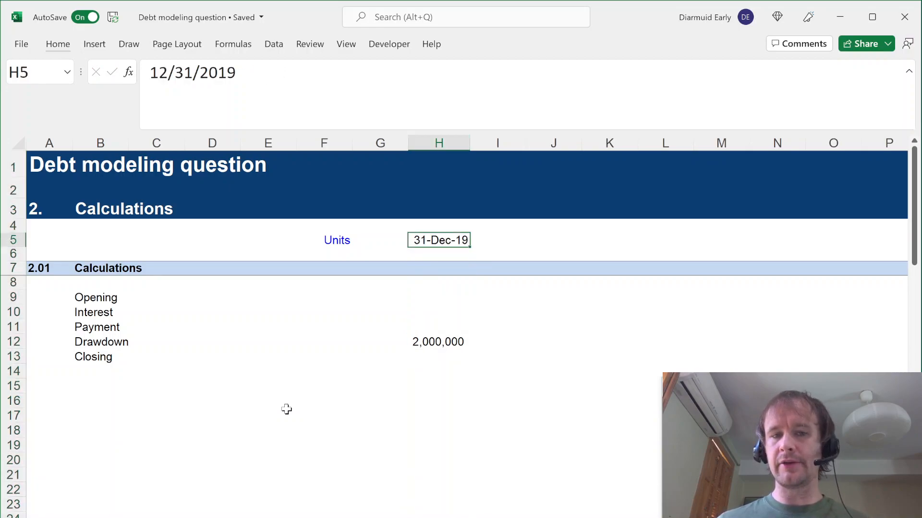
pyautogui.hotkey('ctrl', 'Down')
pyautogui.hotkey('ctrl', 'Up')
pyautogui.hotkey('ctrl', 'pageup')
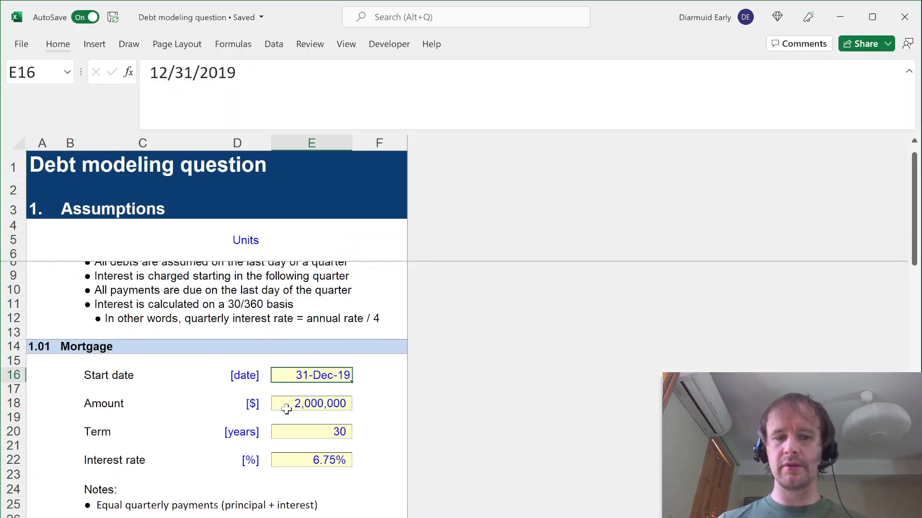
pyautogui.press('F2')
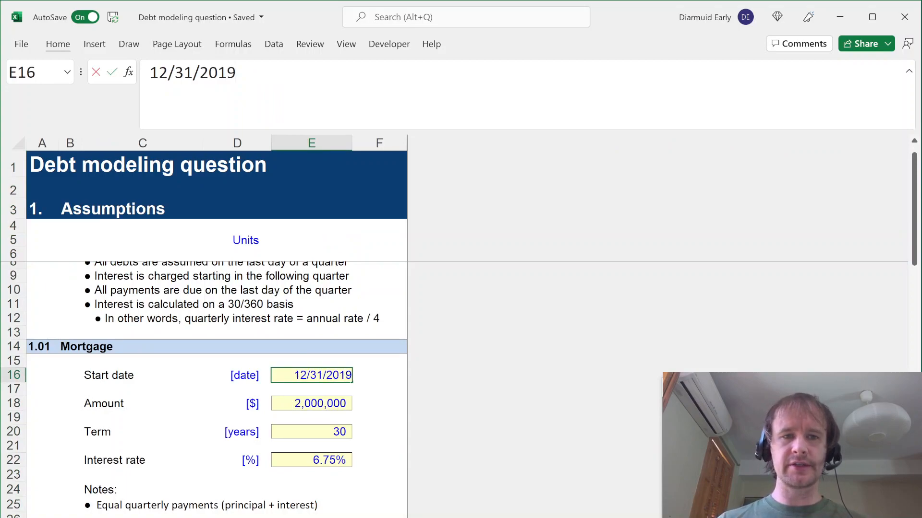
pyautogui.press('BackSpace')
pyautogui.press('BackSpace')
pyautogui.write('20')
pyautogui.hotkey('ctrl', 'Return')
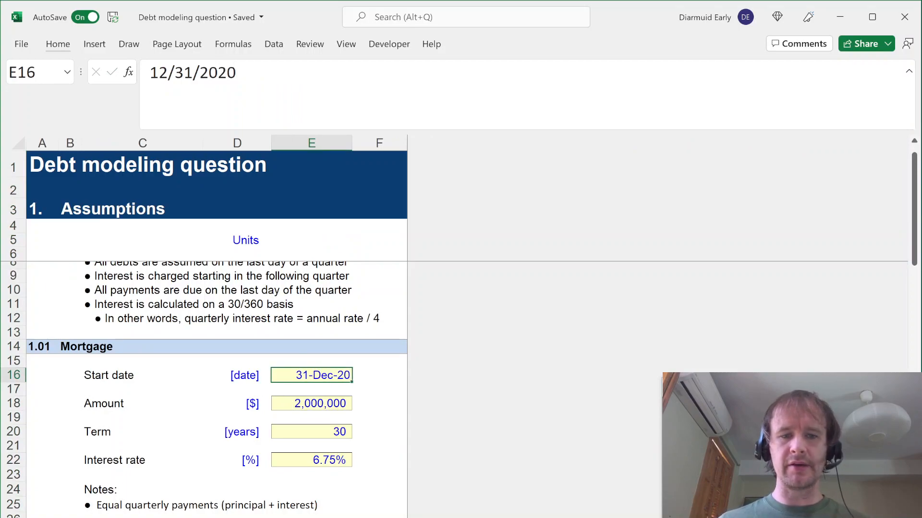
# Step: Check the Drawdown formula in H12 against the changed start date, and undo the start date change
pyautogui.hotkey('ctrl', 'pagedown')
pyautogui.click(443, 344)
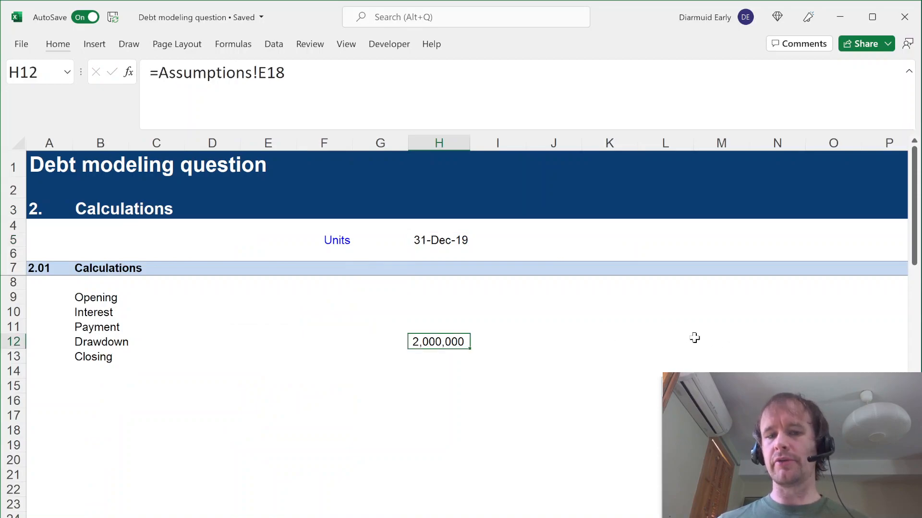
pyautogui.hotkey('ctrl', 'pageup')
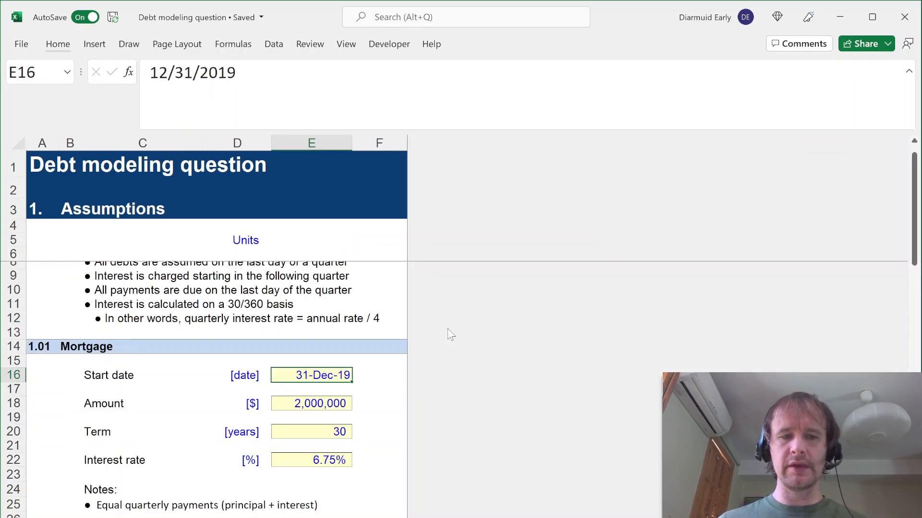
pyautogui.hotkey('ctrl', 'pagedown')
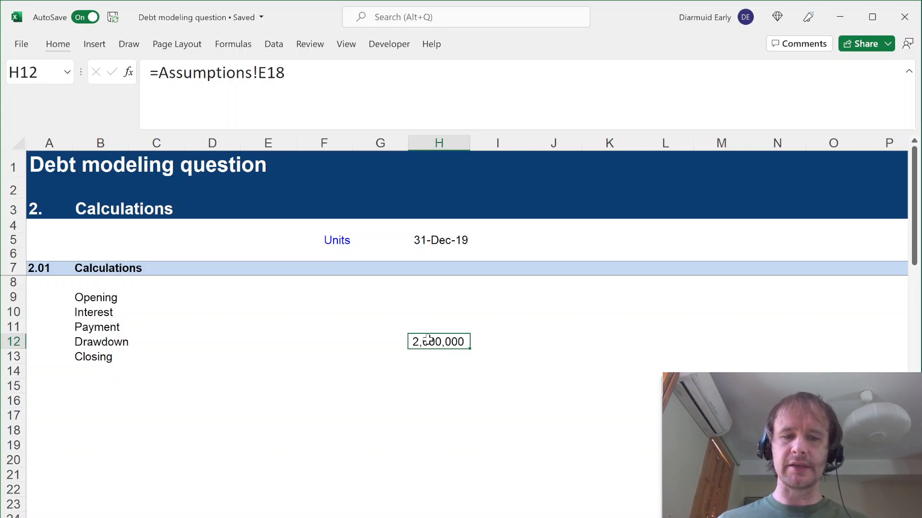
# Step: Compare the mortgage inputs with the timeline column and clear the direct amount link from H12
pyautogui.hotkey('ctrl', 'pageup')
pyautogui.moveTo(302, 375); pyautogui.dragTo(298, 459)
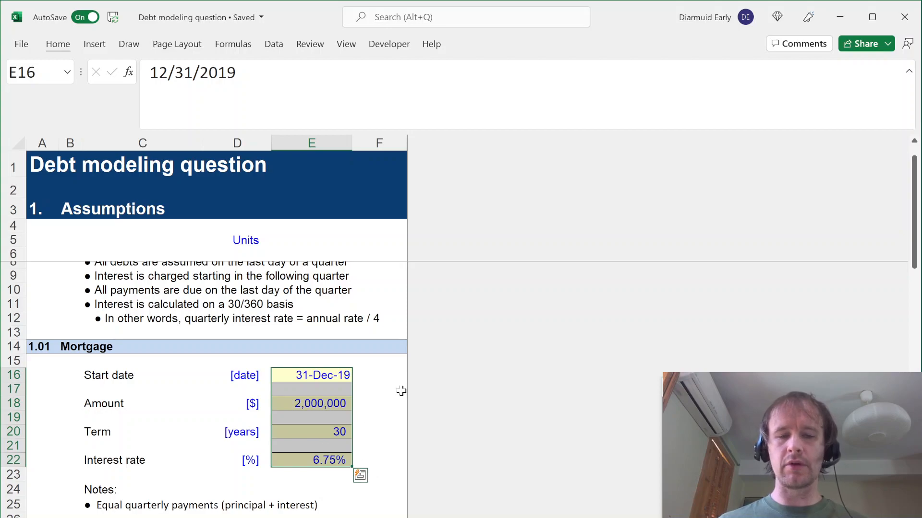
pyautogui.hotkey('ctrl', 'pagedown')
pyautogui.click(485, 226)
pyautogui.hotkey('ctrl', 'shift', 'Down')
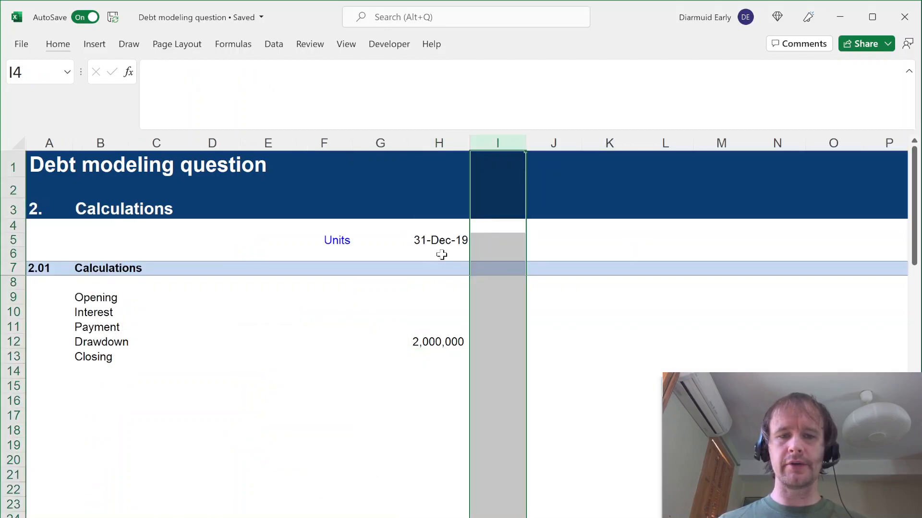
pyautogui.click(442, 253)
pyautogui.hotkey('ctrl', 'Down')
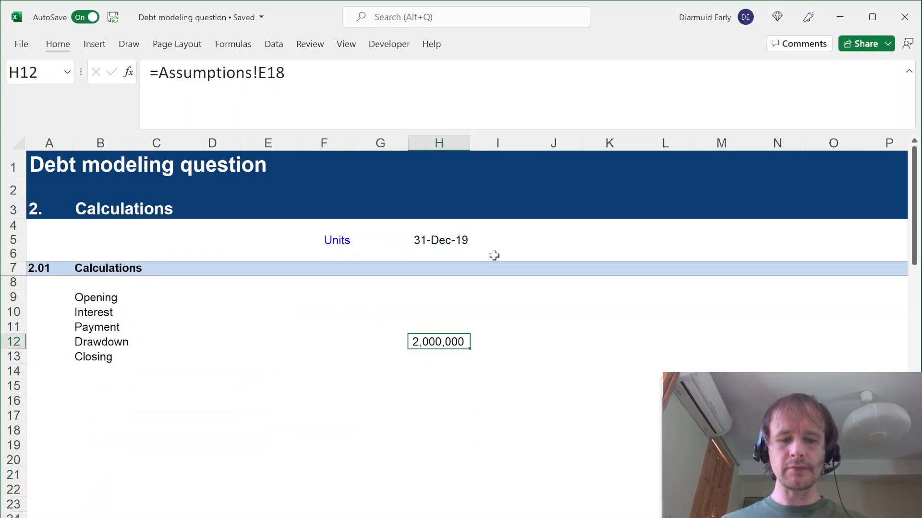
pyautogui.press('Delete')
pyautogui.hotkey('ctrl', 'Up')
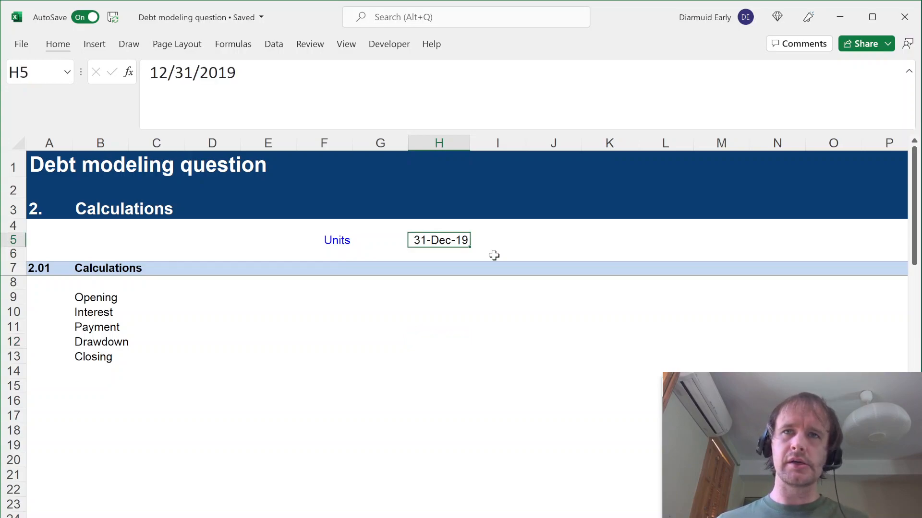
# Step: Delete the two empty columns D and E on the Calculations sheet
pyautogui.hotkey('ctrl', 'Left')
pyautogui.hotkey('ctrl', 'Left')
pyautogui.press('Right')
pyautogui.press('Right')
pyautogui.press('Right')
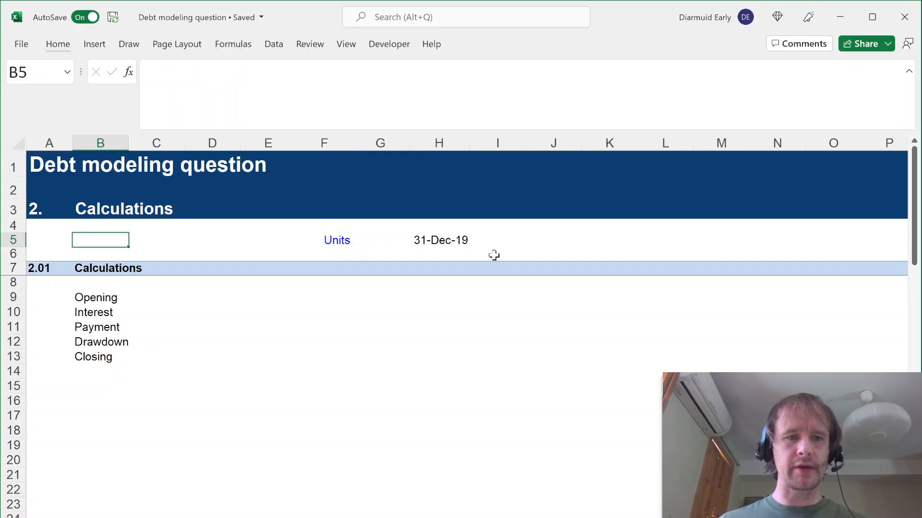
pyautogui.hotkey('ctrl', 'space')
pyautogui.hotkey('shift', 'Right')
pyautogui.press('alt')
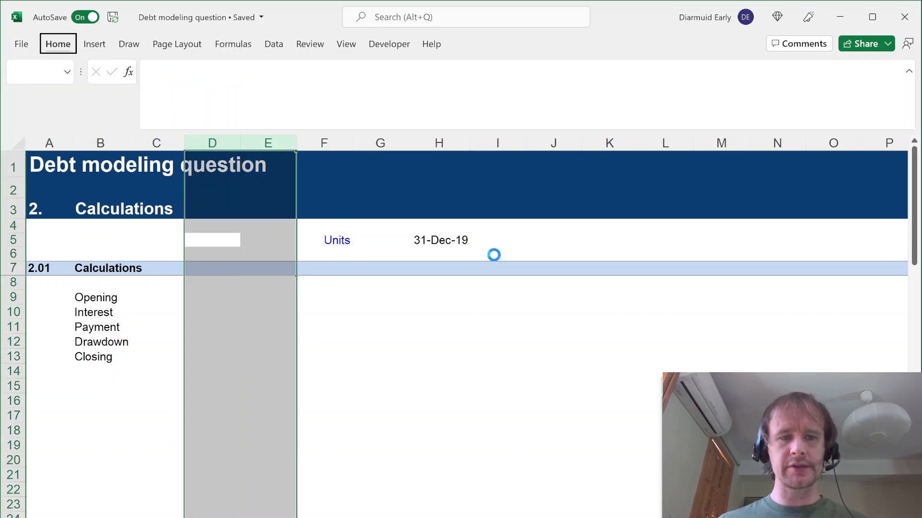
pyautogui.press('h')
pyautogui.press('d')
pyautogui.press('c')
pyautogui.press('Right')
pyautogui.hotkey('ctrl', 'space')
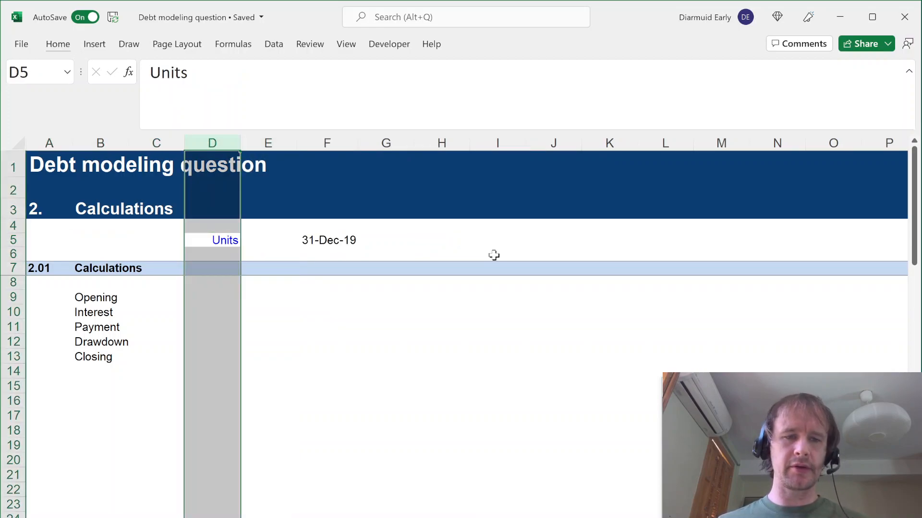
pyautogui.press('Left')
pyautogui.press('Right')
# Step: Examine the unit labels beside the mortgage start date, amount, term and interest rate on the Assumptions sheet
pyautogui.hotkey('ctrl', 'pageup')
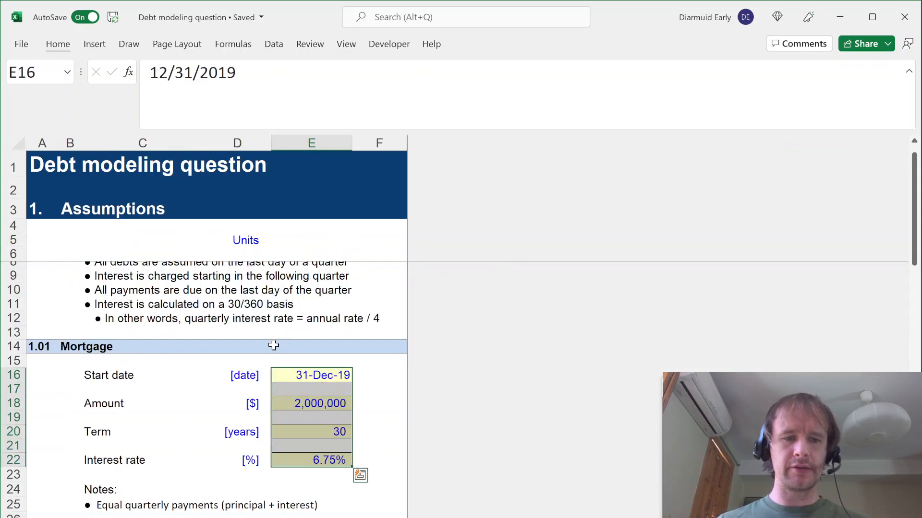
pyautogui.click(220, 376)
pyautogui.click(222, 408)
pyautogui.click(225, 443)
pyautogui.click(228, 460)
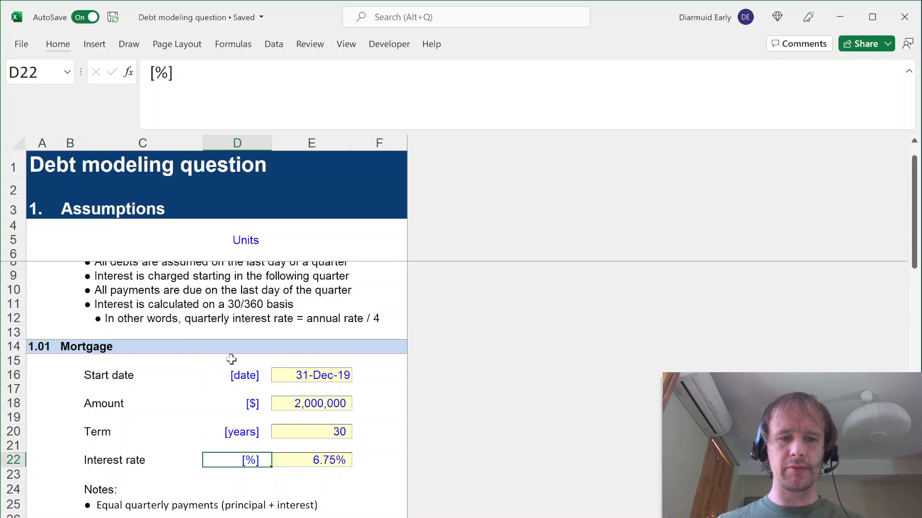
pyautogui.click(232, 412)
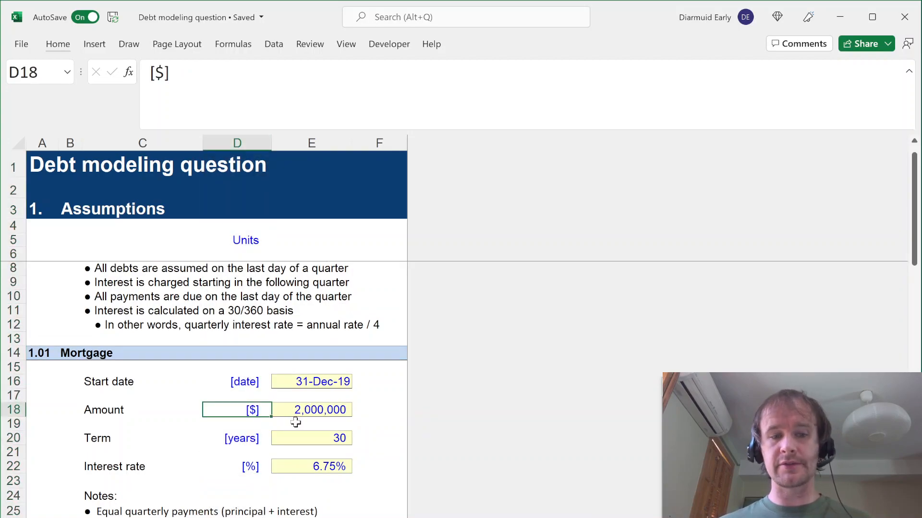
pyautogui.press('Up')
pyautogui.press('Down')
pyautogui.press('Down')
pyautogui.press('Down')
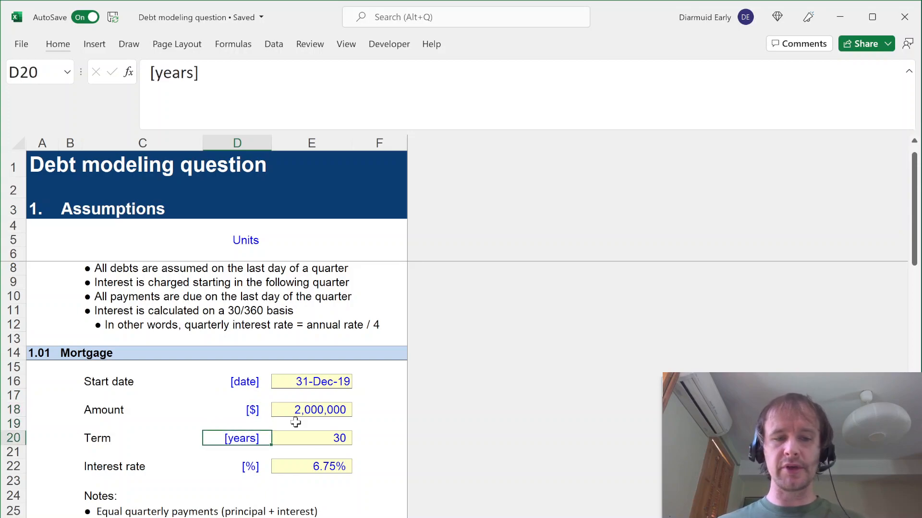
pyautogui.press('Down')
pyautogui.press('Down')
pyautogui.hotkey('ctrl', 'pagedown')
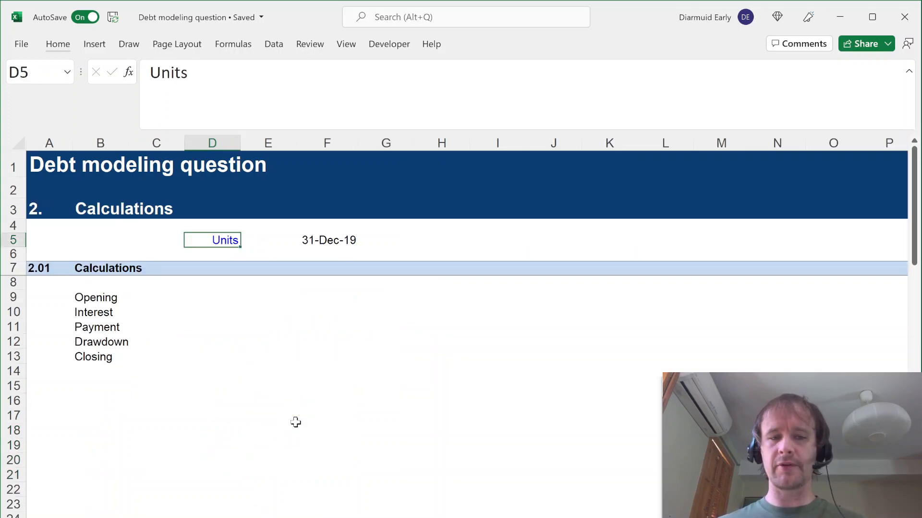
# Step: Rename the section 2.01 heading in B7 of the Calculations sheet to Mortgage
pyautogui.press('Down')
pyautogui.press('Down')
pyautogui.press('Down')
pyautogui.press('Down')
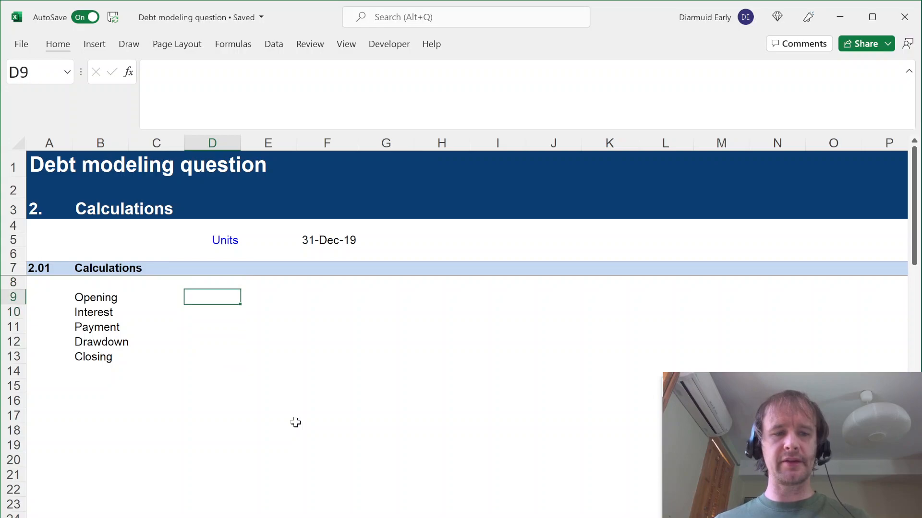
pyautogui.press('Left')
pyautogui.press('Left')
pyautogui.press('Up')
pyautogui.press('Up')
pyautogui.press('Left')
pyautogui.hotkey('shift', 'space')
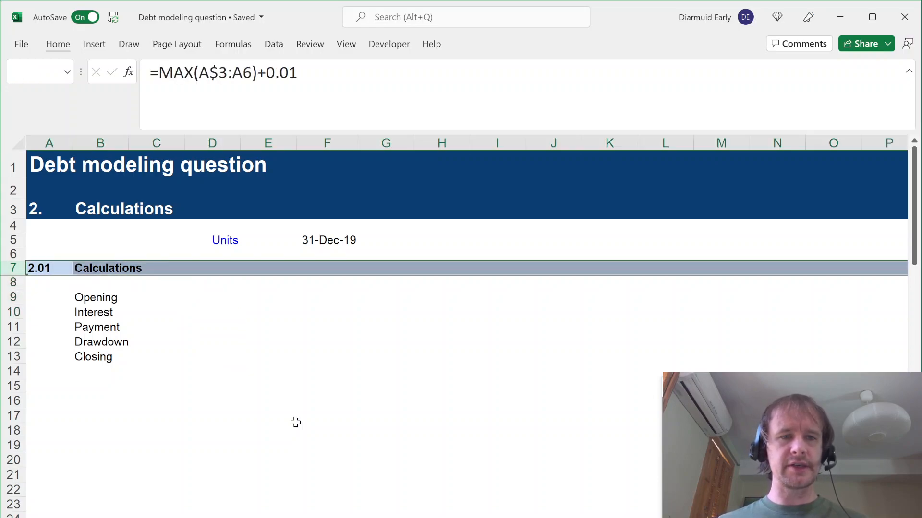
pyautogui.press('Right')
pyautogui.write('Mortgage')
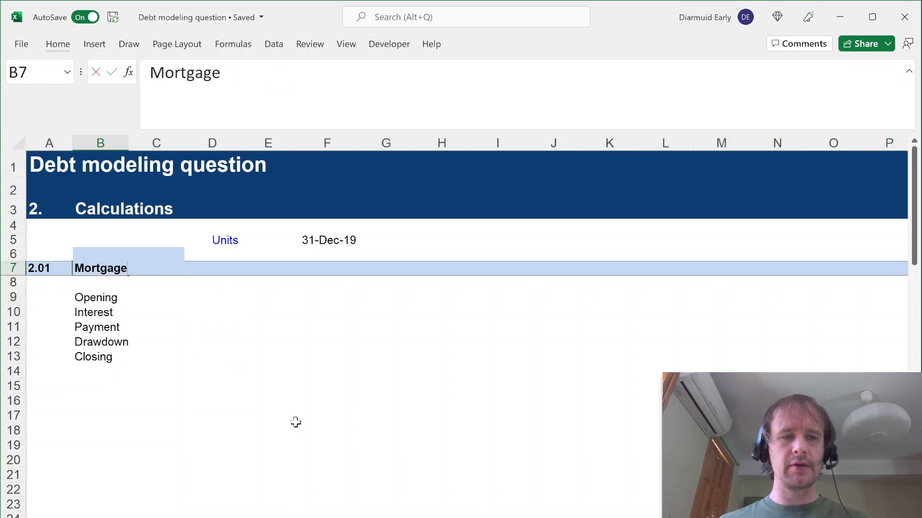
pyautogui.press('Return')
# Step: Copy the Mortgage heading row to row 15 and title the new section Loan
pyautogui.press('Up')
pyautogui.press('Left')
pyautogui.hotkey('shift', 'space')
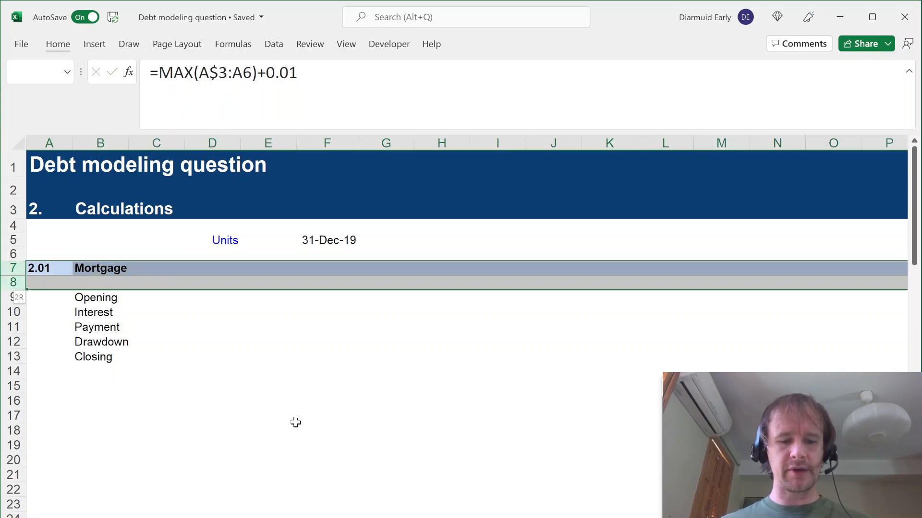
pyautogui.hotkey('ctrl', 'c')
pyautogui.press('Down')
pyautogui.press('Down')
pyautogui.press('Down')
pyautogui.press('Down')
pyautogui.press('Down')
pyautogui.press('Down')
pyautogui.press('Down')
pyautogui.press('Down')
pyautogui.press('Up')
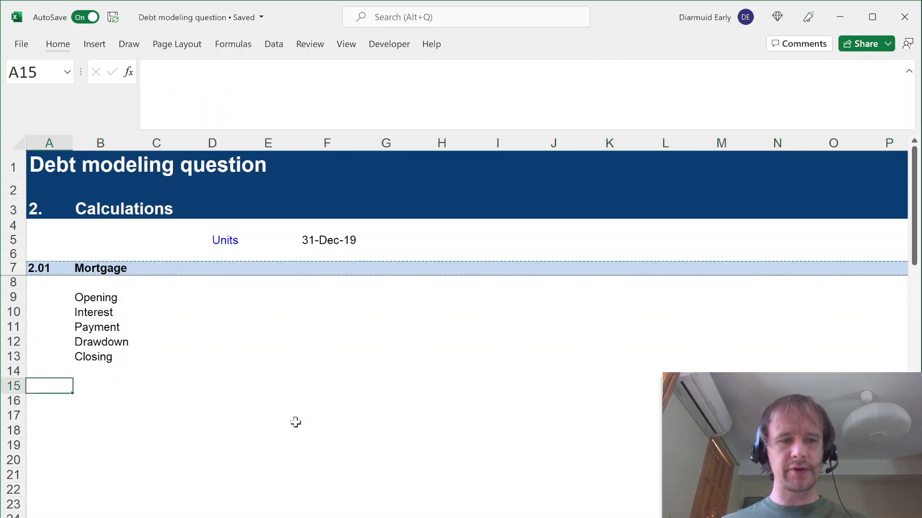
pyautogui.hotkey('shift', 'space')
pyautogui.hotkey('ctrl', 'v')
pyautogui.press('Right')
pyautogui.write('Loan')
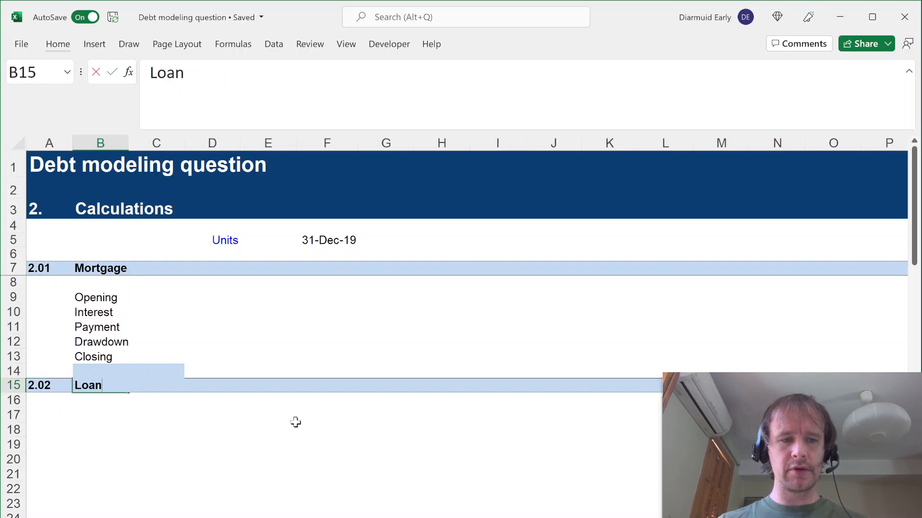
pyautogui.press('Left')
pyautogui.hotkey('shift', 'space')
pyautogui.hotkey('ctrl', 'c')
pyautogui.press('Down')
pyautogui.press('Down')
pyautogui.press('Down')
pyautogui.press('Down')
pyautogui.press('Down')
pyautogui.press('Down')
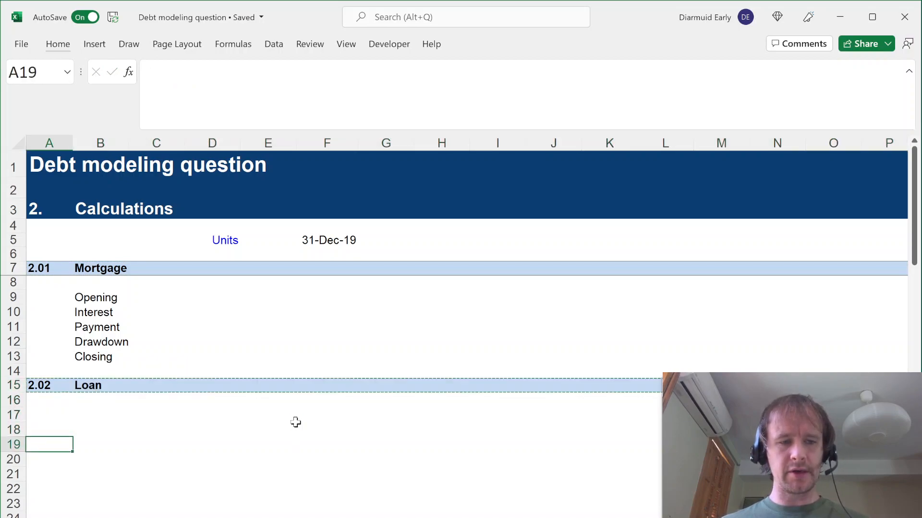
pyautogui.hotkey('shift', 'space')
pyautogui.hotkey('ctrl', '-')
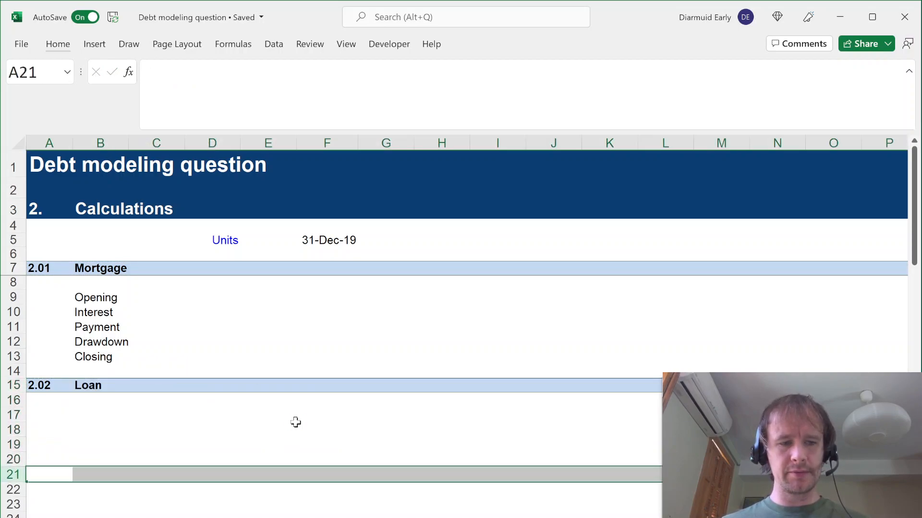
# Step: Copy the Loan heading row to row 21 and title the new section Bond
pyautogui.hotkey('ctrl', 'Up')
pyautogui.hotkey('shift', 'space')
pyautogui.hotkey('ctrl', 'c')
pyautogui.press('Down')
pyautogui.press('Down')
pyautogui.press('Down')
pyautogui.press('Down')
pyautogui.press('Down')
pyautogui.press('Down')
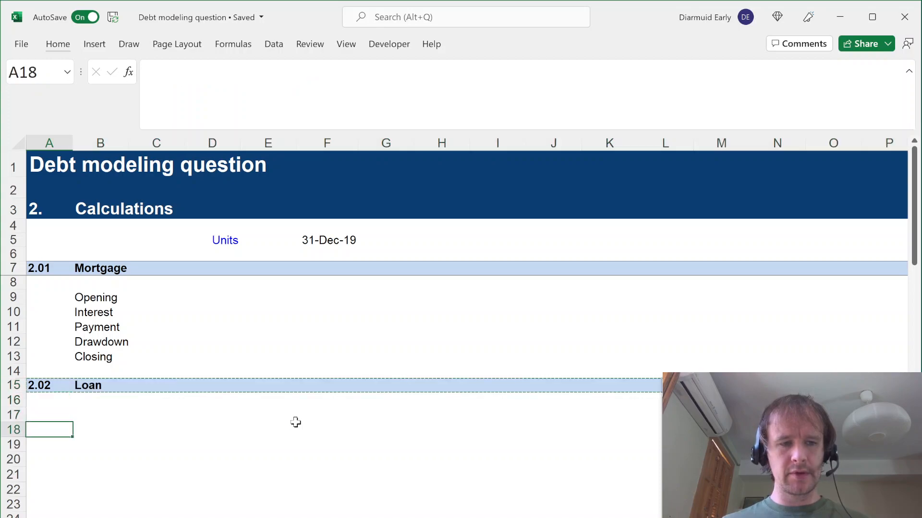
pyautogui.hotkey('shift', 'space')
pyautogui.hotkey('ctrl', 'v')
pyautogui.press('Right')
pyautogui.write('Bond')
pyautogui.press('Return')
# Step: Fill the Units cells D9:D13 for the mortgage rows Opening to Closing with [$]
pyautogui.hotkey('ctrl', 'Up')
pyautogui.hotkey('ctrl', 'Up')
pyautogui.hotkey('ctrl', 'Up')
pyautogui.hotkey('ctrl', 'Up')
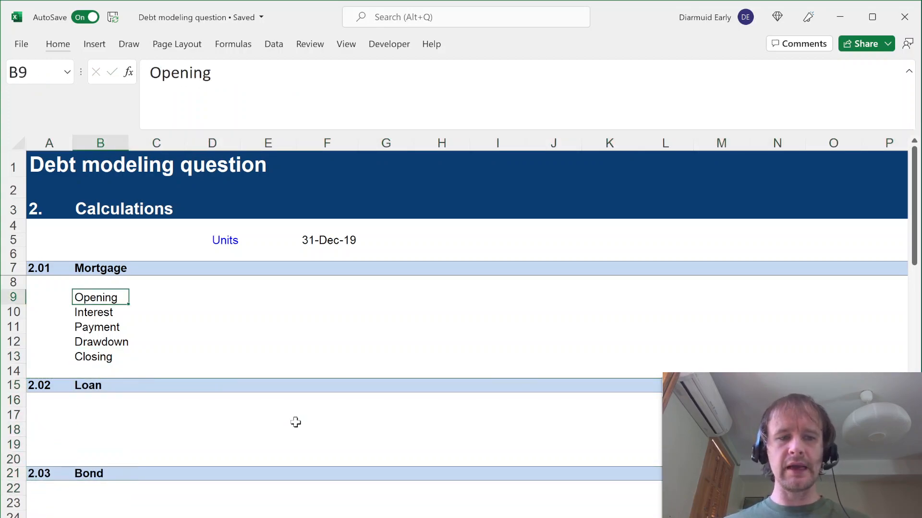
pyautogui.press('Right')
pyautogui.press('Right')
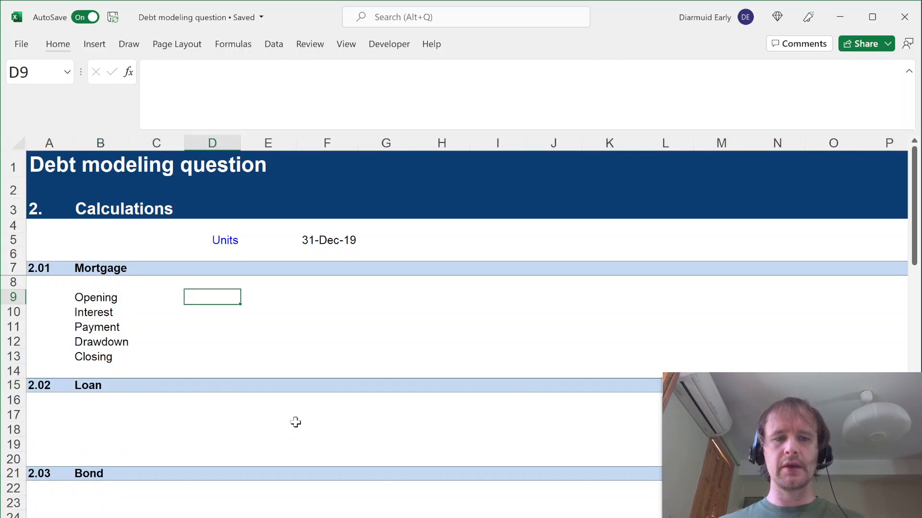
pyautogui.press('Up')
pyautogui.press('Up')
pyautogui.press('Up')
pyautogui.press('Up')
pyautogui.press('Down')
pyautogui.press('Down')
pyautogui.press('Down')
pyautogui.press('Down')
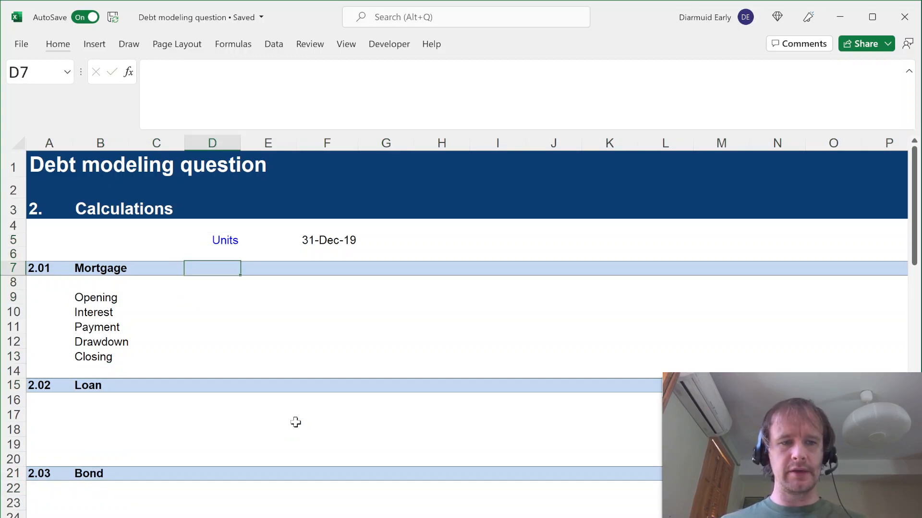
pyautogui.hotkey('shift', 'Down')
pyautogui.hotkey('shift', 'Down')
pyautogui.hotkey('shift', 'Down')
pyautogui.hotkey('shift', 'Down')
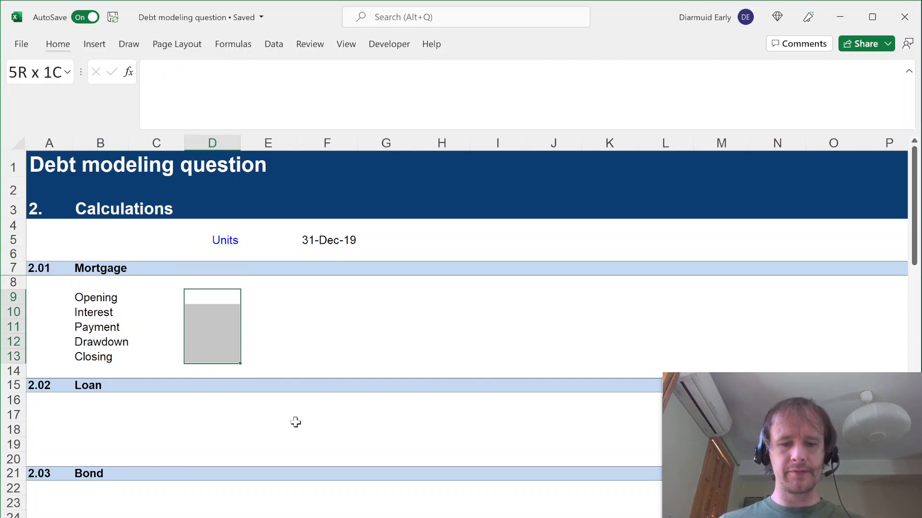
pyautogui.write('[$]')
pyautogui.hotkey('ctrl', 'Return')
pyautogui.press('Left')
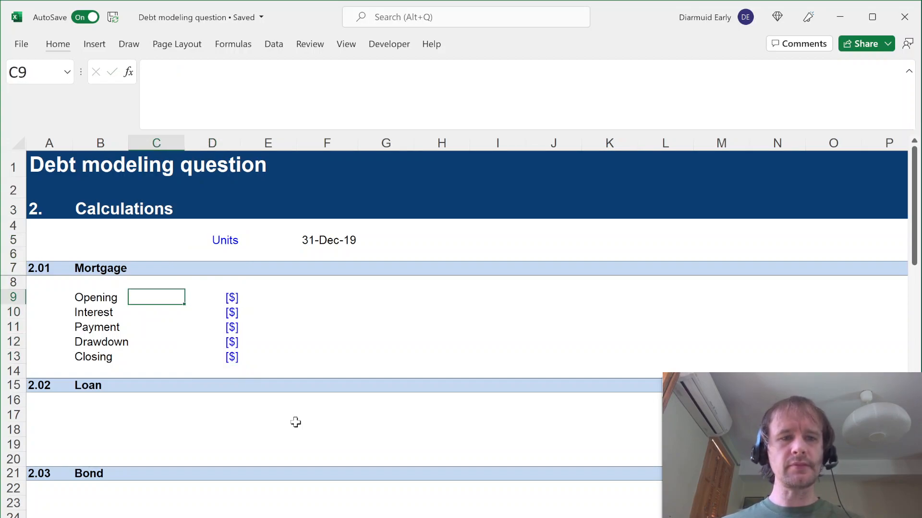
# Step: AutoFit column B to the width of the Drawdown label in B12
pyautogui.press('Right')
pyautogui.press('Left')
pyautogui.press('Down')
pyautogui.press('Down')
pyautogui.press('Down')
pyautogui.press('Down')
pyautogui.press('Up')
pyautogui.press('Left')
pyautogui.press('alt')
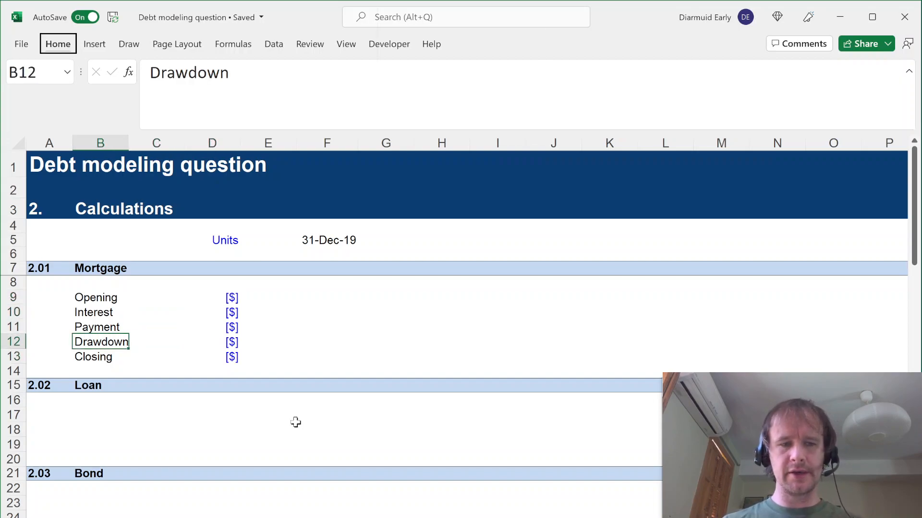
pyautogui.press('h')
pyautogui.press('o')
pyautogui.press('i')
# Step: Link C12 in the mortgage Drawdown row to the mortgage amount with =Assumptions!E18
pyautogui.press('Right')
pyautogui.press('Right')
pyautogui.press('Up')
pyautogui.press('Left')
pyautogui.press('Up')
pyautogui.press('Up')
pyautogui.press('Down')
pyautogui.press('Down')
pyautogui.press('Down')
pyautogui.write('=')
pyautogui.hotkey('ctrl', 'pageup')
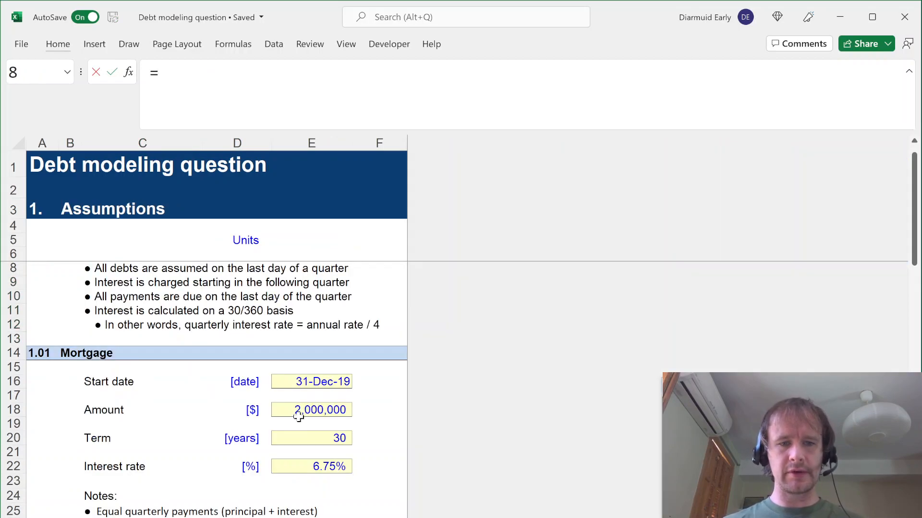
pyautogui.click(299, 407)
pyautogui.hotkey('ctrl', 'Return')
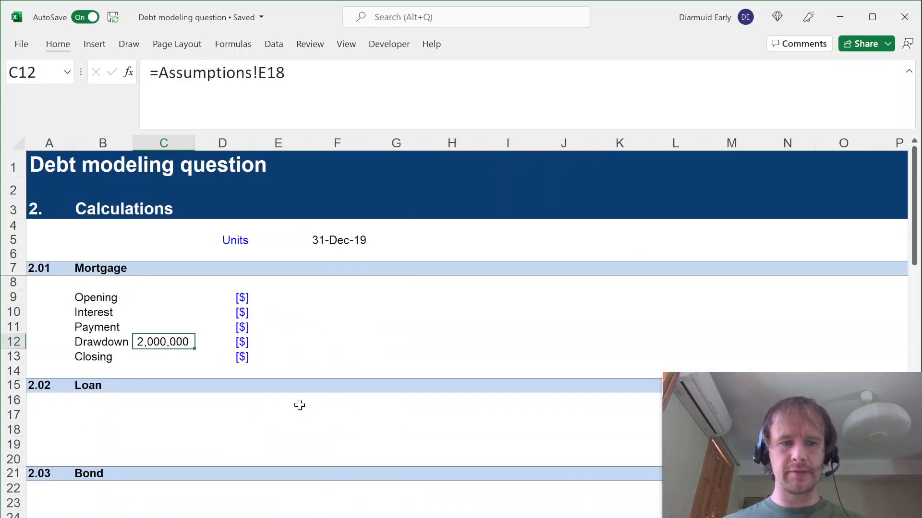
# Step: Set the font colour of the mortgage reference cells C9:C13 to dark gray
pyautogui.press('Up')
pyautogui.press('Up')
pyautogui.press('Up')
pyautogui.hotkey('shift', 'Down')
pyautogui.hotkey('shift', 'Down')
pyautogui.hotkey('shift', 'Down')
pyautogui.hotkey('shift', 'Down')
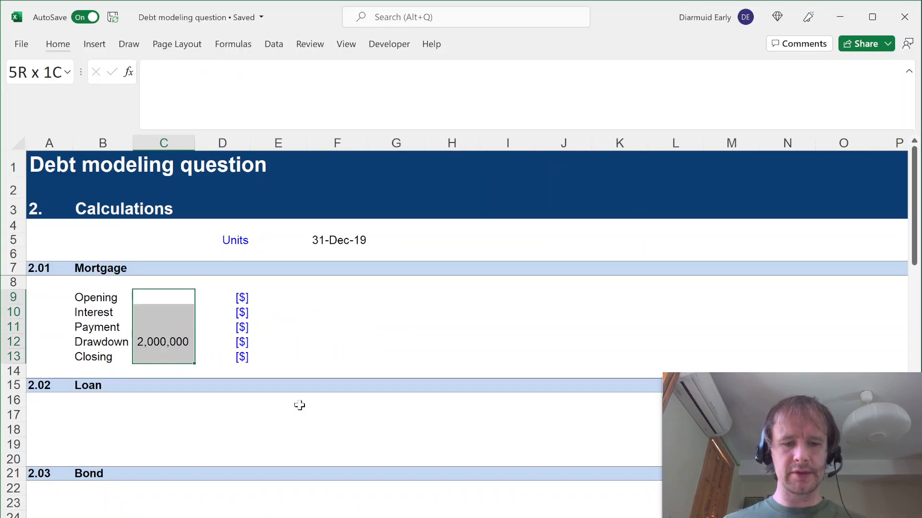
pyautogui.hotkey('alt', 'h')
pyautogui.press('f')
pyautogui.press('c')
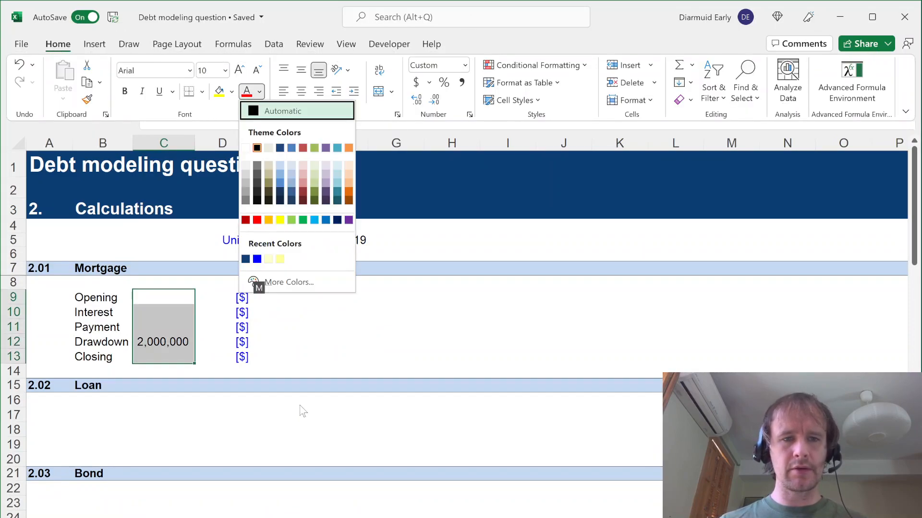
pyautogui.click(245, 200)
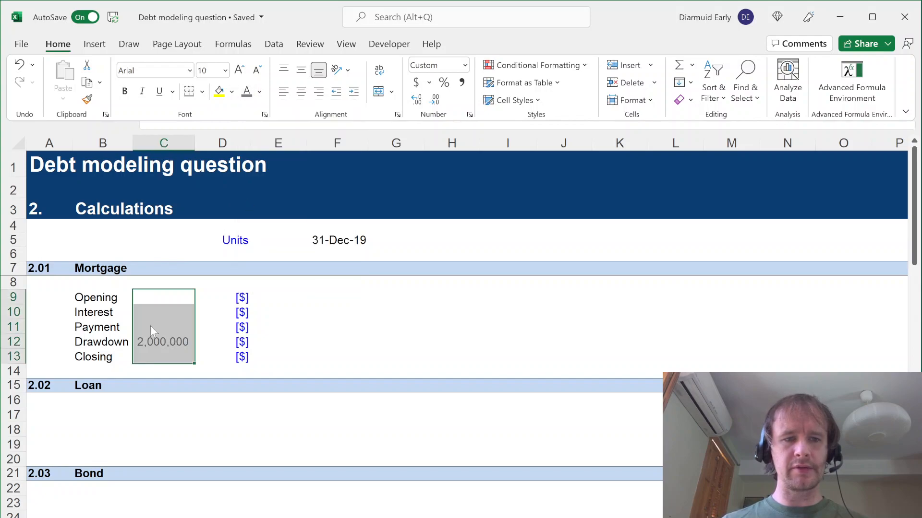
pyautogui.hotkey('ctrl', 'F1')
# Step: Link C10 in the mortgage Interest row to the mortgage interest rate with =Assumptions!E22
pyautogui.click(157, 301)
pyautogui.press('Down')
pyautogui.press('Down')
pyautogui.press('Down')
pyautogui.press('Up')
pyautogui.press('Up')
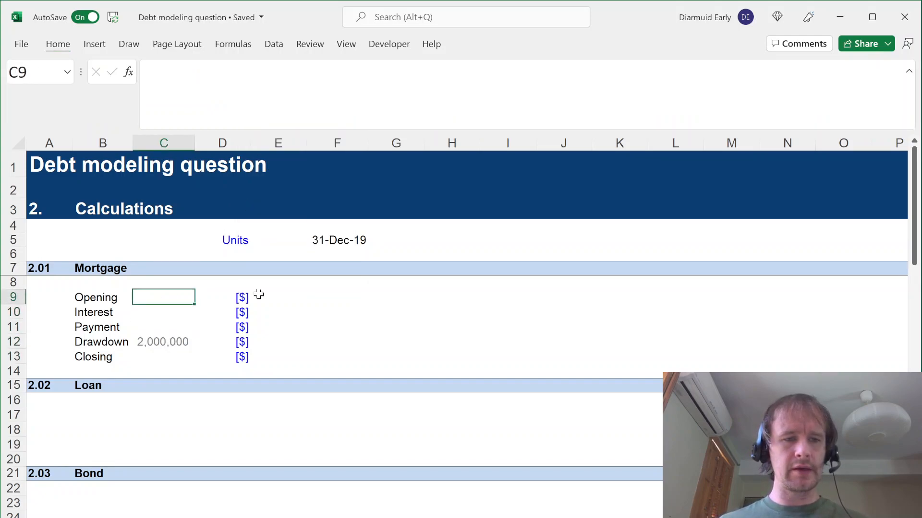
pyautogui.write('=')
pyautogui.hotkey('ctrl', 'pageup')
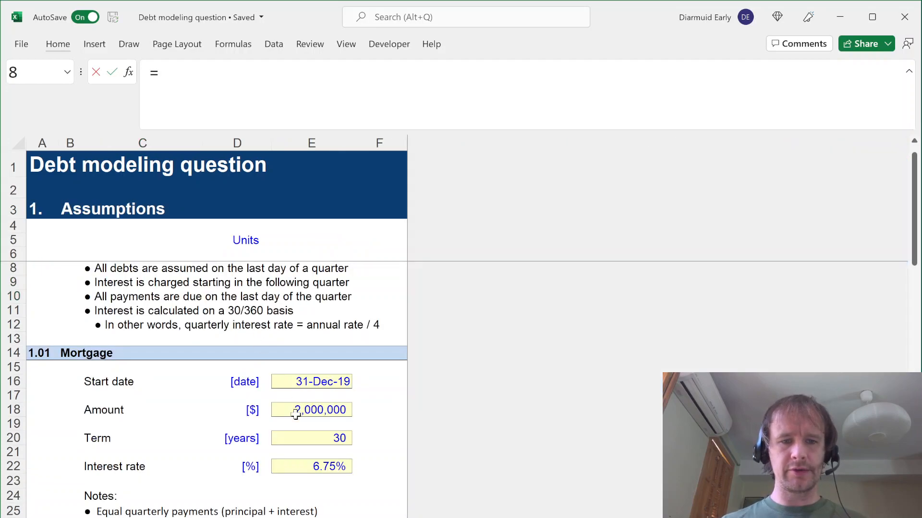
pyautogui.click(328, 465)
pyautogui.press('Return')
# Step: Apply the M-C Pct 2DP cell style to the linked interest rate in C10
pyautogui.press('Up')
pyautogui.hotkey('alt', 'h')
pyautogui.press('j')
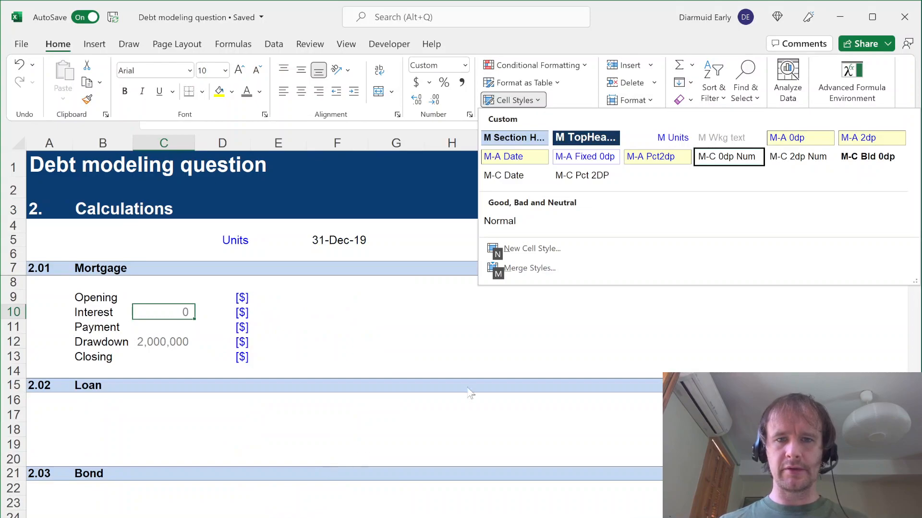
pyautogui.click(599, 181)
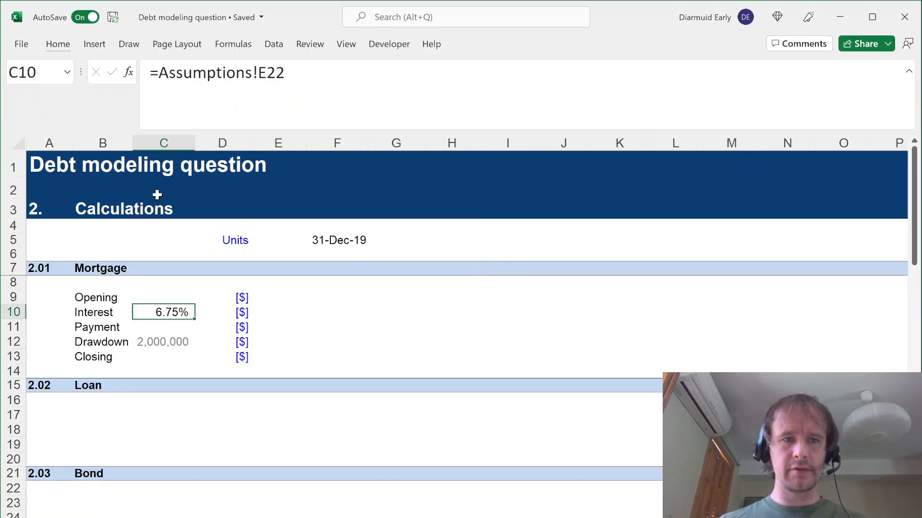
# Step: Set the font colour of the linked mortgage interest rate in C10 to dark gray
pyautogui.hotkey('alt', 'h')
pyautogui.press('f')
pyautogui.press('c')
pyautogui.press('Down')
pyautogui.press('Down')
pyautogui.press('Down')
pyautogui.press('Down')
pyautogui.press('Down')
pyautogui.press('Down')
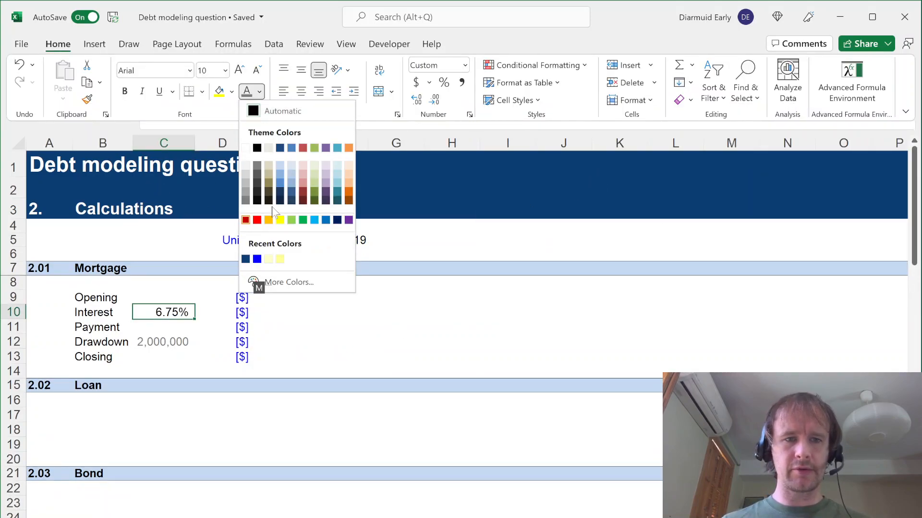
pyautogui.press('Return')
# Step: Link C11 in the mortgage Payment row to the mortgage start date with =Assumptions!E16
pyautogui.click(165, 330)
pyautogui.write('=')
pyautogui.hotkey('ctrl', 'pageup')
pyautogui.click(323, 381)
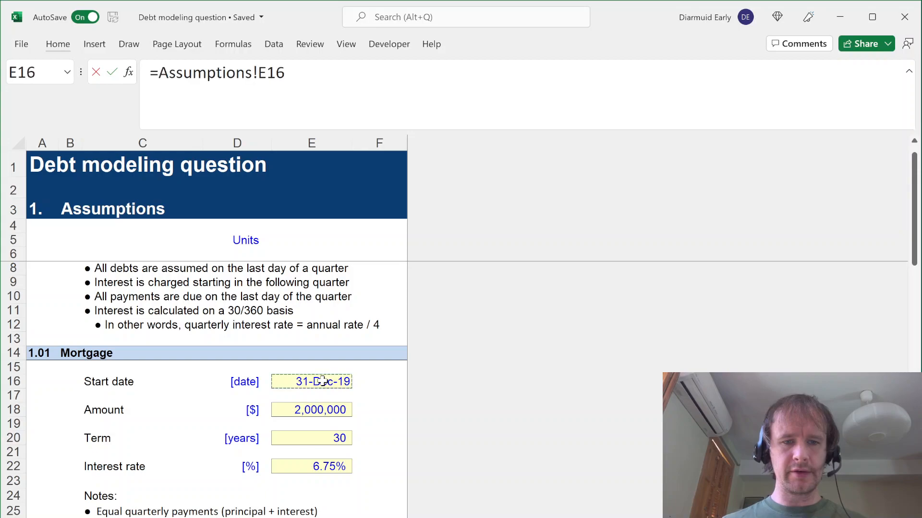
pyautogui.hotkey('ctrl', 'Return')
# Step: Apply the M-C Date cell style to the linked start date in C11 and set its font colour to dark gray
pyautogui.hotkey('alt', 'h')
pyautogui.press('j')
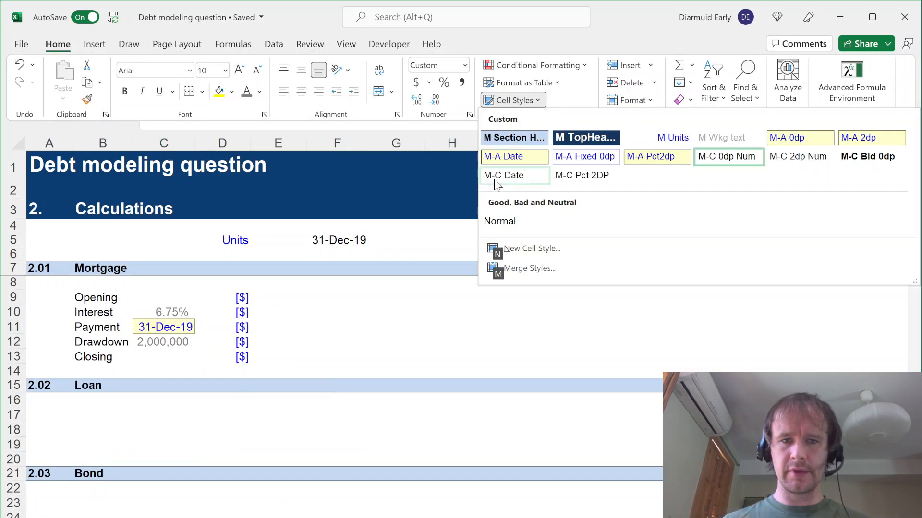
pyautogui.click(494, 178)
pyautogui.hotkey('alt', 'h')
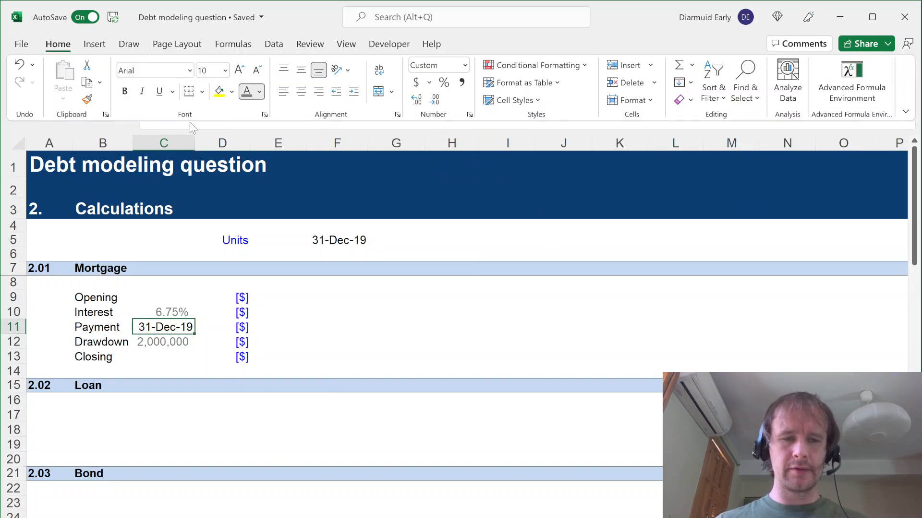
pyautogui.press('f')
pyautogui.press('c')
pyautogui.click(248, 198)
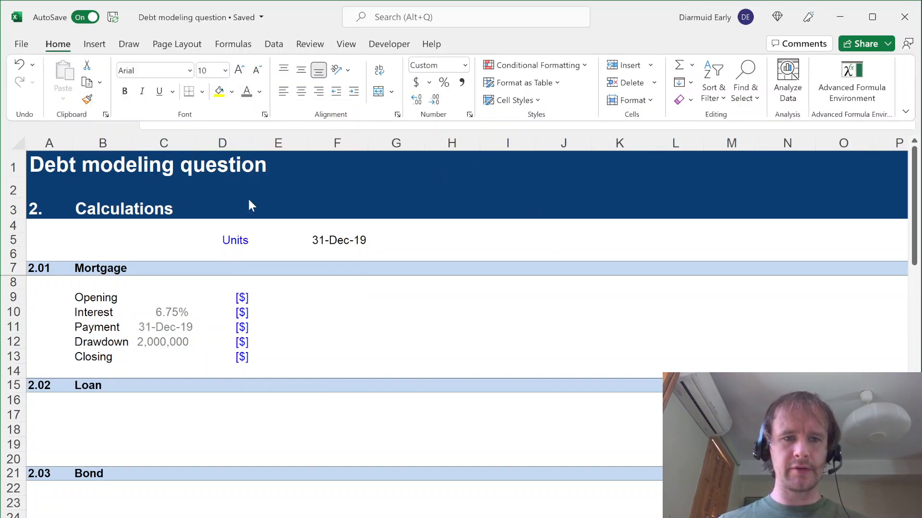
pyautogui.click(172, 321)
pyautogui.click(172, 309)
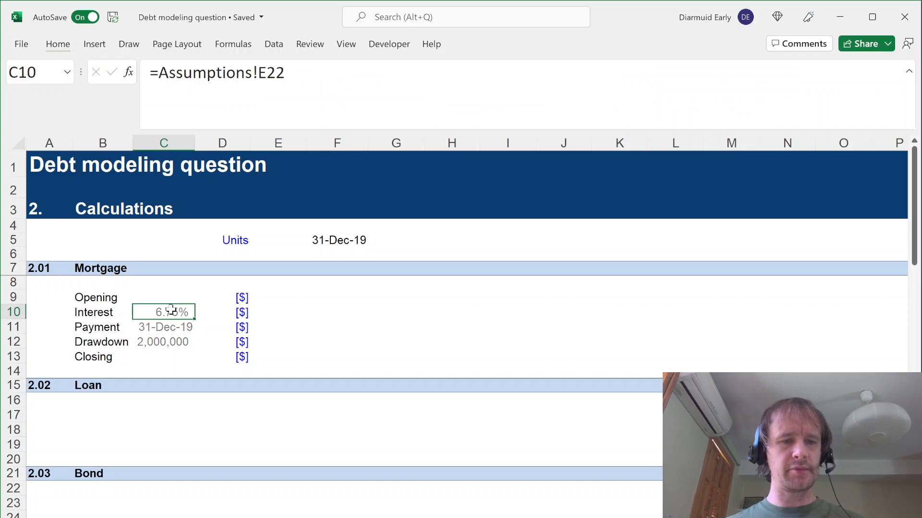
pyautogui.hotkey('ctrl', '[')
pyautogui.press('F5')
pyautogui.press('Return')
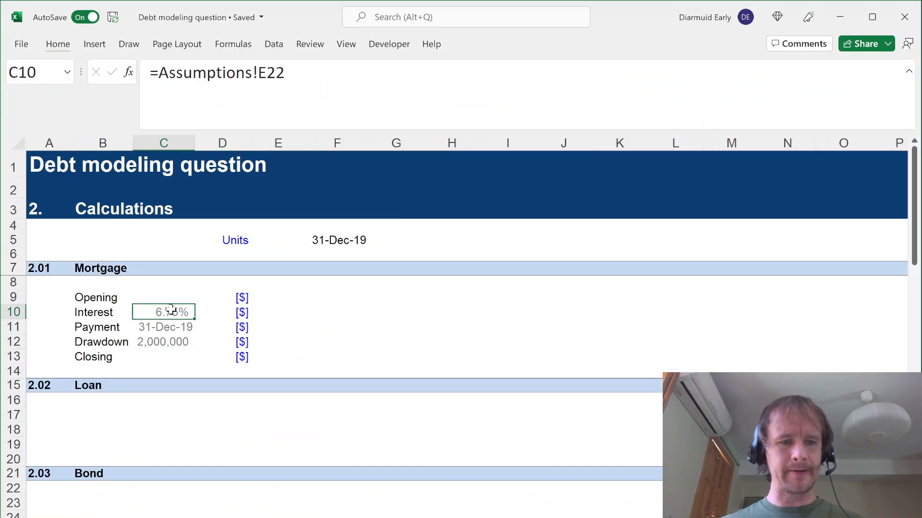
# Step: Link C13 in the mortgage Closing row to the mortgage term in cell E20 of the Assumptions sheet
pyautogui.press('Down')
pyautogui.press('Down')
pyautogui.press('Down')
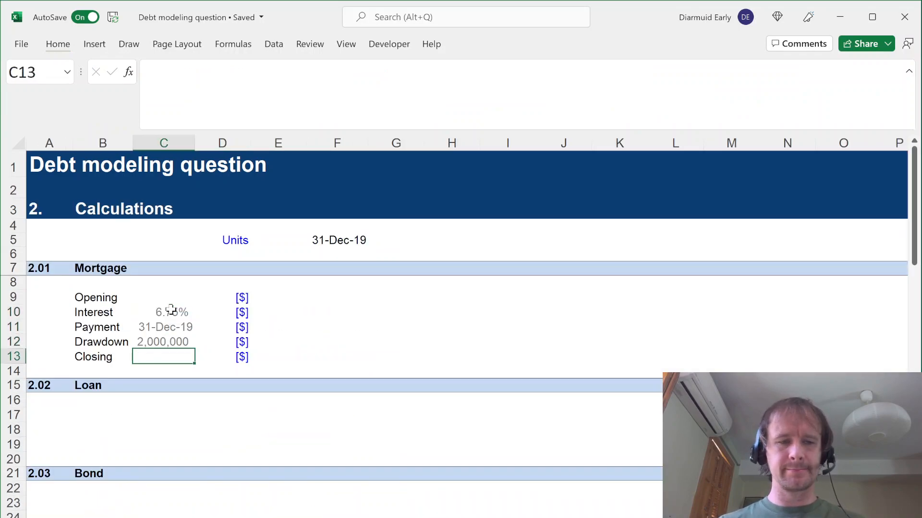
pyautogui.write('=')
pyautogui.hotkey('ctrl', 'pageup')
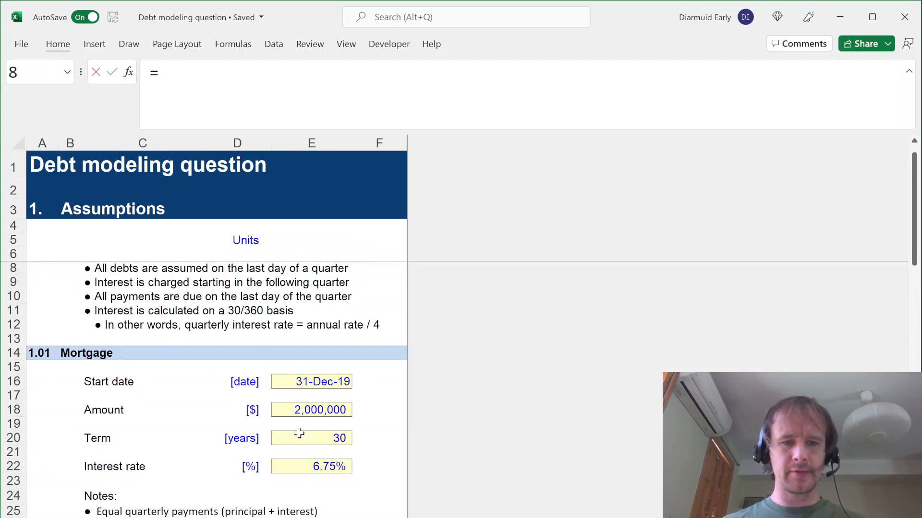
pyautogui.click(329, 434)
pyautogui.press('Return')
# Step: Set the first timeline date in F5 to 6/30/2019
pyautogui.press('Up')
pyautogui.press('Right')
pyautogui.press('Up')
pyautogui.press('Right')
pyautogui.press('Up')
pyautogui.press('Right')
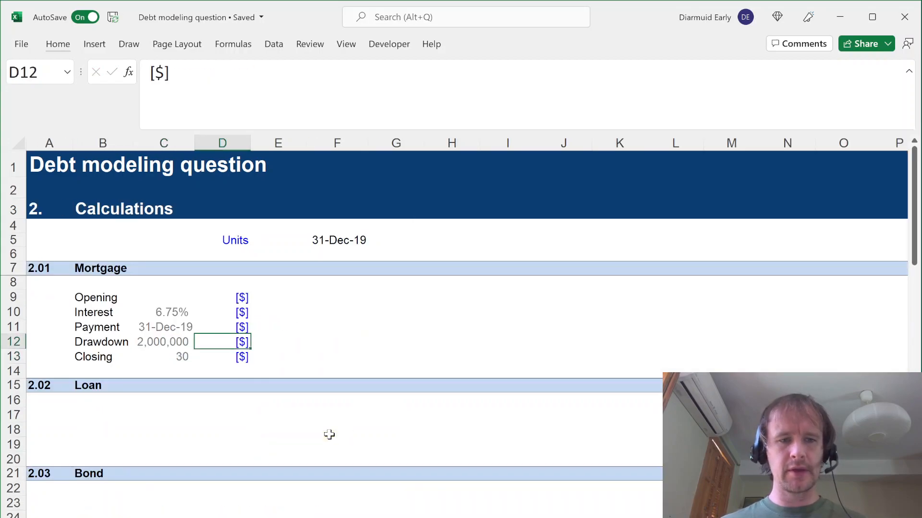
pyautogui.press('Up')
pyautogui.press('Up')
pyautogui.press('Up')
pyautogui.press('Up')
pyautogui.press('Up')
pyautogui.press('Left')
pyautogui.press('Right')
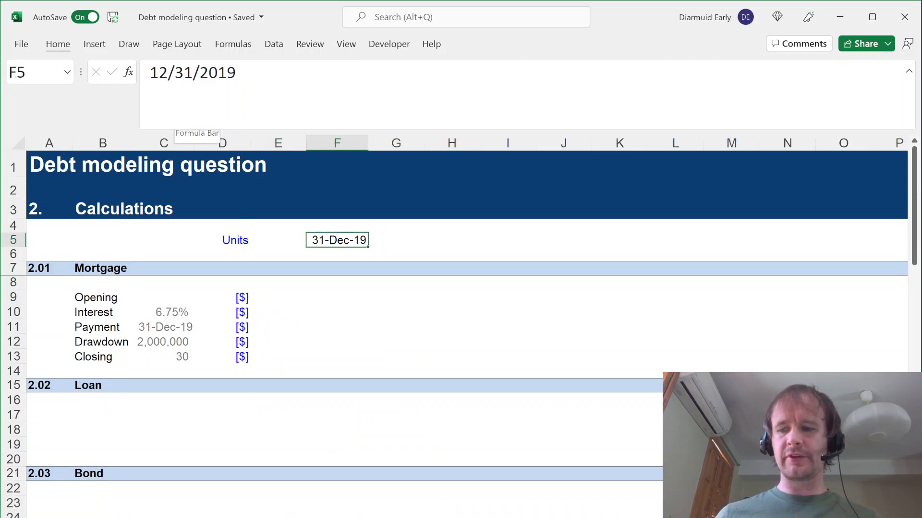
pyautogui.click(184, 122)
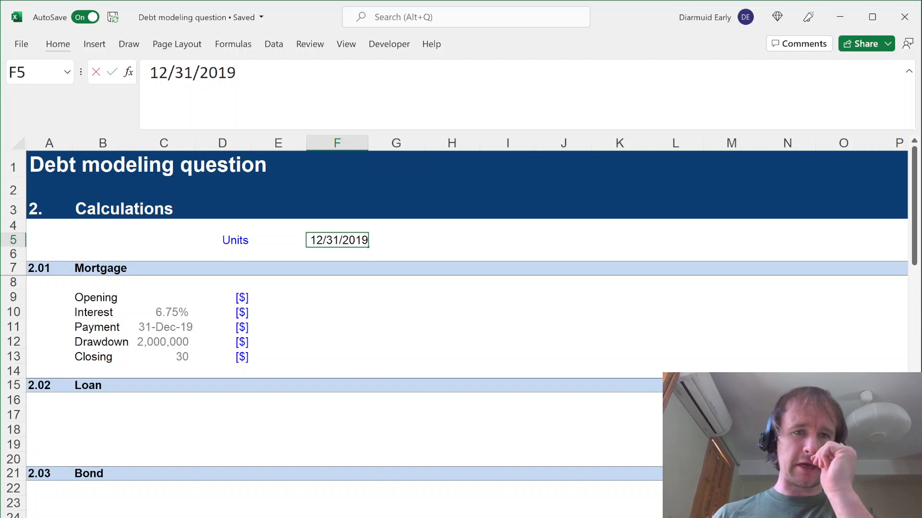
pyautogui.moveTo(193, 72); pyautogui.dragTo(146, 72)
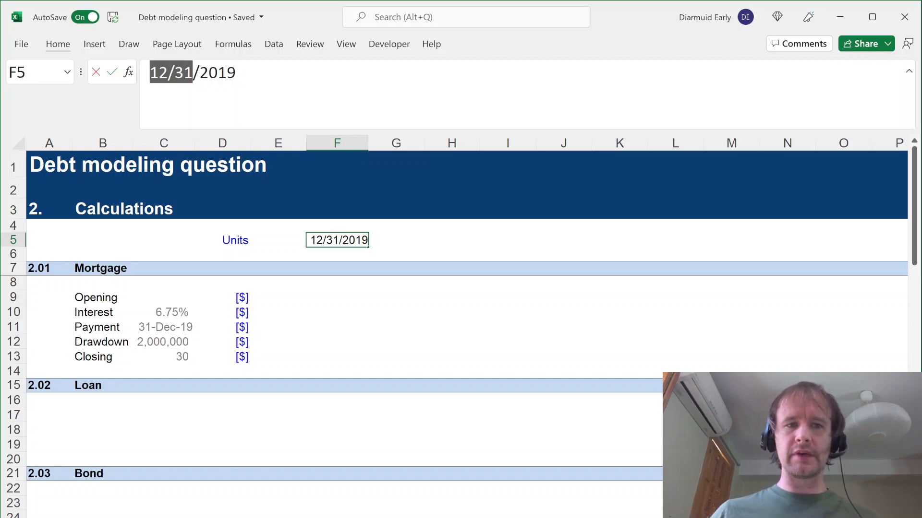
pyautogui.write('6/30')
pyautogui.press('Return')
pyautogui.press('Up')
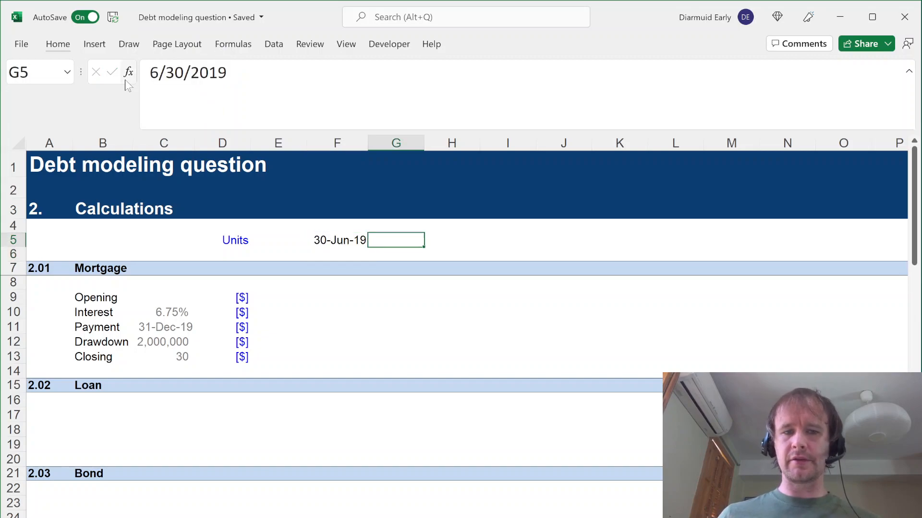
# Step: Set the font colour of the hard-coded first timeline date in F5 to red
pyautogui.hotkey('alt', 'h')
pyautogui.press('j')
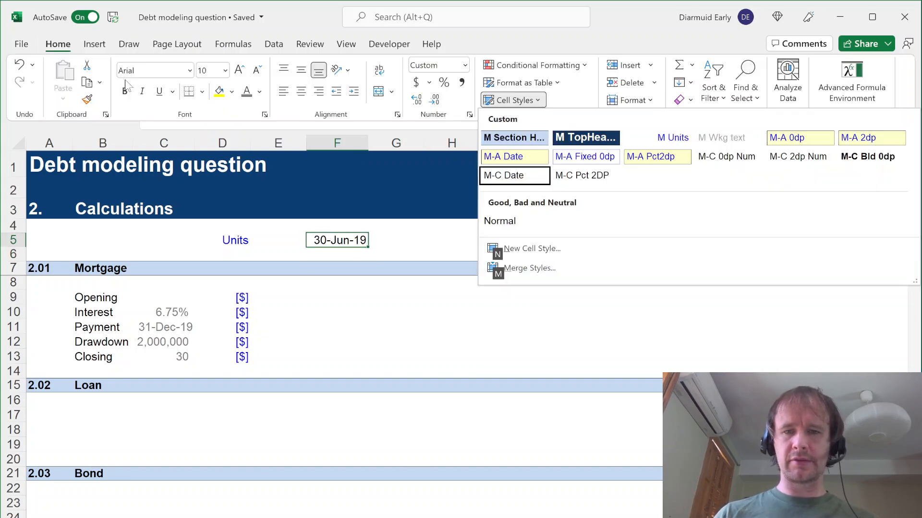
pyautogui.press('Escape')
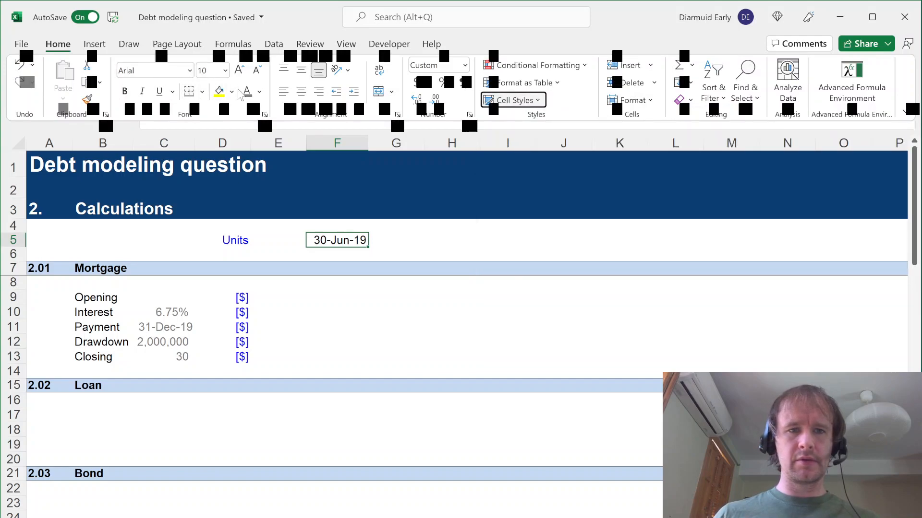
pyautogui.press('f')
pyautogui.press('c')
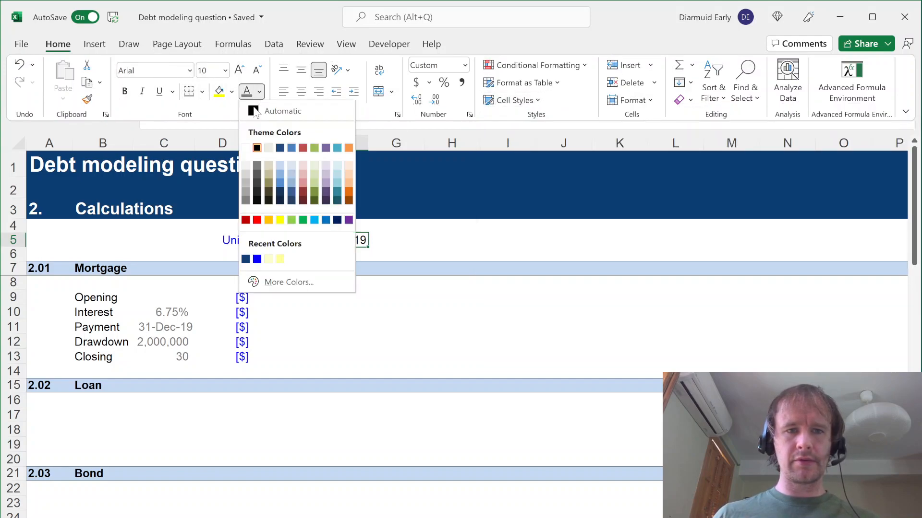
pyautogui.click(246, 220)
pyautogui.press('Escape')
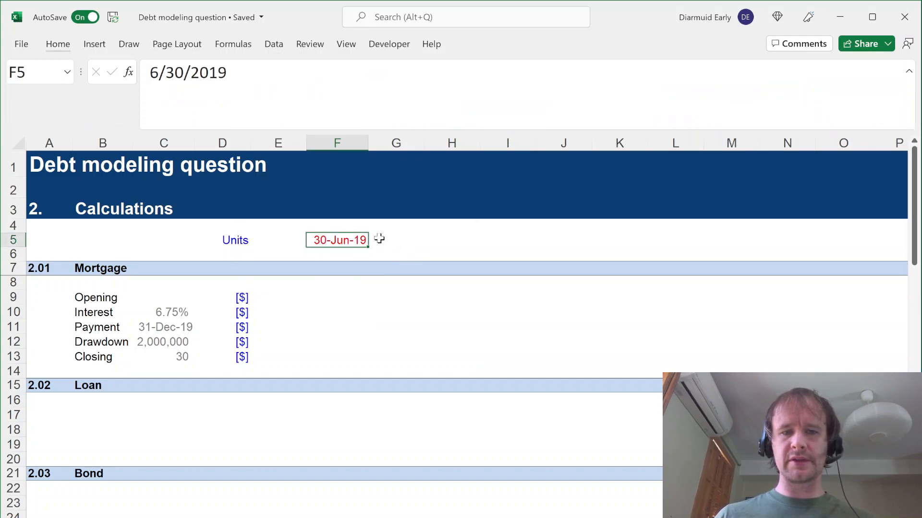
# Step: Enter =EOMONTH(F5,3) in G5 for the next quarter-end date and apply the M-C Date cell style
pyautogui.press('Right')
pyautogui.write('=eom')
pyautogui.press('Tab')
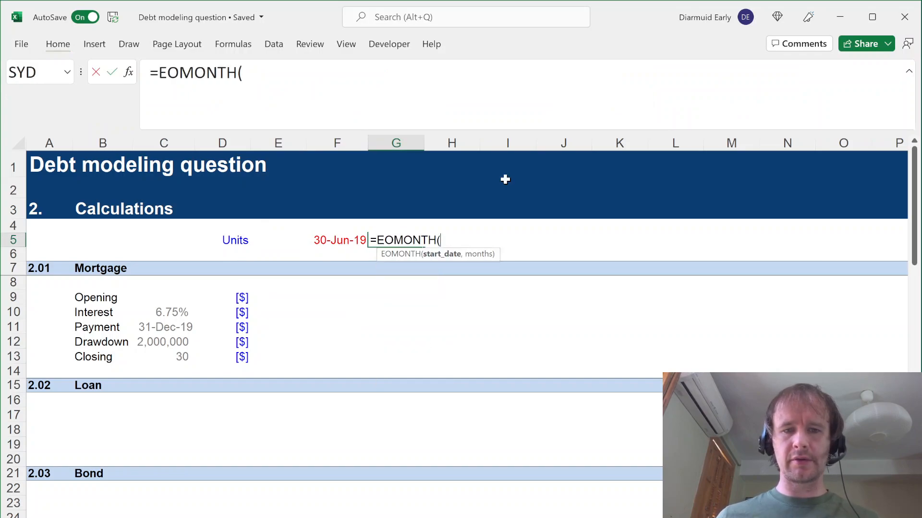
pyautogui.press('Left')
pyautogui.write(',3)')
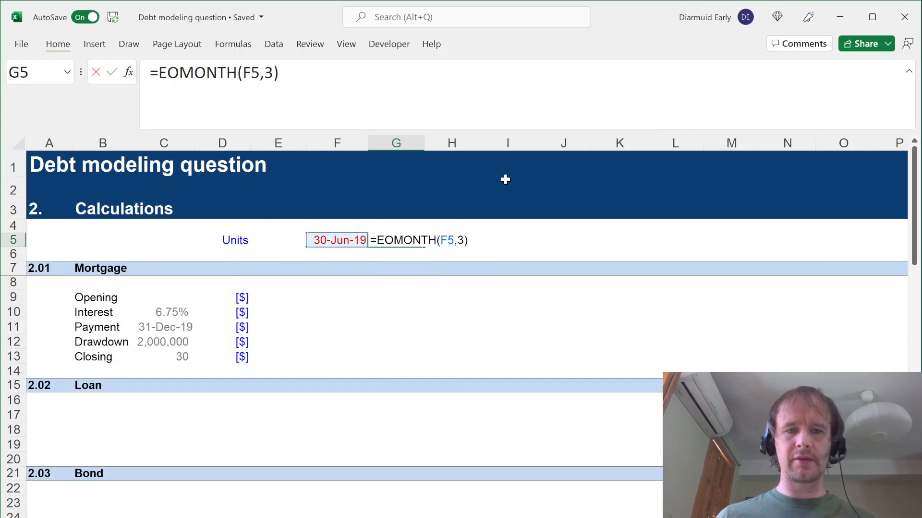
pyautogui.press('Return')
pyautogui.press('Up')
pyautogui.hotkey('alt', 'h')
pyautogui.press('j')
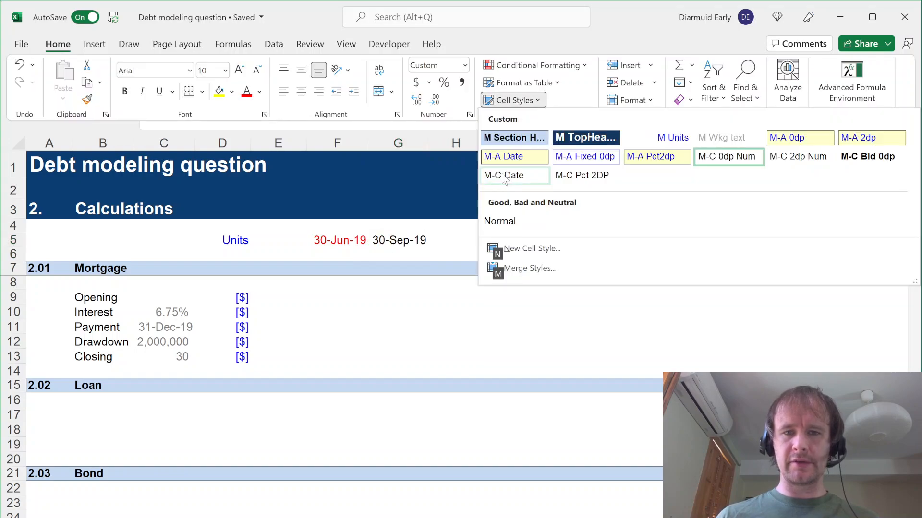
pyautogui.click(504, 176)
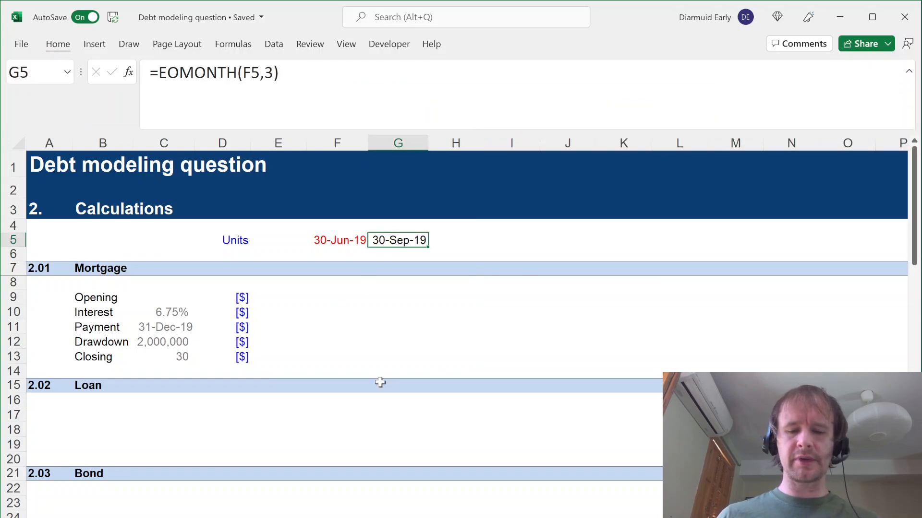
# Step: Review the custom cell styles and the Formats sheet legend, from the user variable assumptions through to the non variable assumption format
pyautogui.hotkey('alt', 'h')
pyautogui.press('j')
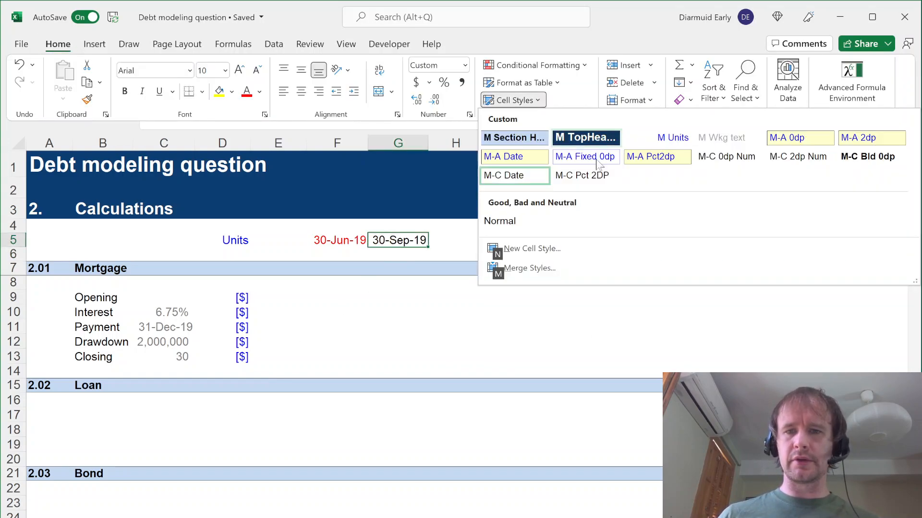
pyautogui.press('Escape')
pyautogui.press('Escape')
pyautogui.hotkey('ctrl', 'pageup')
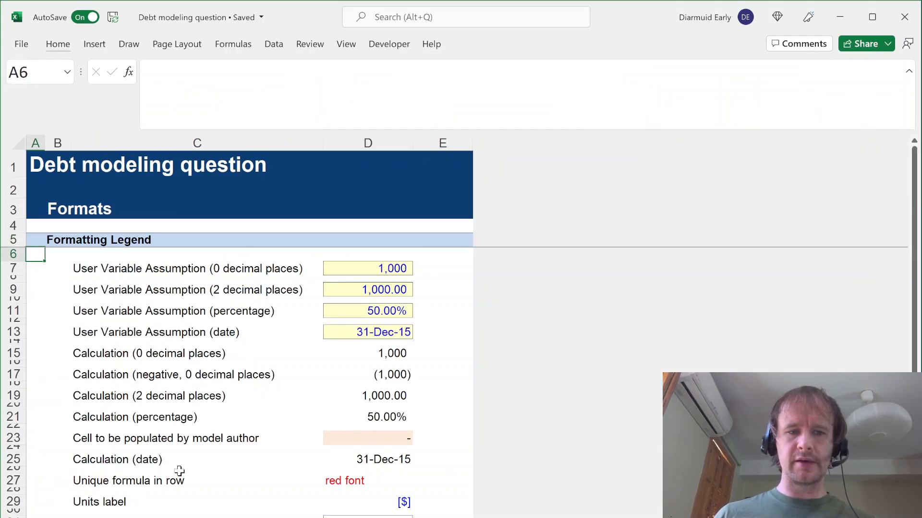
pyautogui.moveTo(334, 269); pyautogui.dragTo(330, 330)
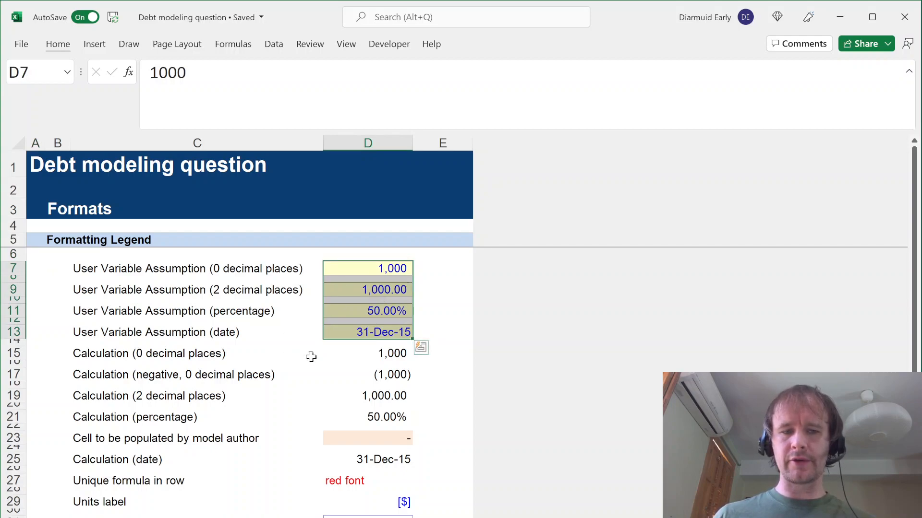
pyautogui.scroll(-1, 310, 355)
pyautogui.moveTo(382, 306); pyautogui.dragTo(370, 373)
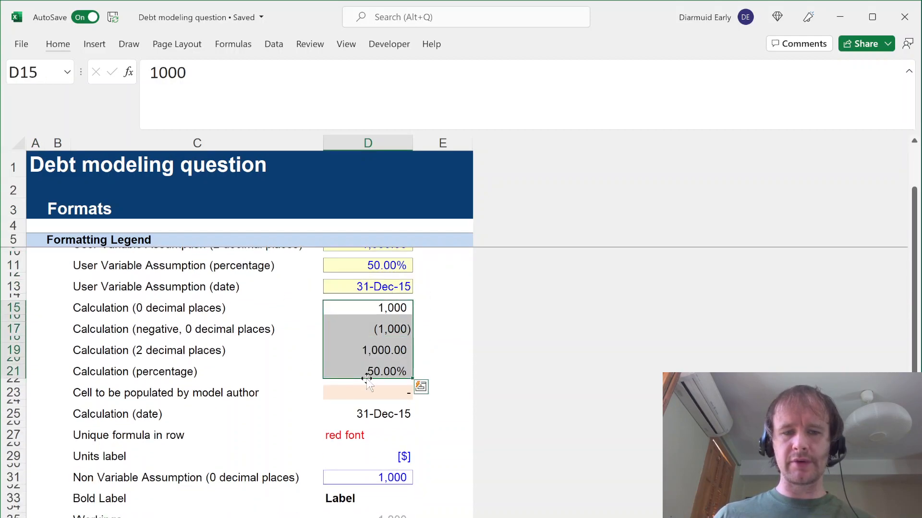
pyautogui.scroll(-1, 273, 401)
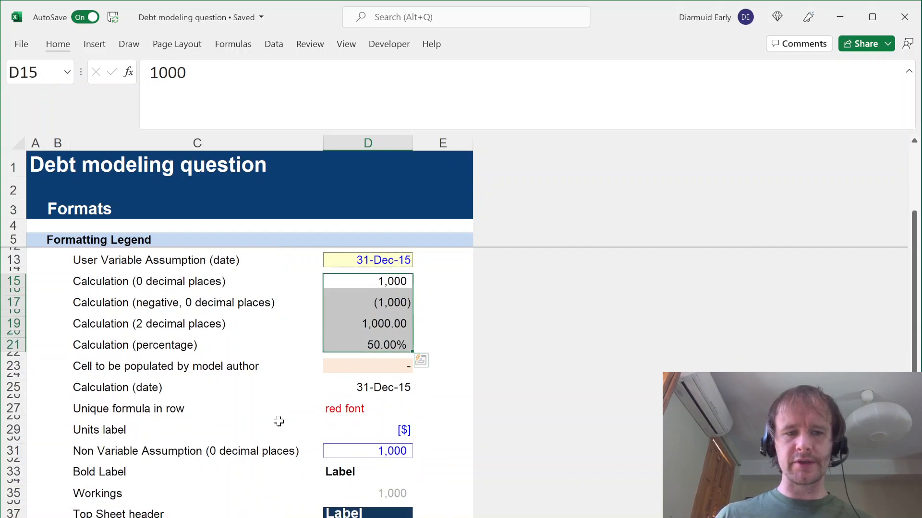
pyautogui.scroll(-2, 284, 412)
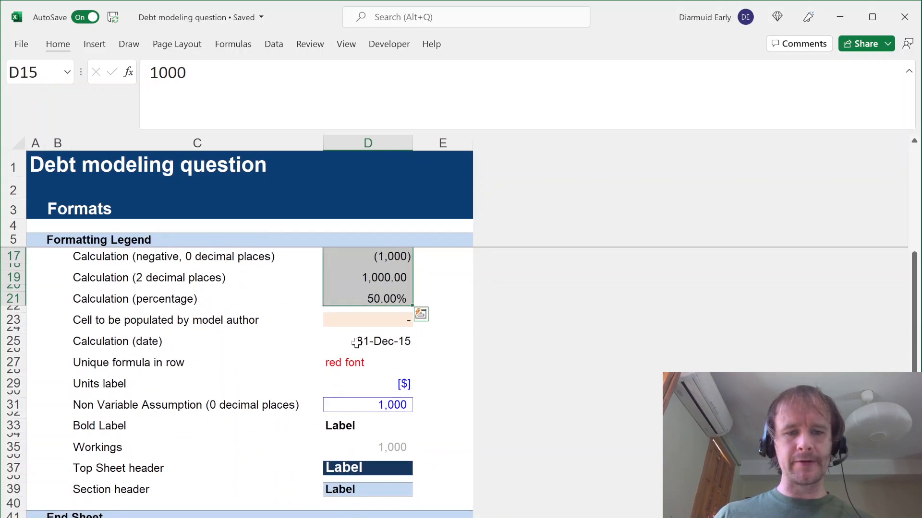
pyautogui.click(356, 342)
pyautogui.click(336, 363)
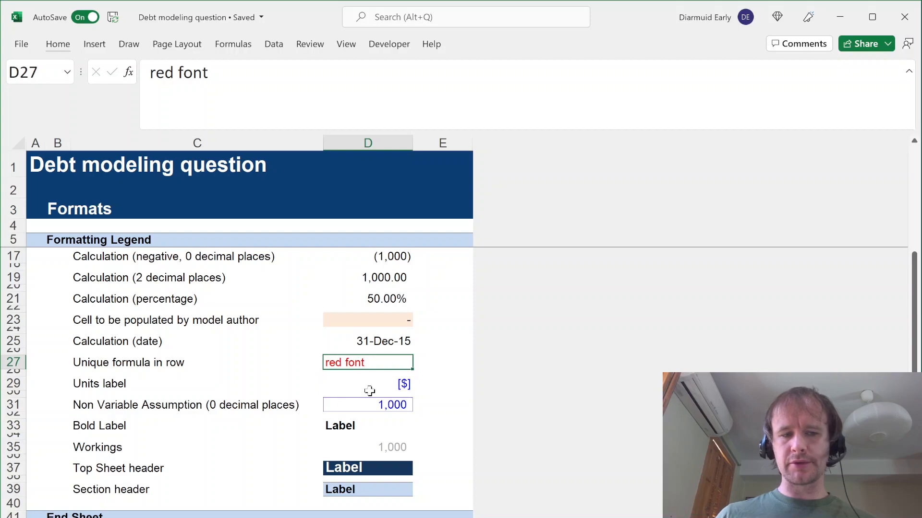
pyautogui.click(355, 387)
pyautogui.click(338, 408)
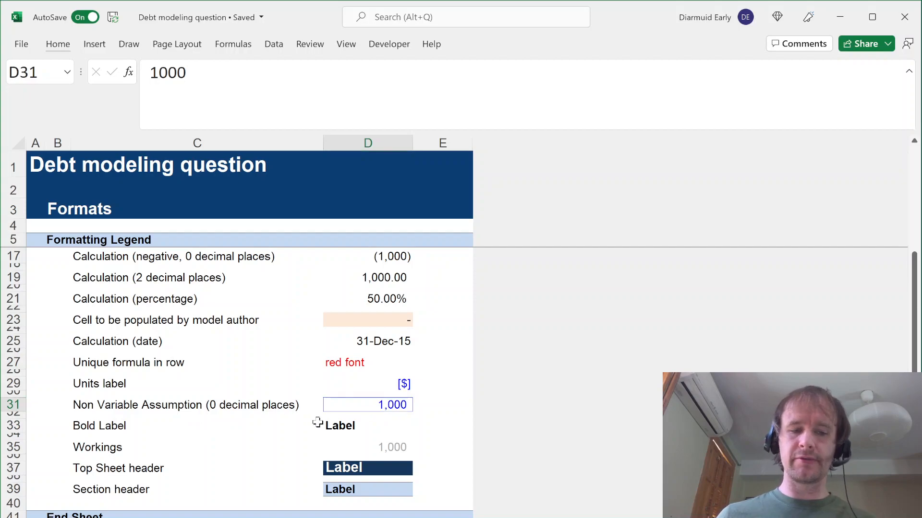
# Step: Compare the mortgage start date input with the Formats legend, review the sheet and section header formats, and return to the Calculations sheet
pyautogui.hotkey('ctrl', 'pagedown')
pyautogui.click(301, 381)
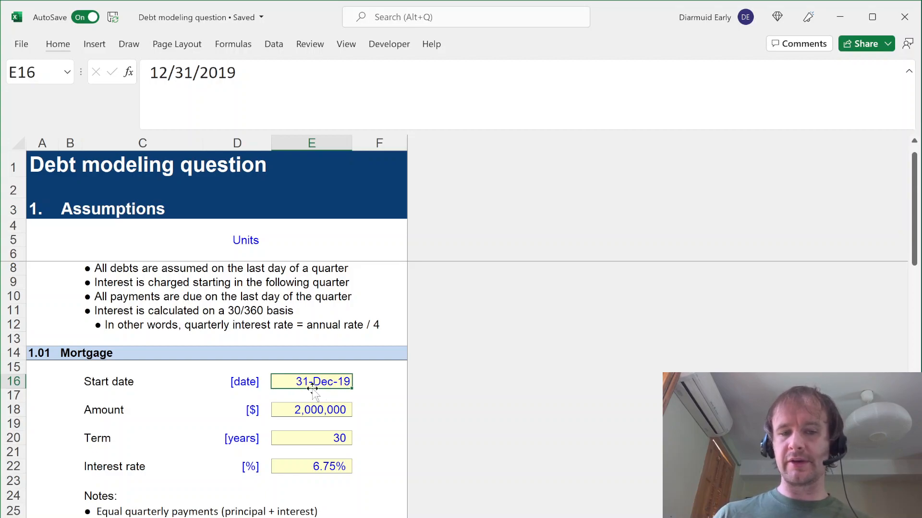
pyautogui.hotkey('ctrl', 'pageup')
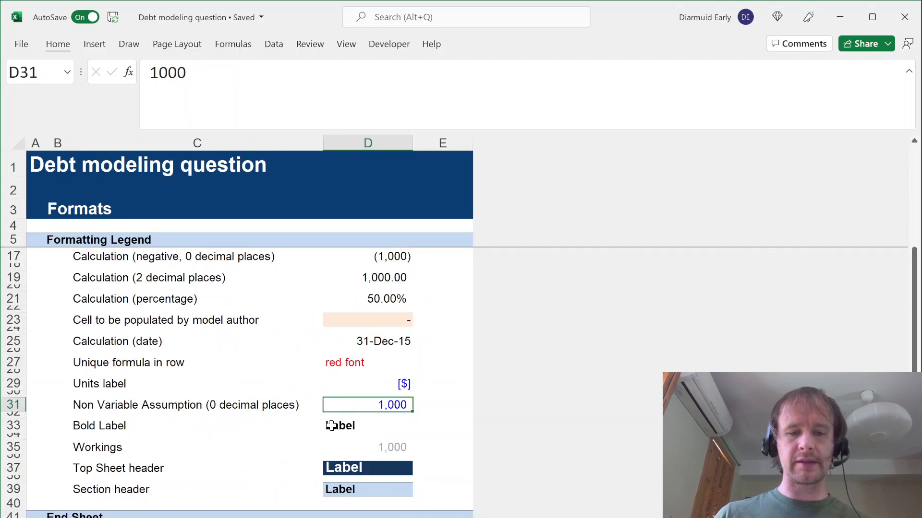
pyautogui.click(359, 464)
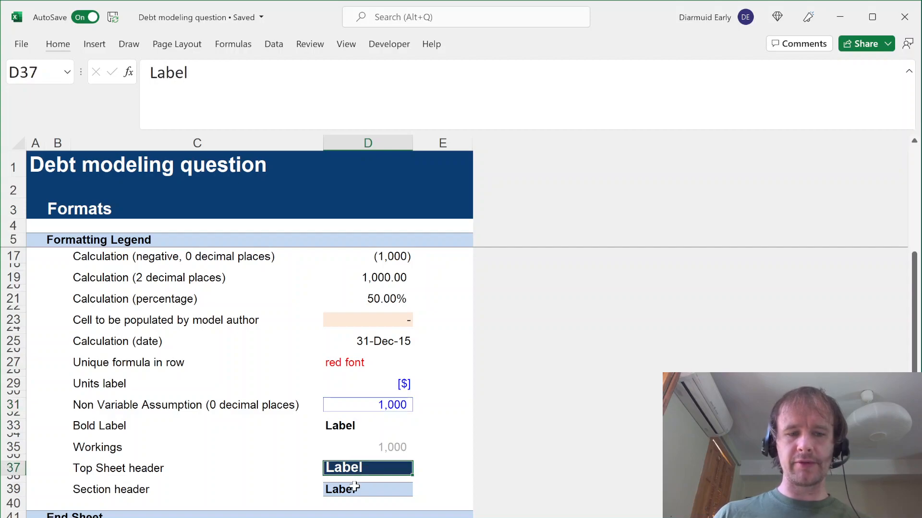
pyautogui.click(355, 487)
pyautogui.hotkey('ctrl', 'Home')
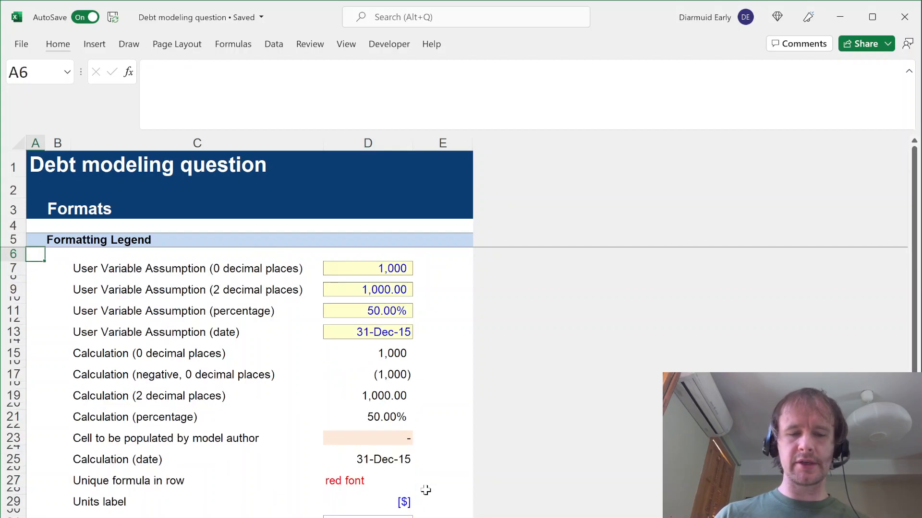
pyautogui.hotkey('ctrl', 'pagedown')
pyautogui.hotkey('ctrl', 'pagedown')
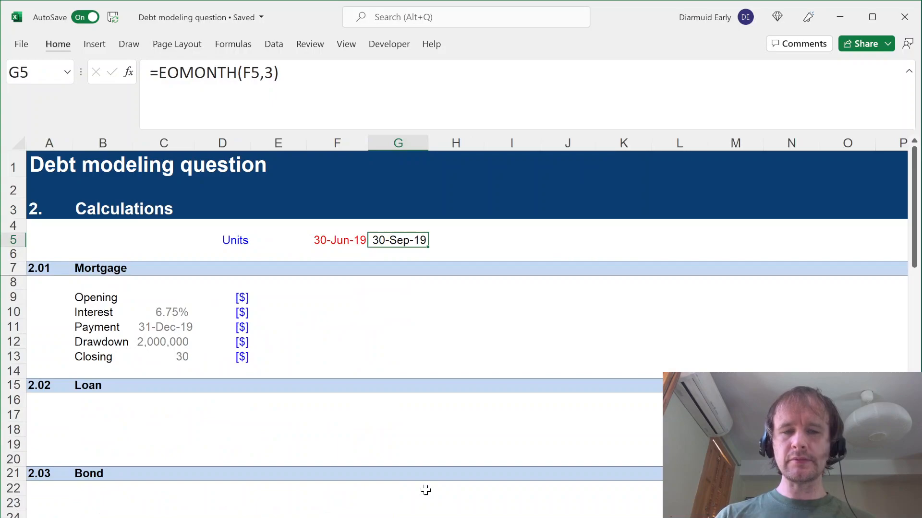
pyautogui.hotkey('alt', 'h')
pyautogui.press('j')
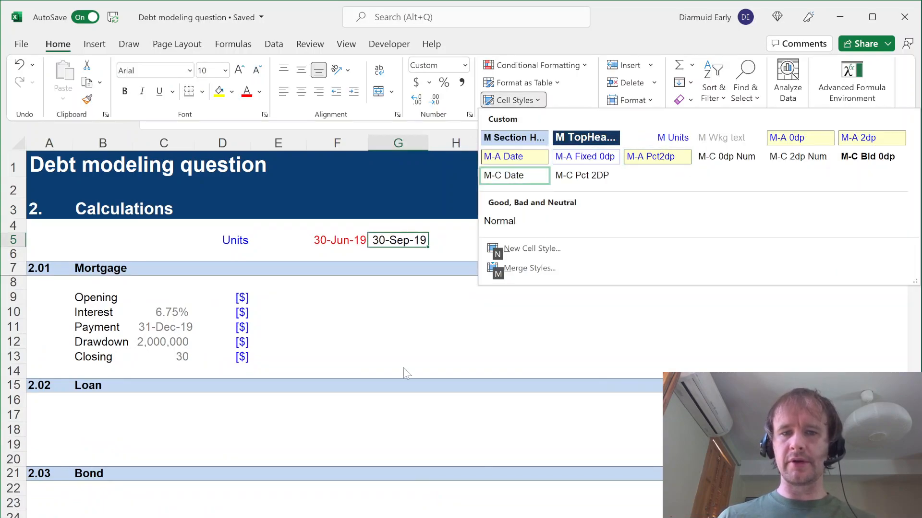
pyautogui.press('Escape')
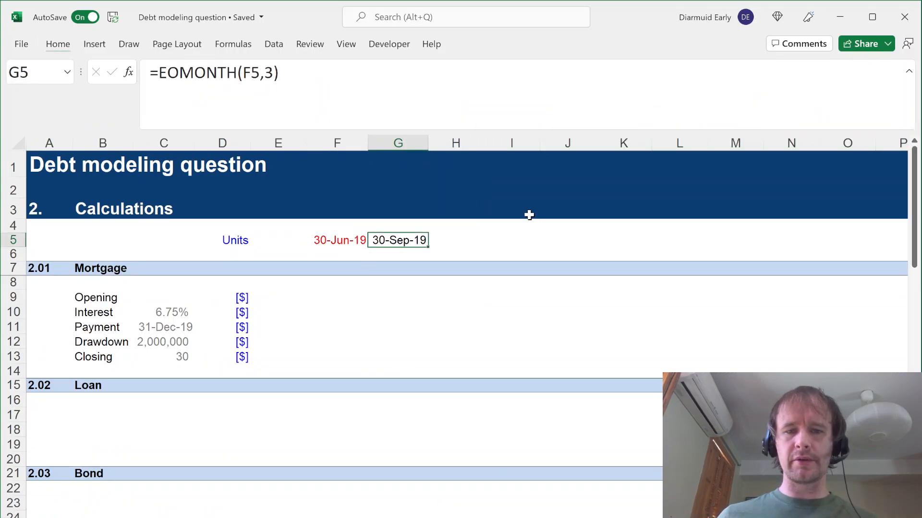
pyautogui.hotkey('alt', 'pagedown')
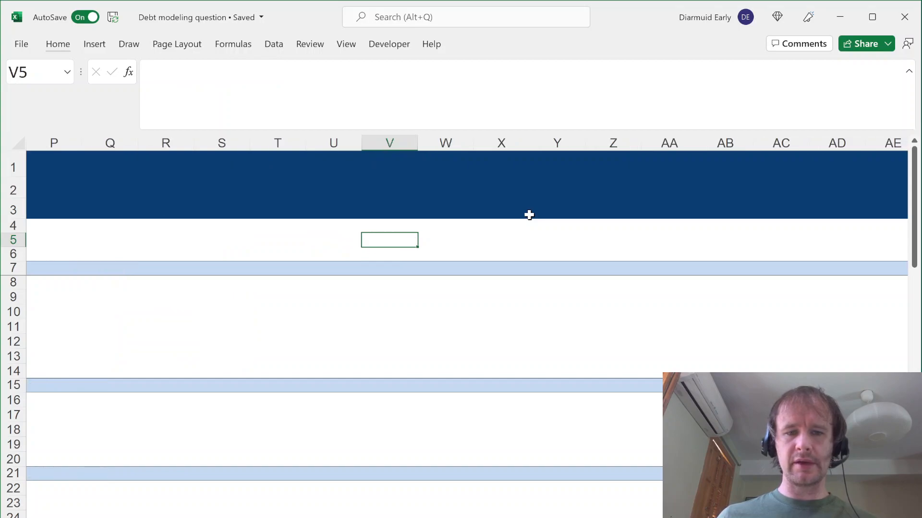
pyautogui.hotkey('alt', 'pagedown')
pyautogui.hotkey('alt', 'pageup')
pyautogui.hotkey('alt', 'pageup')
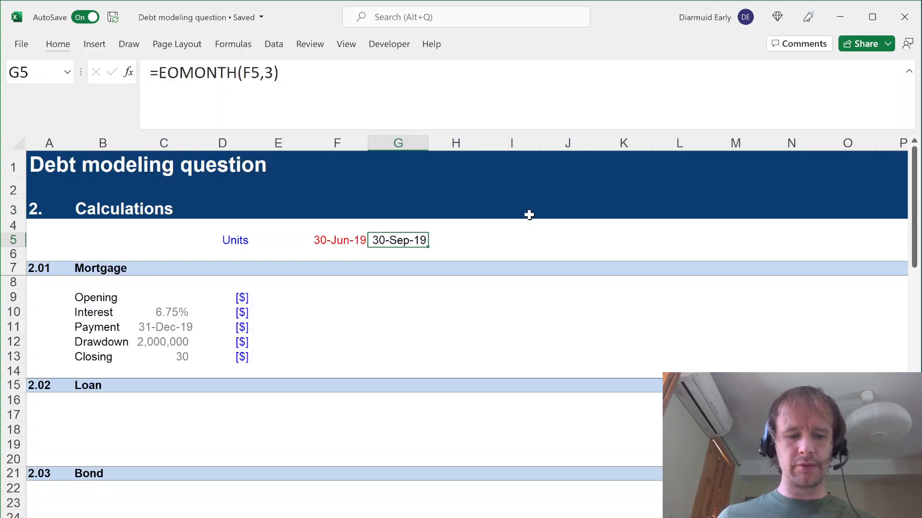
# Step: Copy the quarter-end date formula from G5 across row 5 through column FA
pyautogui.hotkey('shift', 'alt', 'pagedown')
pyautogui.hotkey('shift', 'alt', 'pagedown')
pyautogui.hotkey('shift', 'alt', 'pagedown')
pyautogui.hotkey('shift', 'alt', 'pagedown')
pyautogui.hotkey('shift', 'alt', 'pagedown')
pyautogui.hotkey('shift', 'alt', 'pagedown')
pyautogui.hotkey('shift', 'alt', 'pagedown')
pyautogui.hotkey('shift', 'alt', 'pagedown')
pyautogui.hotkey('shift', 'alt', 'pagedown')
pyautogui.hotkey('shift', 'alt', 'pagedown')
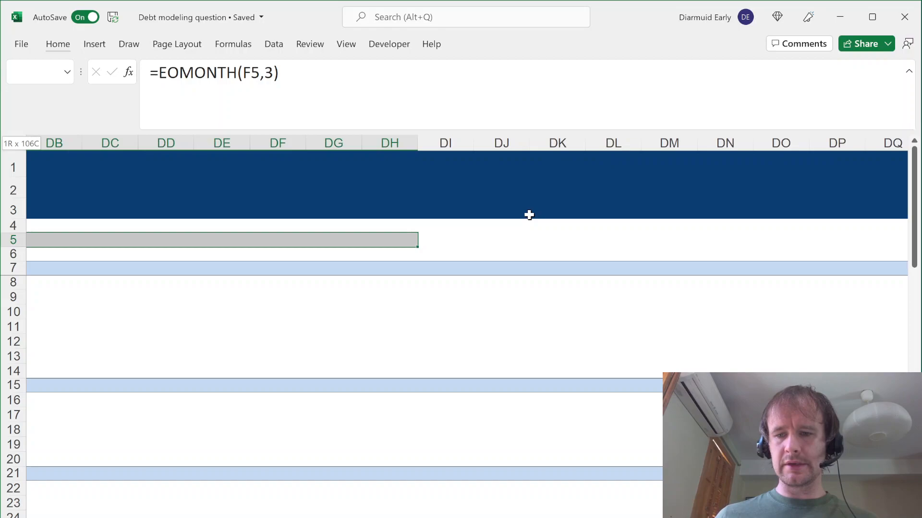
pyautogui.hotkey('ctrl', 'v')
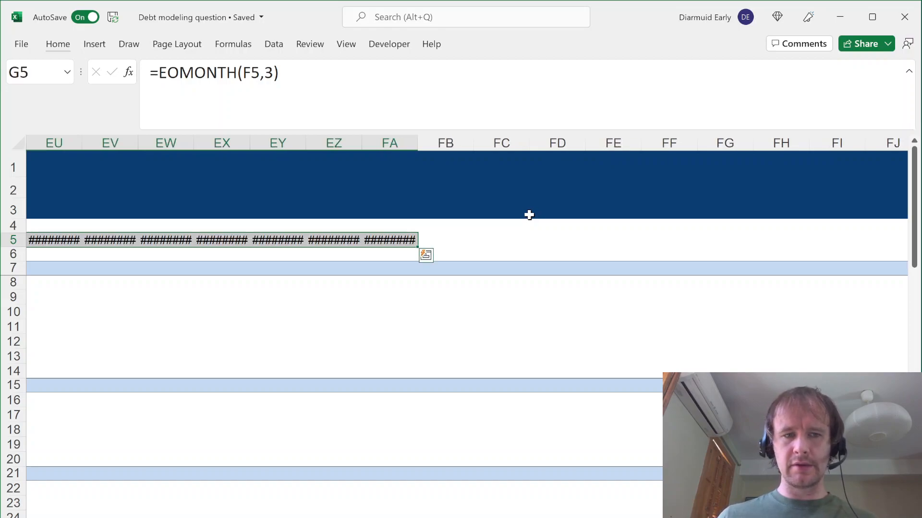
pyautogui.press('Left')
pyautogui.press('Right')
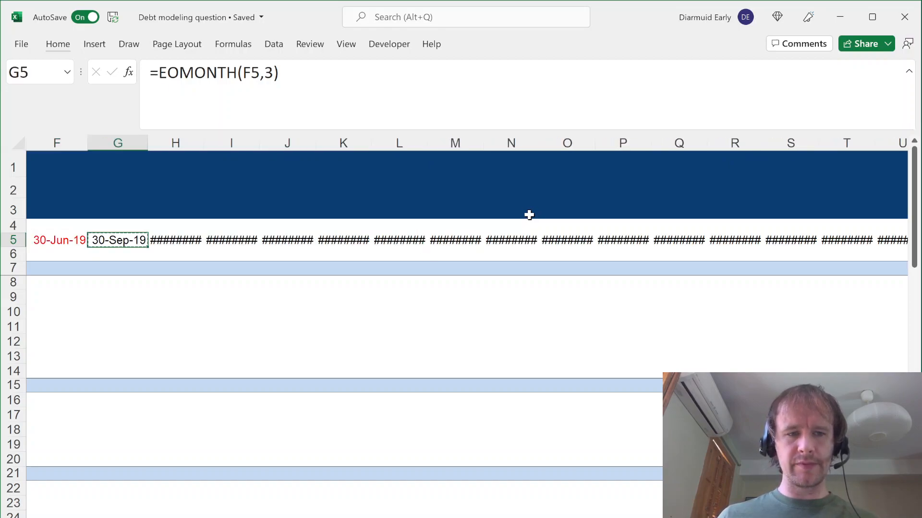
# Step: AutoFit column H to its date and paste that column width onto all timeline columns from F to FA
pyautogui.press('Right')
pyautogui.hotkey('alt', 'h')
pyautogui.press('o')
pyautogui.press('i')
pyautogui.hotkey('ctrl', 'c')
pyautogui.press('Left')
pyautogui.press('Left')
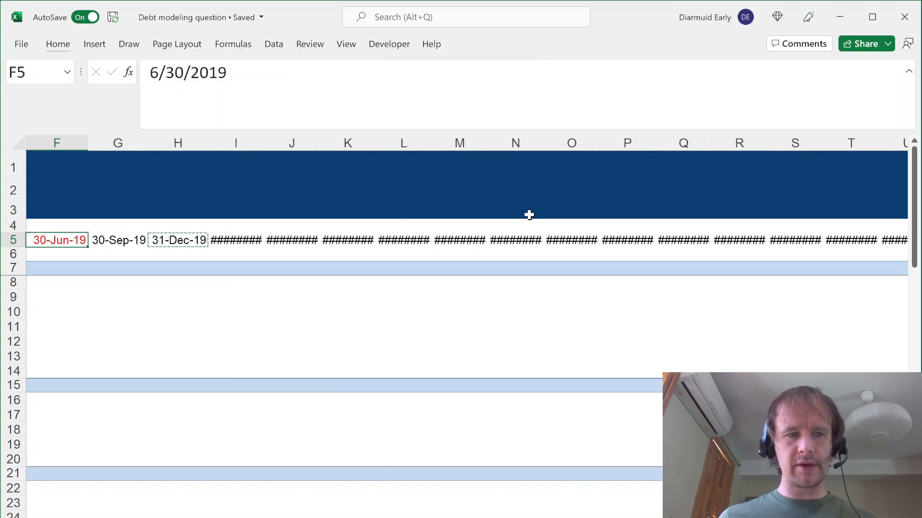
pyautogui.hotkey('ctrl', 'shift', 'Right')
pyautogui.hotkey('ctrl', 'alt', 'v')
pyautogui.press('w')
pyautogui.press('Return')
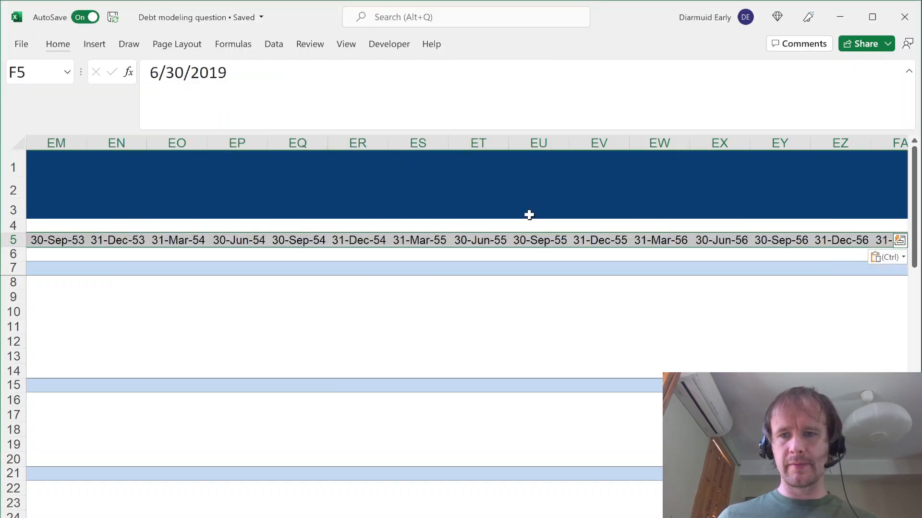
# Step: Delete columns EM to FA, removing every timeline date after 30-Jun-53
pyautogui.hotkey('ctrl', 'Right')
pyautogui.hotkey('ctrl', 'Left')
pyautogui.press('Right')
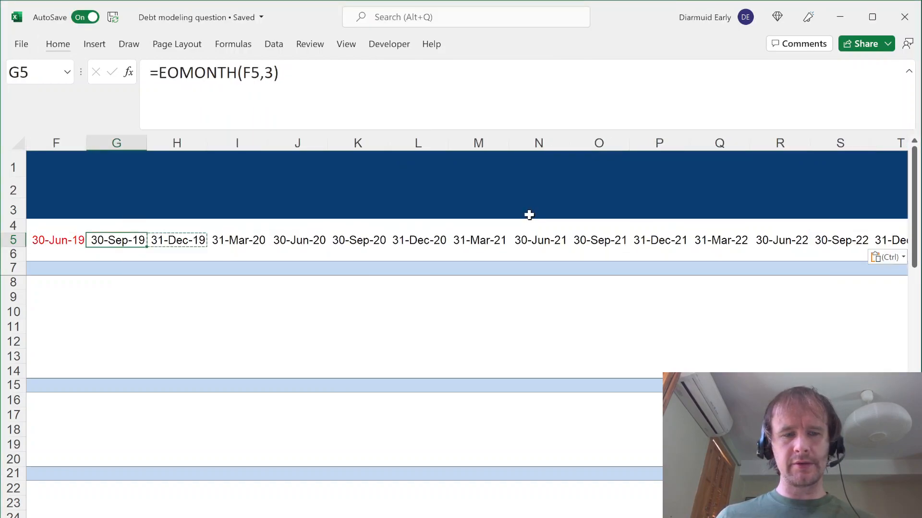
pyautogui.hotkey('ctrl', 'Right')
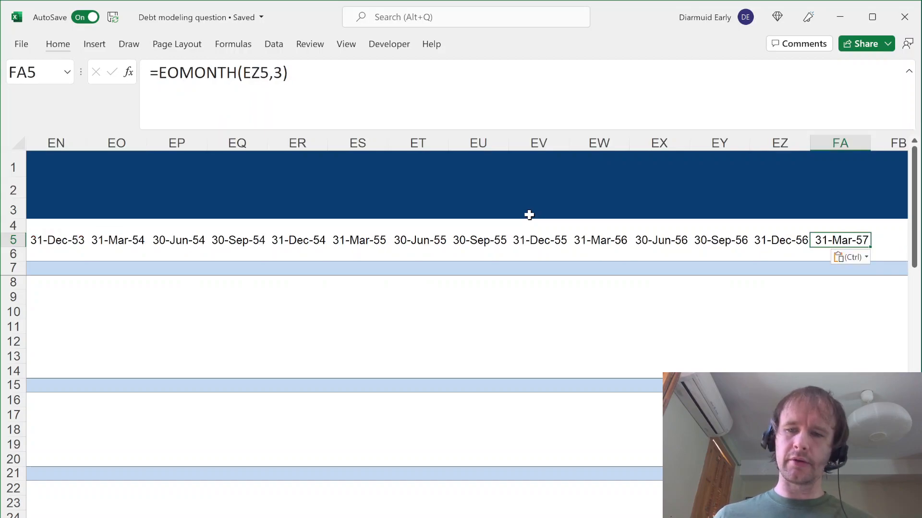
pyautogui.hotkey('ctrl', 'space')
pyautogui.hotkey('shift', 'Left')
pyautogui.hotkey('shift', 'Left')
pyautogui.hotkey('shift', 'Left')
pyautogui.hotkey('shift', 'Left')
pyautogui.hotkey('shift', 'Left')
pyautogui.hotkey('shift', 'Left')
pyautogui.hotkey('shift', 'Left')
pyautogui.hotkey('shift', 'Left')
pyautogui.hotkey('shift', 'Left')
pyautogui.hotkey('shift', 'Left')
pyautogui.hotkey('shift', 'Left')
pyautogui.hotkey('shift', 'Left')
pyautogui.hotkey('shift', 'Left')
pyautogui.hotkey('shift', 'Left')
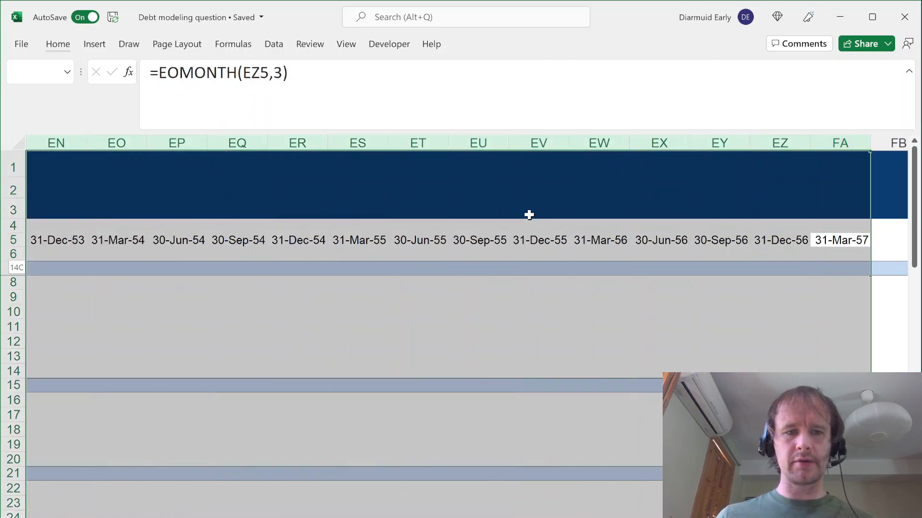
pyautogui.press('Delete')
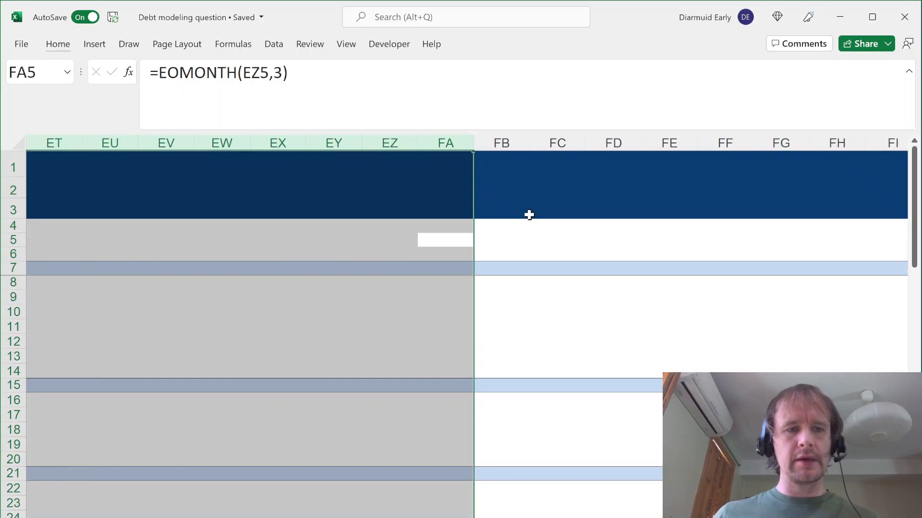
pyautogui.hotkey('ctrl', 'Left')
pyautogui.press('Right')
pyautogui.press('Left')
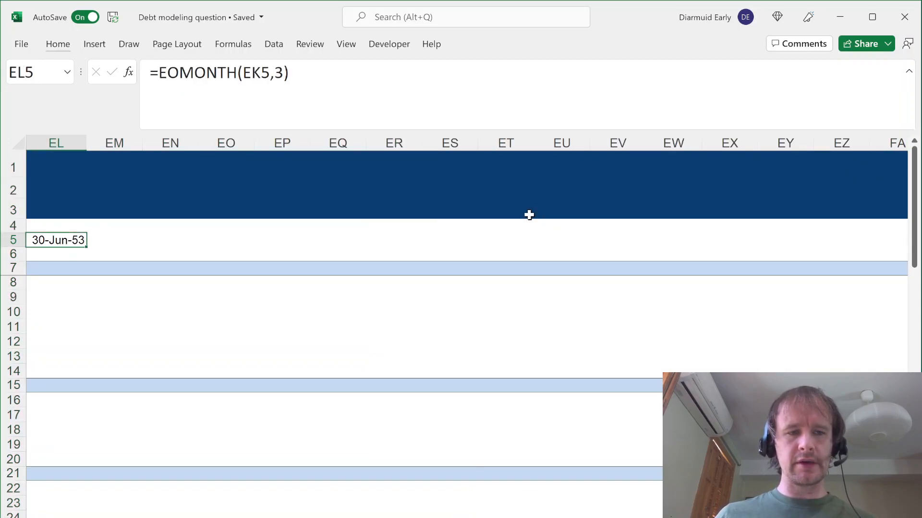
pyautogui.hotkey('ctrl', 'shift', 'Left')
pyautogui.hotkey('ctrl', 'shift', 'Right')
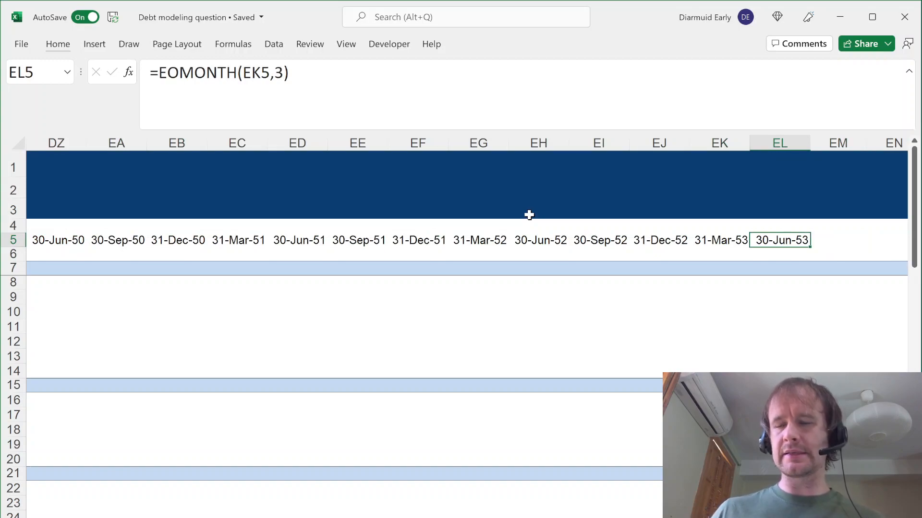
pyautogui.press('Right')
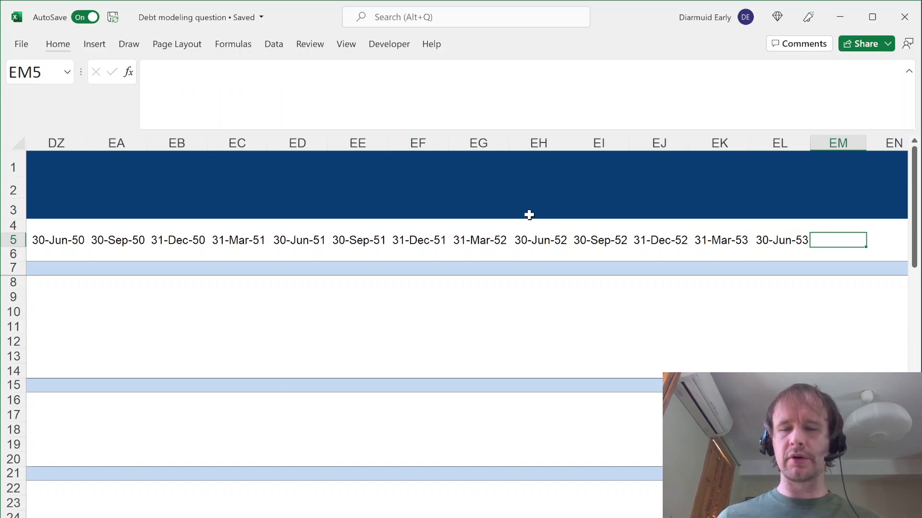
# Step: Enter a trial Mortgage closing balance of 1,000,000 in F13 under the first timeline date
pyautogui.press('Down')
pyautogui.press('Left')
pyautogui.press('Down')
pyautogui.hotkey('ctrl', 'Left')
pyautogui.press('Down')
pyautogui.press('Down')
pyautogui.press('Right')
pyautogui.press('Right')
pyautogui.press('Right')
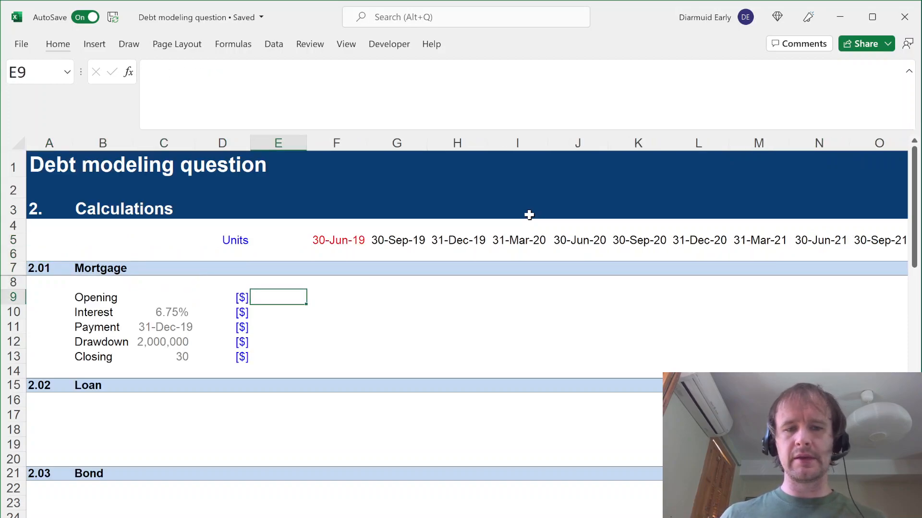
pyautogui.press('Right')
pyautogui.press('Down')
pyautogui.press('Down')
pyautogui.press('Up')
pyautogui.press('Up')
pyautogui.press('Down')
pyautogui.press('Down')
pyautogui.press('Down')
pyautogui.press('Down')
pyautogui.write('1,000,000')
pyautogui.press('Right')
pyautogui.press('Up')
pyautogui.press('Up')
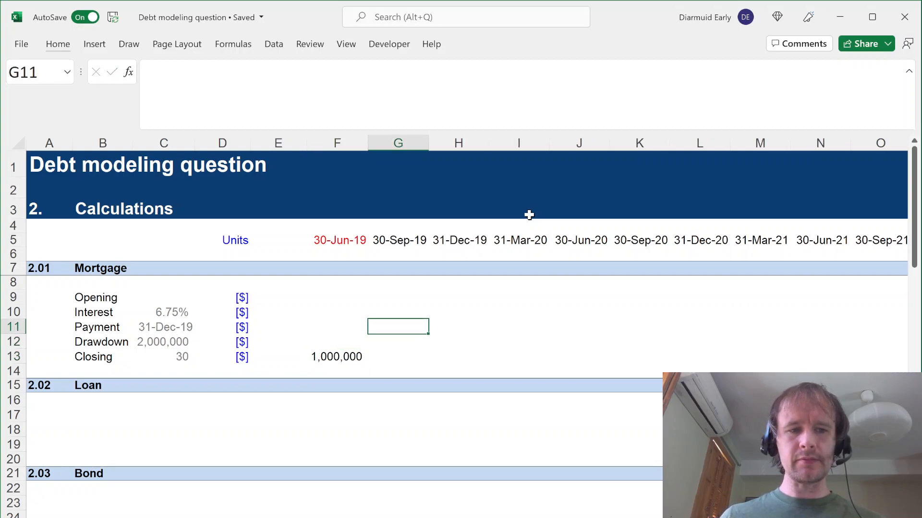
# Step: Enter payments of -100000 in G11:I11 and apply the M-C 0dp Num cell style
pyautogui.hotkey('shift', 'Right')
pyautogui.hotkey('shift', 'Right')
pyautogui.write('-100000')
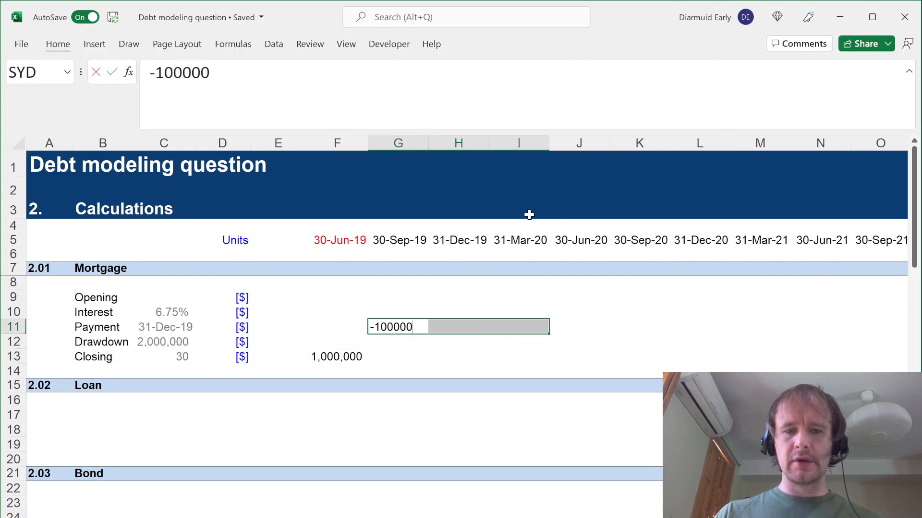
pyautogui.hotkey('ctrl', 'Return')
pyautogui.hotkey('alt', 'h')
pyautogui.press('j')
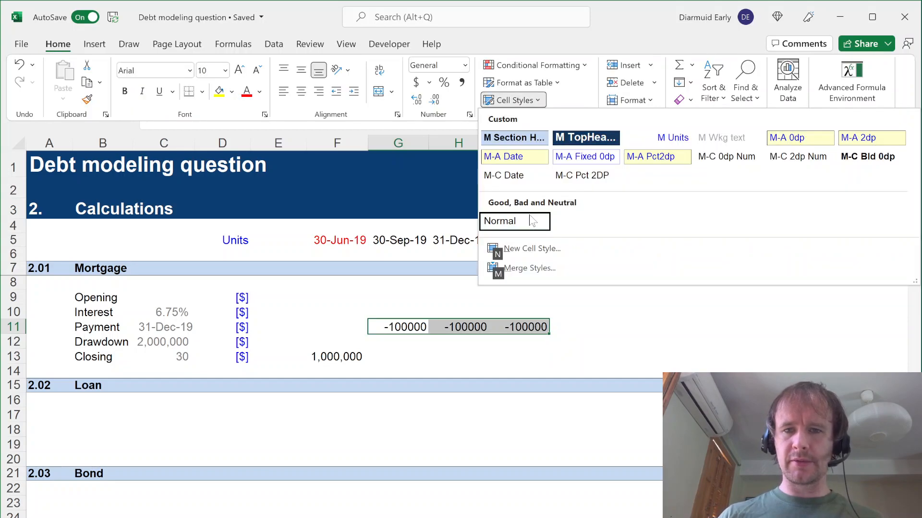
pyautogui.click(743, 166)
# Step: Link the Mortgage opening balance in G9 to the previous period's closing balance with =F13
pyautogui.press('Up')
pyautogui.press('Up')
pyautogui.write('=')
pyautogui.press('Down')
pyautogui.press('Down')
pyautogui.press('Left')
pyautogui.press('Down')
pyautogui.press('Down')
pyautogui.press('Return')
# Step: Calculate the Mortgage closing balance in G13 with =SUM(G9:G12)
pyautogui.press('Down')
pyautogui.press('Down')
pyautogui.press('Down')
pyautogui.write('=sum')
pyautogui.press('Tab')
pyautogui.press('Up')
pyautogui.hotkey('shift', 'Up')
pyautogui.hotkey('shift', 'Up')
pyautogui.hotkey('shift', 'Up')
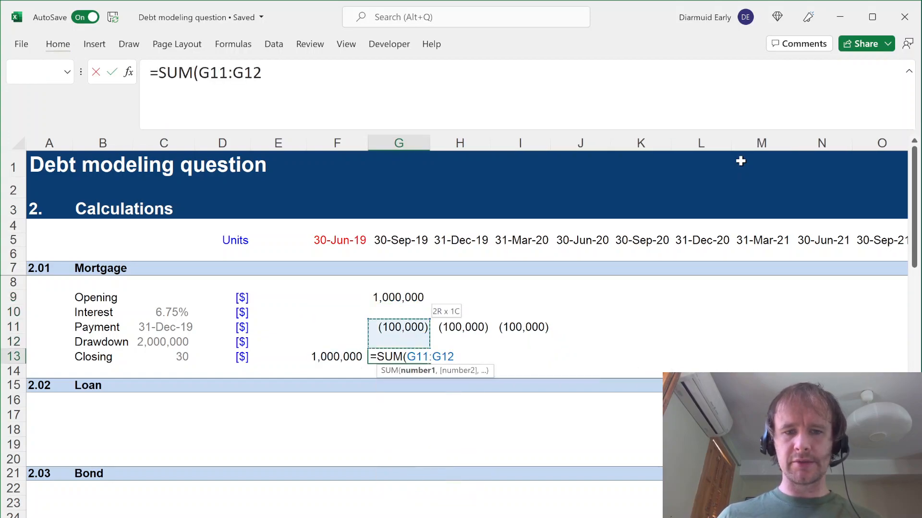
pyautogui.press('Return')
# Step: Fill the Mortgage closing, opening and payment rows to the right from column G through column J
pyautogui.press('Up')
pyautogui.hotkey('shift', 'Right')
pyautogui.hotkey('shift', 'Right')
pyautogui.hotkey('shift', 'Right')
pyautogui.hotkey('ctrl', 'r')
pyautogui.press('Up')
pyautogui.press('Up')
pyautogui.press('Up')
pyautogui.press('Up')
pyautogui.hotkey('shift', 'Right')
pyautogui.hotkey('shift', 'Right')
pyautogui.hotkey('shift', 'Right')
pyautogui.hotkey('shift', 'Down')
pyautogui.hotkey('shift', 'Down')
pyautogui.hotkey('ctrl', 'r')
# Step: Fill the Mortgage block J9:J13 to the right through column P
pyautogui.press('Right')
pyautogui.press('Right')
pyautogui.press('Right')
pyautogui.hotkey('shift', 'Down')
pyautogui.hotkey('shift', 'Down')
pyautogui.hotkey('shift', 'Down')
pyautogui.hotkey('shift', 'Down')
pyautogui.hotkey('shift', 'Right')
pyautogui.hotkey('shift', 'Right')
pyautogui.hotkey('shift', 'Right')
pyautogui.hotkey('shift', 'Right')
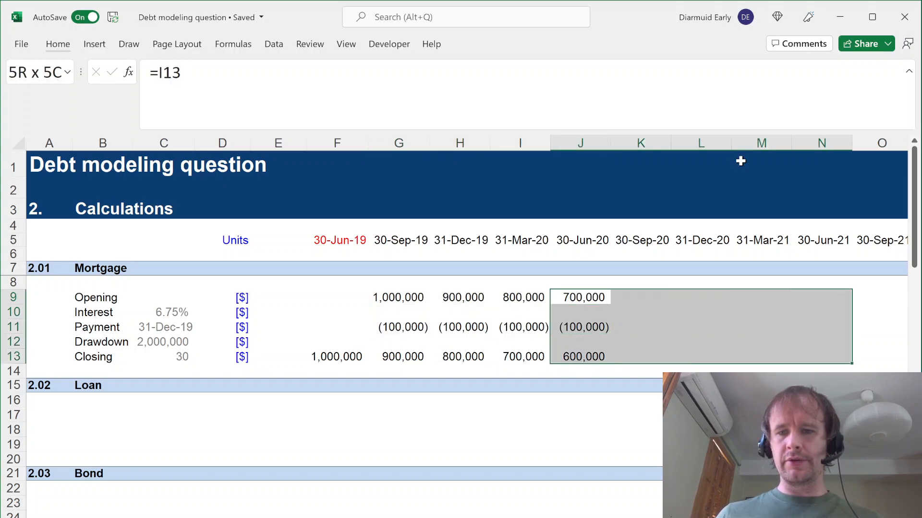
pyautogui.hotkey('shift', 'Right')
pyautogui.hotkey('shift', 'Right')
pyautogui.hotkey('ctrl', 'r')
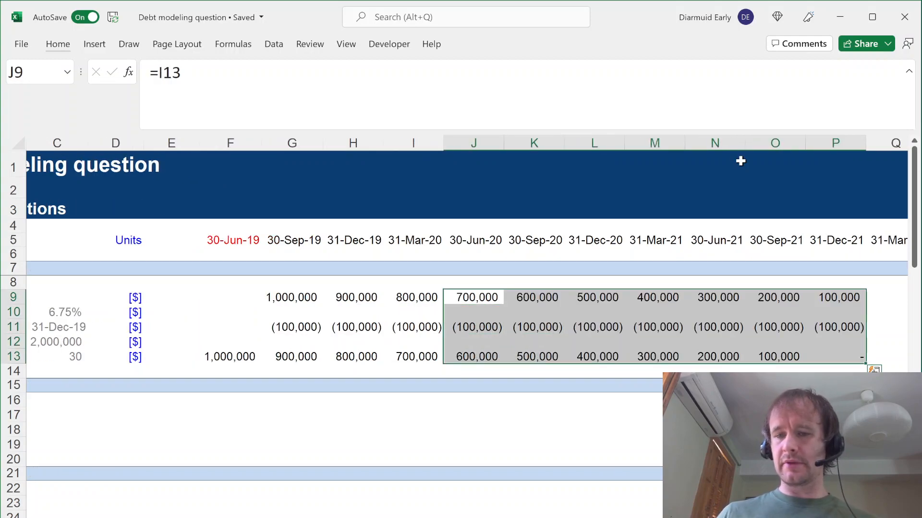
# Step: Extend the Mortgage block from column J through column W and inspect the payment in Q11 and closing balance in W13
pyautogui.hotkey('shift', 'Right')
pyautogui.hotkey('shift', 'Right')
pyautogui.hotkey('shift', 'Right')
pyautogui.hotkey('shift', 'Right')
pyautogui.hotkey('shift', 'Right')
pyautogui.hotkey('shift', 'Right')
pyautogui.hotkey('shift', 'Right')
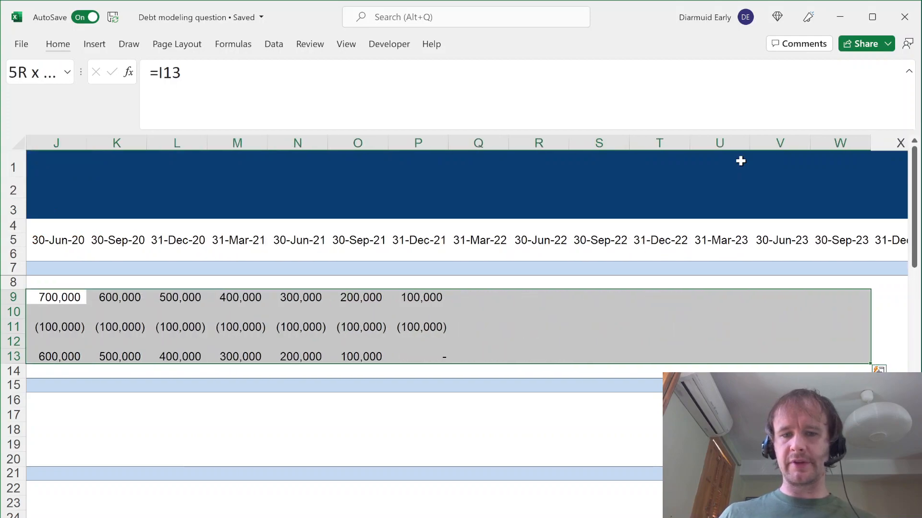
pyautogui.hotkey('ctrl', 'r')
pyautogui.click(481, 327)
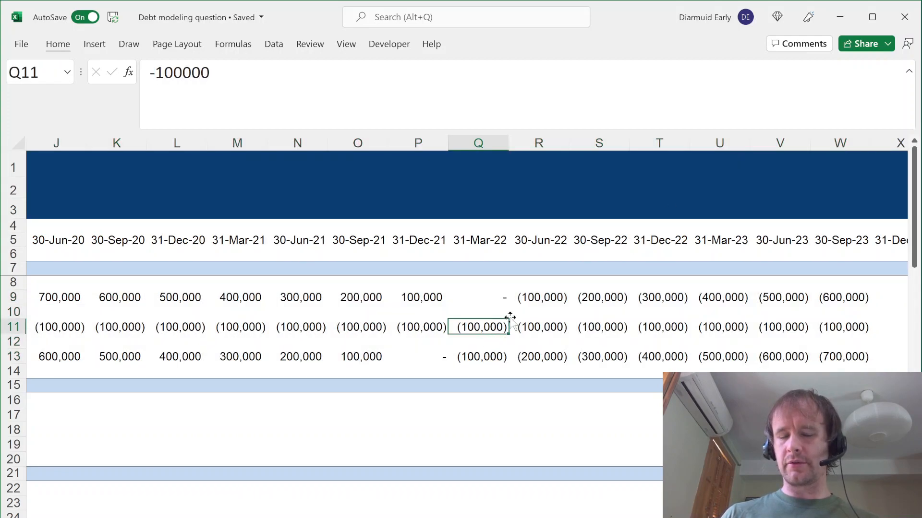
pyautogui.click(853, 367)
pyautogui.click(838, 357)
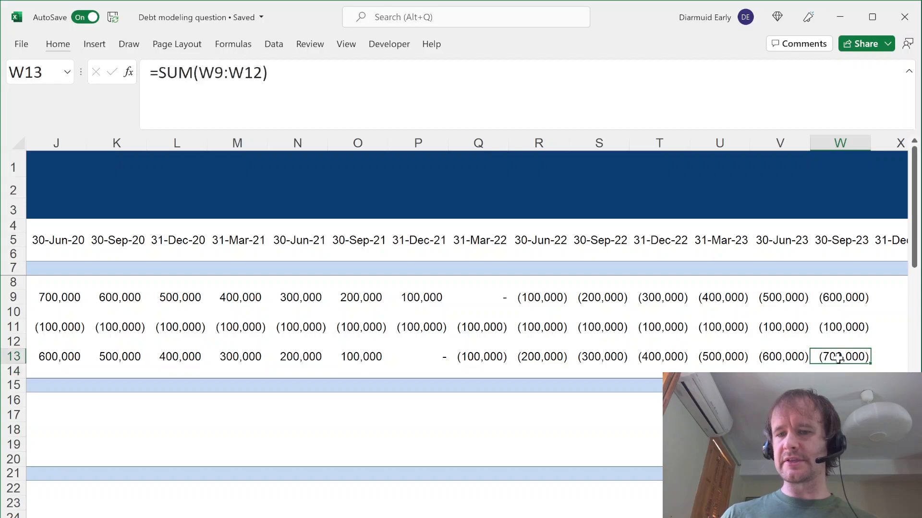
# Step: Clear the trial Mortgage figures from F9:W13
pyautogui.hotkey('ctrl', 'Left')
pyautogui.press('Left')
pyautogui.press('Left')
pyautogui.press('Left')
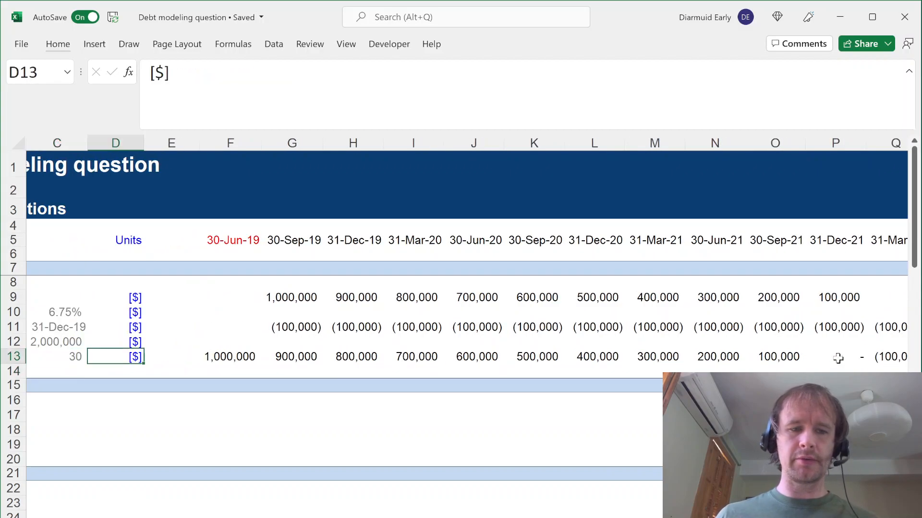
pyautogui.press('Right')
pyautogui.press('Right')
pyautogui.press('Right')
pyautogui.hotkey('ctrl', 'shift', 'Right')
pyautogui.hotkey('shift', 'Up')
pyautogui.hotkey('shift', 'Up')
pyautogui.hotkey('shift', 'Up')
pyautogui.hotkey('shift', 'Up')
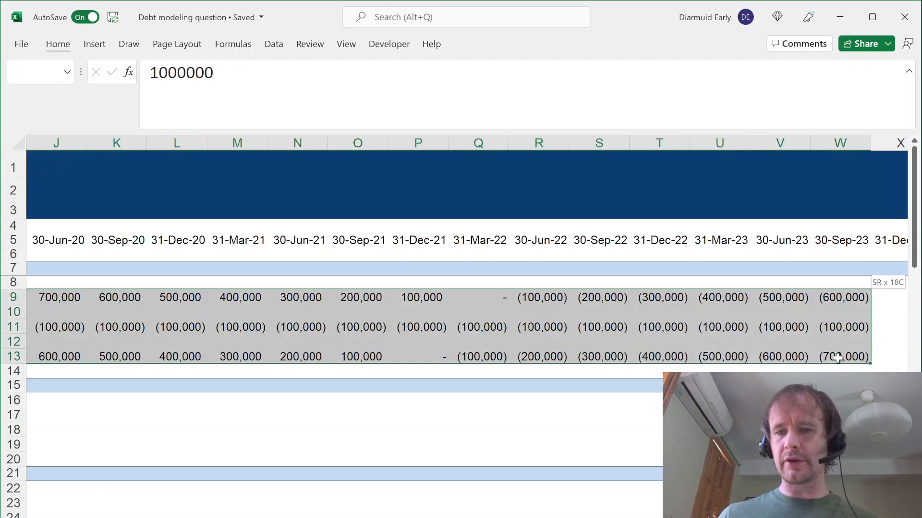
pyautogui.press('Delete')
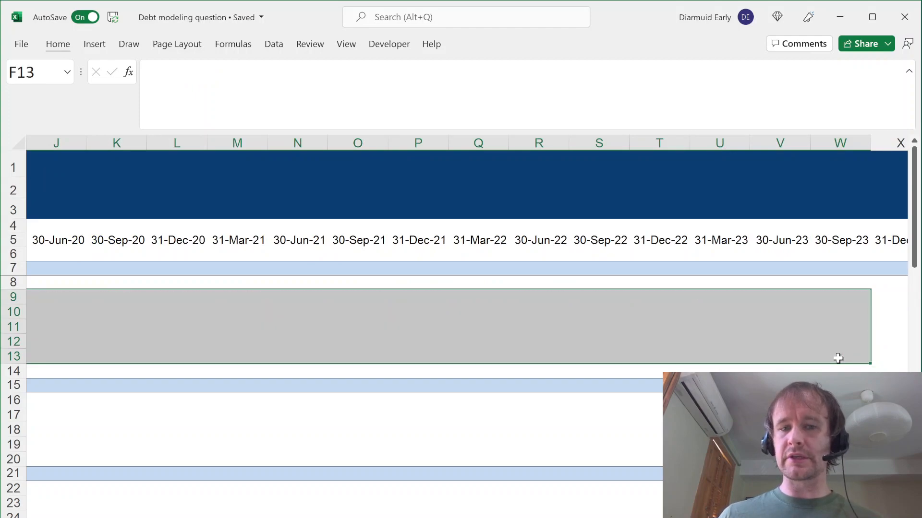
# Step: Check the first and last dates of the row 5 timeline
pyautogui.hotkey('ctrl', 'Up')
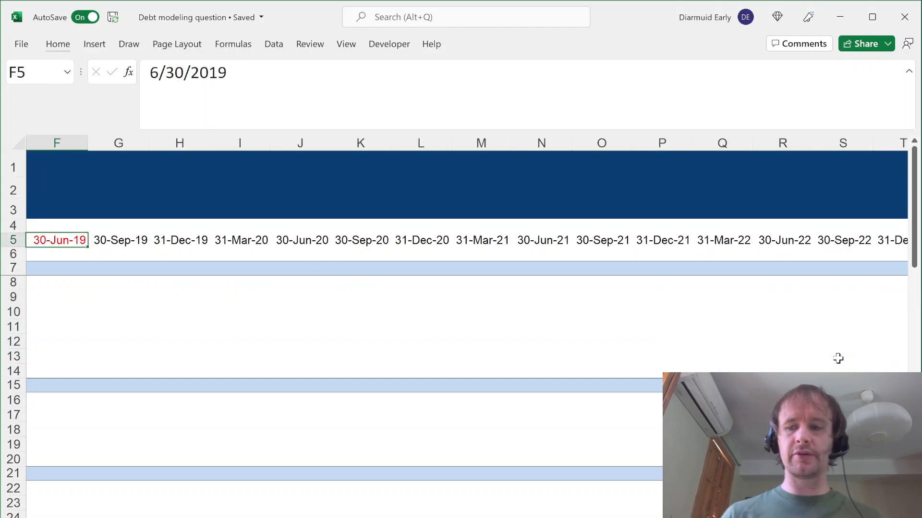
pyautogui.hotkey('ctrl', 'Right')
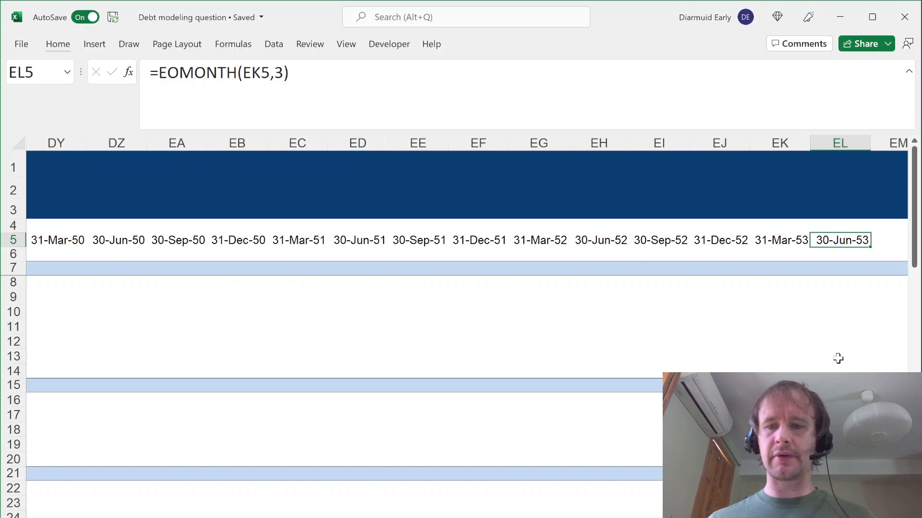
# Step: Hide all the unused columns after the last timeline date, from EM onward
pyautogui.press('Right')
pyautogui.hotkey('ctrl', 'shift', 'Right')
pyautogui.hotkey('ctrl', '0')
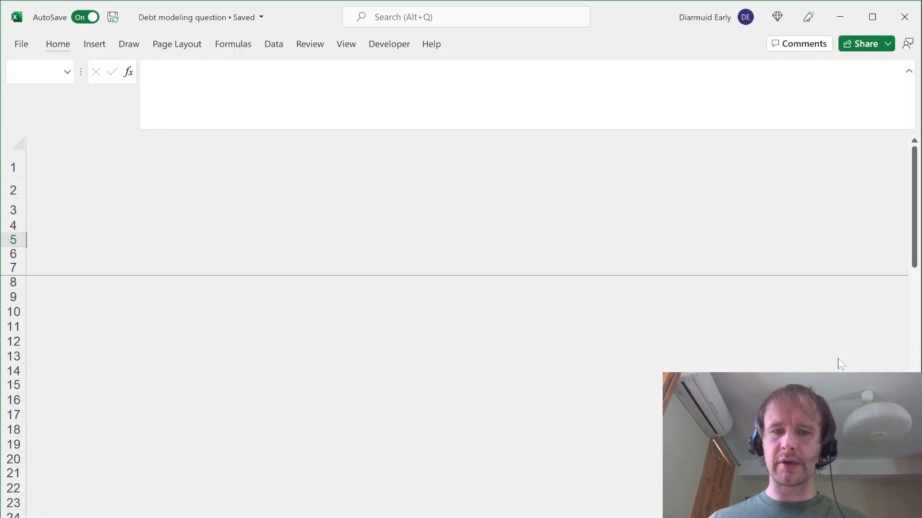
pyautogui.hotkey('ctrl', 'Left')
pyautogui.hotkey('ctrl', 'Left')
pyautogui.hotkey('ctrl', 'Left')
pyautogui.hotkey('ctrl', 'Left')
# Step: Start the Mortgage drawdown formula in F12 with an IF test comparing $C11 with F$5
pyautogui.press('Right')
pyautogui.press('Down')
pyautogui.press('Right')
pyautogui.press('Right')
pyautogui.press('Right')
pyautogui.press('Down')
pyautogui.press('Down')
pyautogui.press('Down')
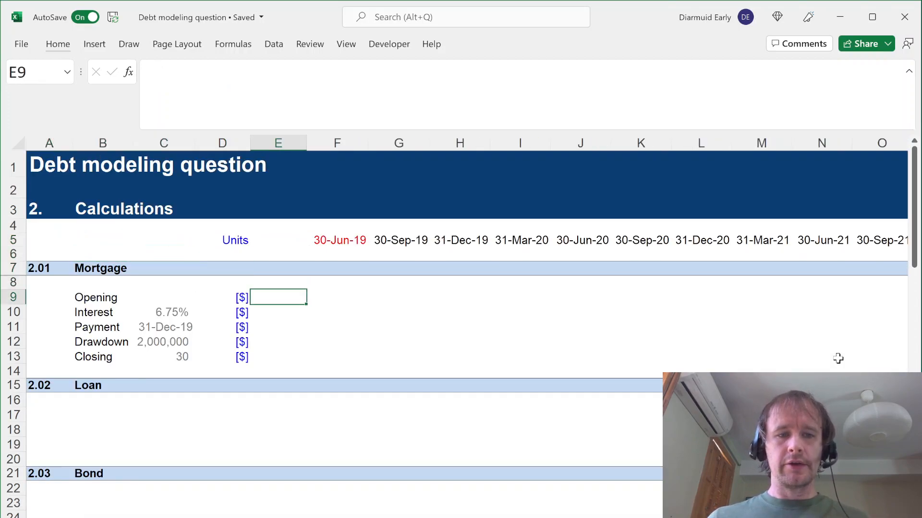
pyautogui.press('Right')
pyautogui.press('Down')
pyautogui.press('Up')
pyautogui.press('Down')
pyautogui.press('Down')
pyautogui.press('Down')
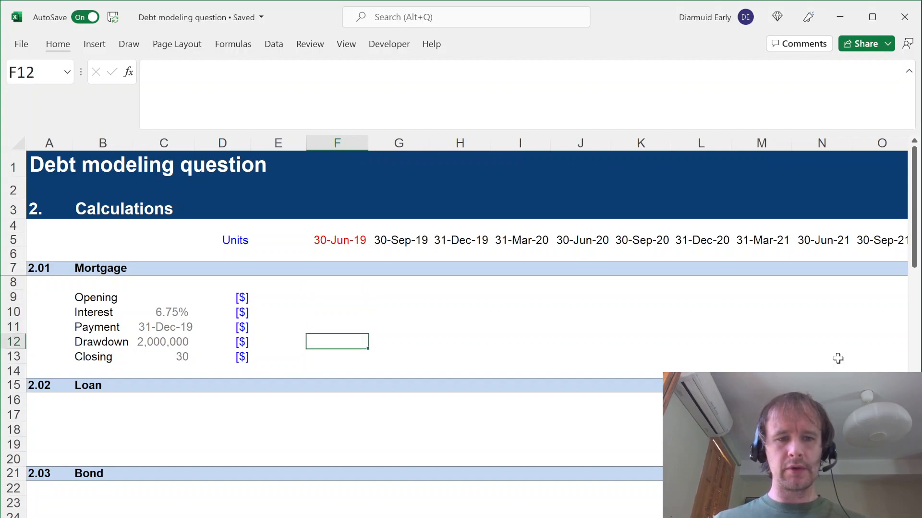
pyautogui.write('=')
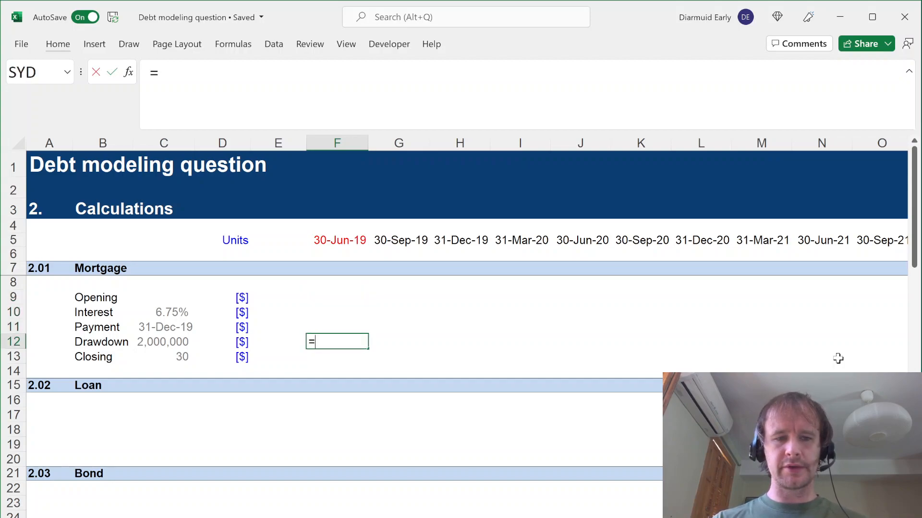
pyautogui.write('IF(')
pyautogui.press('Left')
pyautogui.press('Left')
pyautogui.press('Left')
pyautogui.press('F4')
pyautogui.press('F4')
pyautogui.press('F4')
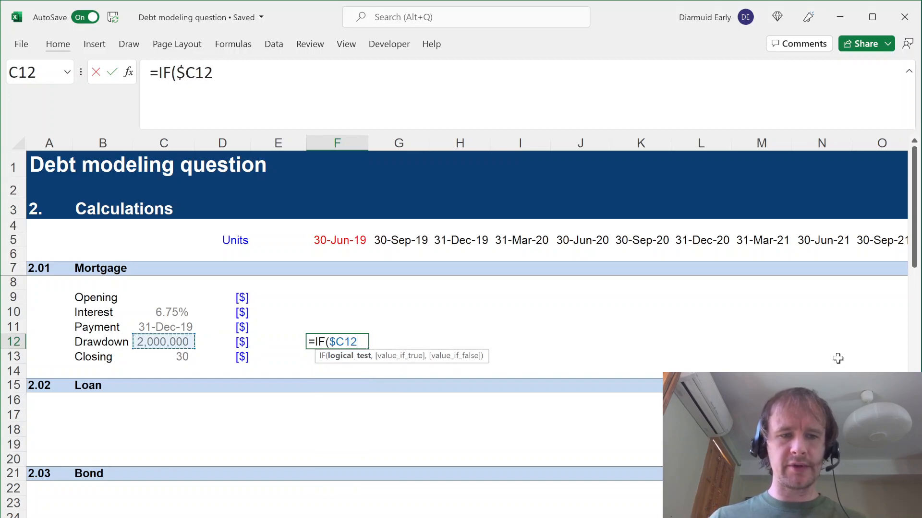
pyautogui.press('Up')
pyautogui.press('F4')
pyautogui.press('F4')
pyautogui.press('F4')
pyautogui.write('=')
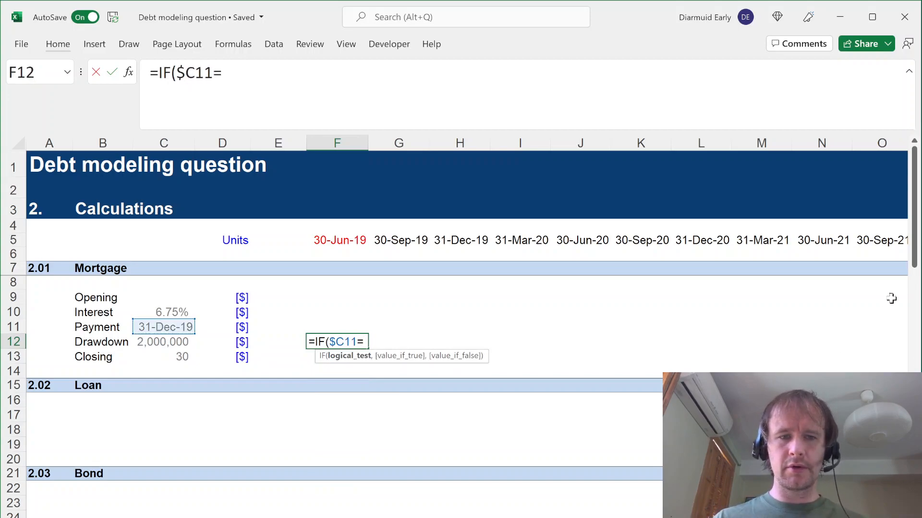
pyautogui.click(340, 240)
pyautogui.press('F4')
pyautogui.press('F4')
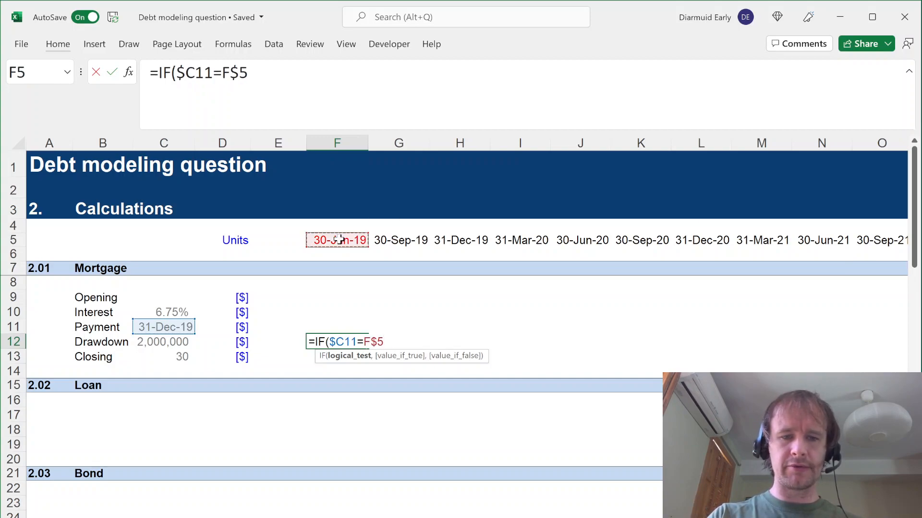
# Step: Complete the F12 formula as =IF($C11=F$5,$C12,0)
pyautogui.write(',')
pyautogui.press('Left')
pyautogui.press('Left')
pyautogui.press('Left')
pyautogui.press('Left')
pyautogui.press('Right')
pyautogui.press('F4')
pyautogui.press('F4')
pyautogui.press('F4')
pyautogui.write(',0)')
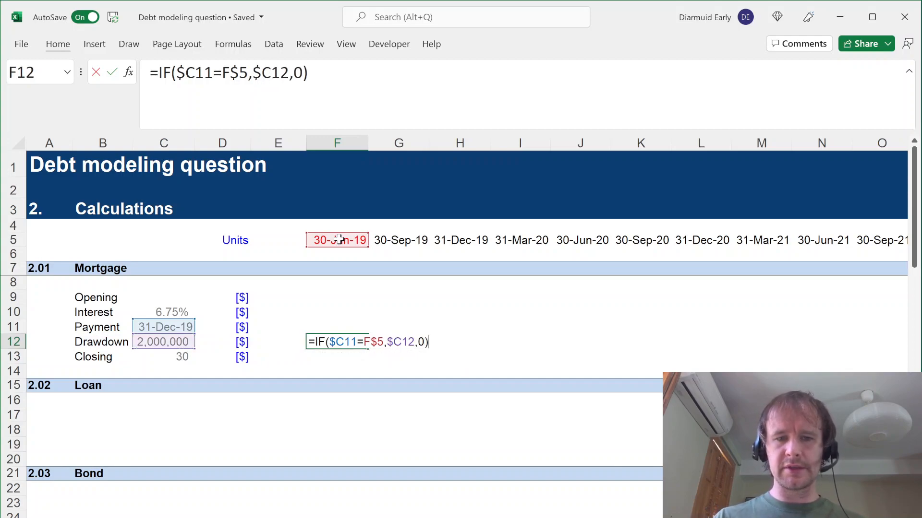
pyautogui.press('Return')
# Step: Fill the drawdown formula from F12 right through column EL and inspect H12
pyautogui.press('Up')
pyautogui.hotkey('ctrl', 'shift', 'Right')
pyautogui.hotkey('ctrl', 'r')
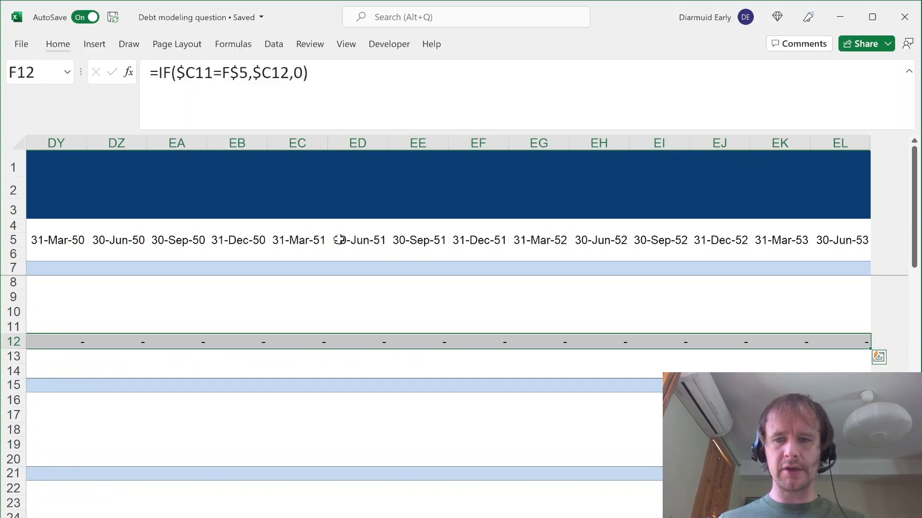
pyautogui.hotkey('shift', 'BackSpace')
pyautogui.press('Right')
pyautogui.press('Right')
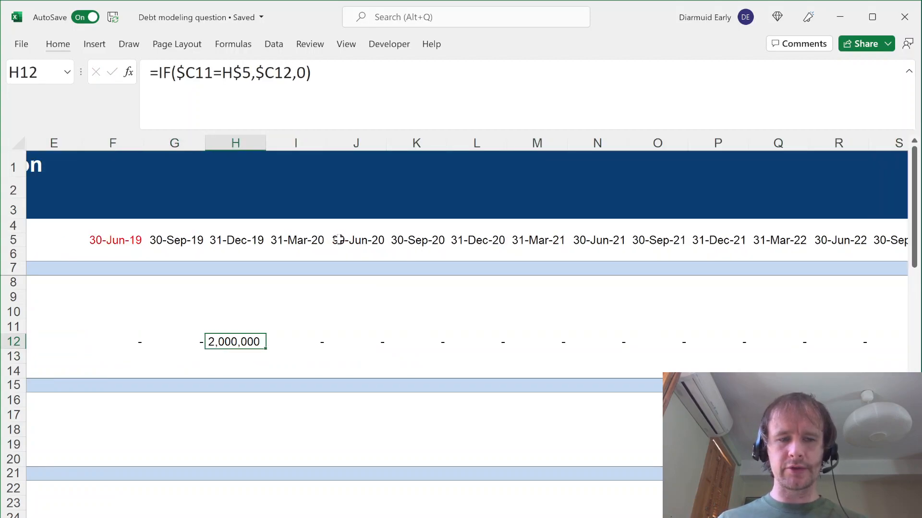
# Step: Apply the M-A Fixed 0dp cell style to F9 and enter 0 as the first opening balance
pyautogui.press('Left')
pyautogui.press('Home')
pyautogui.press('Right')
pyautogui.press('Right')
pyautogui.press('Right')
pyautogui.press('Right')
pyautogui.press('Right')
pyautogui.press('Right')
pyautogui.press('Right')
pyautogui.press('Left')
pyautogui.press('Up')
pyautogui.press('Left')
pyautogui.press('Up')
pyautogui.press('Up')
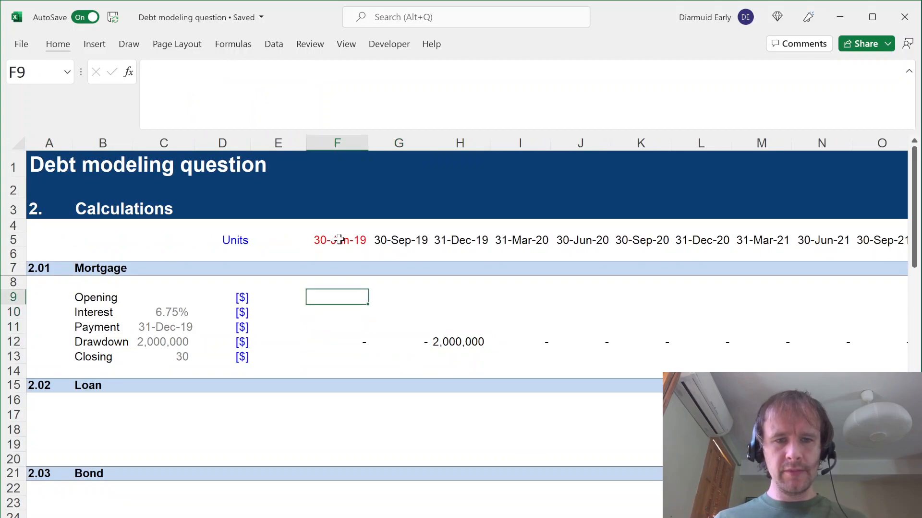
pyautogui.press('alt')
pyautogui.press('h')
pyautogui.press('j')
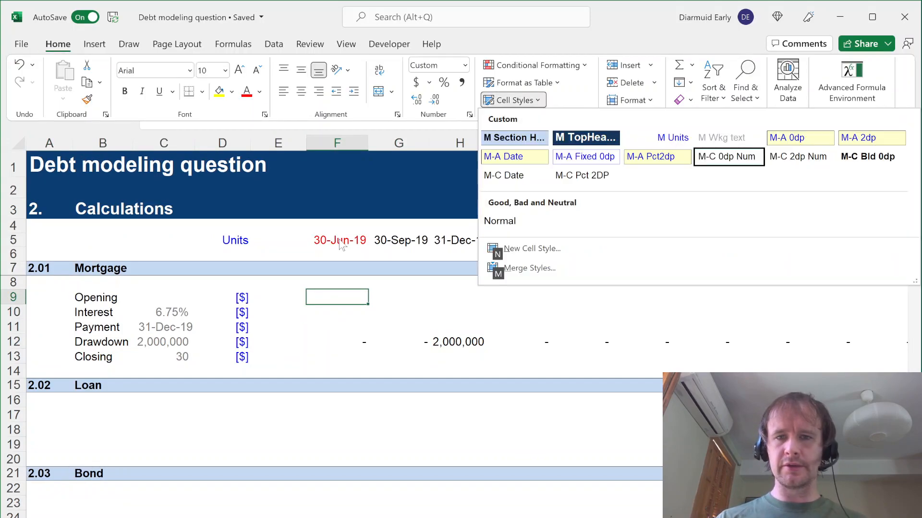
pyautogui.click(591, 158)
pyautogui.write('0')
pyautogui.press('Return')
pyautogui.press('Up')
pyautogui.hotkey('shift', 'space')
# Step: Calculate the Mortgage closing balance in F13 as the sum of F9:F12
pyautogui.press('Down')
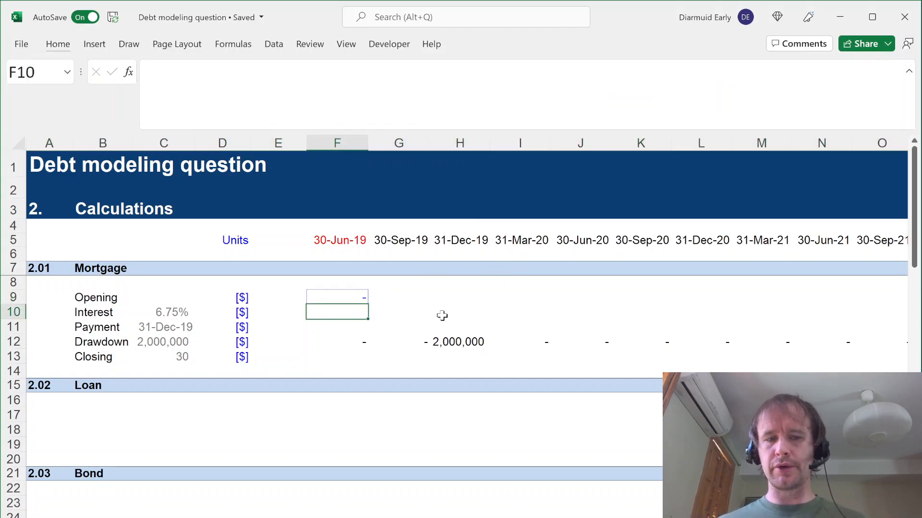
pyautogui.press('Down')
pyautogui.press('Down')
pyautogui.press('Down')
pyautogui.write('=su')
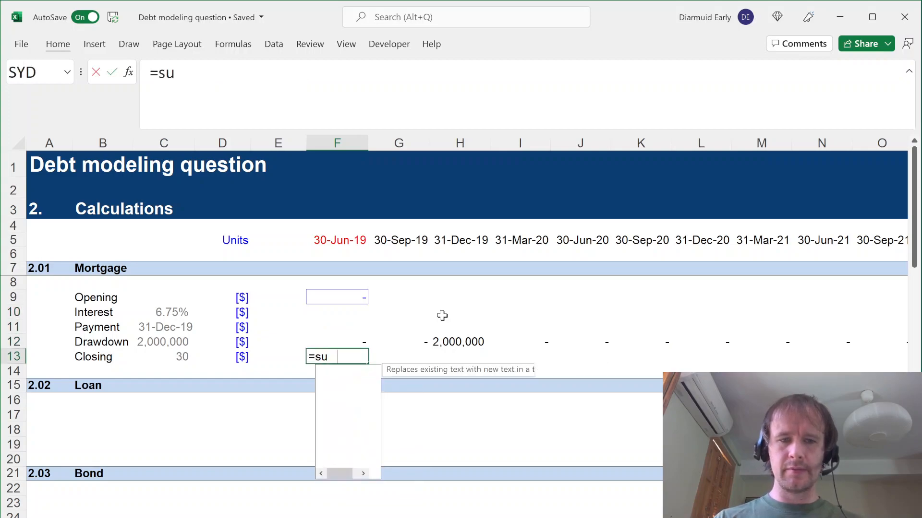
pyautogui.press('Tab')
pyautogui.press('Up')
pyautogui.hotkey('shift', 'Up')
pyautogui.hotkey('shift', 'Up')
pyautogui.hotkey('shift', 'Up')
pyautogui.press('Return')
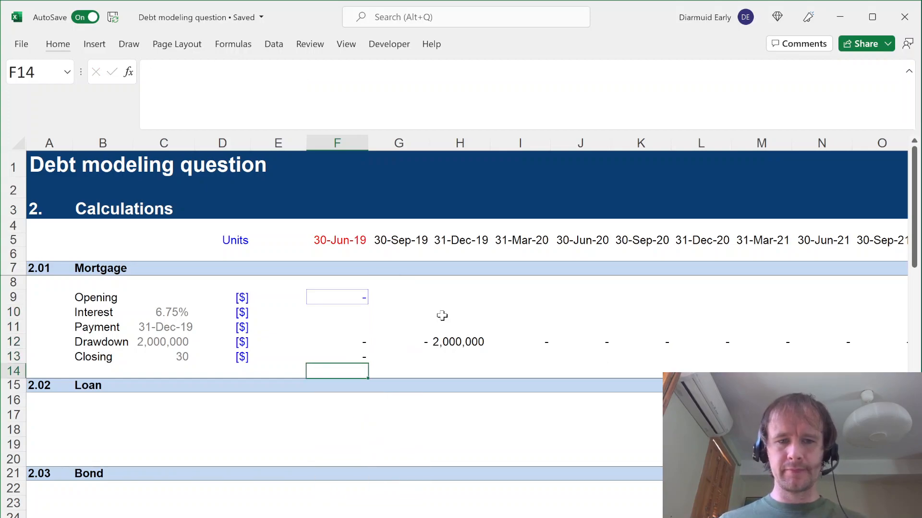
# Step: Link the Mortgage opening balance in G9 to the prior closing balance with =F13
pyautogui.press('Up')
pyautogui.press('Up')
pyautogui.press('Right')
pyautogui.press('Up')
pyautogui.press('Up')
pyautogui.press('Up')
pyautogui.write('=')
pyautogui.press('Left')
pyautogui.press('Down')
pyautogui.press('Down')
pyautogui.press('Down')
pyautogui.press('Down')
pyautogui.press('Return')
# Step: Copy the closing balance formula from F13 into G13
pyautogui.press('Up')
pyautogui.press('Down')
pyautogui.press('Down')
pyautogui.press('Down')
pyautogui.press('Down')
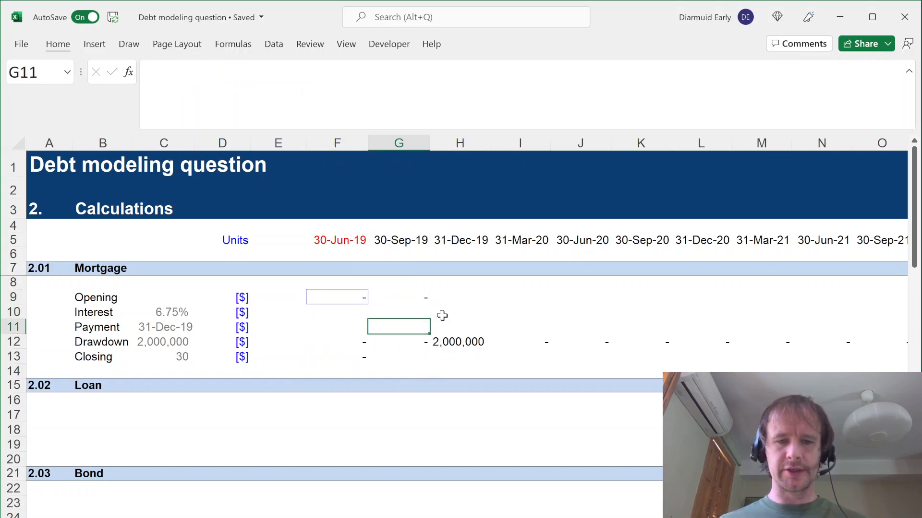
pyautogui.hotkey('ctrl', 'r')
# Step: Fill the Mortgage block G9:G13 right through column EL and check the opening balances across row 9
pyautogui.press('Up')
pyautogui.press('Up')
pyautogui.press('Up')
pyautogui.press('Up')
pyautogui.hotkey('shift', 'Down')
pyautogui.hotkey('shift', 'Down')
pyautogui.hotkey('shift', 'Down')
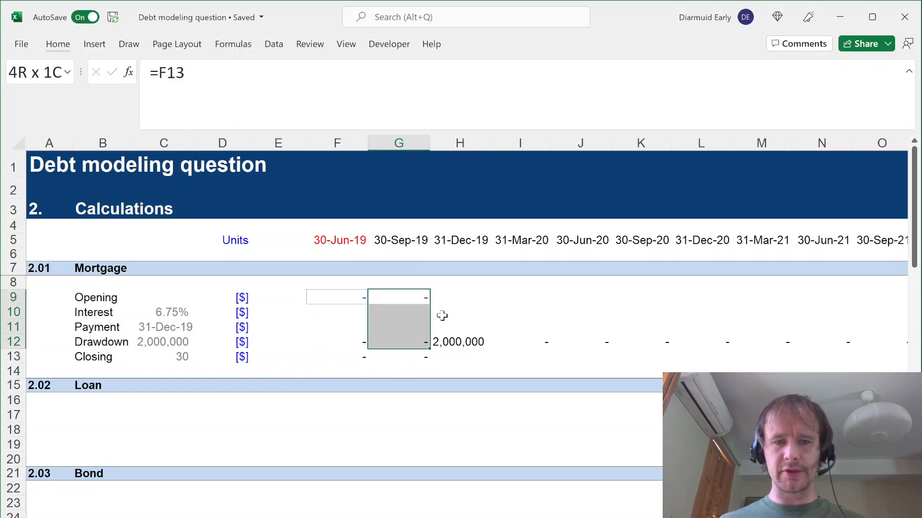
pyautogui.hotkey('shift', 'Down')
pyautogui.hotkey('ctrl', 'shift', 'Right')
pyautogui.hotkey('ctrl', 'r')
pyautogui.hotkey('ctrl', 'BackSpace')
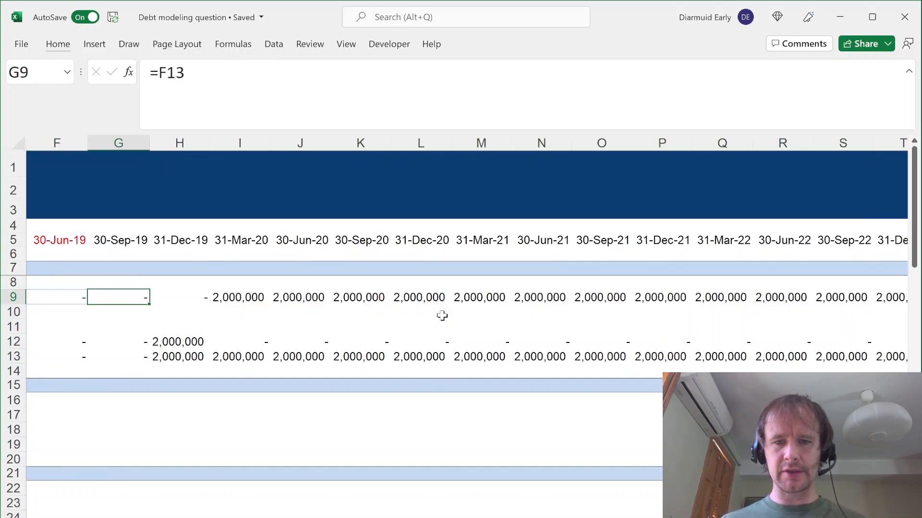
pyautogui.press('Right')
pyautogui.press('Right')
pyautogui.press('Right')
pyautogui.hotkey('ctrl', 'Right')
pyautogui.hotkey('ctrl', 'Left')
pyautogui.hotkey('ctrl', 'Left')
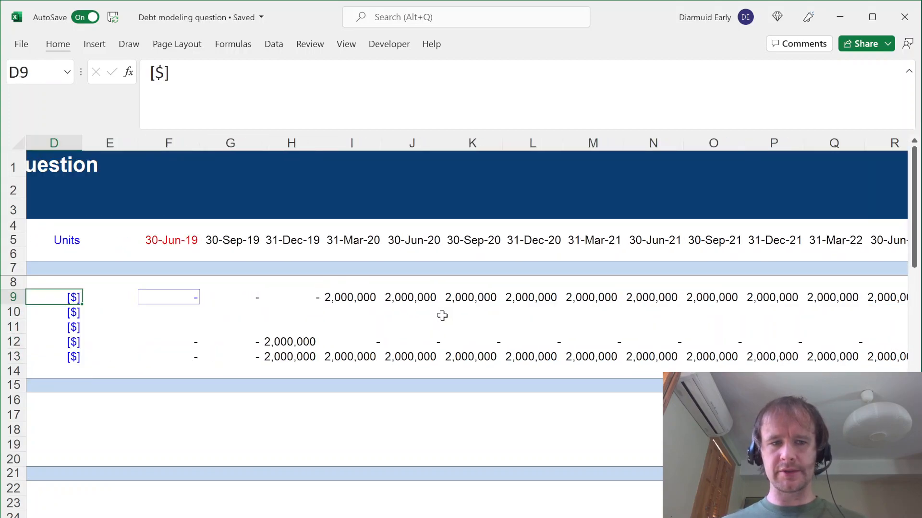
# Step: Calculate the quarterly Mortgage interest in F10 with =$C10/4*F9
pyautogui.press('Home')
pyautogui.press('Down')
pyautogui.press('Right')
pyautogui.press('Right')
pyautogui.press('Right')
pyautogui.press('Right')
pyautogui.press('Right')
pyautogui.press('Right')
pyautogui.press('Left')
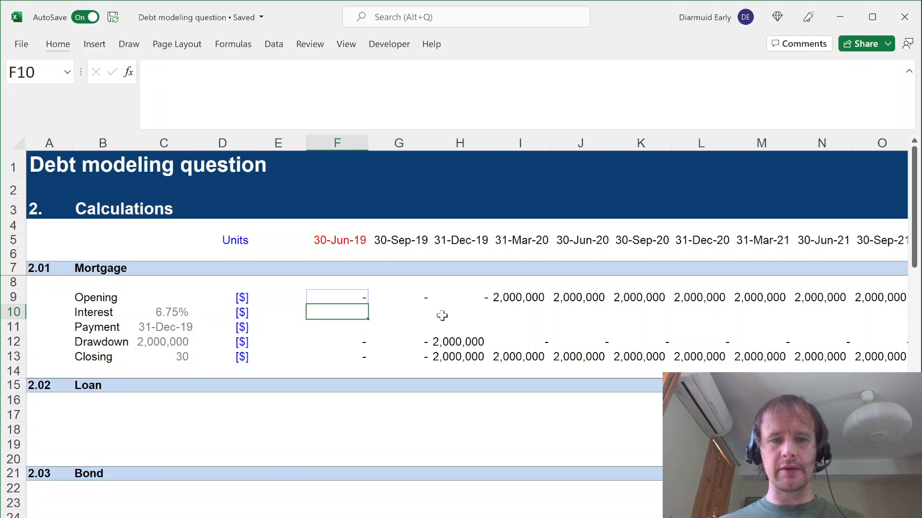
pyautogui.write('=')
pyautogui.press('Left')
pyautogui.press('Left')
pyautogui.press('Left')
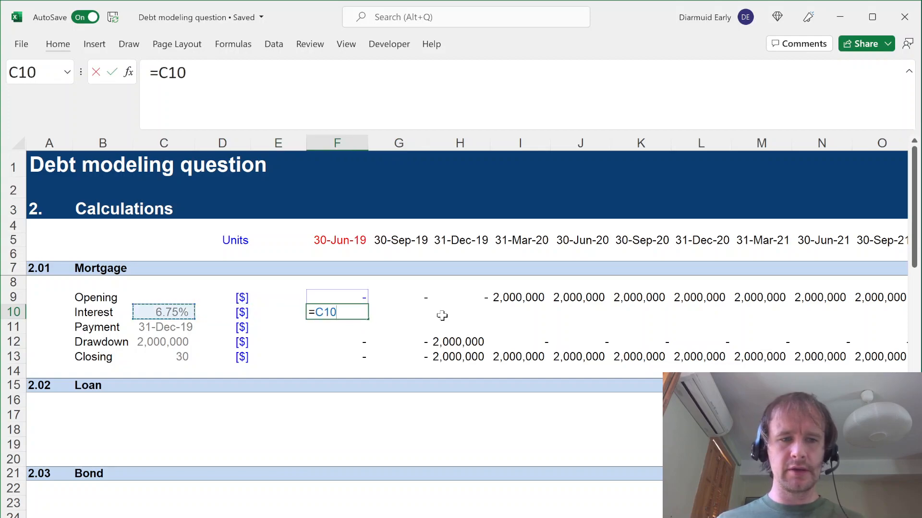
pyautogui.press('F4')
pyautogui.press('F4')
pyautogui.press('F4')
pyautogui.write('/')
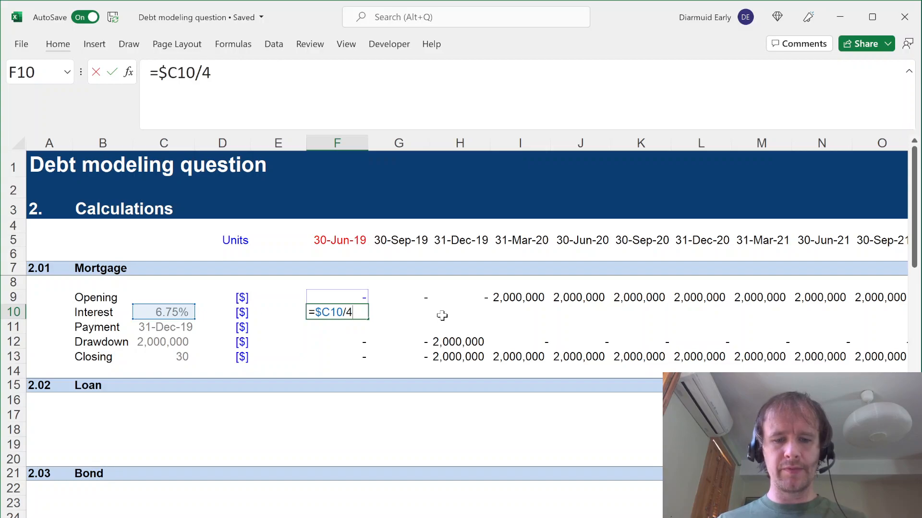
pyautogui.write('4*')
pyautogui.press('Up')
pyautogui.press('Return')
# Step: Fill the interest formula from F10 right through column EL
pyautogui.press('Up')
pyautogui.hotkey('ctrl', 'shift', 'Right')
pyautogui.hotkey('ctrl', 'r')
pyautogui.press('Left')
pyautogui.press('Right')
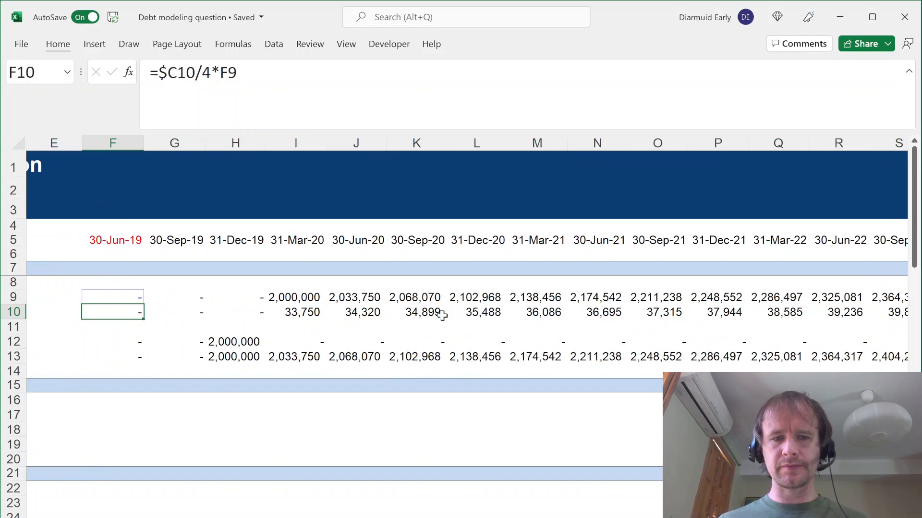
# Step: Compare the interest and payment notes on the Assumptions sheet with the Mortgage interest row on Calculations
pyautogui.hotkey('ctrl', 'pageup')
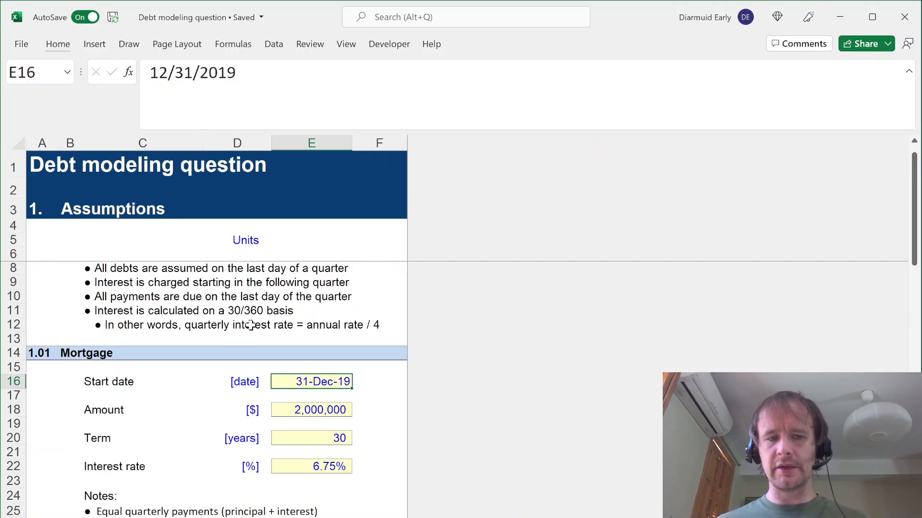
pyautogui.hotkey('ctrl', 'pagedown')
pyautogui.hotkey('ctrl', 'pageup')
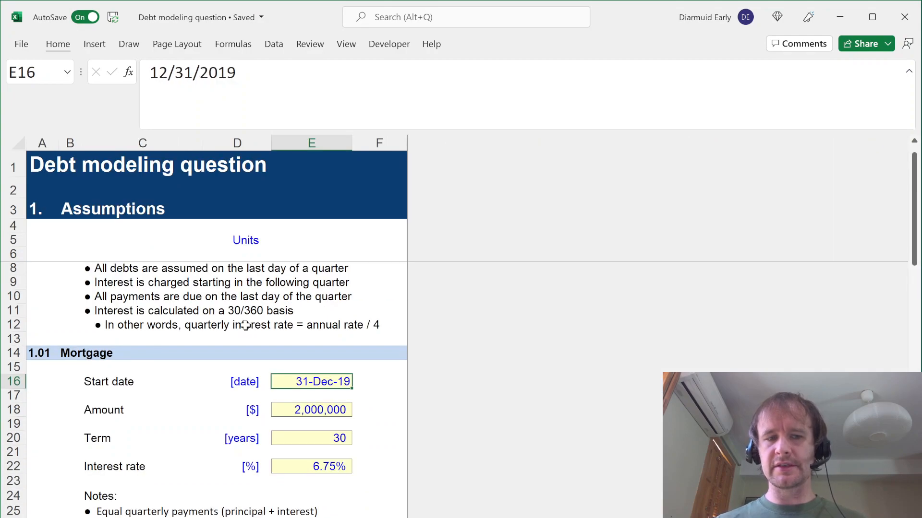
pyautogui.hotkey('ctrl', 'pagedown')
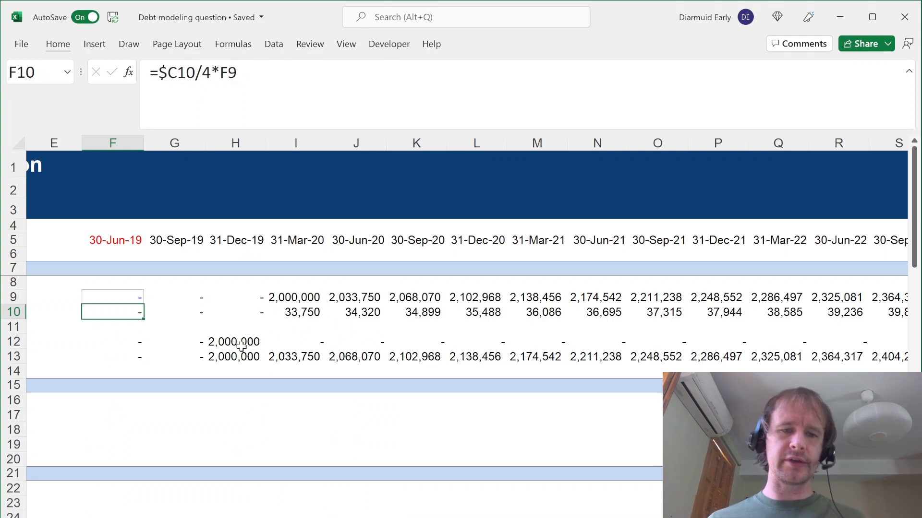
pyautogui.hotkey('ctrl', 'shift', 'Left')
pyautogui.hotkey('ctrl', 'shift', 'Left')
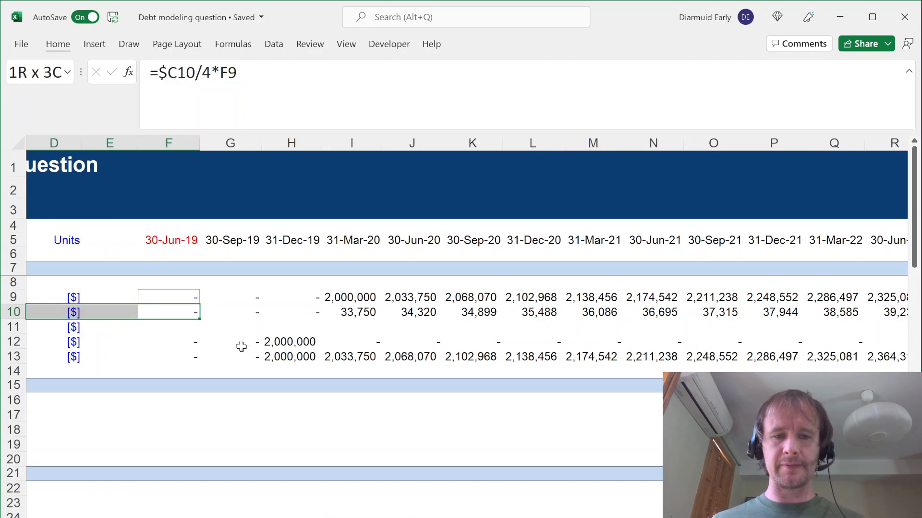
pyautogui.hotkey('ctrl', 'shift', 'Left')
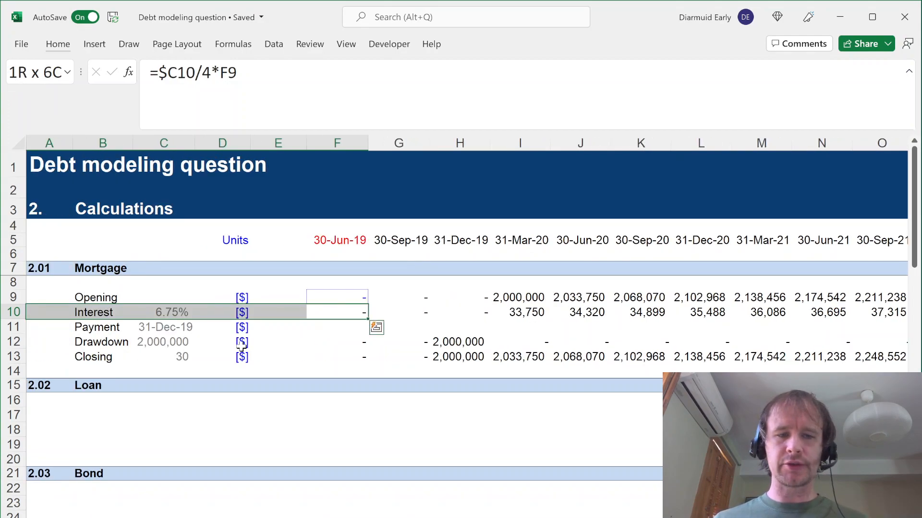
pyautogui.press('Right')
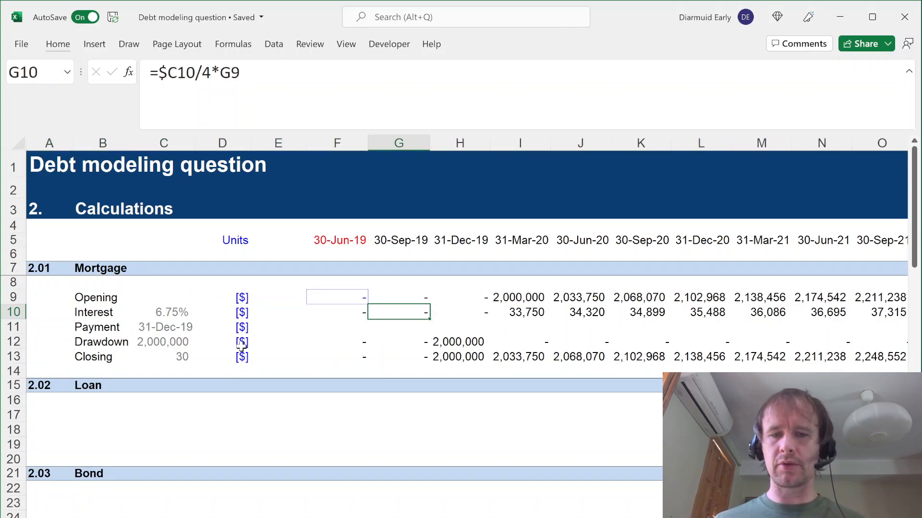
pyautogui.hotkey('ctrl', 'pageup')
pyautogui.hotkey('ctrl', 'pagedown')
pyautogui.press('Down')
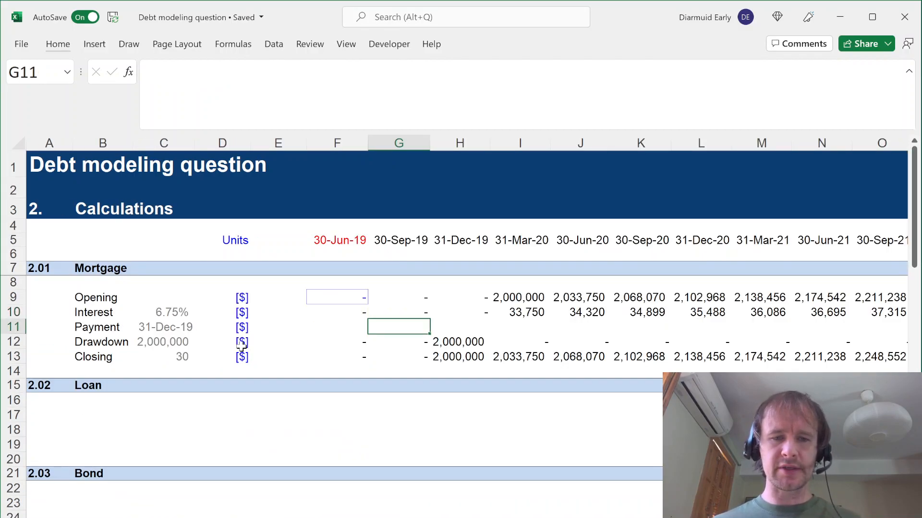
pyautogui.press('Left')
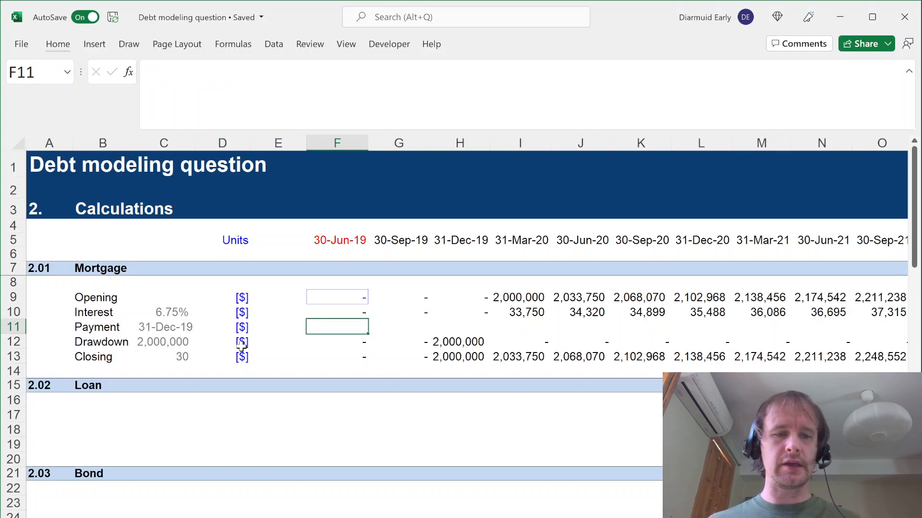
# Step: Examine the mortgage rate link in C10 before working on the Payment row
pyautogui.press('Up')
pyautogui.press('Left')
pyautogui.press('Left')
pyautogui.press('Up')
pyautogui.press('Down')
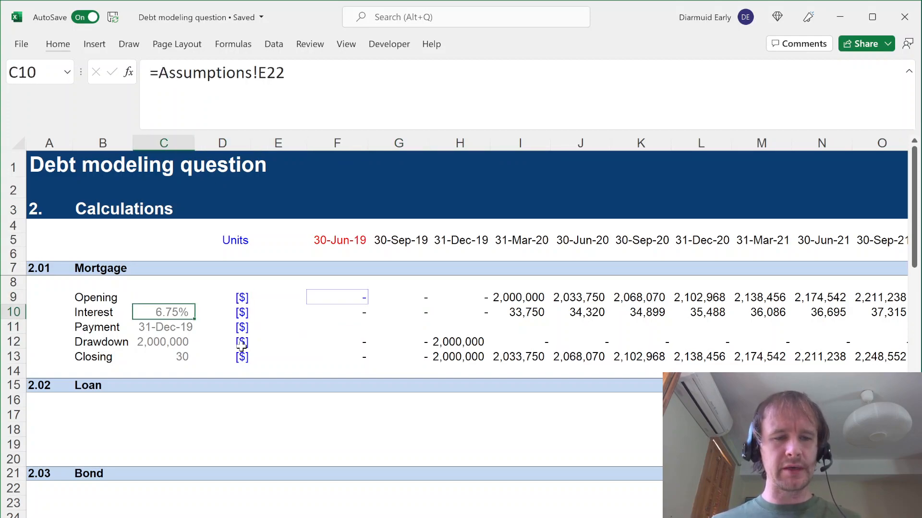
pyautogui.press('Right')
pyautogui.press('Right')
pyautogui.press('Right')
pyautogui.press('Down')
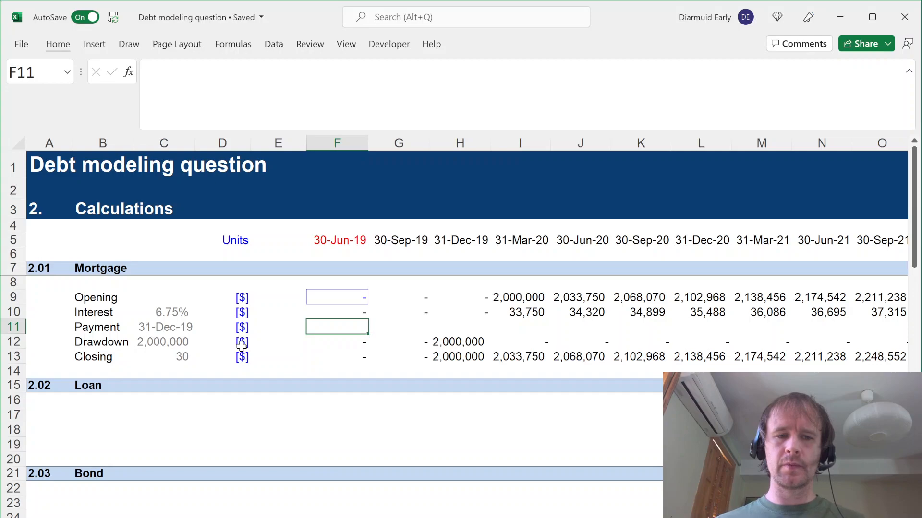
# Step: Insert a new column at C, between the Mortgage row labels and the linked assumptions
pyautogui.press('Left')
pyautogui.press('Left')
pyautogui.press('Left')
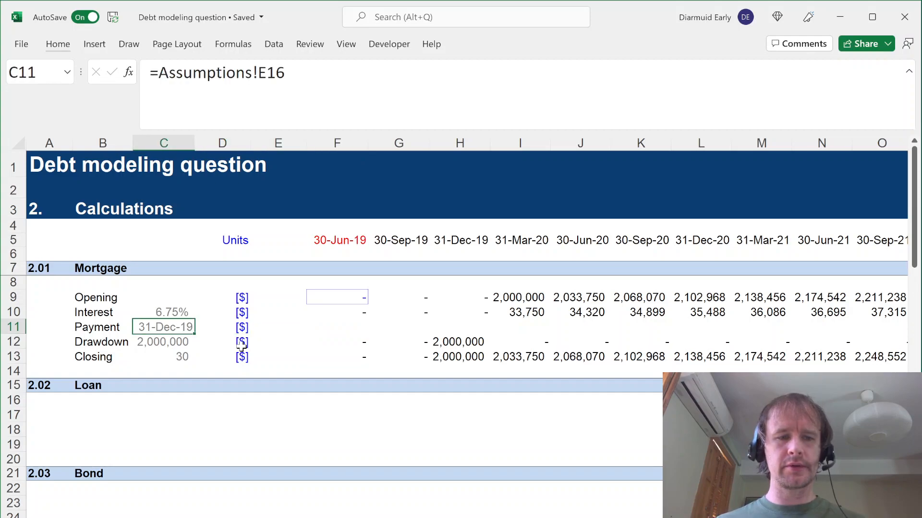
pyautogui.hotkey('alt', 'i')
pyautogui.press('c')
# Step: Move the linked Mortgage assumptions up one row so they occupy D9:D12
pyautogui.press('Right')
pyautogui.press('Up')
pyautogui.hotkey('ctrl', 'shift', 'Down')
pyautogui.hotkey('ctrl', 'x')
pyautogui.press('Up')
pyautogui.hotkey('ctrl', 'v')
pyautogui.press('Left')
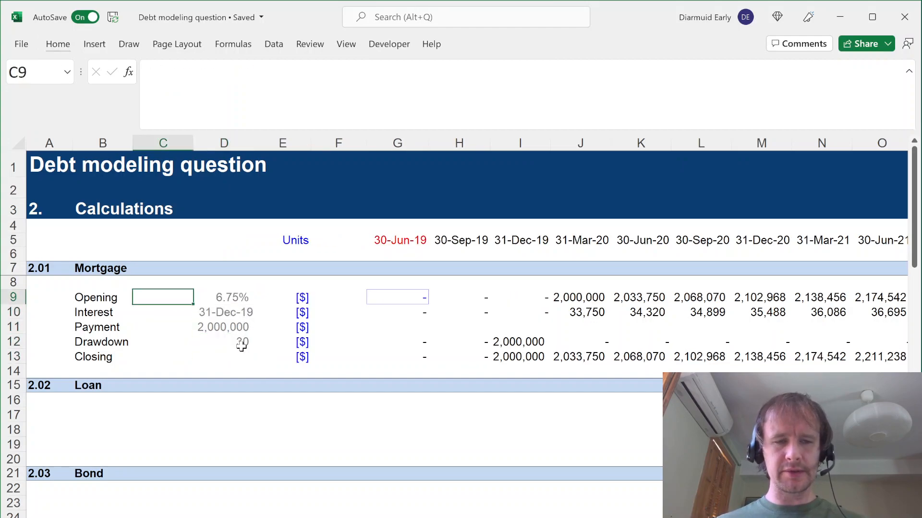
# Step: Copy only the formatting of the linked years cell D12 onto C9:C13
pyautogui.press('Right')
pyautogui.press('Down')
pyautogui.press('Down')
pyautogui.press('Down')
pyautogui.hotkey('ctrl', 'c')
pyautogui.press('Left')
pyautogui.press('Up')
pyautogui.press('Up')
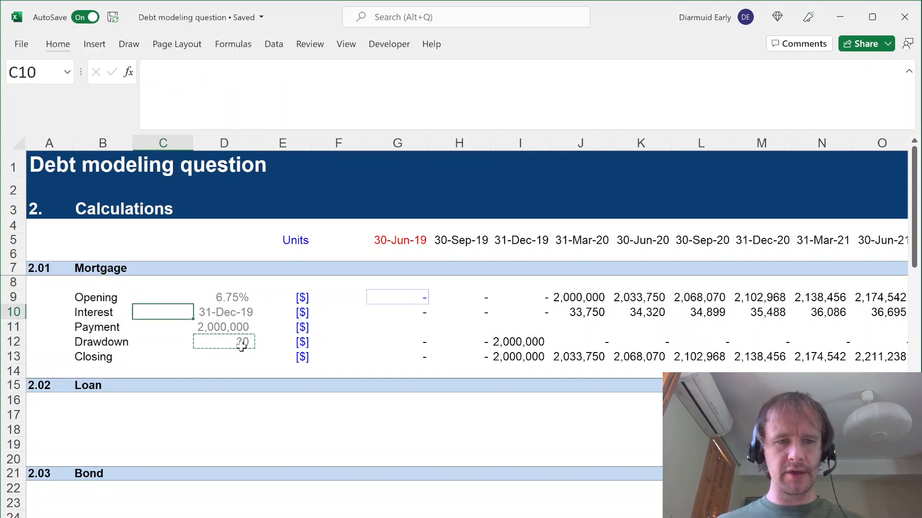
pyautogui.press('Up')
pyautogui.hotkey('shift', 'Down')
pyautogui.hotkey('shift', 'Down')
pyautogui.hotkey('shift', 'Down')
pyautogui.hotkey('shift', 'Down')
pyautogui.press('alt')
pyautogui.press('e')
pyautogui.press('s')
pyautogui.press('t')
pyautogui.press('Return')
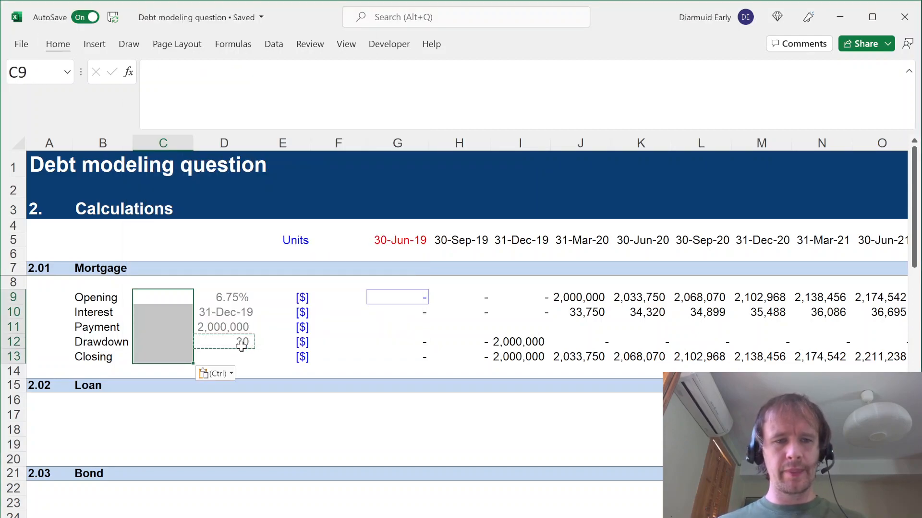
# Step: Label the Mortgage assumptions in C9:C13 as Rate, Draw date, Amount, Years and Payment
pyautogui.press('Left')
pyautogui.press('Right')
pyautogui.write('Rate')
pyautogui.press('Return')
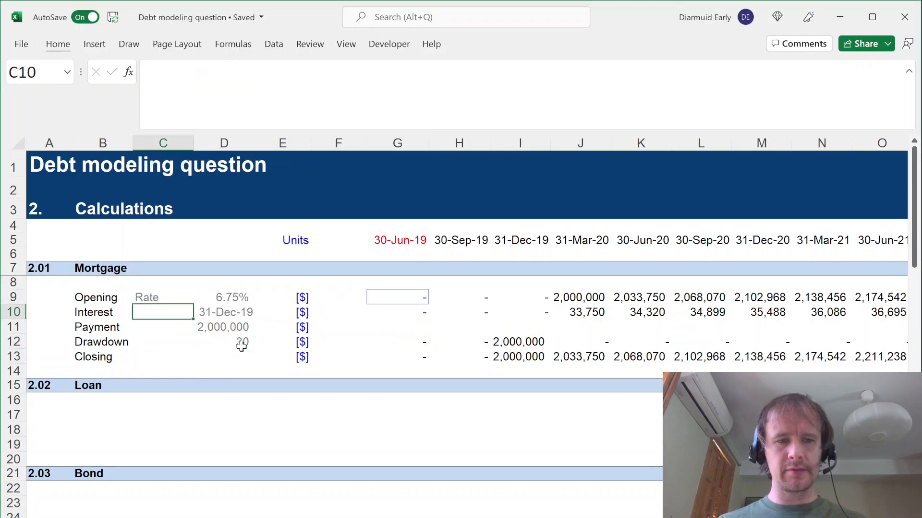
pyautogui.write('Draw date')
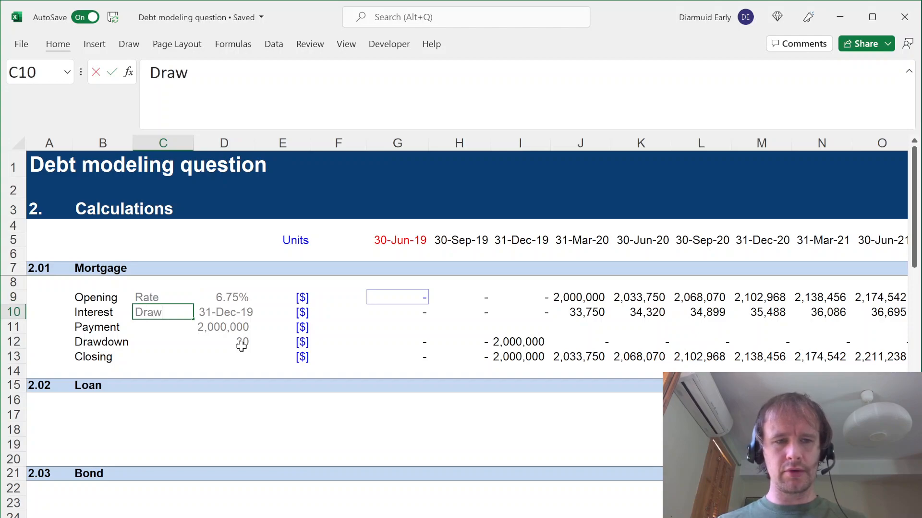
pyautogui.press('Return')
pyautogui.write('Amount')
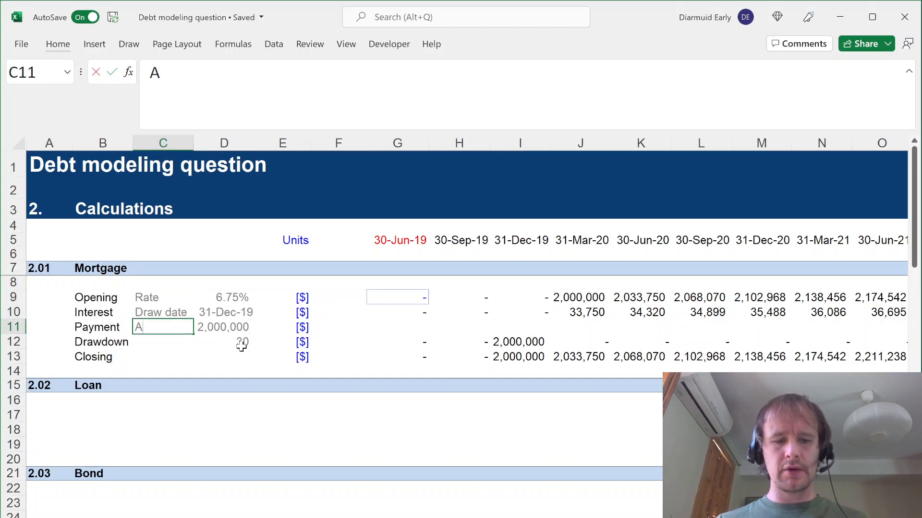
pyautogui.press('Return')
pyautogui.write('Years')
pyautogui.press('Return')
pyautogui.write('Payment')
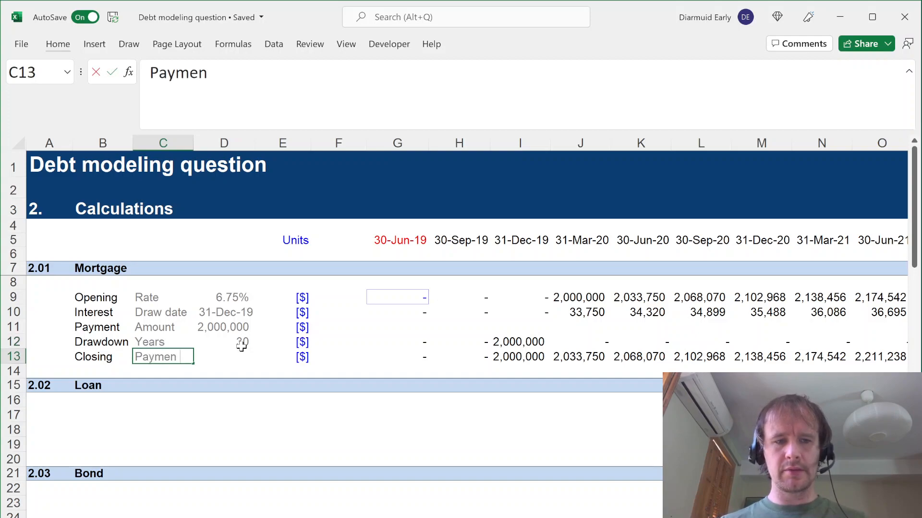
# Step: Copy the Amount cell D11 into D13 so the Payment cell takes its number format
pyautogui.press('Tab')
pyautogui.press('Up')
pyautogui.press('Up')
pyautogui.hotkey('ctrl', 'c')
pyautogui.press('Down')
pyautogui.press('Down')
pyautogui.hotkey('ctrl', 'v')
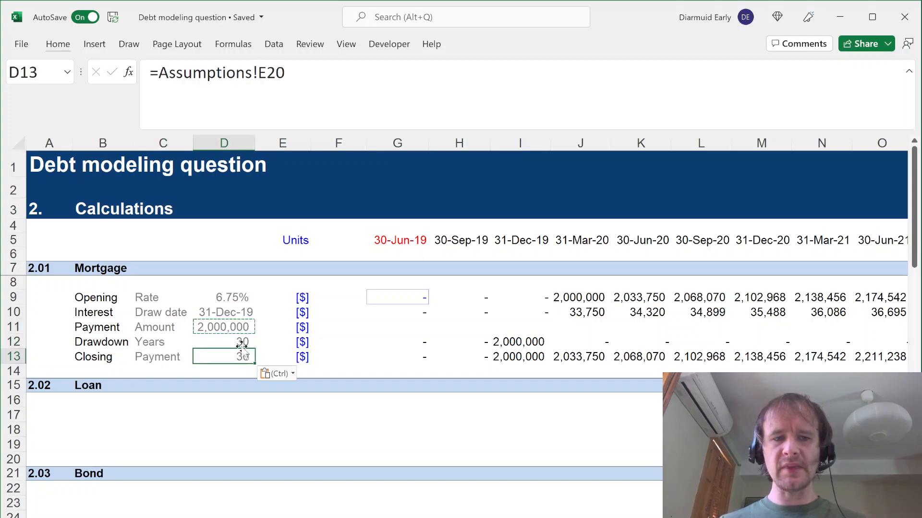
# Step: Calculate the mortgage payment in D13 with =PMT(D9,D12,D11)
pyautogui.write('=pmt')
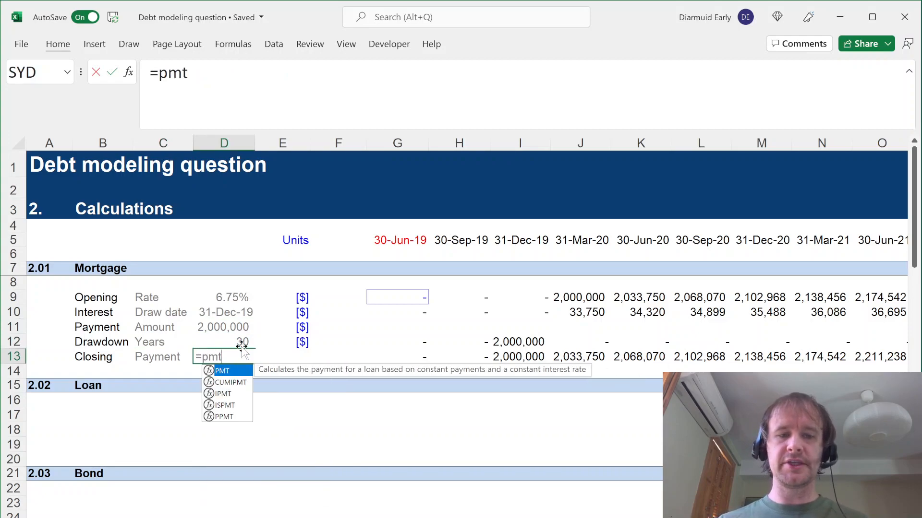
pyautogui.press('Tab')
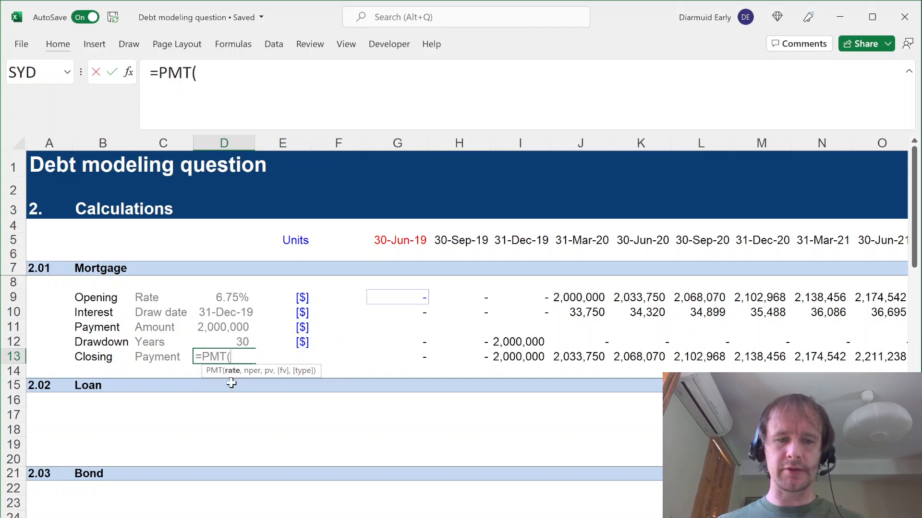
pyautogui.click(220, 303)
pyautogui.write(',')
pyautogui.click(229, 341)
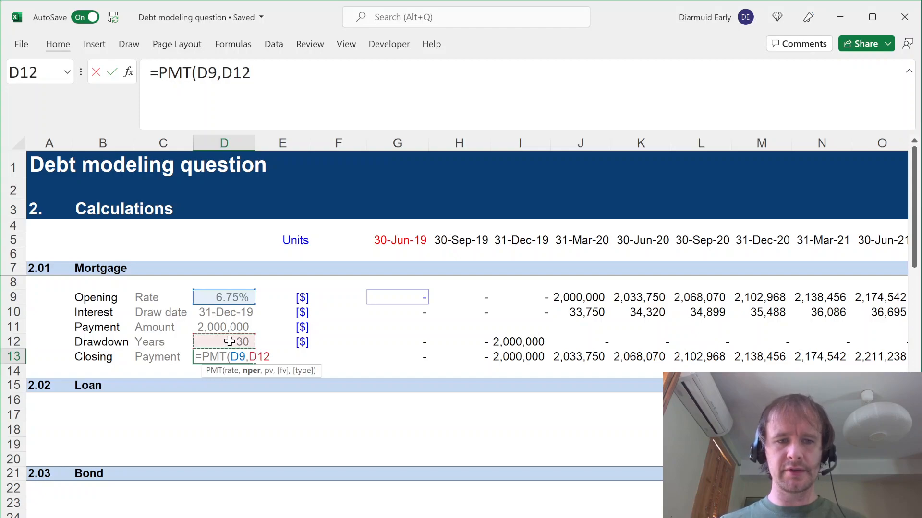
pyautogui.write(',')
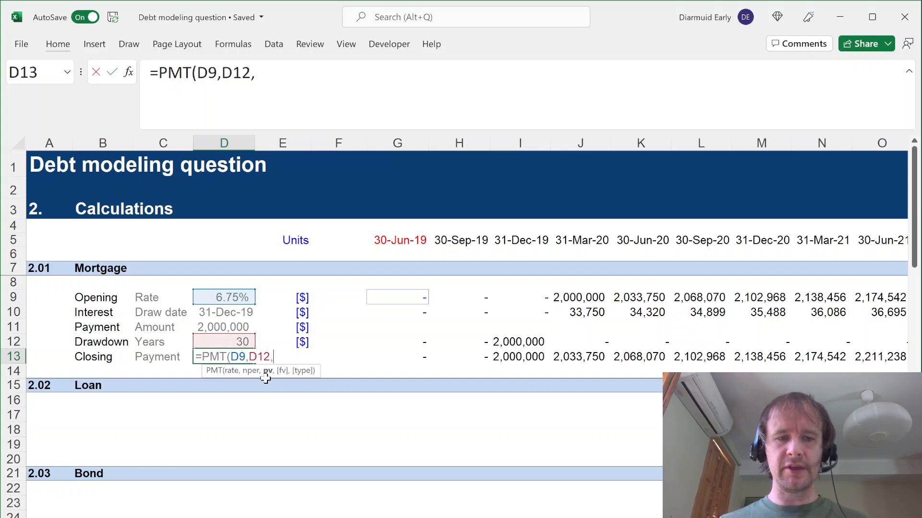
pyautogui.click(218, 328)
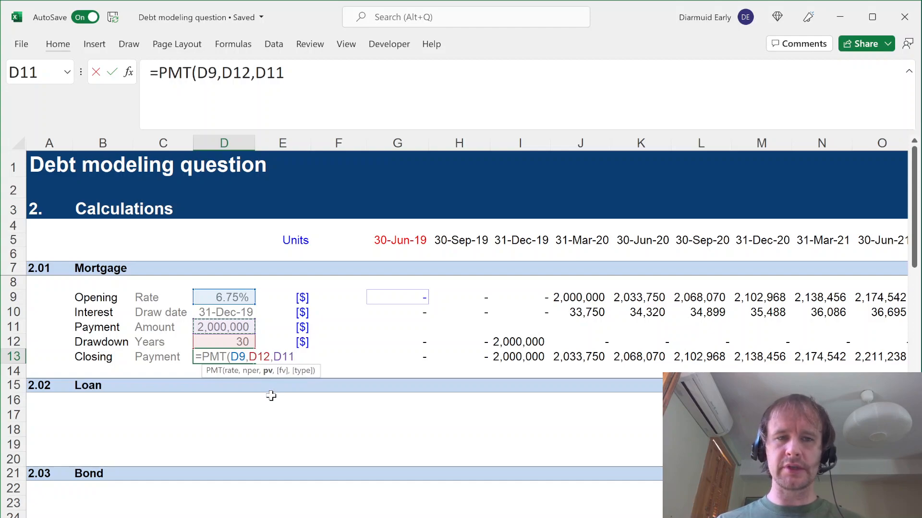
pyautogui.write(',')
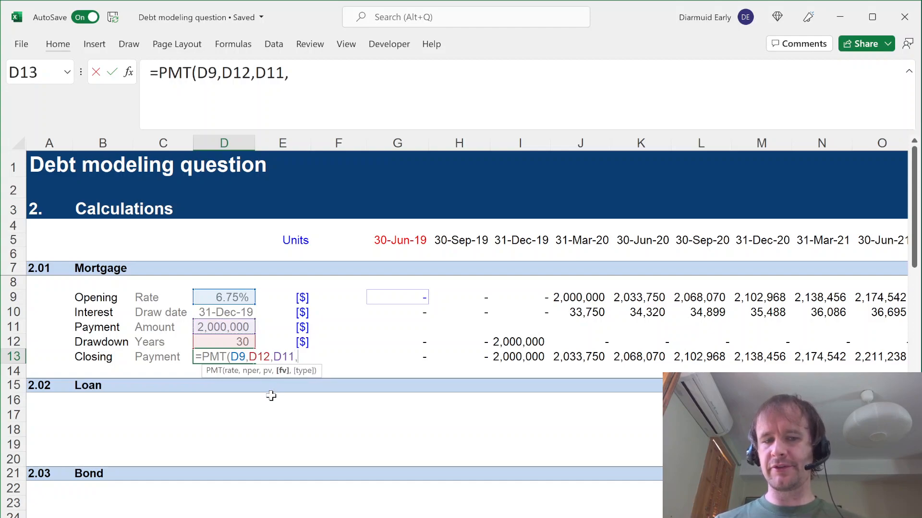
pyautogui.press('BackSpace')
pyautogui.write(',,')
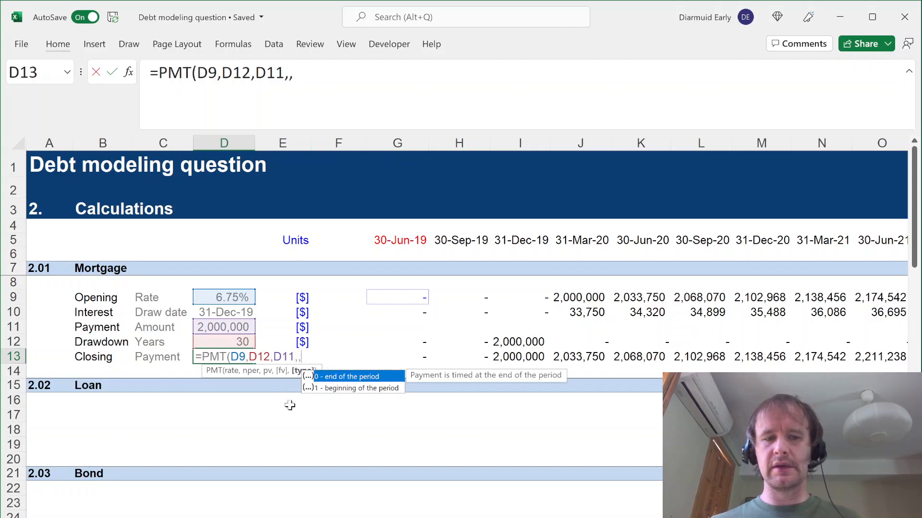
pyautogui.press('BackSpace')
pyautogui.press('BackSpace')
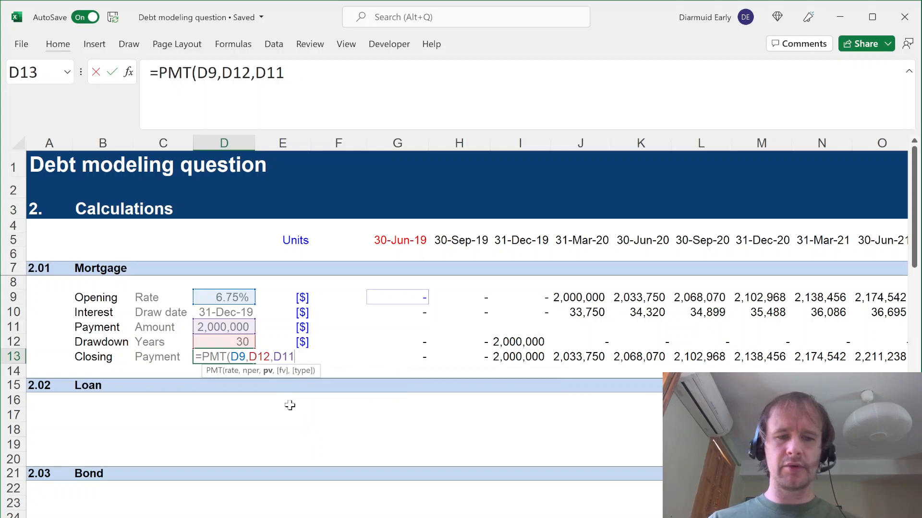
pyautogui.write(')')
pyautogui.press('Return')
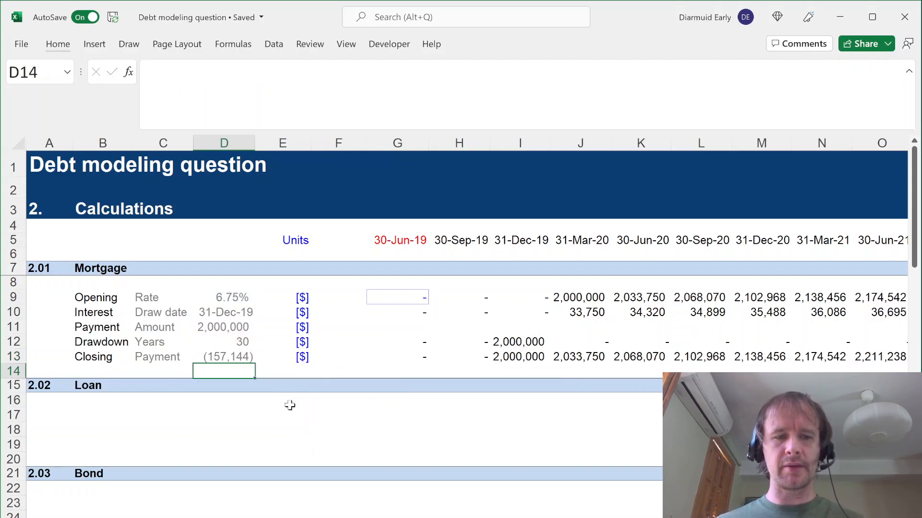
# Step: Convert the payment in D13 to quarterly terms by changing the formula to =PMT(D9/4,D12*4,D11)
pyautogui.press('Up')
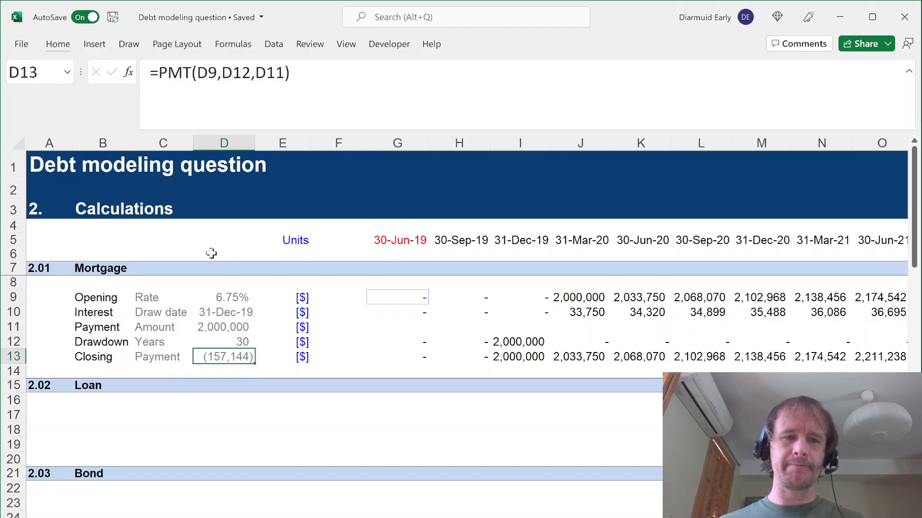
pyautogui.click(233, 72)
pyautogui.click(209, 73)
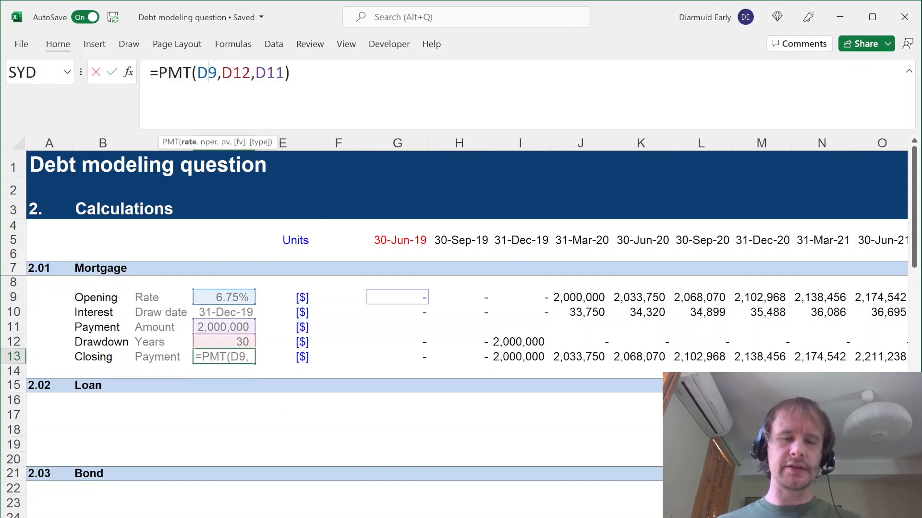
pyautogui.click(232, 73)
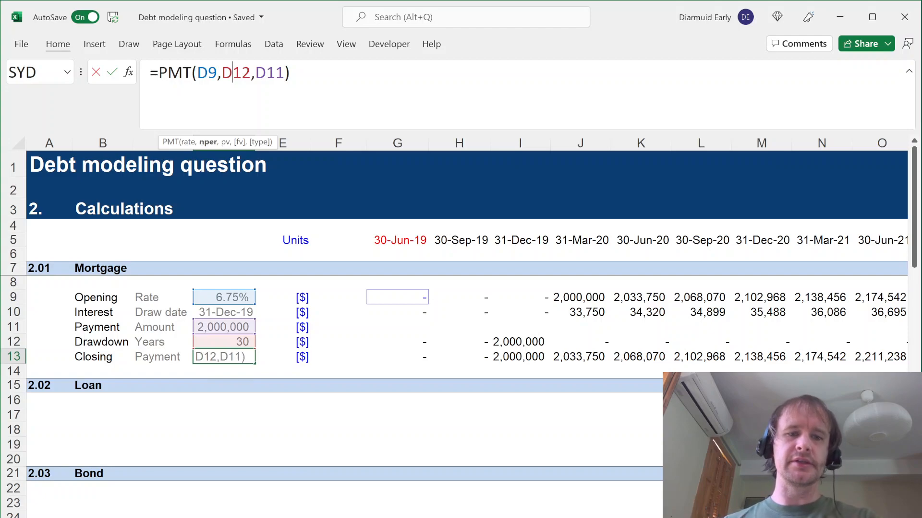
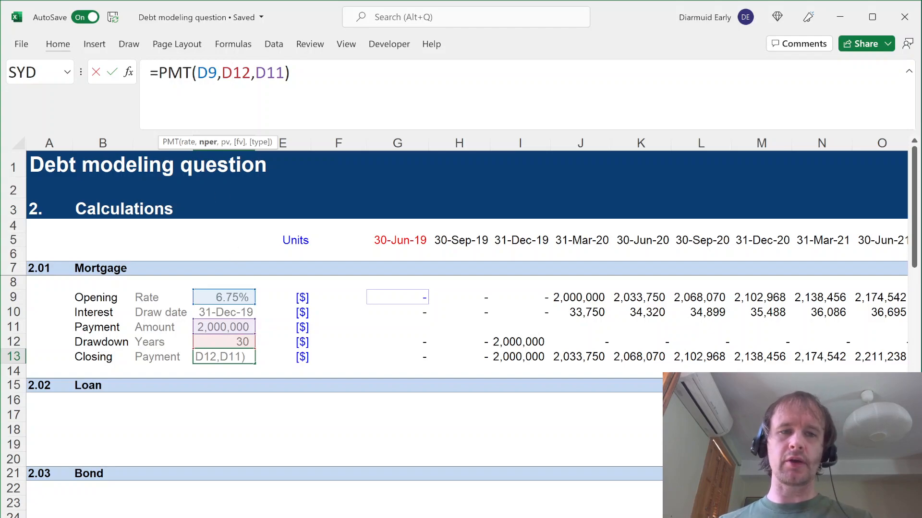
pyautogui.press('Left')
pyautogui.write('/4')
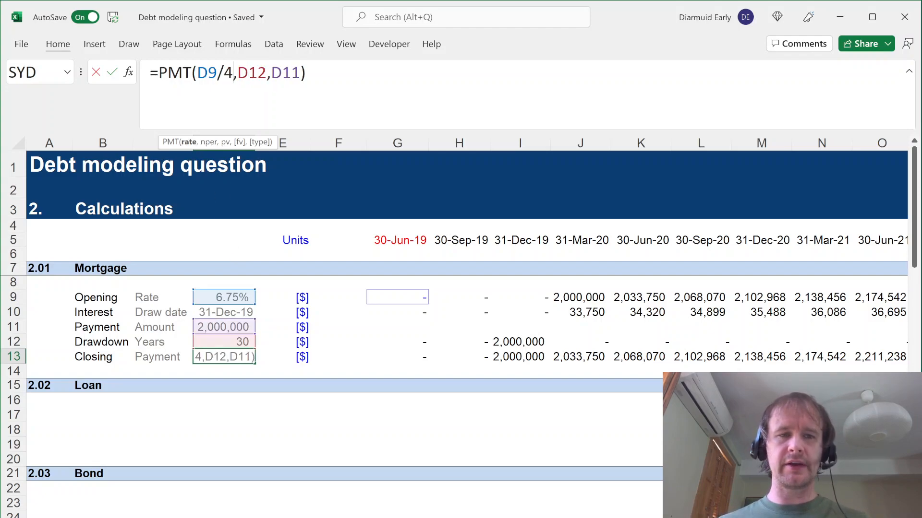
pyautogui.press('Right')
pyautogui.press('Right')
pyautogui.press('Right')
pyautogui.press('Right')
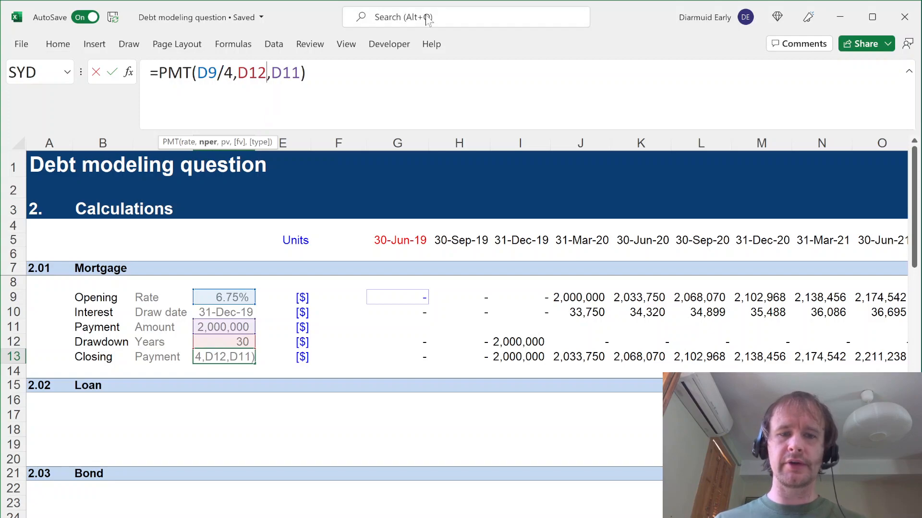
pyautogui.write('*4')
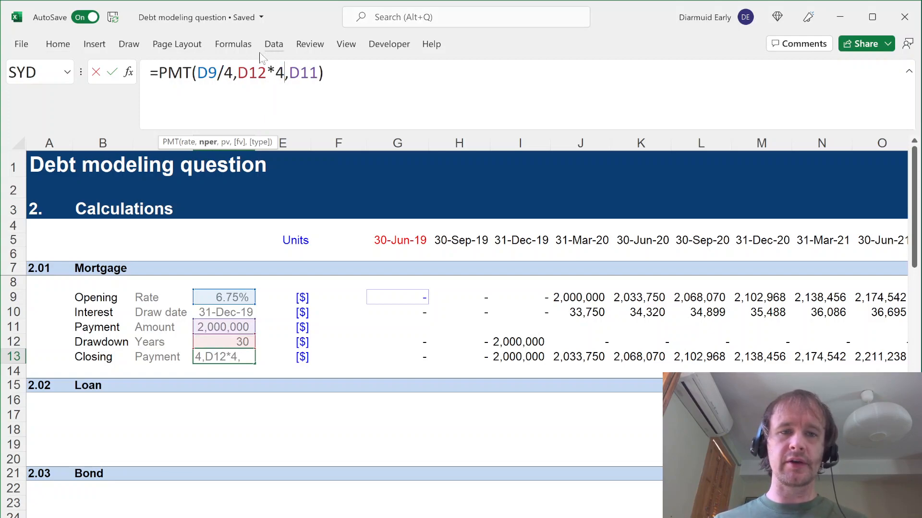
pyautogui.moveTo(238, 73); pyautogui.dragTo(285, 73)
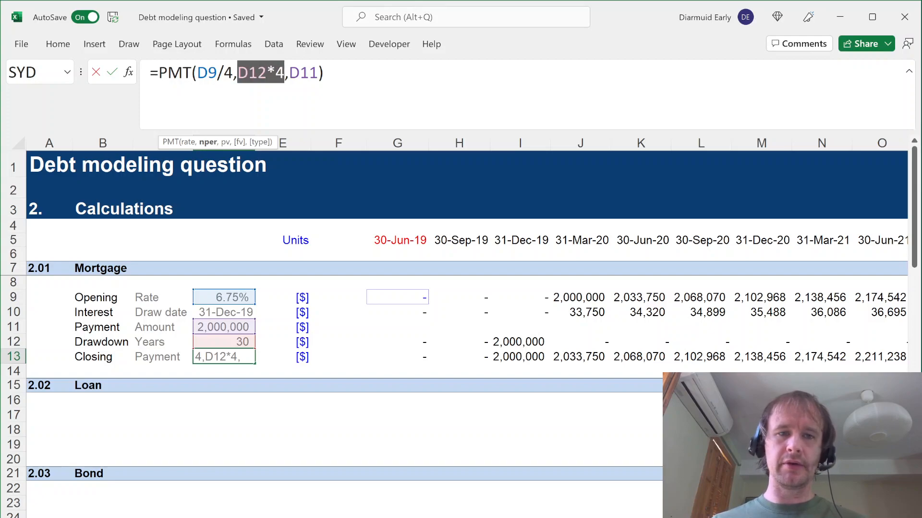
pyautogui.click(284, 73)
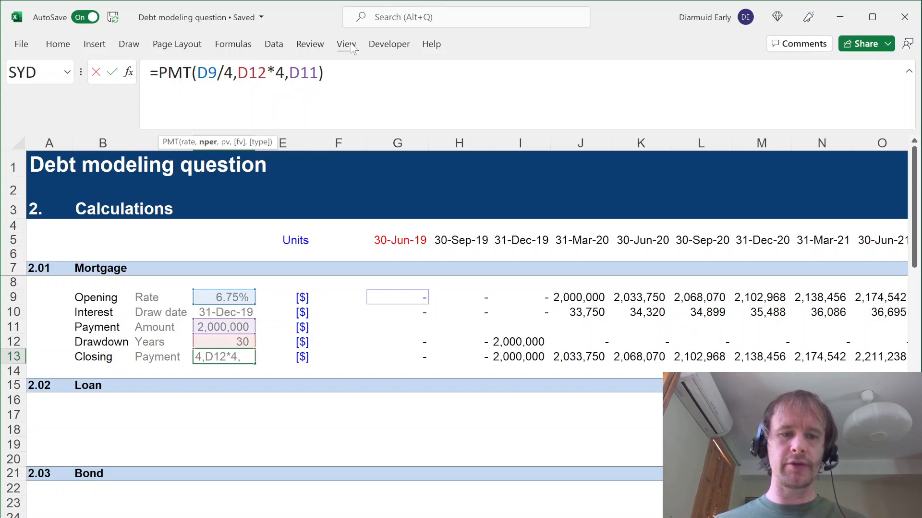
pyautogui.press('Return')
pyautogui.press('Up')
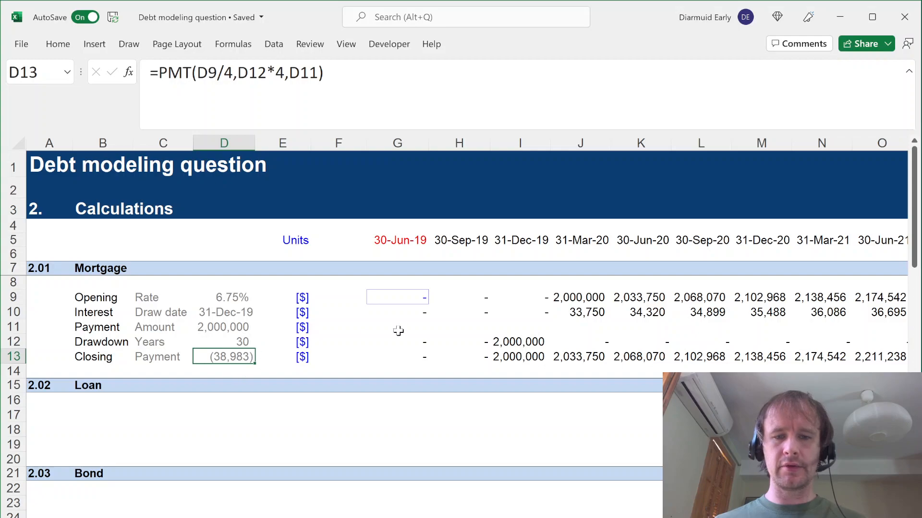
# Step: Examine the Mortgage interest formulas along row 10 from G10 across the timeline
pyautogui.click(405, 325)
pyautogui.press('Up')
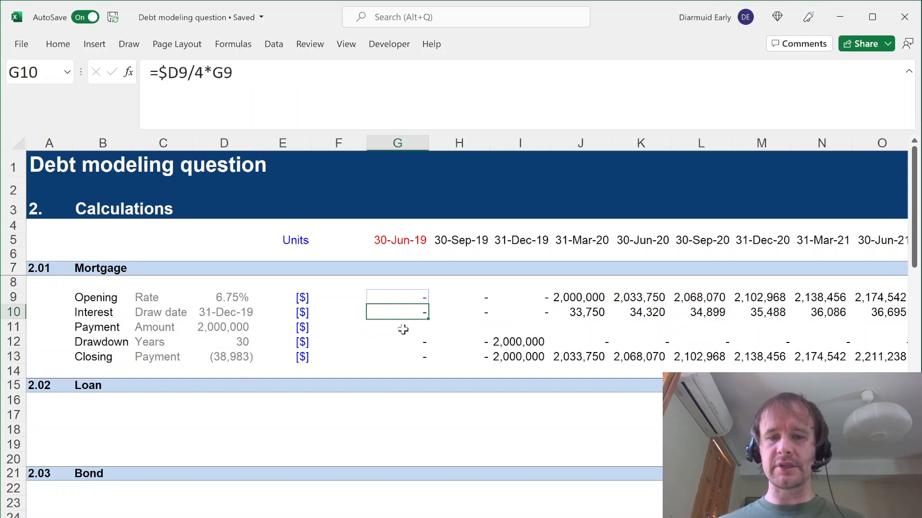
pyautogui.press('Right')
pyautogui.hotkey('alt', 'shift', 'Right')
pyautogui.press('Escape')
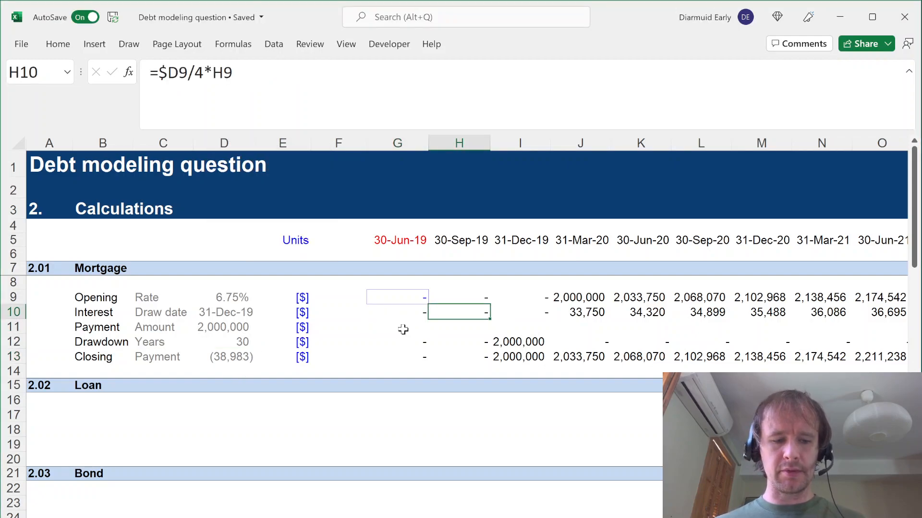
pyautogui.press('Right')
pyautogui.press('Right')
pyautogui.press('Right')
pyautogui.press('Right')
pyautogui.press('Right')
pyautogui.press('Right')
pyautogui.press('Right')
pyautogui.press('Right')
pyautogui.press('Right')
pyautogui.press('Right')
pyautogui.press('Right')
pyautogui.press('Right')
pyautogui.press('Right')
pyautogui.press('Right')
pyautogui.press('Right')
pyautogui.press('Right')
pyautogui.press('Right')
pyautogui.press('Right')
pyautogui.press('Right')
pyautogui.press('Right')
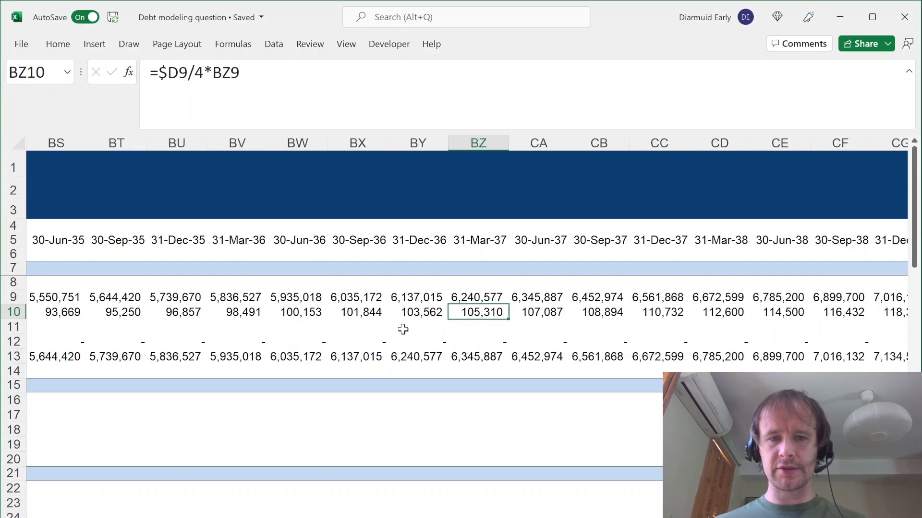
pyautogui.hotkey('ctrl', 'Left')
pyautogui.hotkey('ctrl', 'Left')
pyautogui.press('Home')
pyautogui.press('Right')
pyautogui.press('Right')
pyautogui.press('Right')
pyautogui.press('Right')
pyautogui.press('Right')
pyautogui.press('Right')
pyautogui.press('Right')
pyautogui.press('Right')
pyautogui.press('Down')
pyautogui.press('Left')
pyautogui.press('Left')
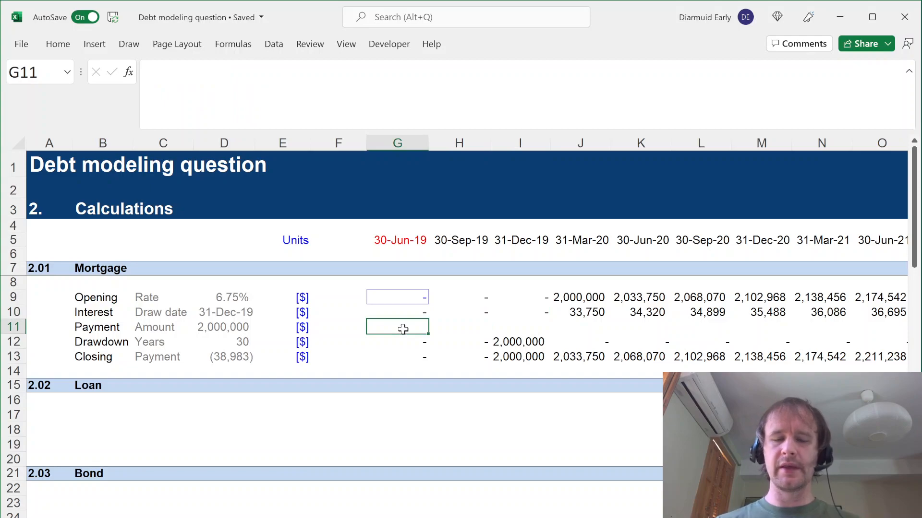
pyautogui.write('=')
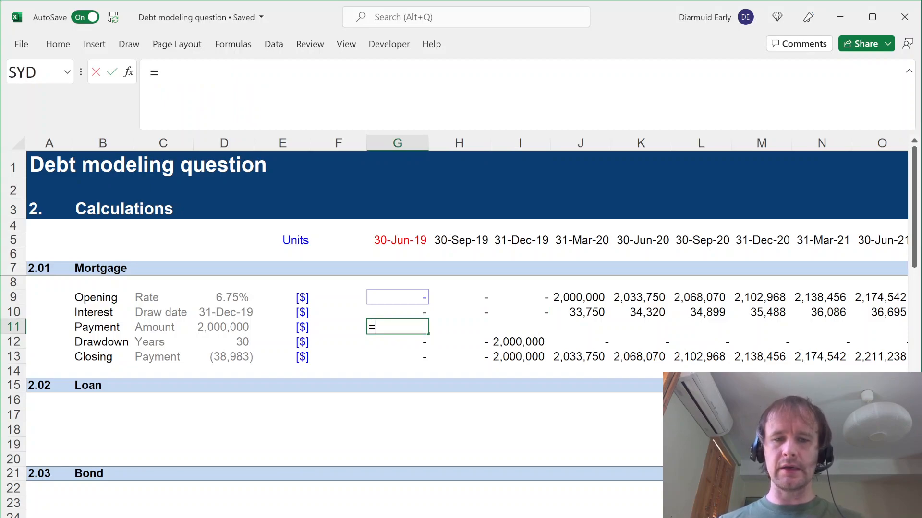
pyautogui.press('Escape')
# Step: Examine the Mortgage opening balance cells G9 to I9 and how they link to the prior closing balance
pyautogui.press('Up')
pyautogui.press('Up')
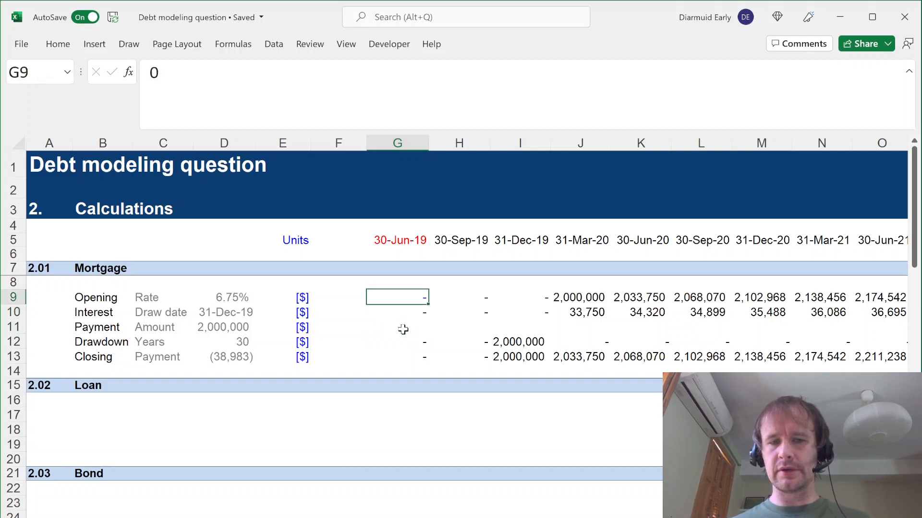
pyautogui.press('Right')
pyautogui.press('Down')
pyautogui.press('Right')
pyautogui.press('Up')
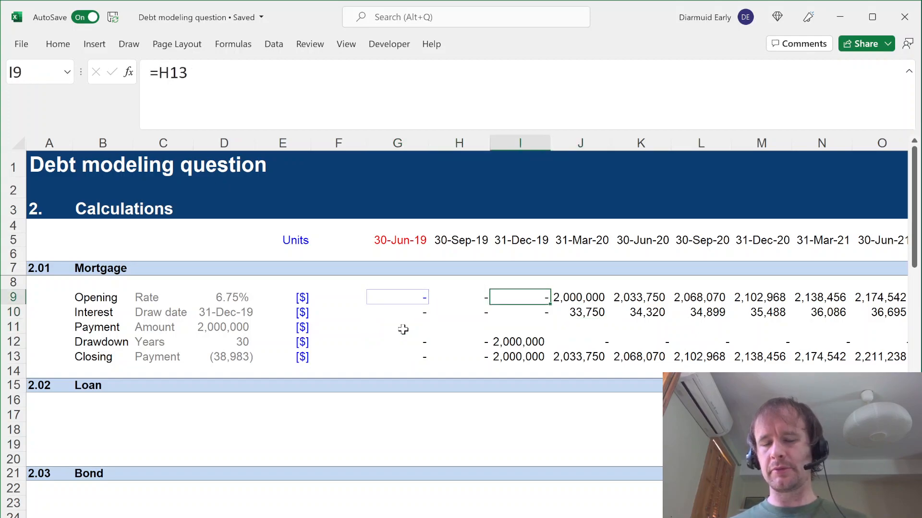
pyautogui.hotkey('shift', 'Home')
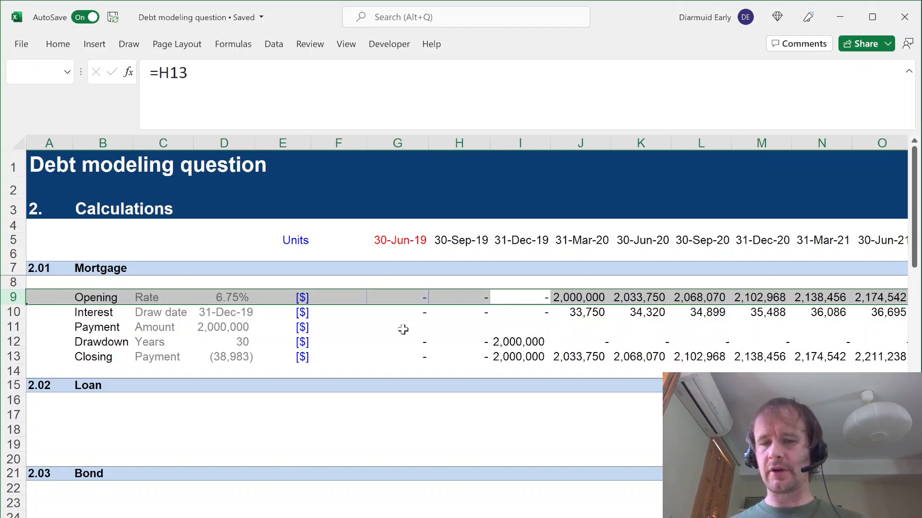
# Step: Calculate the Mortgage payment in G11 with =MAX($D13,-G9-G10), capping it at the outstanding balance plus interest
pyautogui.press('Down')
pyautogui.press('Left')
pyautogui.press('Left')
pyautogui.press('Down')
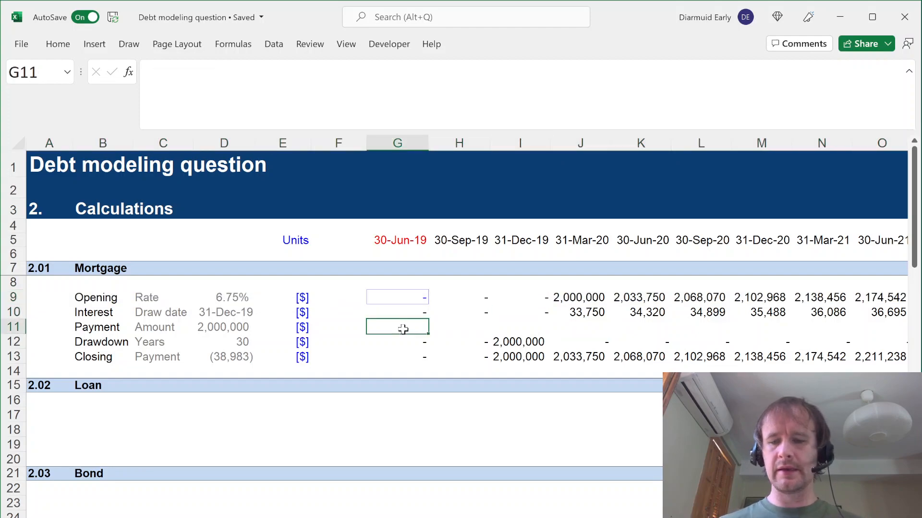
pyautogui.write('=')
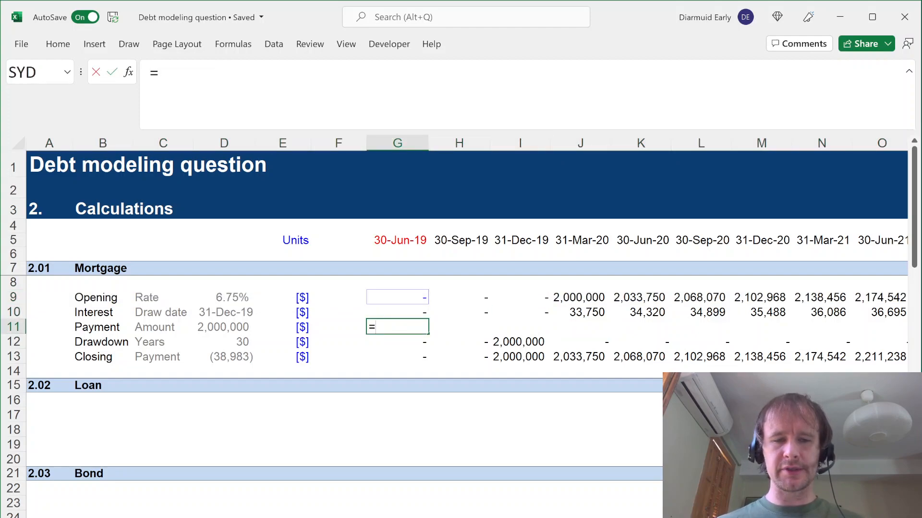
pyautogui.write('max')
pyautogui.press('Tab')
pyautogui.press('Down')
pyautogui.press('Down')
pyautogui.press('Left')
pyautogui.press('Left')
pyautogui.press('Left')
pyautogui.press('Down')
pyautogui.press('Up')
pyautogui.press('F4')
pyautogui.press('F4')
pyautogui.press('F4')
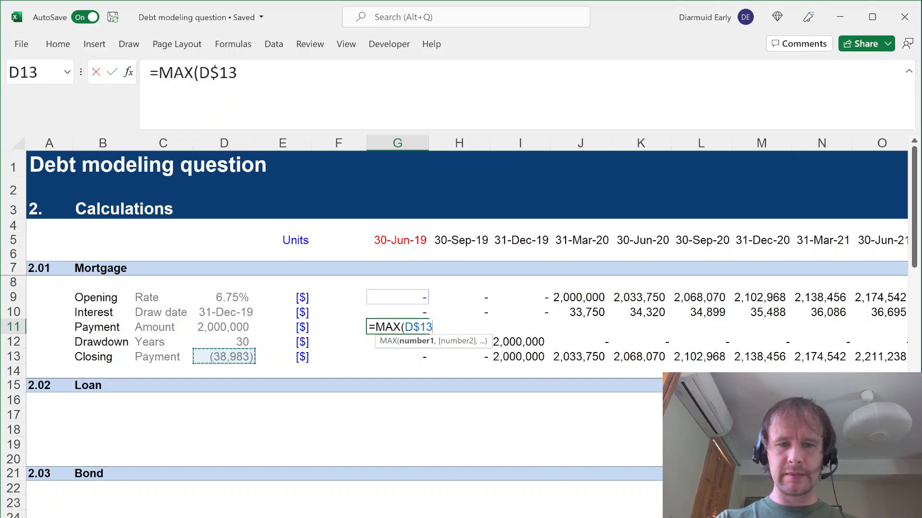
pyautogui.write(',-')
pyautogui.press('Up')
pyautogui.press('Up')
pyautogui.write('-')
pyautogui.press('Up')
pyautogui.write(')')
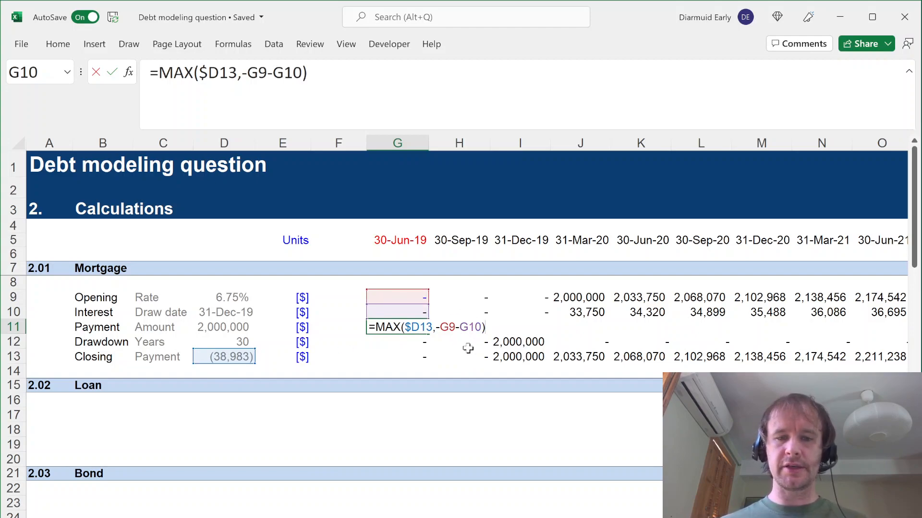
pyautogui.hotkey('ctrl', 'Return')
# Step: Fill the Mortgage payment formula from G11 across row 11 to the end of the timeline
pyautogui.press('Up')
pyautogui.press('Down')
pyautogui.hotkey('shift', 'Right')
pyautogui.hotkey('shift', 'Right')
pyautogui.hotkey('shift', 'Right')
pyautogui.hotkey('shift', 'Right')
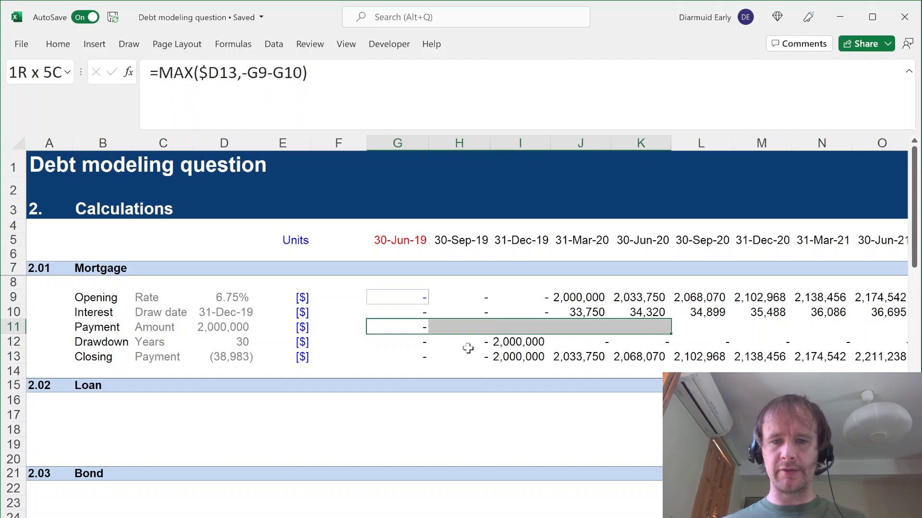
pyautogui.hotkey('ctrl', 'r')
pyautogui.click(655, 326)
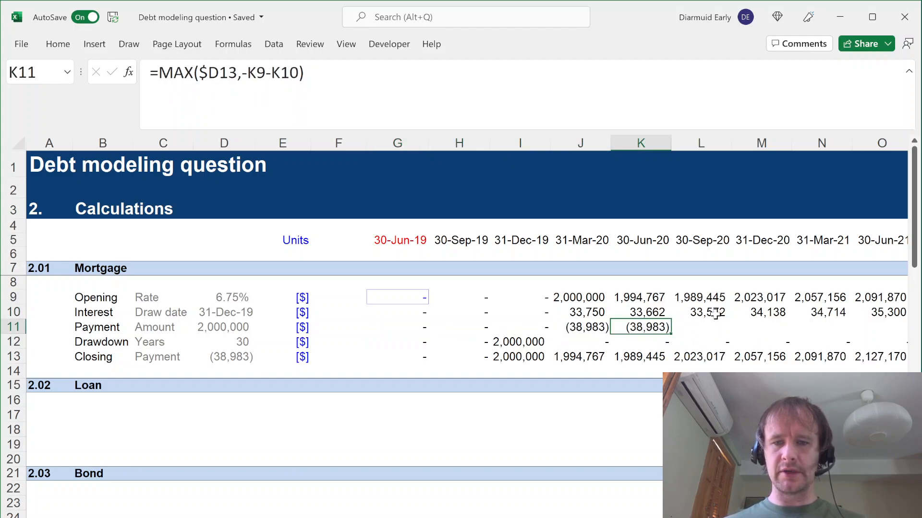
pyautogui.hotkey('shift', 'Right')
pyautogui.hotkey('shift', 'Right')
pyautogui.hotkey('shift', 'Right')
pyautogui.hotkey('ctrl', 'r')
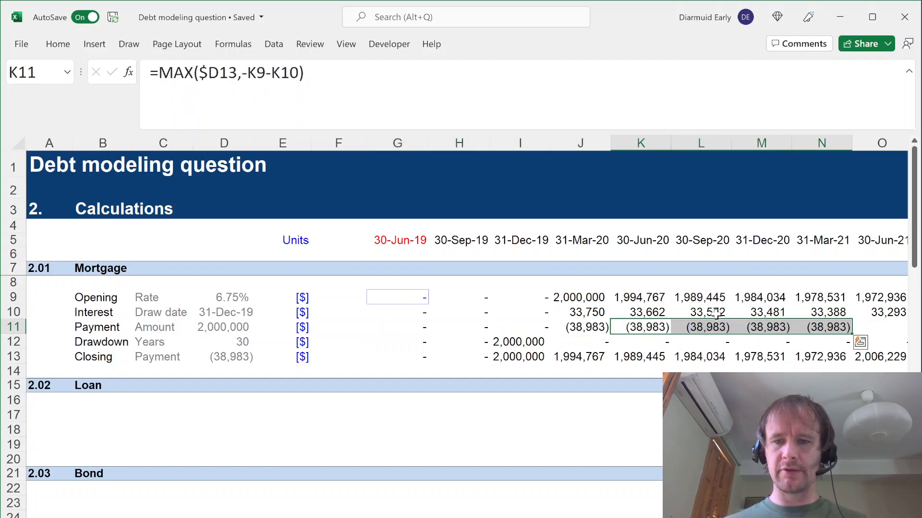
pyautogui.press('Up')
pyautogui.hotkey('ctrl', 'Right')
pyautogui.press('Down')
pyautogui.hotkey('ctrl', 'shift', 'Left')
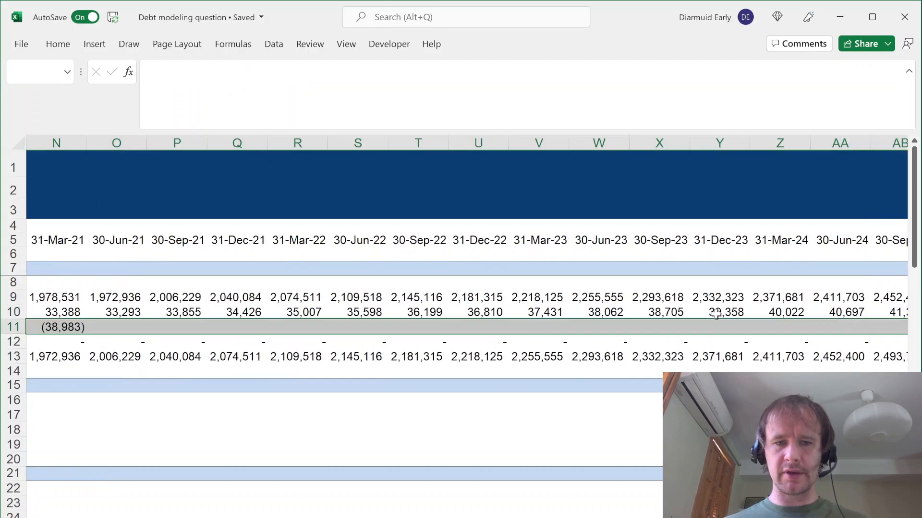
pyautogui.hotkey('ctrl', 'r')
# Step: Examine the Mortgage payments along row 11 through the final repayment quarters around 31-Dec-49
pyautogui.press('Tab')
pyautogui.press('Right')
pyautogui.press('Right')
pyautogui.press('Right')
pyautogui.press('Right')
pyautogui.press('Right')
pyautogui.press('Right')
pyautogui.press('Right')
pyautogui.press('Right')
pyautogui.press('Right')
pyautogui.press('Right')
pyautogui.press('Right')
pyautogui.press('Right')
pyautogui.press('Right')
pyautogui.press('Right')
pyautogui.press('Right')
pyautogui.press('Right')
pyautogui.press('Right')
pyautogui.press('Right')
pyautogui.press('Right')
pyautogui.press('Right')
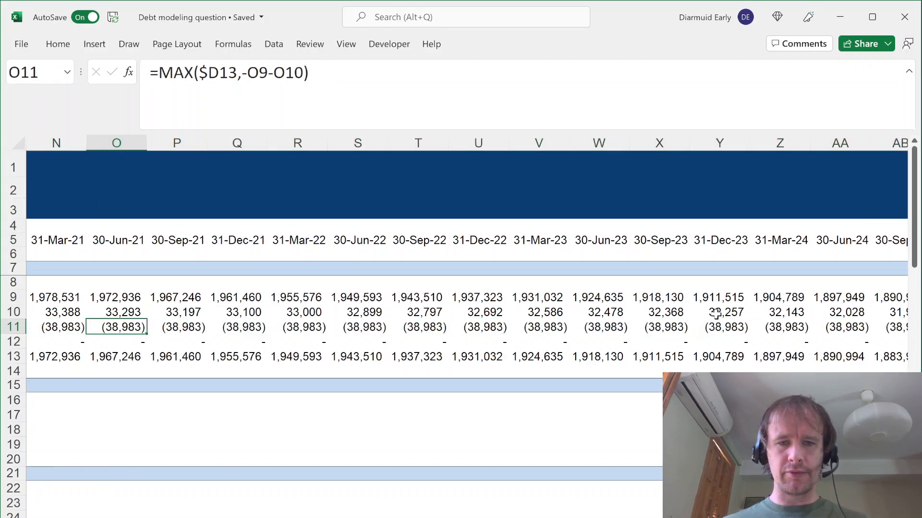
pyautogui.press('Right')
pyautogui.press('Right')
pyautogui.press('Right')
pyautogui.press('Right')
pyautogui.press('Right')
pyautogui.press('Right')
pyautogui.press('Right')
pyautogui.press('Right')
pyautogui.press('Right')
pyautogui.press('Right')
pyautogui.press('Right')
pyautogui.press('Right')
pyautogui.press('Right')
pyautogui.press('Right')
pyautogui.press('Right')
pyautogui.press('Right')
pyautogui.press('Right')
pyautogui.press('Right')
pyautogui.press('Right')
pyautogui.press('Right')
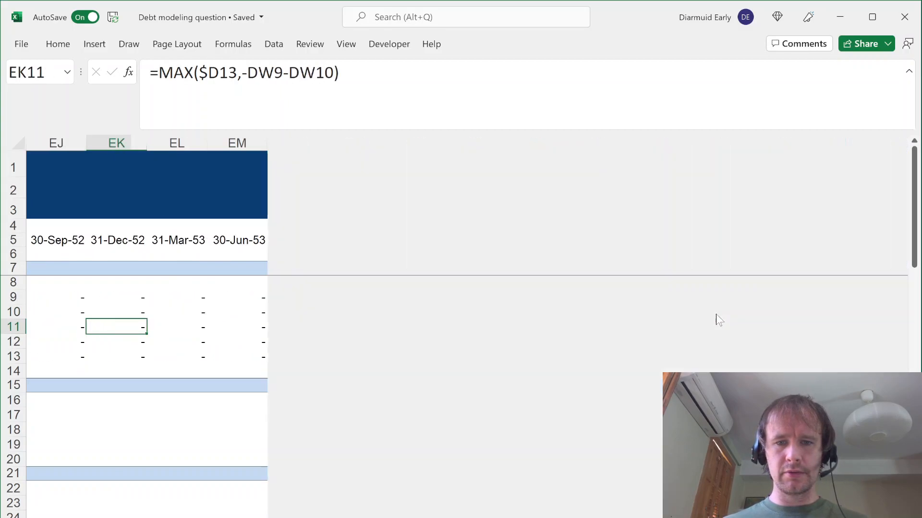
pyautogui.press('Left')
pyautogui.press('Left')
pyautogui.press('Left')
pyautogui.press('Left')
pyautogui.press('Left')
pyautogui.press('Left')
pyautogui.press('Left')
pyautogui.press('Left')
pyautogui.press('Left')
pyautogui.press('Left')
pyautogui.press('Left')
pyautogui.press('Left')
pyautogui.press('Left')
pyautogui.press('Left')
pyautogui.press('Right')
pyautogui.press('Right')
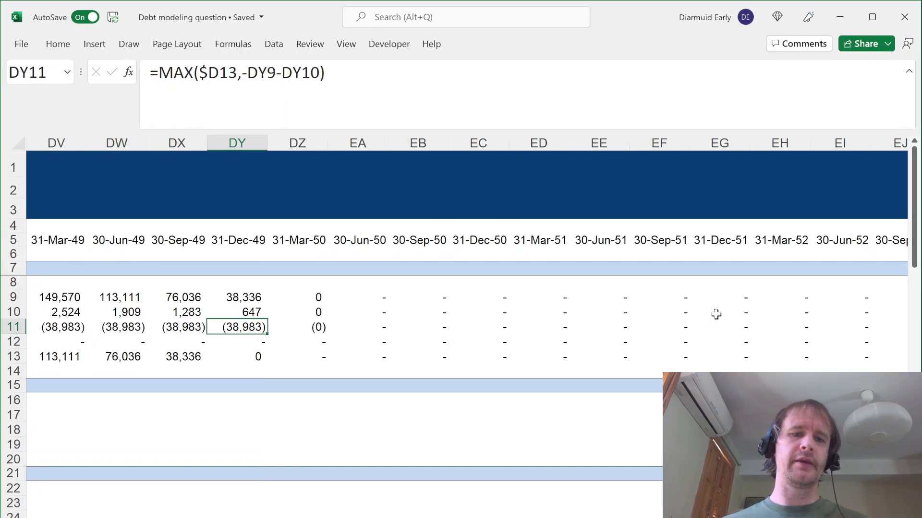
# Step: Preview the 31-Dec-49 closing balance in DY13 with the General number format, keeping the existing format
pyautogui.click(248, 355)
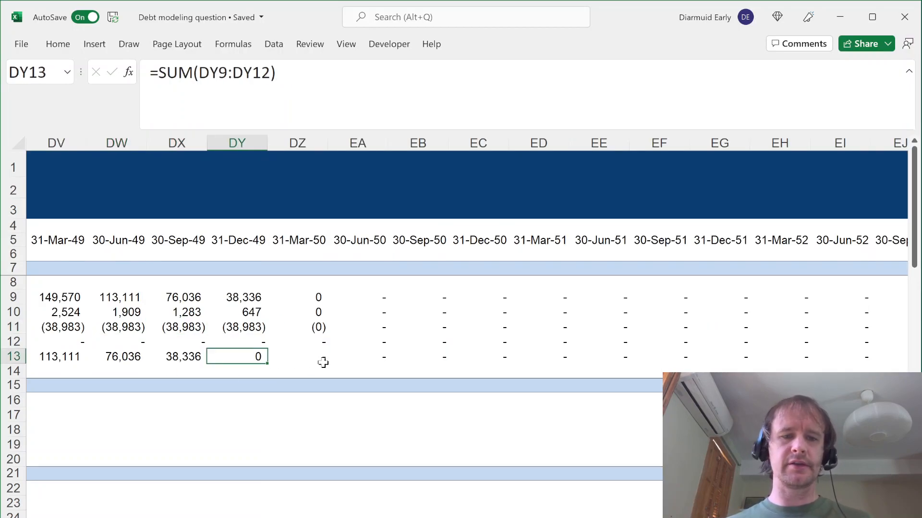
pyautogui.hotkey('ctrl', '1')
pyautogui.click(134, 80)
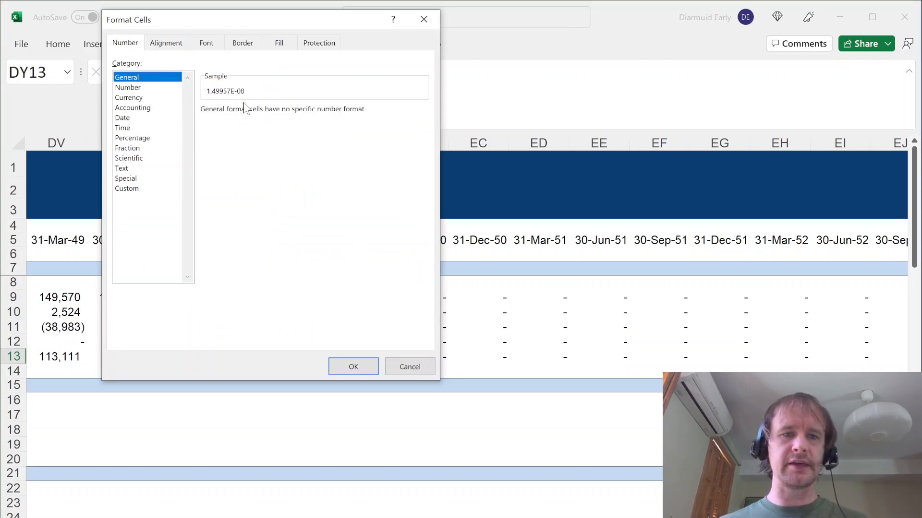
pyautogui.press('Return')
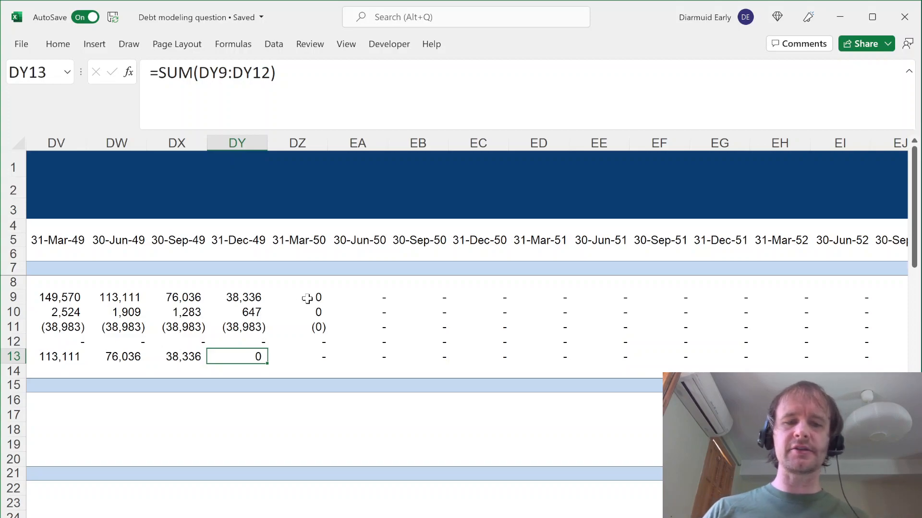
# Step: Examine the 31-Mar-50 payment in DZ11 and the closing balances from DZ13 to the end of the timeline
pyautogui.click(306, 326)
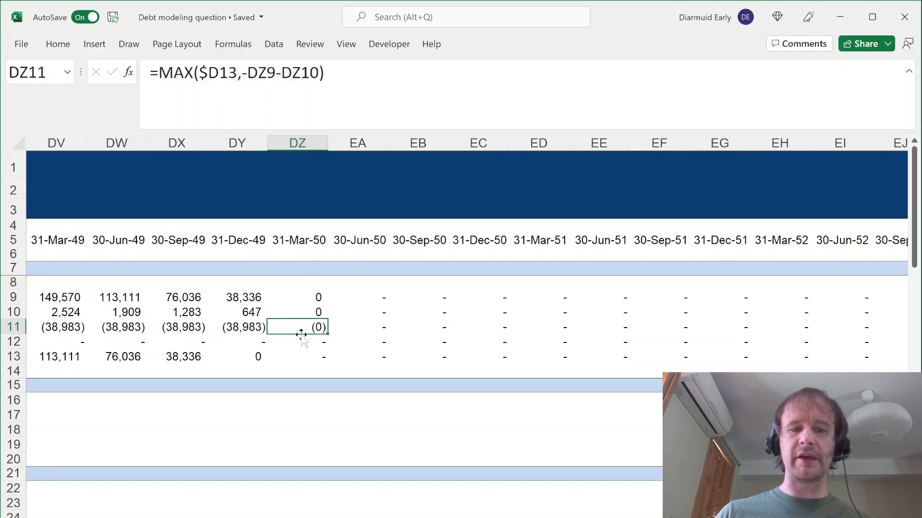
pyautogui.click(305, 356)
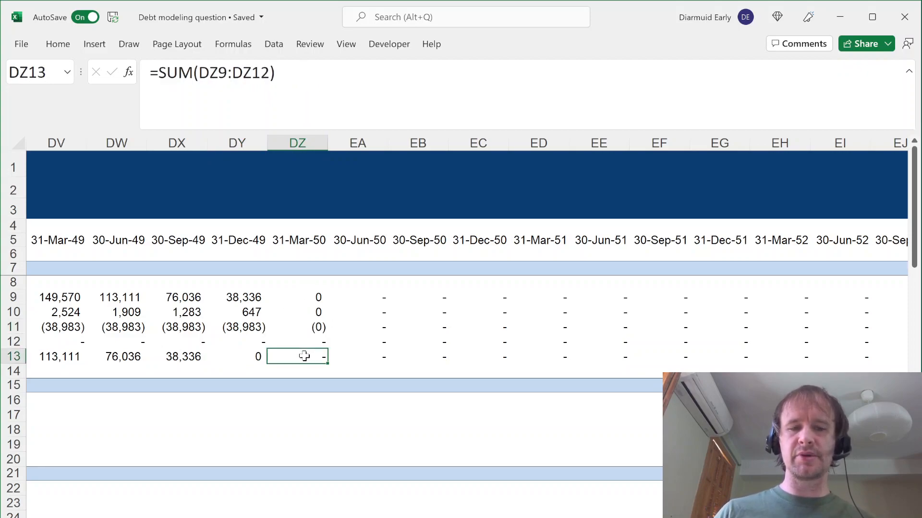
pyautogui.hotkey('ctrl', 'shift', 'Right')
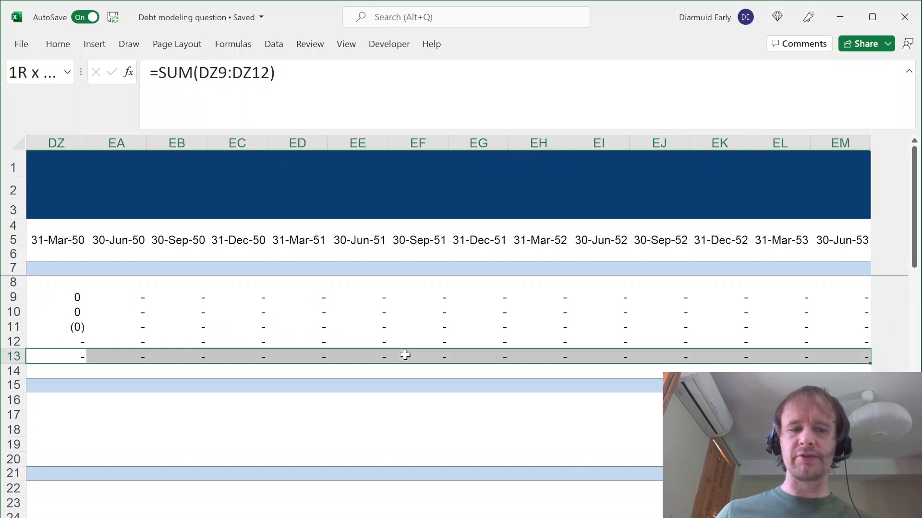
pyautogui.press('Left')
pyautogui.press('Right')
pyautogui.press('Up')
pyautogui.press('Up')
pyautogui.press('Down')
pyautogui.press('Left')
pyautogui.press('Down')
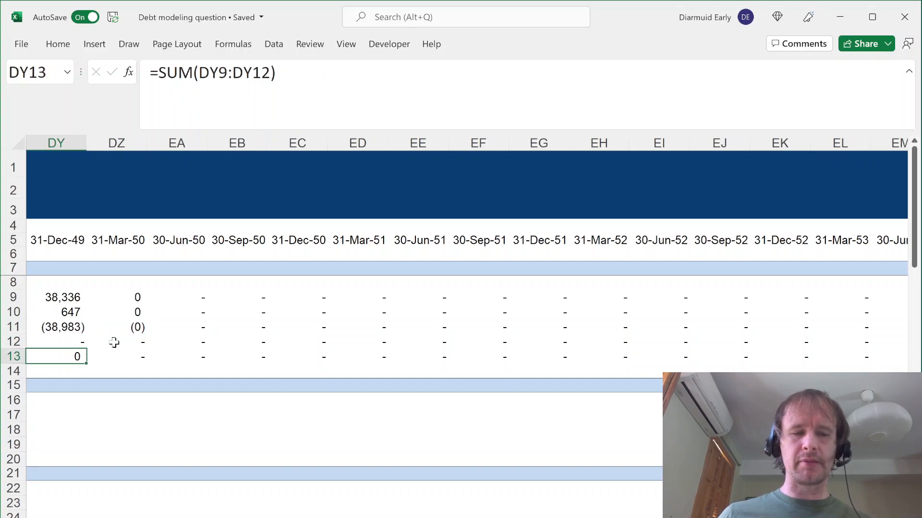
# Step: Check the unrounded closing balance in DY13 again using the General format sample, keeping the custom format
pyautogui.hotkey('ctrl', 'shift', 'Right')
pyautogui.press('Left')
pyautogui.press('Left')
pyautogui.press('Right')
pyautogui.press('Right')
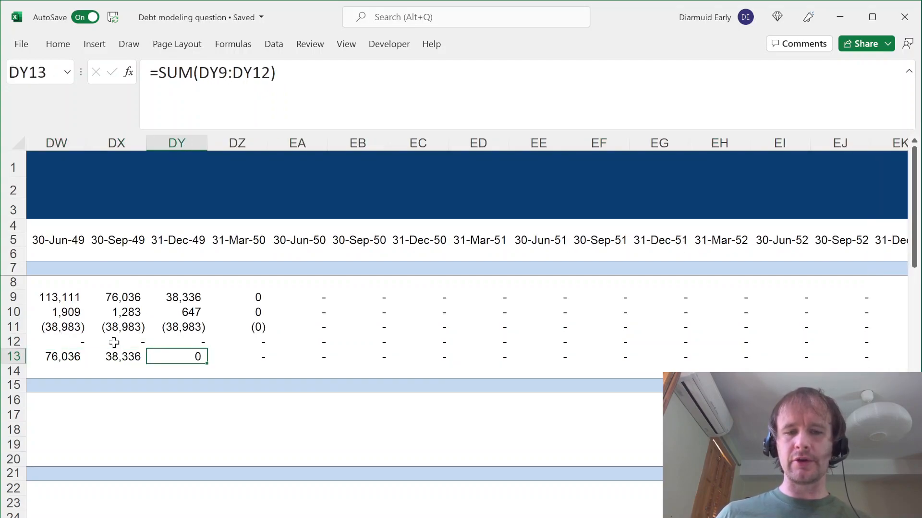
pyautogui.hotkey('ctrl', '1')
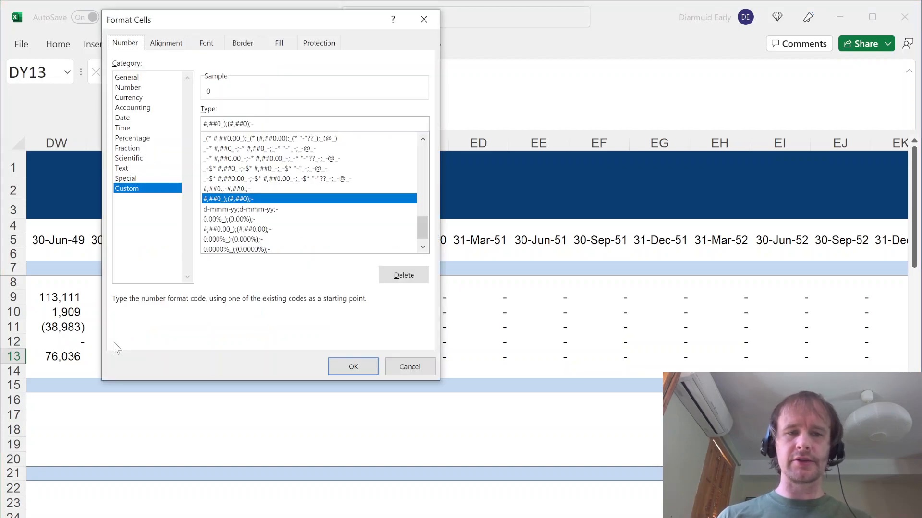
pyautogui.click(138, 77)
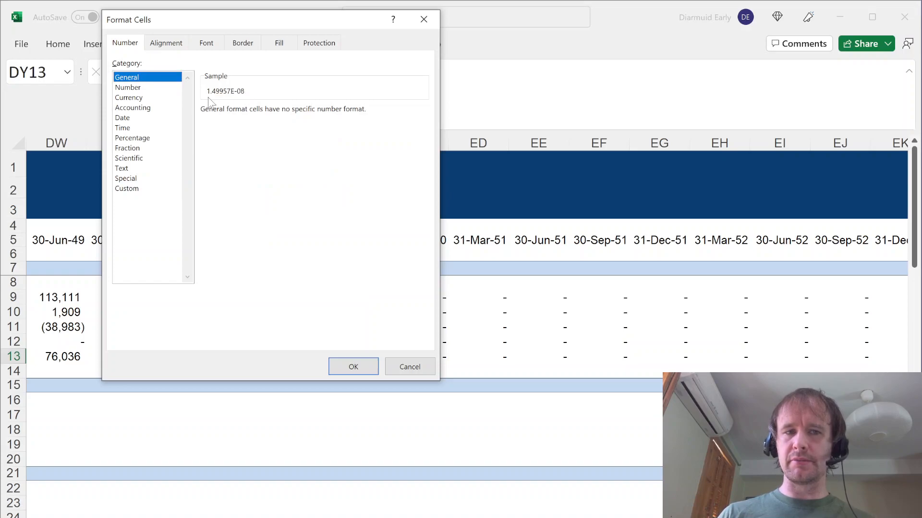
pyautogui.press('Return')
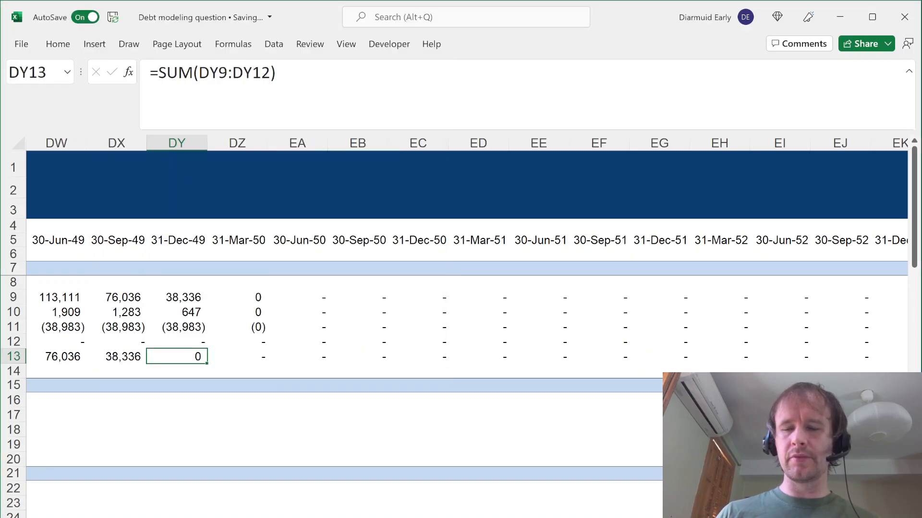
# Step: Examine the Opening, Interest and Payment formulas for 31-Dec-49 in column DY, and return to the Mortgage labels
pyautogui.press('Up')
pyautogui.press('Up')
pyautogui.press('Up')
pyautogui.press('Up')
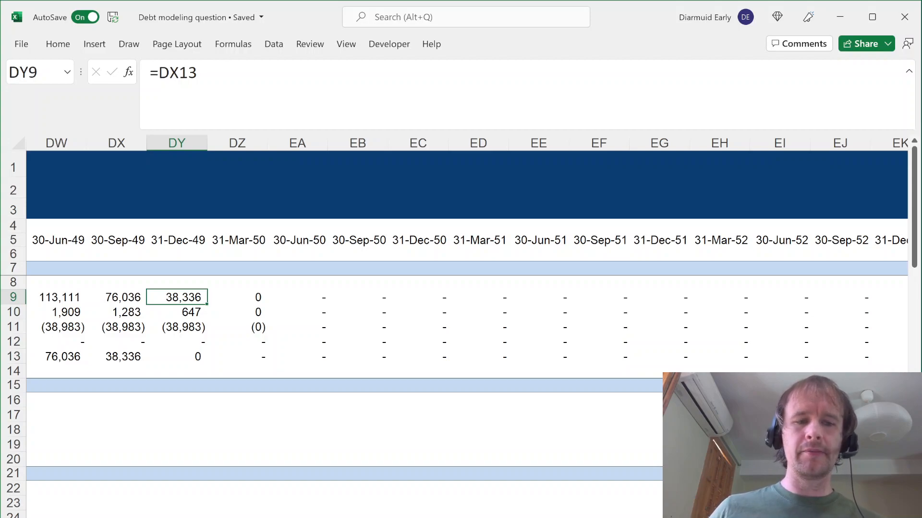
pyautogui.press('Down')
pyautogui.press('Down')
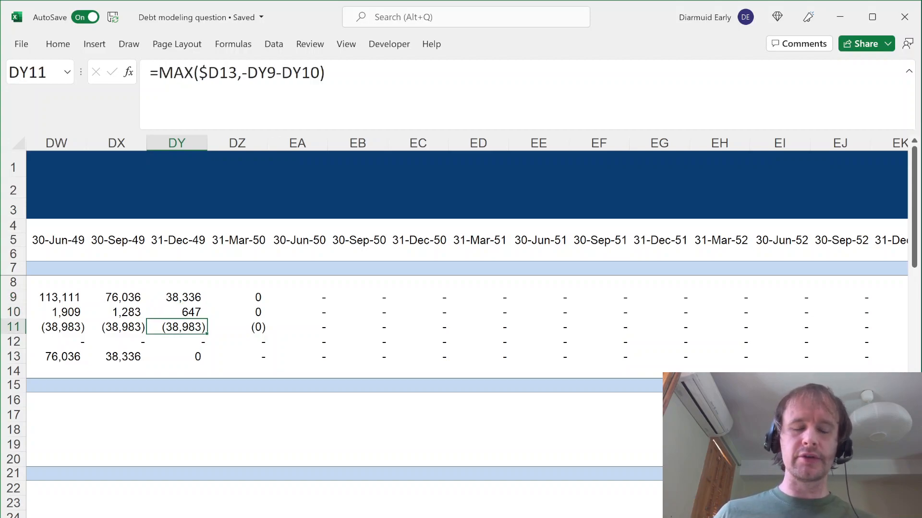
pyautogui.press('Up')
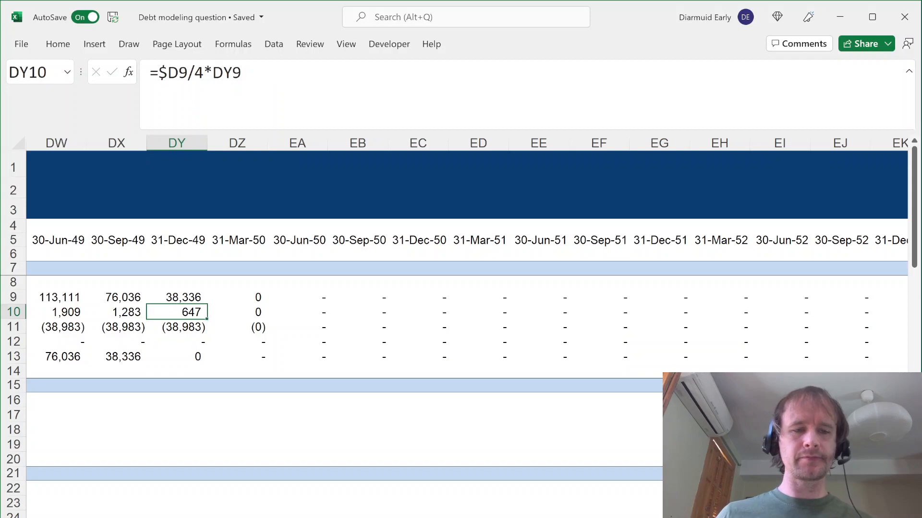
pyautogui.hotkey('ctrl', 'Left')
pyautogui.press('Home')
pyautogui.press('Right')
pyautogui.press('Down')
pyautogui.press('Down')
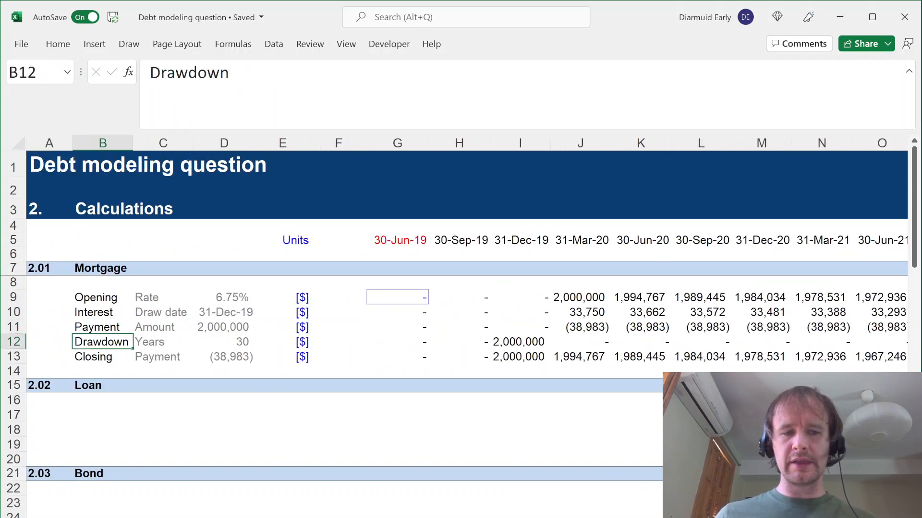
# Step: Copy the five Mortgage rows from Opening to Closing, rows 9 to 13
pyautogui.press('Up')
pyautogui.press('Up')
pyautogui.press('Up')
pyautogui.hotkey('shift', 'space')
pyautogui.hotkey('shift', 'Down')
pyautogui.hotkey('shift', 'Down')
pyautogui.hotkey('shift', 'Down')
pyautogui.hotkey('shift', 'Down')
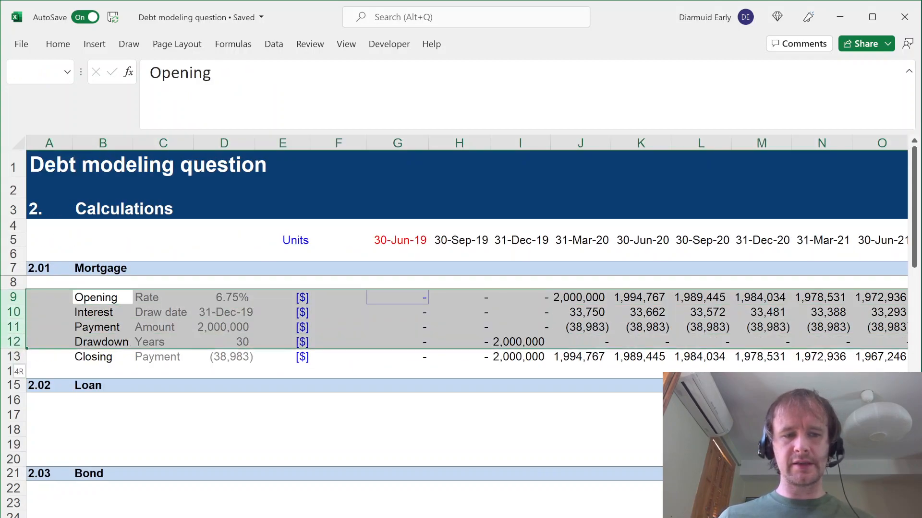
pyautogui.hotkey('ctrl', 'c')
# Step: Insert the copied Mortgage rows at row 17 in the Loan section
pyautogui.press('Down')
pyautogui.press('Down')
pyautogui.press('Down')
pyautogui.press('Down')
pyautogui.press('Down')
pyautogui.press('Down')
pyautogui.press('Down')
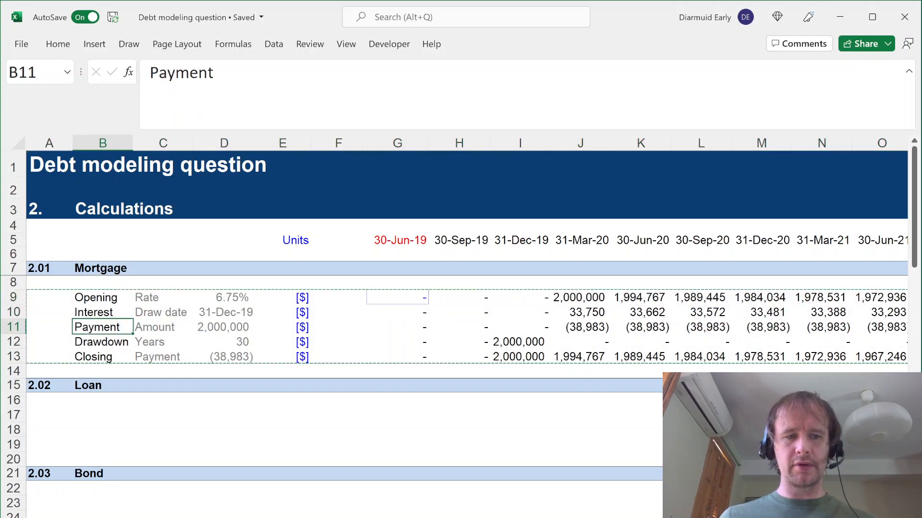
pyautogui.press('Down')
pyautogui.hotkey('shift', 'space')
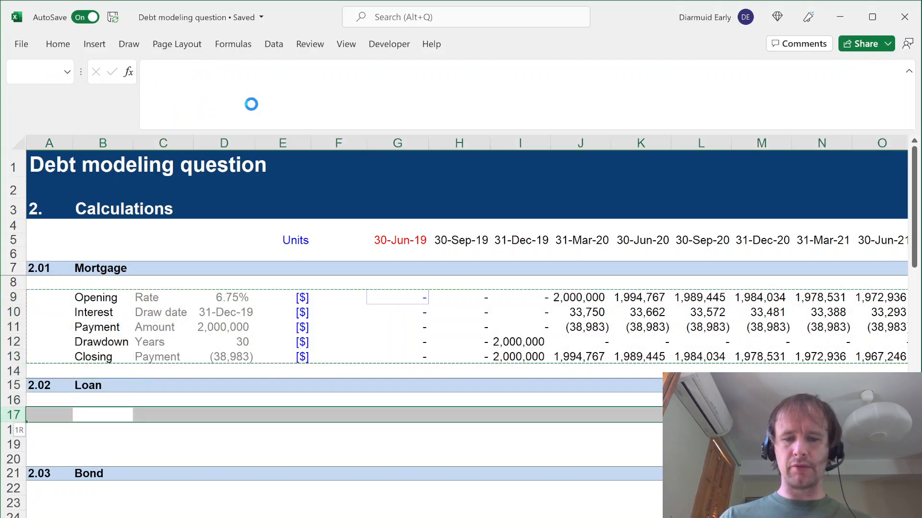
pyautogui.hotkey('ctrl', 'shift', '=')
# Step: Delete the three surplus blank rows 22 to 24 between the Loan block and the Bond heading
pyautogui.press('Down')
pyautogui.press('Down')
pyautogui.press('Down')
pyautogui.press('Down')
pyautogui.press('Down')
pyautogui.press('Down')
pyautogui.press('Down')
pyautogui.press('Down')
pyautogui.press('Down')
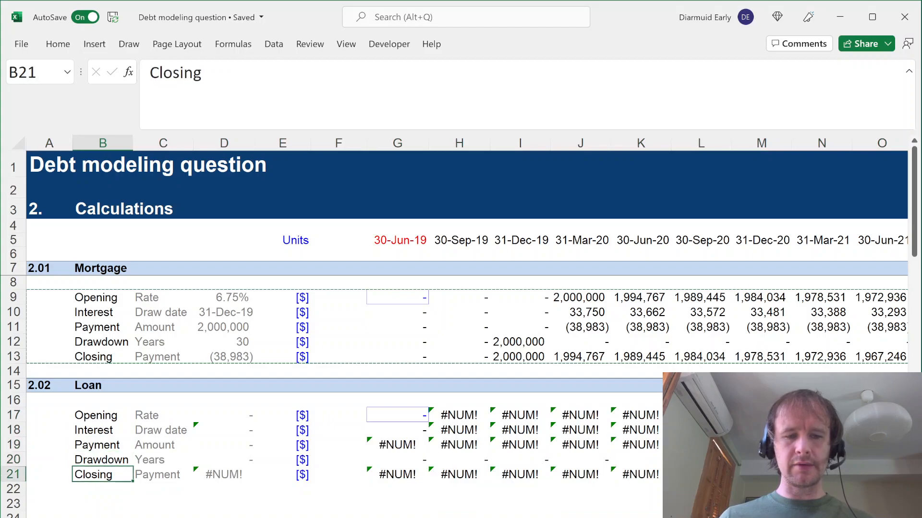
pyautogui.press('Up')
pyautogui.press('Up')
pyautogui.hotkey('shift', 'space')
pyautogui.hotkey('shift', 'Up')
pyautogui.hotkey('shift', 'Up')
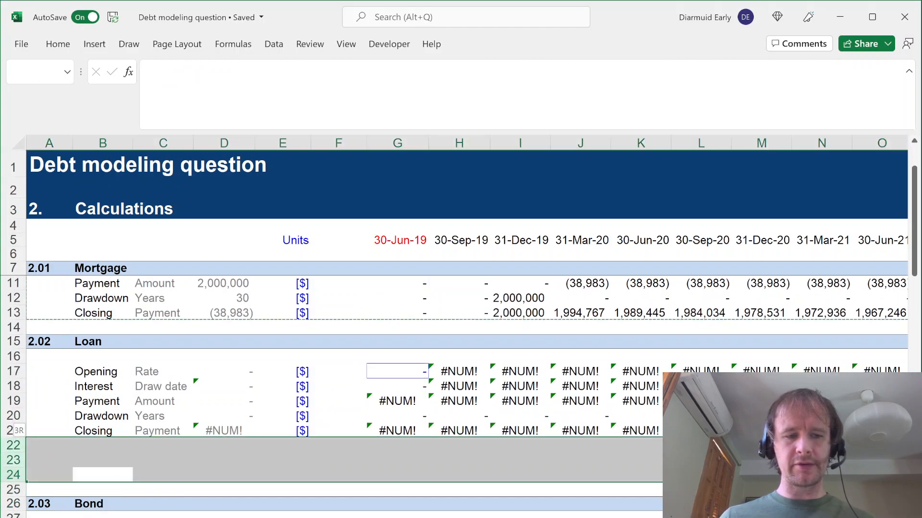
pyautogui.hotkey('ctrl', '-')
# Step: Link the Loan rate in D17 to the capitalization-period interest rate with =Assumptions!E38
pyautogui.press('Up')
pyautogui.press('Up')
pyautogui.press('Up')
pyautogui.press('Up')
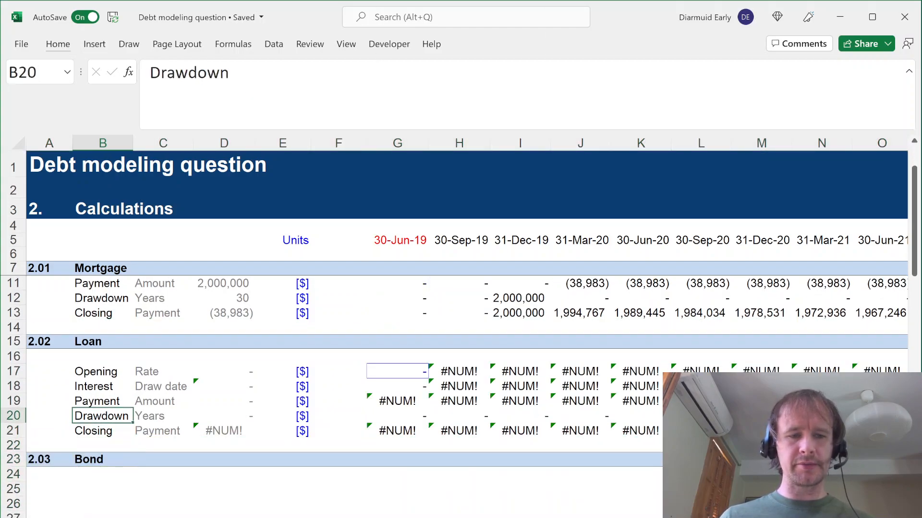
pyautogui.press('Right')
pyautogui.press('Up')
pyautogui.press('Up')
pyautogui.press('Right')
pyautogui.press('Up')
pyautogui.write('=')
pyautogui.hotkey('ctrl', 'pageup')
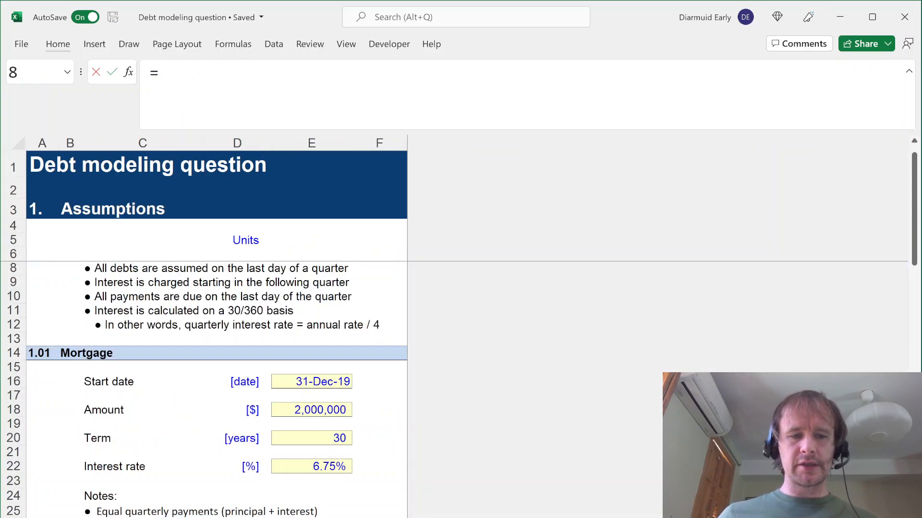
pyautogui.scroll(-6, 278, 379)
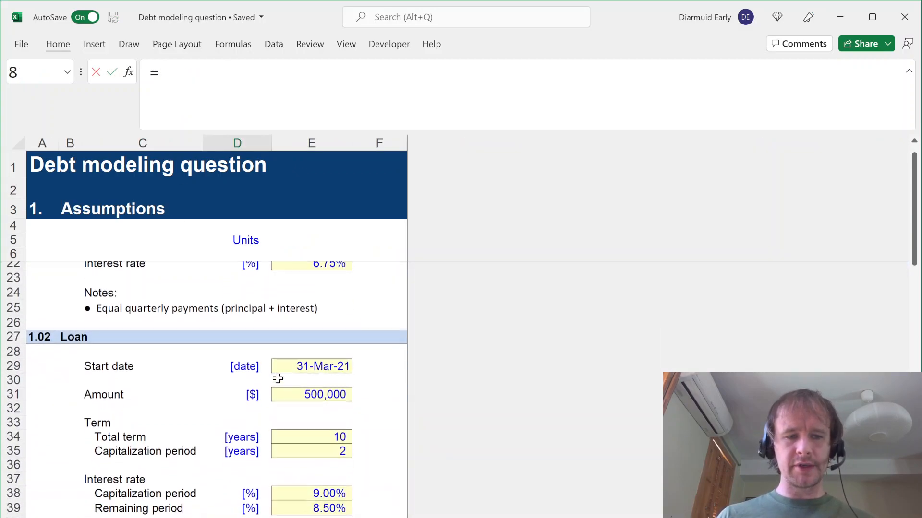
pyautogui.click(310, 437)
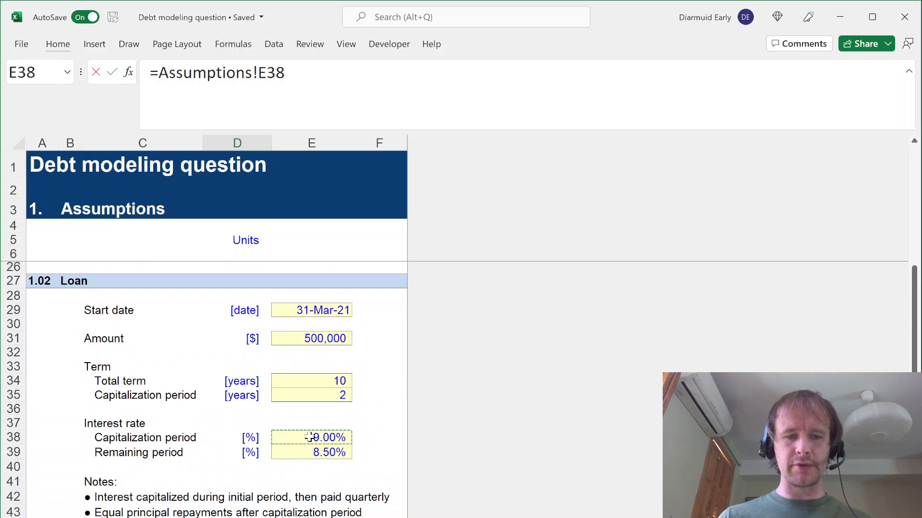
pyautogui.press('Return')
# Step: Move the Loan labels and values from Draw date to Payment, C18:D21, down one row
pyautogui.press('Left')
pyautogui.hotkey('shift', 'Right')
pyautogui.hotkey('shift', 'Down')
pyautogui.hotkey('shift', 'Down')
pyautogui.hotkey('shift', 'Down')
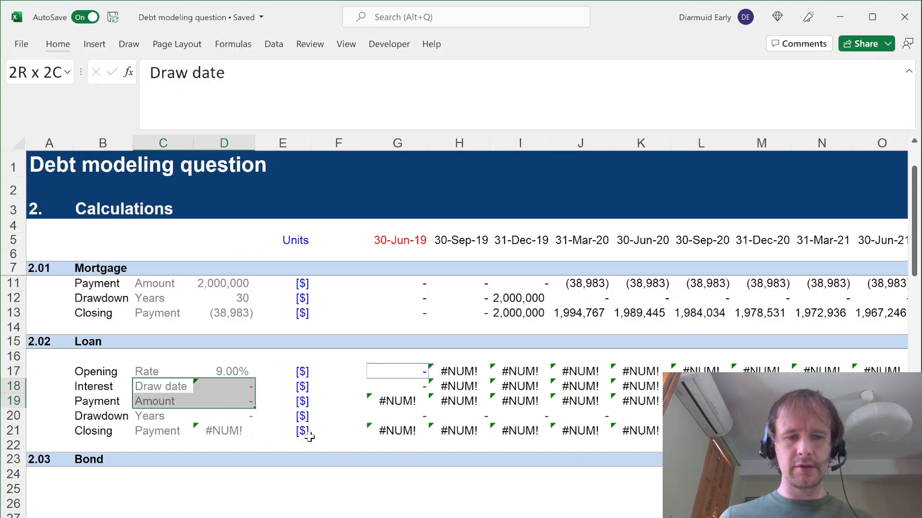
pyautogui.hotkey('ctrl', 'x')
pyautogui.press('Down')
pyautogui.hotkey('ctrl', 'v')
# Step: Fill the Loan rate label and link down into row 18, and label the two rates Rate 1 and Rate 2
pyautogui.press('Up')
pyautogui.press('Up')
pyautogui.press('Return')
pyautogui.write('Rate')
pyautogui.press('Escape')
pyautogui.hotkey('shift', 'Right')
pyautogui.hotkey('ctrl', 'd')
pyautogui.press('Left')
pyautogui.press('Right')
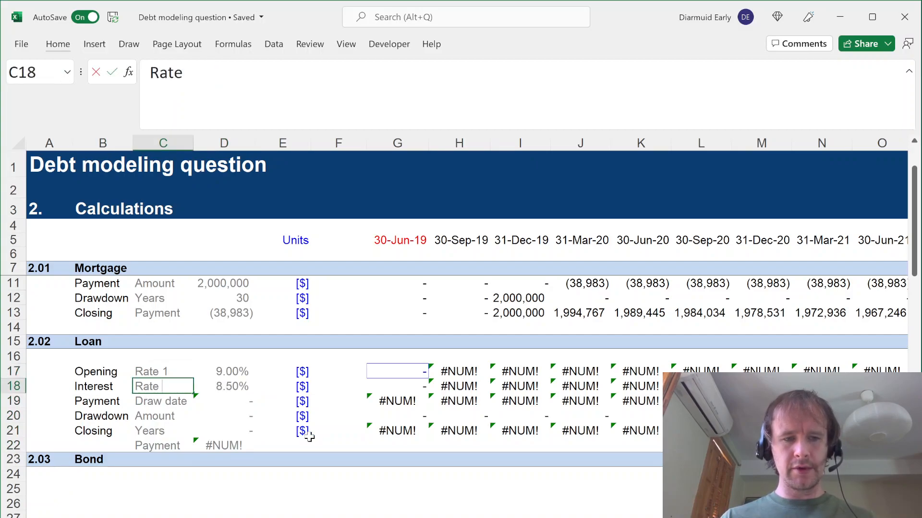
pyautogui.write('2')
pyautogui.press('Return')
# Step: Check the two rate links, and link the Loan draw date in D19 to the start date in Assumptions!E29
pyautogui.press('Right')
pyautogui.press('Up')
pyautogui.press('F2')
pyautogui.press('Escape')
pyautogui.press('Left')
pyautogui.press('Down')
pyautogui.press('Right')
pyautogui.press('F2')
pyautogui.press('Escape')
pyautogui.write('=')
pyautogui.hotkey('ctrl', 'pageup')
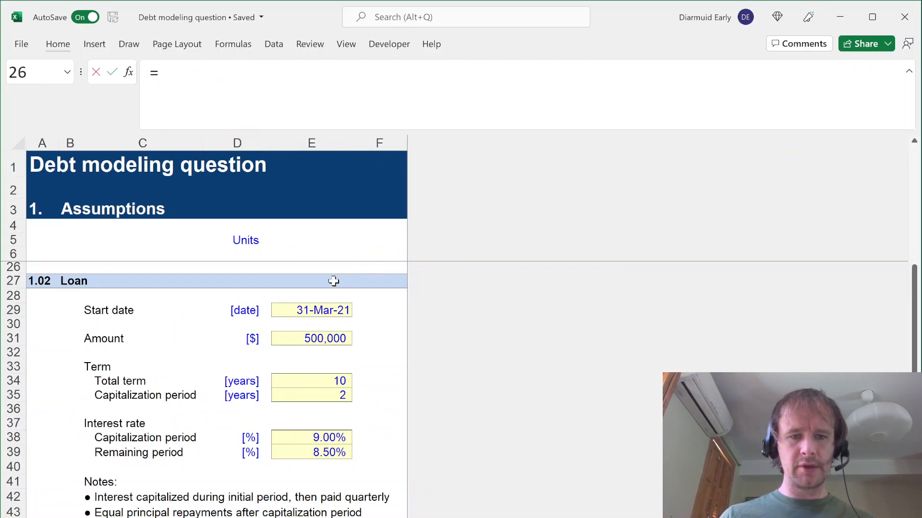
pyautogui.click(312, 307)
pyautogui.press('Return')
# Step: Link the Loan amount in D20 to the amount input with =Assumptions!E31
pyautogui.press('Down')
pyautogui.press('F2')
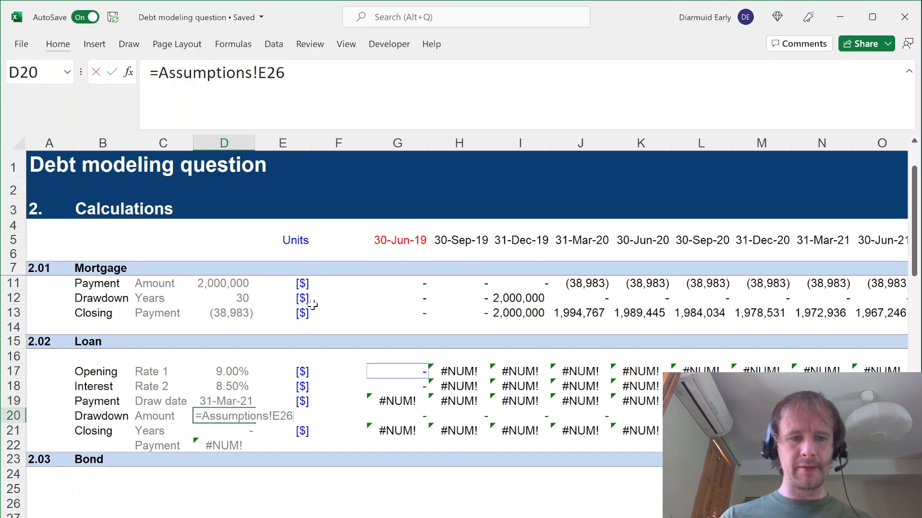
pyautogui.press('Escape')
pyautogui.write('=')
pyautogui.hotkey('ctrl', 'pageup')
pyautogui.click(308, 339)
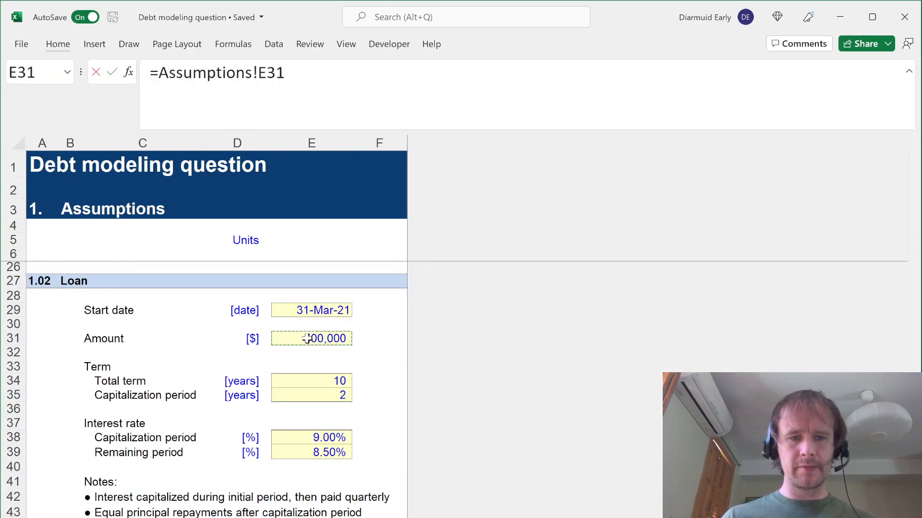
pyautogui.press('Return')
# Step: Link the Loan years in D21 to the total term with =Assumptions!E34
pyautogui.press('Down')
pyautogui.press('F2')
pyautogui.press('Escape')
pyautogui.write('=')
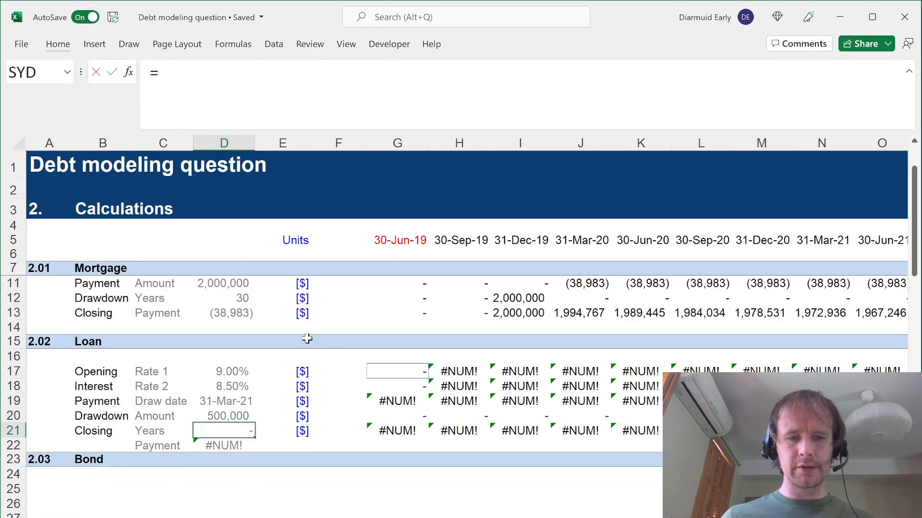
pyautogui.hotkey('ctrl', 'pageup')
pyautogui.click(307, 380)
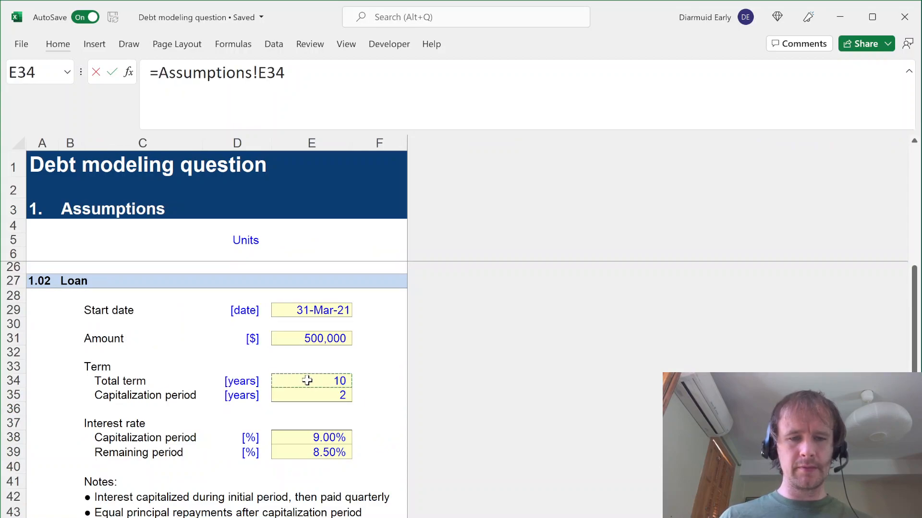
pyautogui.press('Return')
# Step: Clear the leftover Payment label and its value in row 22 of the Loan section
pyautogui.press('Left')
pyautogui.press('Left')
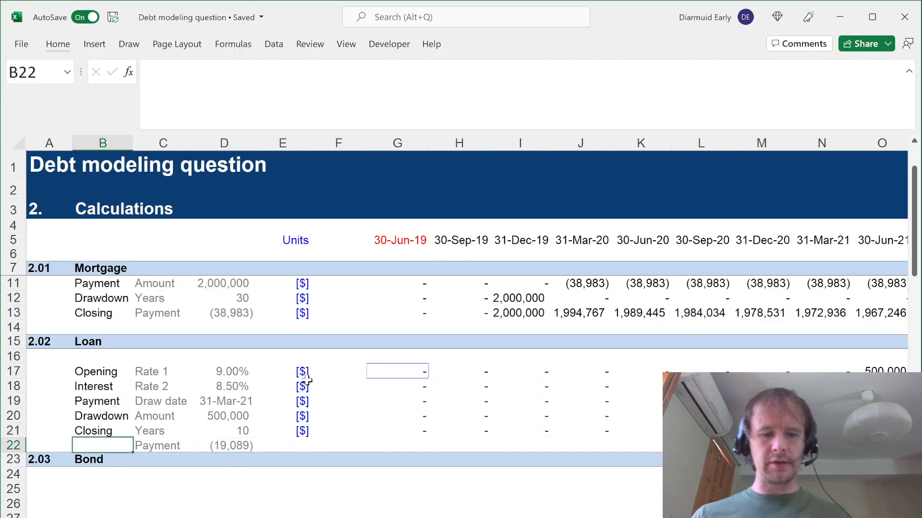
pyautogui.hotkey('shift', 'Right')
pyautogui.hotkey('shift', 'Right')
pyautogui.press('Delete')
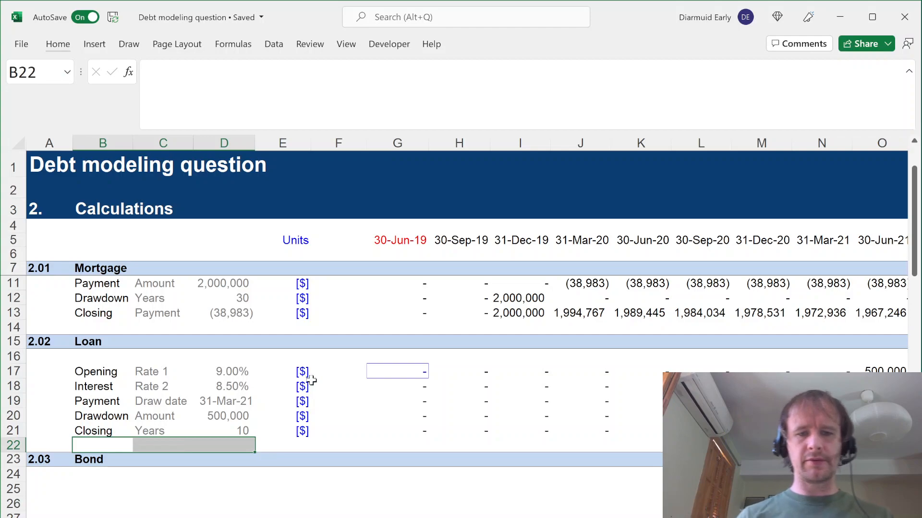
# Step: Examine the Loan's Drawdown, Interest and Payment formulas for 31-Mar-21 in column N
pyautogui.click(404, 377)
pyautogui.click(821, 416)
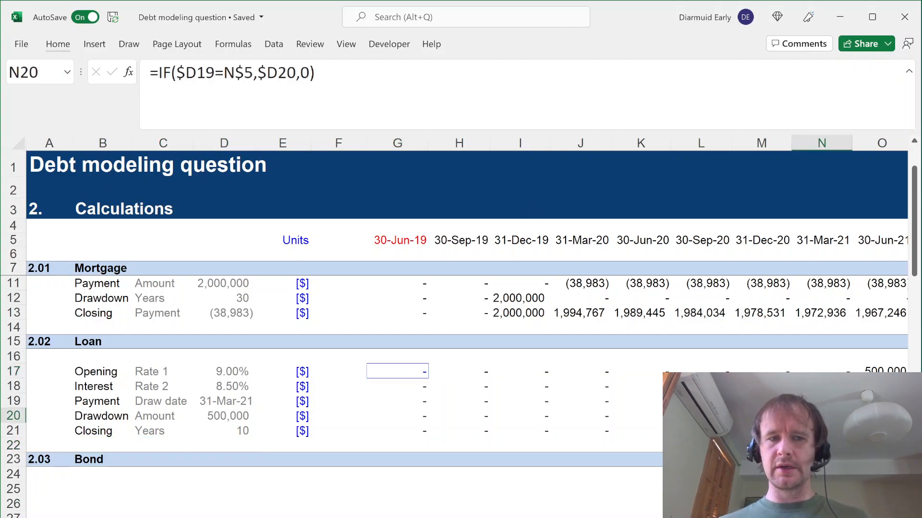
pyautogui.press('F2')
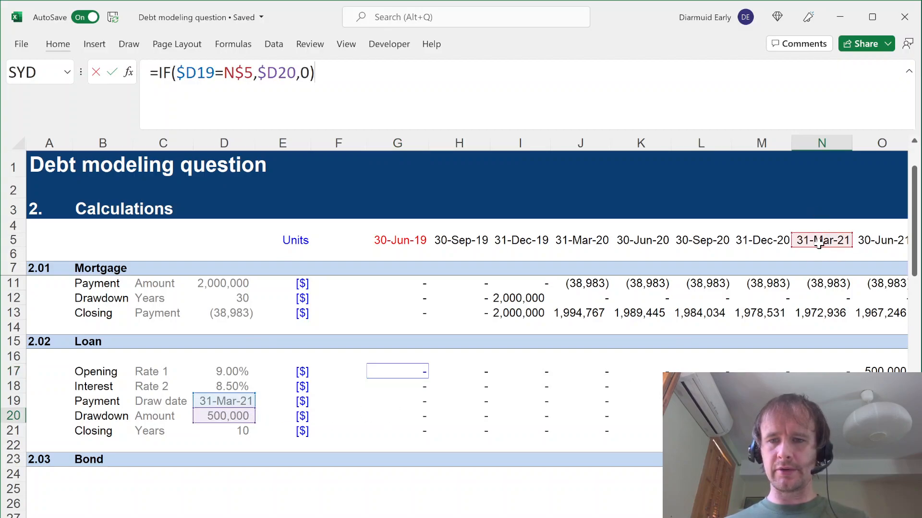
pyautogui.press('Escape')
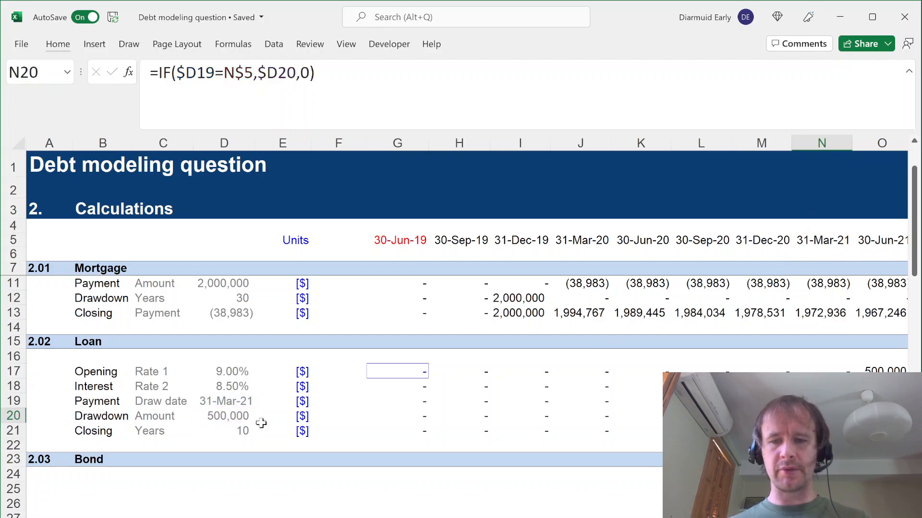
pyautogui.press('Up')
pyautogui.press('Up')
pyautogui.press('F2')
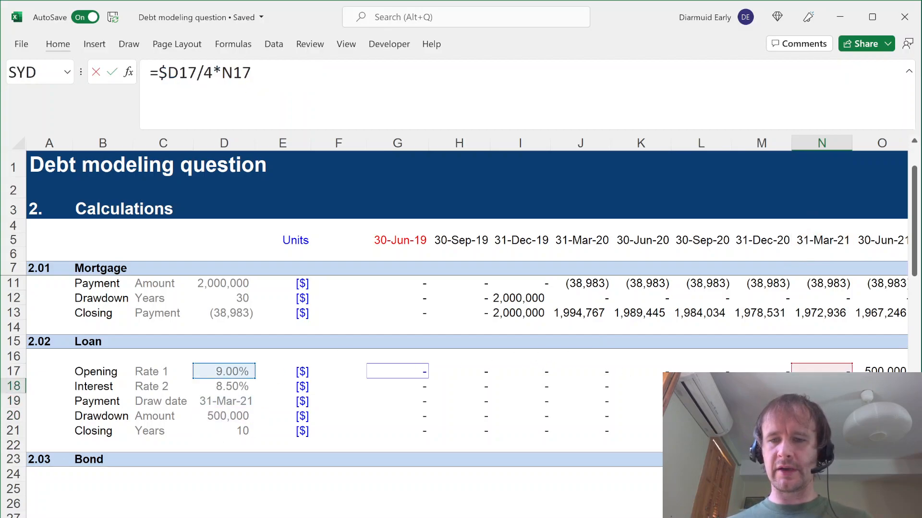
pyautogui.press('Escape')
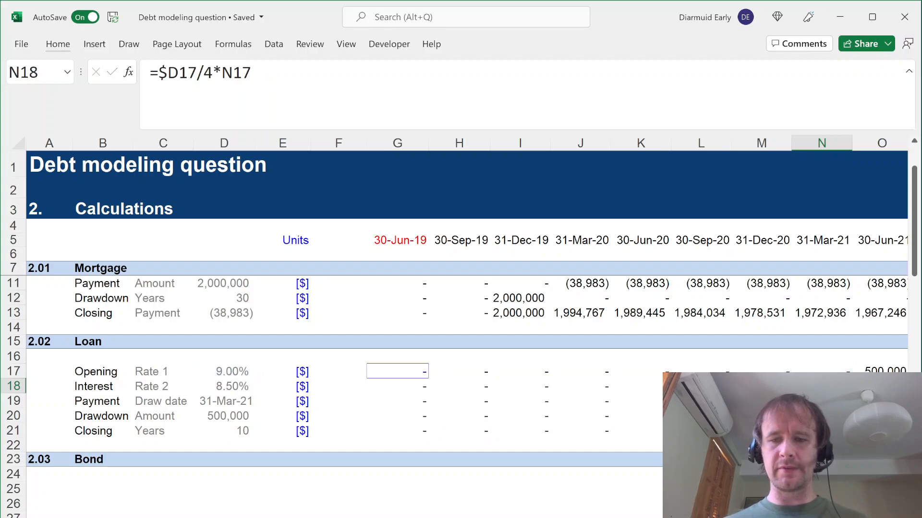
pyautogui.press('Down')
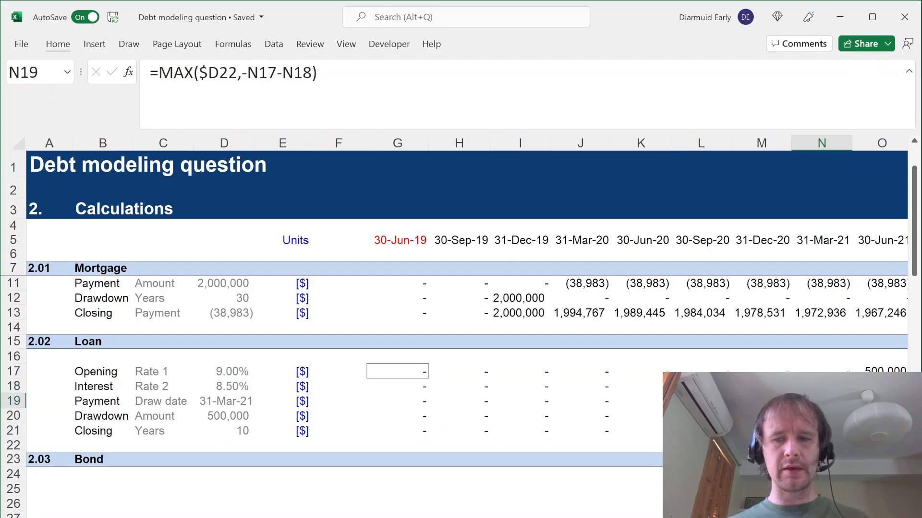
# Step: Clear the formulas across the entire Payment row of the Loan section, from column G to the final period
pyautogui.hotkey('ctrl', 'Left')
pyautogui.hotkey('ctrl', 'shift', 'Right')
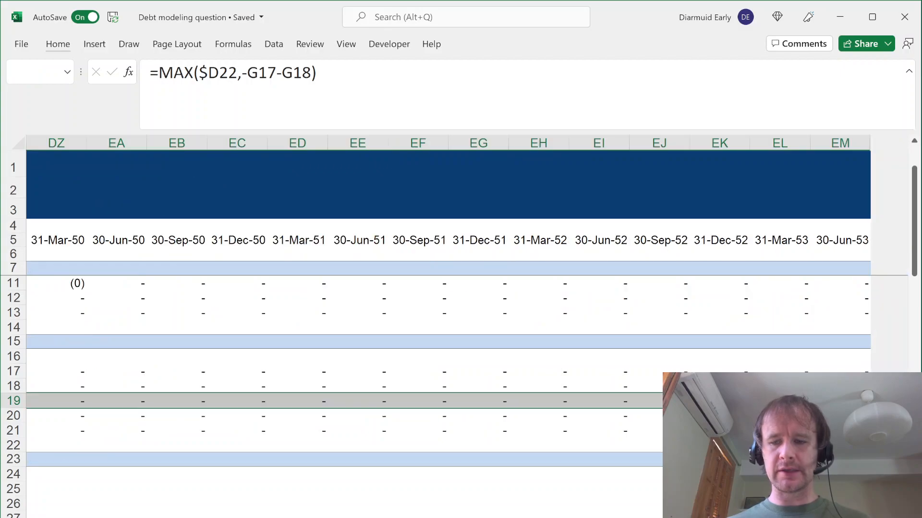
pyautogui.press('Delete')
# Step: Examine the Loan section's closing, drawdown, opening and interest formulas in the first periods
pyautogui.hotkey('ctrl', 'Left')
pyautogui.press('Left')
pyautogui.press('Down')
pyautogui.press('Right')
pyautogui.press('Right')
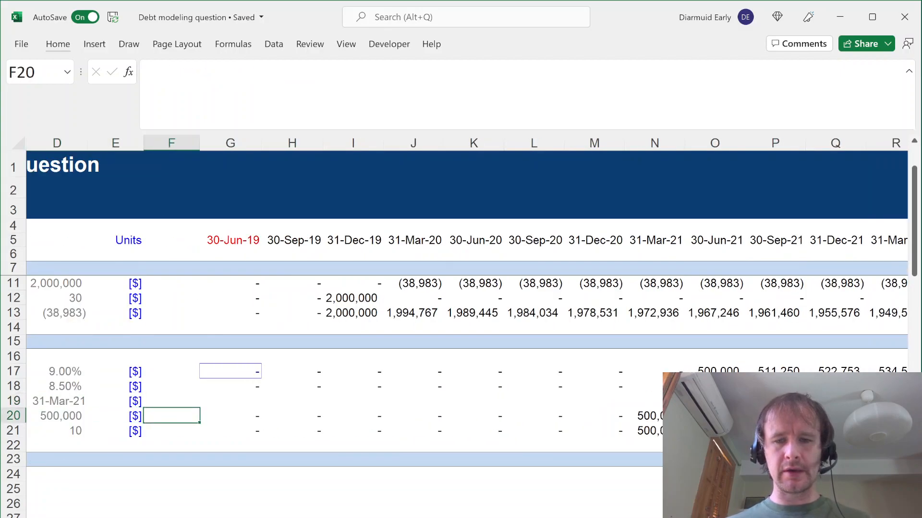
pyautogui.press('Right')
pyautogui.press('Down')
pyautogui.press('Left')
pyautogui.press('Left')
pyautogui.press('Left')
pyautogui.press('Left')
pyautogui.press('Left')
pyautogui.press('Left')
pyautogui.press('Right')
pyautogui.press('Right')
pyautogui.press('Right')
pyautogui.press('Right')
pyautogui.press('Right')
pyautogui.press('Right')
pyautogui.press('F2')
pyautogui.press('Escape')
pyautogui.press('Up')
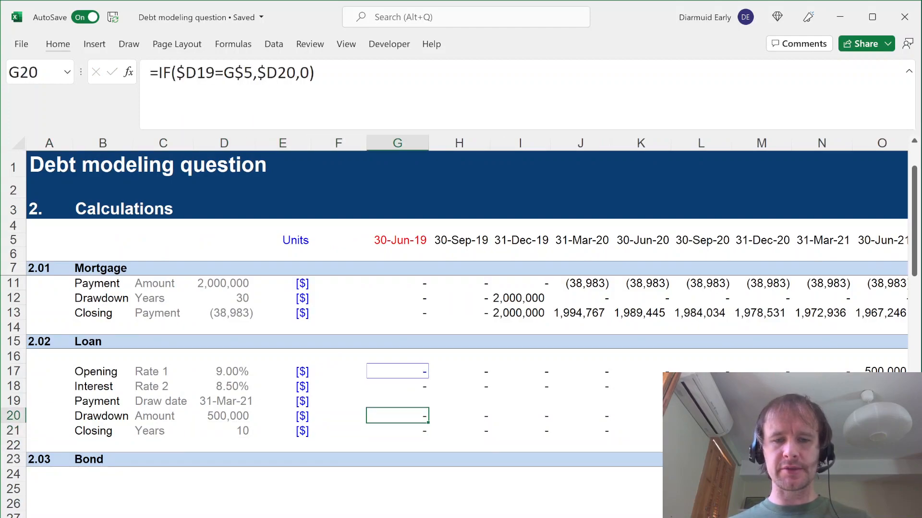
pyautogui.press('Right')
pyautogui.press('Up')
pyautogui.press('Up')
pyautogui.press('Up')
pyautogui.press('F2')
pyautogui.press('Return')
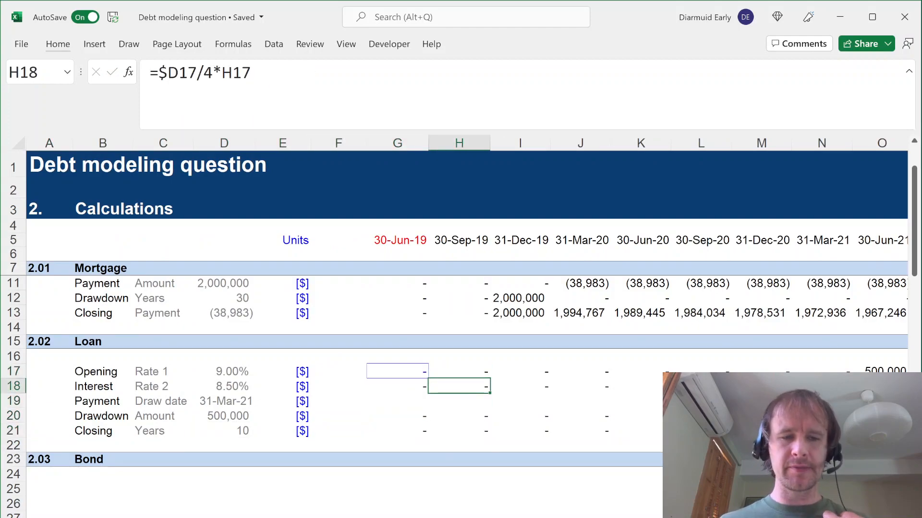
# Step: Insert two blank rows above the Opening row of the Loan section
pyautogui.press('Left')
pyautogui.press('Up')
pyautogui.press('Left')
pyautogui.hotkey('alt', 'h')
pyautogui.press('i')
pyautogui.press('r')
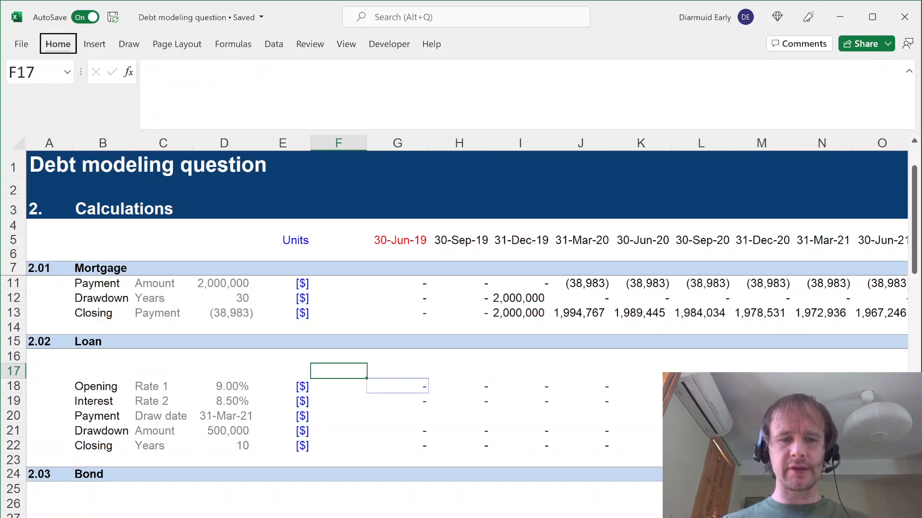
pyautogui.press('F4')
# Step: Label the first inserted Loan row "Payment count" in cell B17
pyautogui.press('Left')
pyautogui.press('Left')
pyautogui.press('Left')
pyautogui.press('Left')
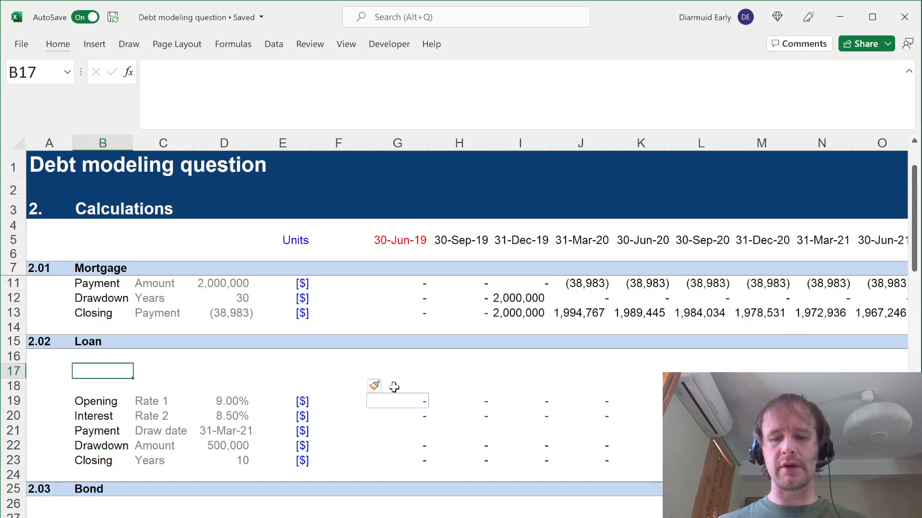
pyautogui.write('Payment c')
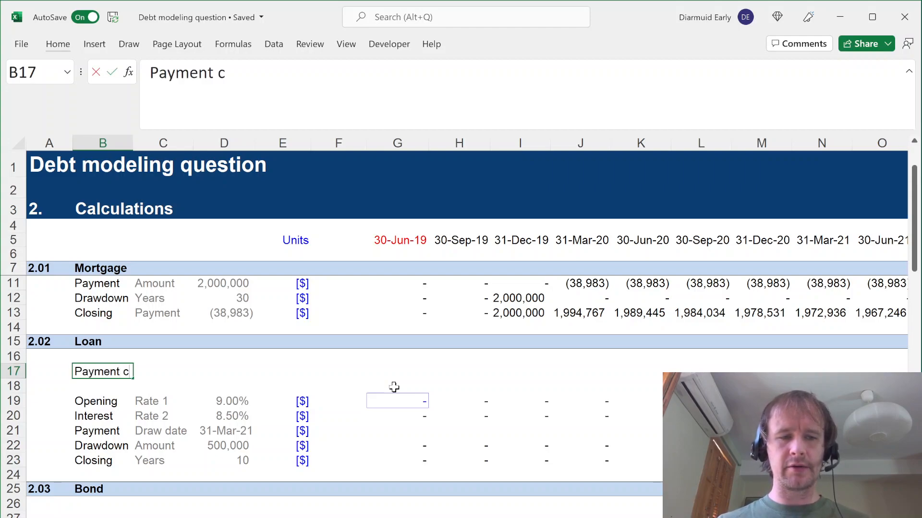
pyautogui.write('ount')
# Step: Copy the [$] unit cell's style to the Payment count row and set its unit to [#]
pyautogui.press('Right')
pyautogui.press('Right')
pyautogui.press('Right')
pyautogui.press('Right')
pyautogui.press('Down')
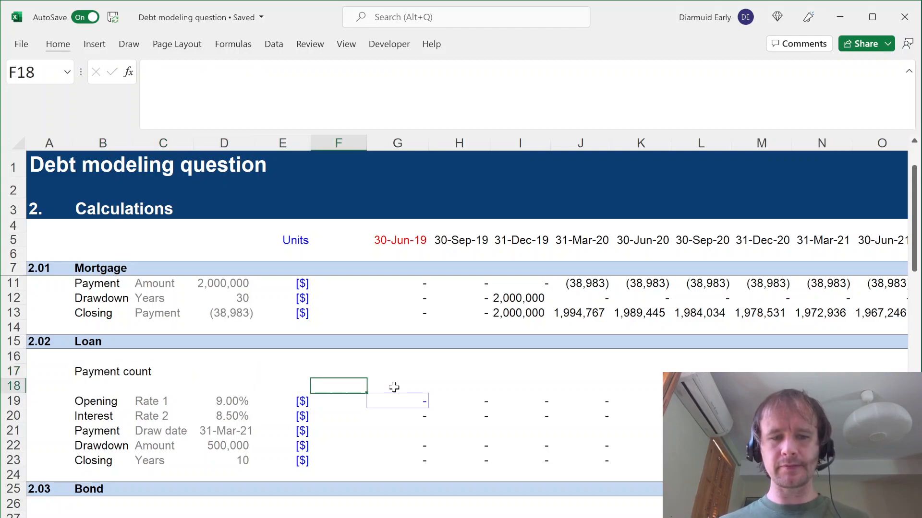
pyautogui.press('Left')
pyautogui.press('Down')
pyautogui.hotkey('ctrl', 'c')
pyautogui.press('Up')
pyautogui.press('Up')
pyautogui.hotkey('ctrl', 'v')
pyautogui.write('[')
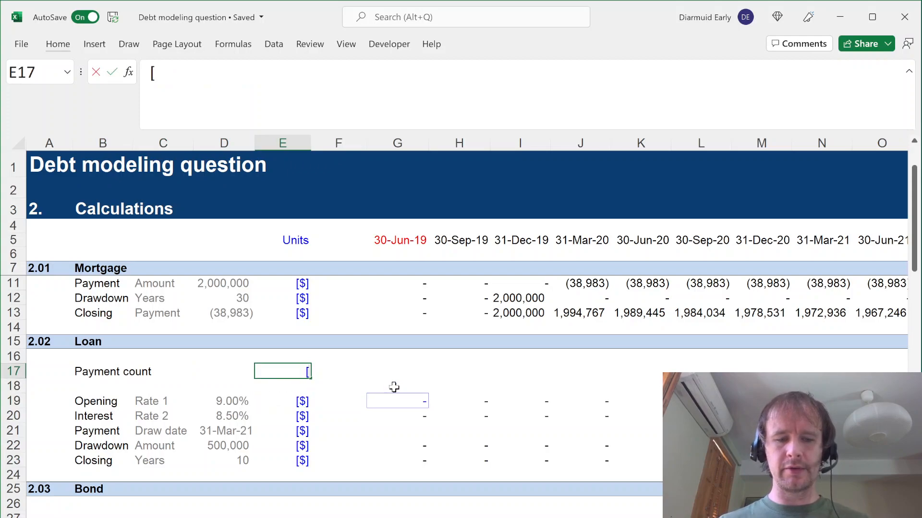
pyautogui.write('#]')
pyautogui.press('Return')
pyautogui.press('Up')
pyautogui.press('Right')
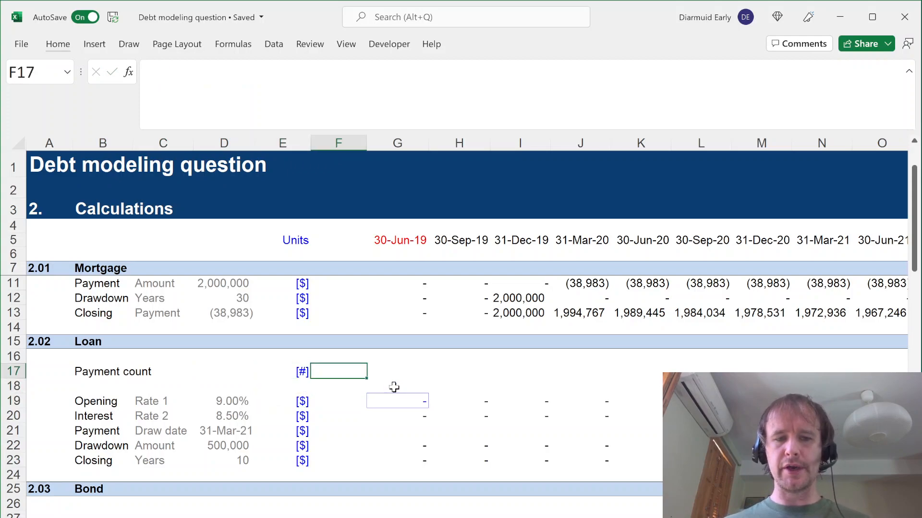
pyautogui.press('Right')
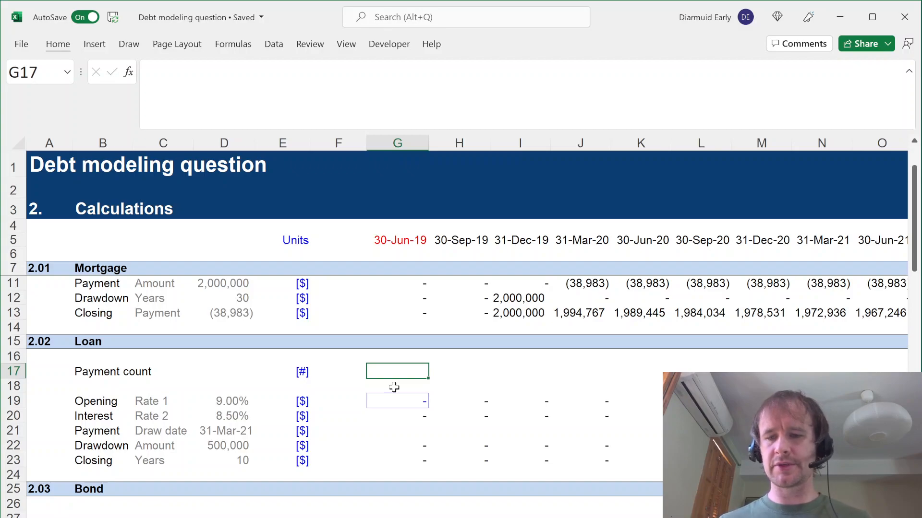
pyautogui.press('Down')
pyautogui.press('Left')
pyautogui.press('Down')
pyautogui.press('Down')
pyautogui.press('Down')
pyautogui.press('Left')
pyautogui.press('Left')
pyautogui.press('Up')
pyautogui.press('Up')
pyautogui.press('Left')
pyautogui.press('Right')
# Step: Enter =EOMONTH(D21,12*Assumptions!$E$35) in D17, using the loan's draw date and the capitalization period
pyautogui.press('Up')
pyautogui.press('Up')
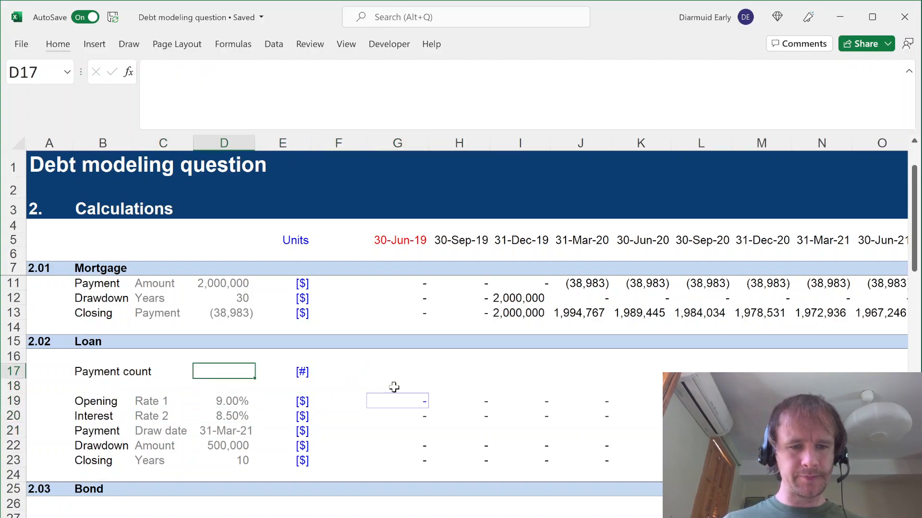
pyautogui.press('Down')
pyautogui.press('Up')
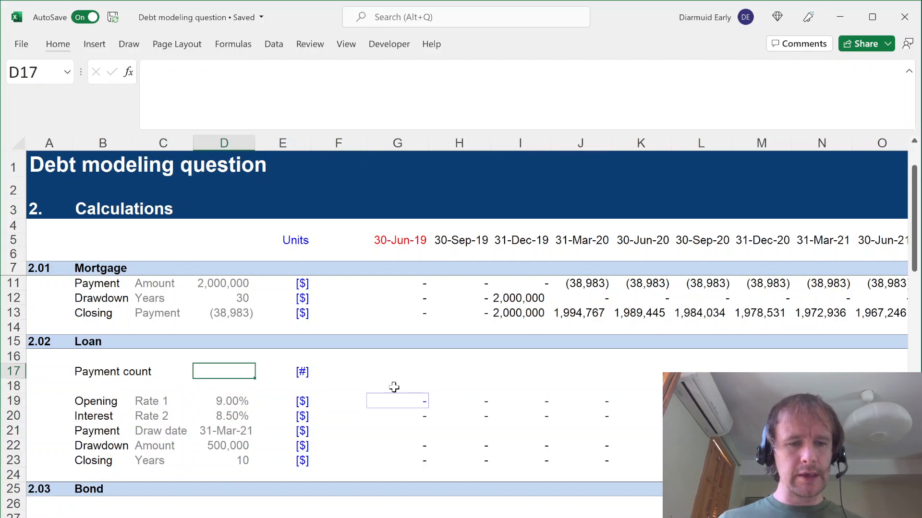
pyautogui.write('=')
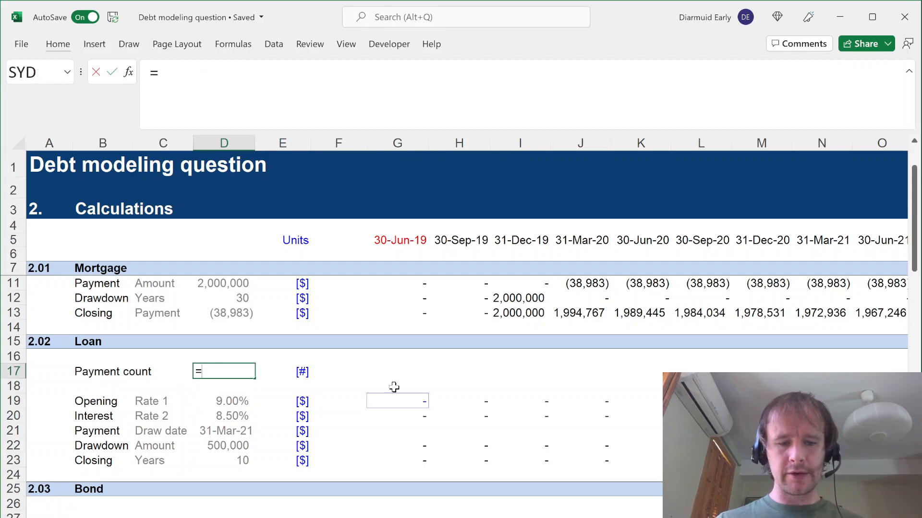
pyautogui.write('eom')
pyautogui.press('Tab')
pyautogui.press('Down')
pyautogui.press('Down')
pyautogui.press('Down')
pyautogui.press('Down')
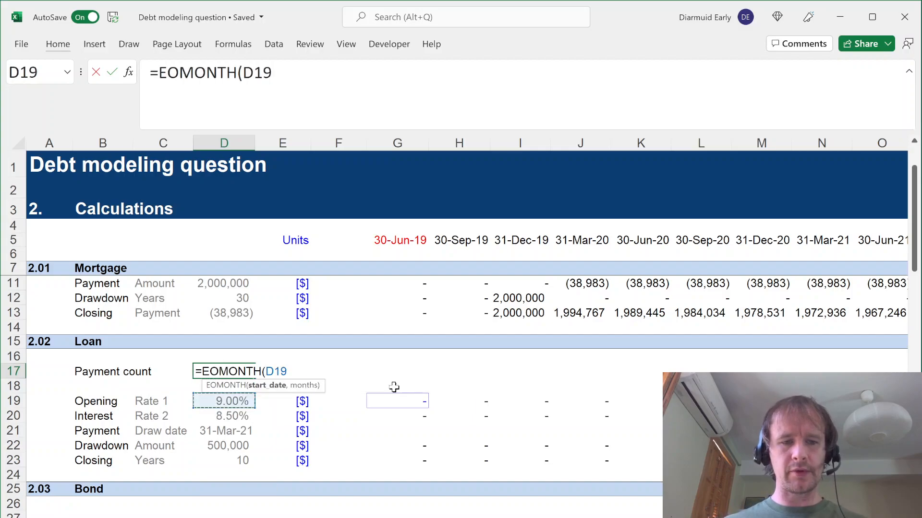
pyautogui.write(',')
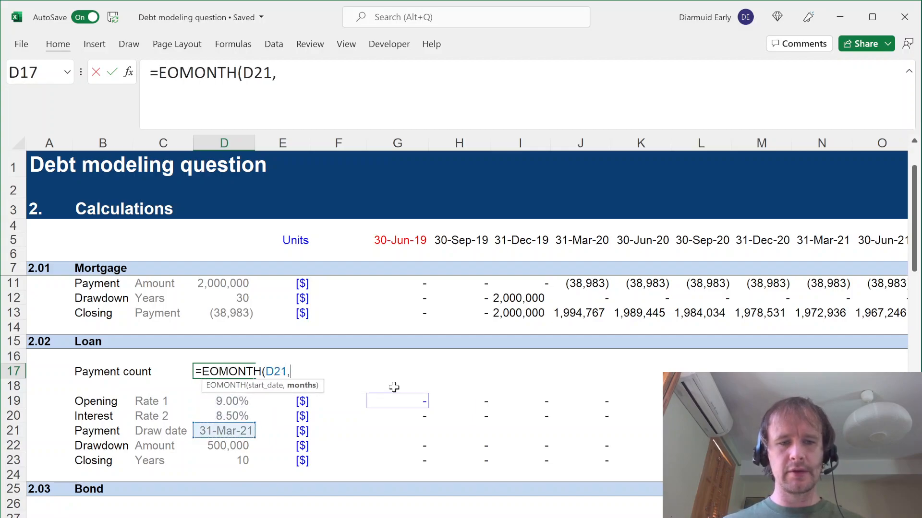
pyautogui.write('12*')
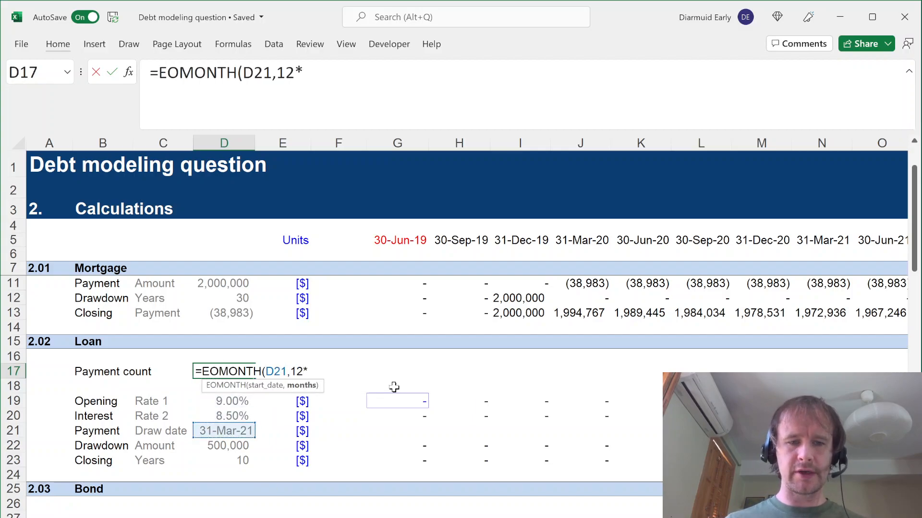
pyautogui.hotkey('ctrl', 'pageup')
pyautogui.click(338, 398)
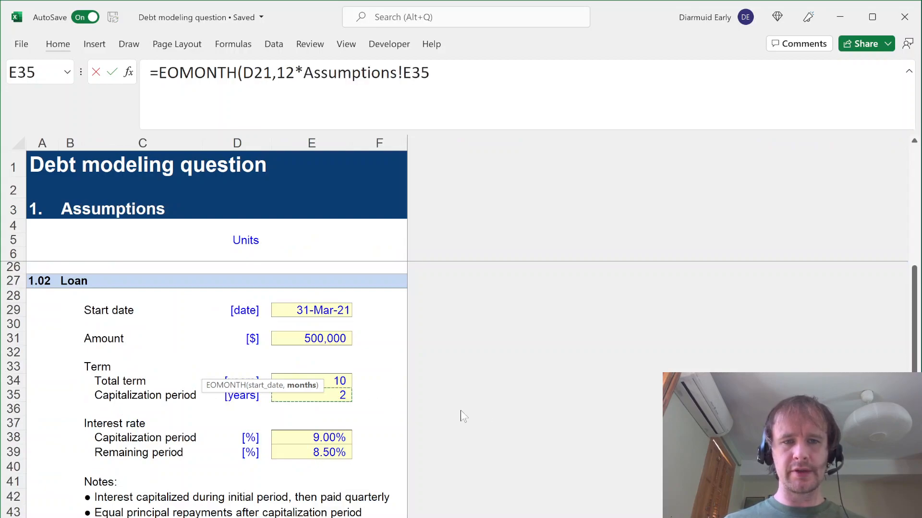
pyautogui.press('F4')
pyautogui.write(')')
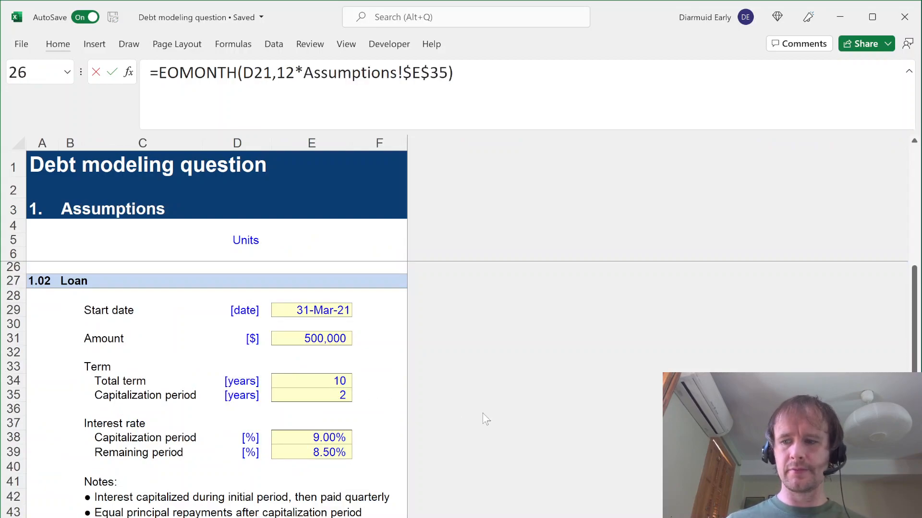
pyautogui.press('Return')
# Step: Paste only the formatting of the Draw date value in D21 onto the new date in D17
pyautogui.press('Down')
pyautogui.press('Down')
pyautogui.press('Down')
pyautogui.hotkey('ctrl', 'c')
pyautogui.press('Up')
pyautogui.press('Up')
pyautogui.press('Up')
pyautogui.press('Up')
pyautogui.hotkey('ctrl', 'alt', 'v')
pyautogui.press('t')
pyautogui.press('Return')
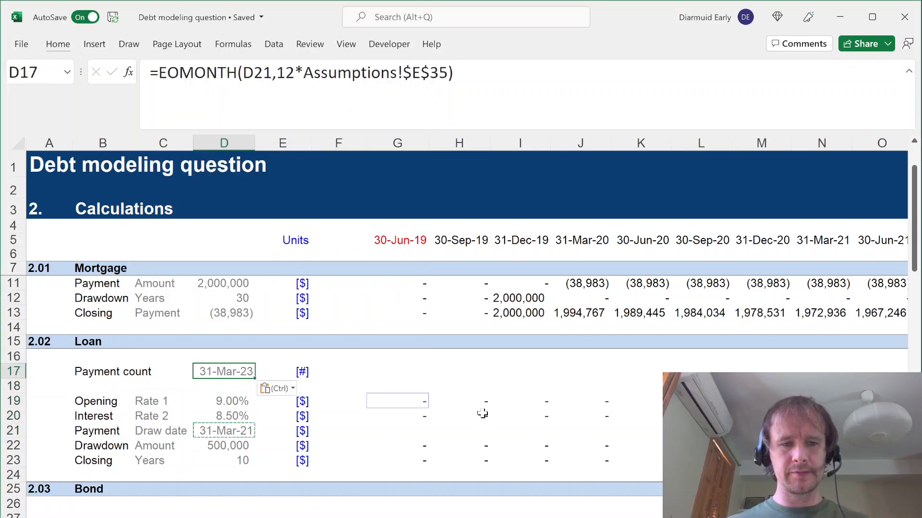
pyautogui.press('Escape')
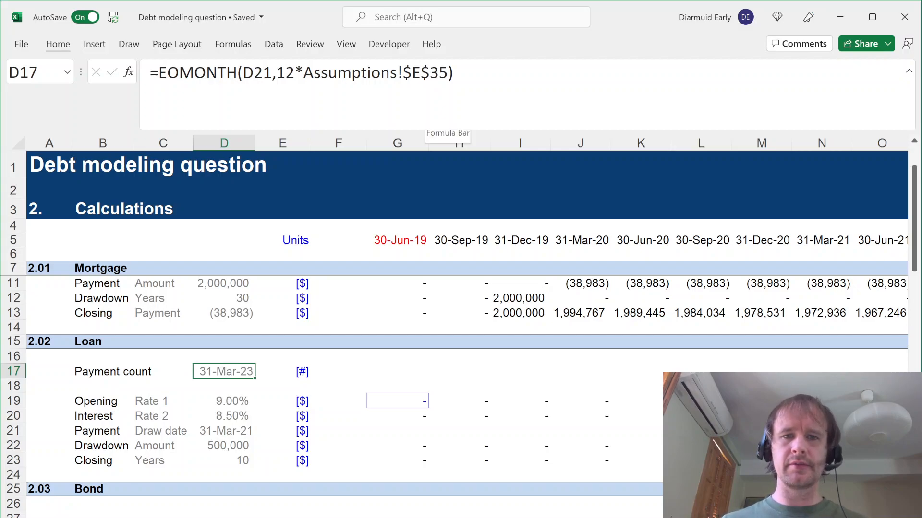
# Step: Add three months to the D17 date formula, making it =EOMONTH(D21,12*Assumptions!$E$35+3)
pyautogui.click(449, 72)
pyautogui.write('+3')
pyautogui.press('Return')
pyautogui.press('Up')
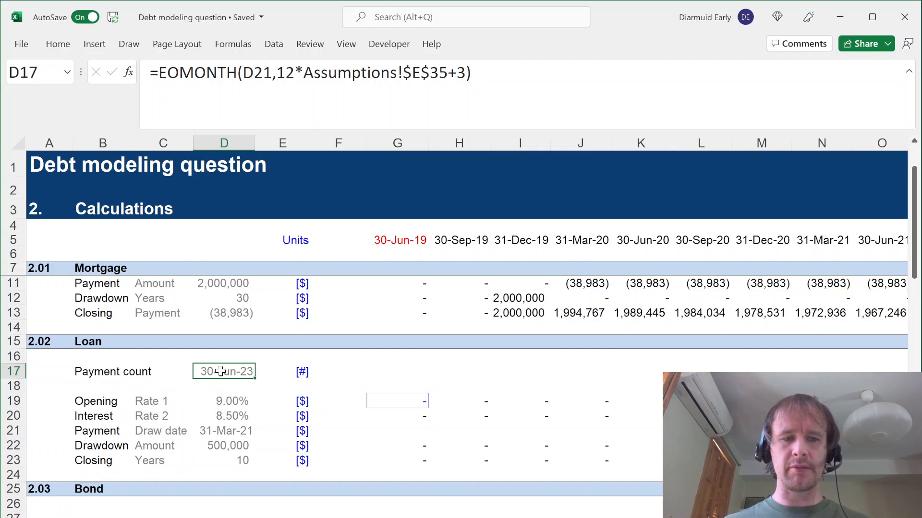
# Step: Label the date in the Payment count row "Pmt 1 date" in cell C17
pyautogui.click(153, 374)
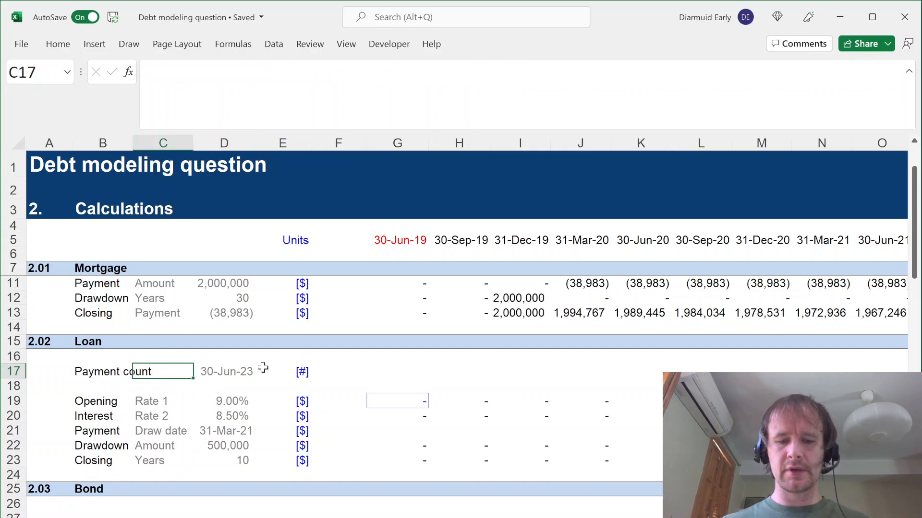
pyautogui.write('Pmt 1 date')
pyautogui.press('Return')
# Step: Auto-fit the width of column B to the "Payment count" label
pyautogui.press('Down')
pyautogui.hotkey('ctrl', 'c')
pyautogui.press('Up')
pyautogui.press('Up')
pyautogui.press('Left')
pyautogui.hotkey('alt', 'h')
pyautogui.press('o')
pyautogui.press('i')
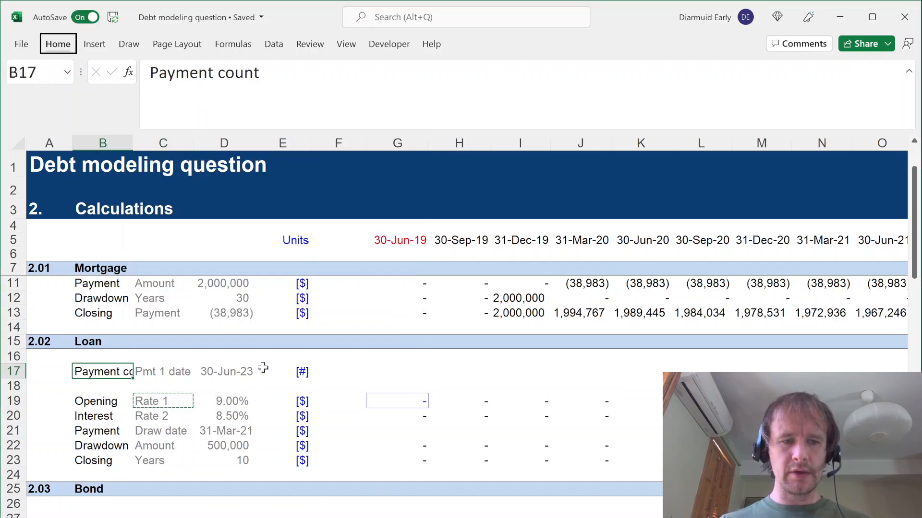
pyautogui.press('Right')
pyautogui.press('Right')
pyautogui.press('Right')
pyautogui.press('Right')
pyautogui.press('Right')
pyautogui.press('Escape')
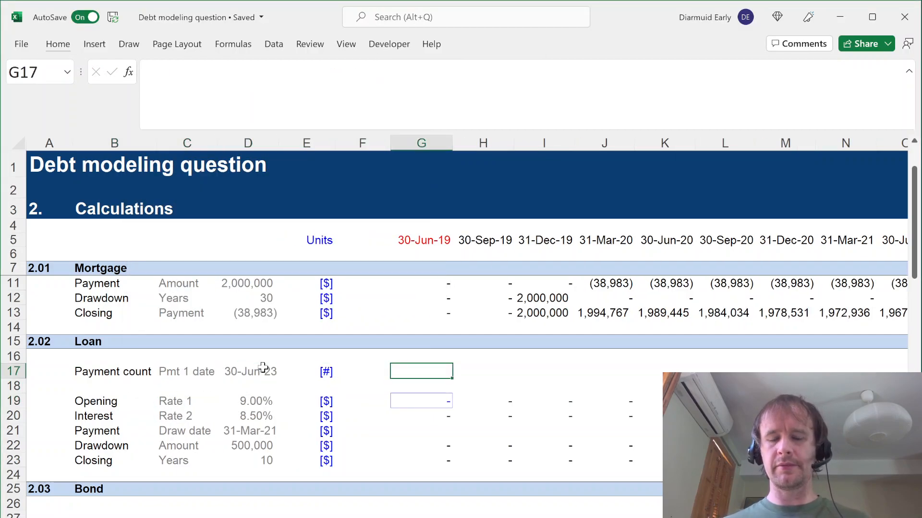
pyautogui.write('=if(')
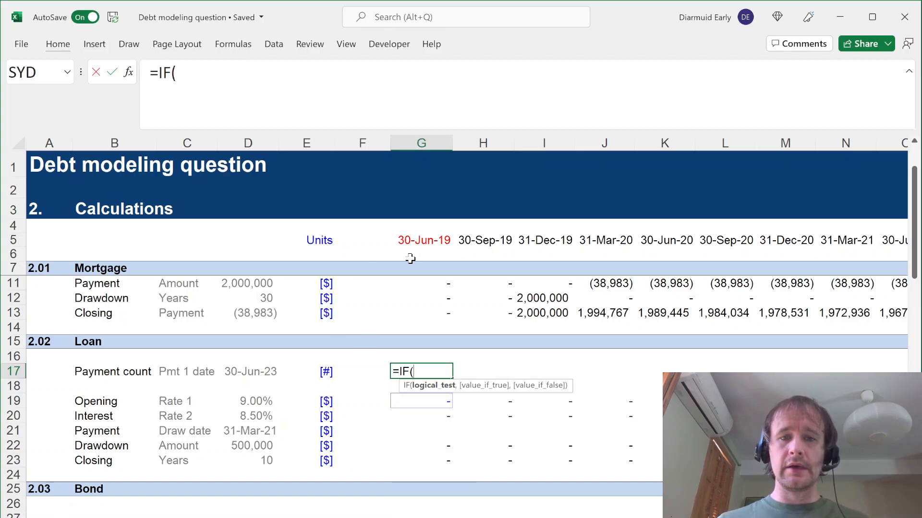
pyautogui.click(412, 241)
pyautogui.press('F4')
pyautogui.press('F4')
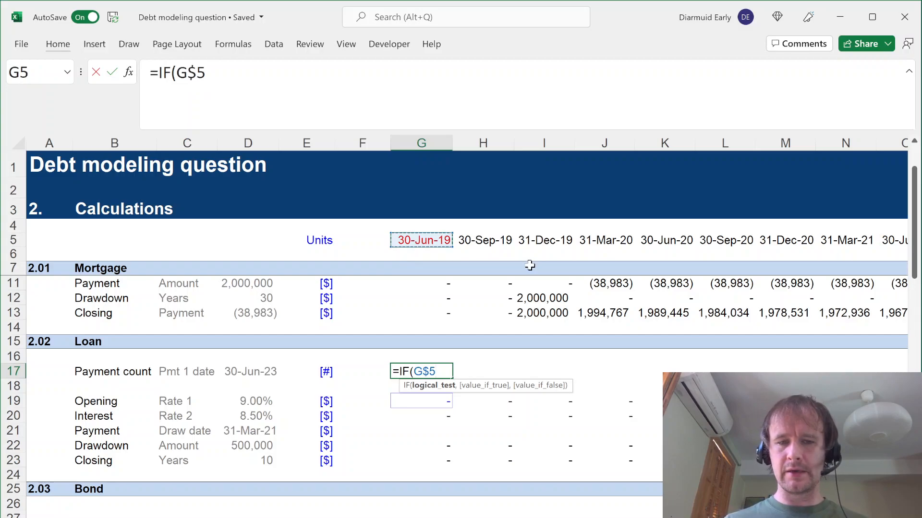
pyautogui.write('<')
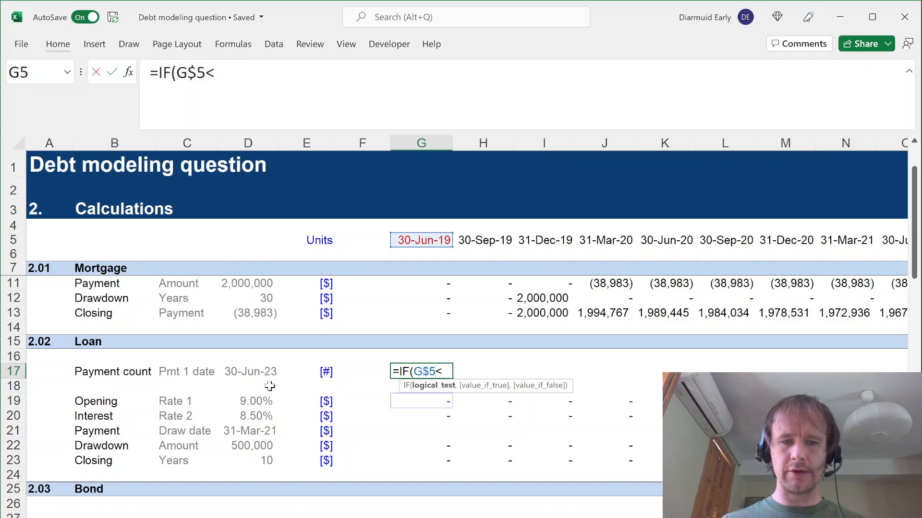
pyautogui.click(252, 374)
pyautogui.press('F4')
pyautogui.press('F4')
pyautogui.write(',')
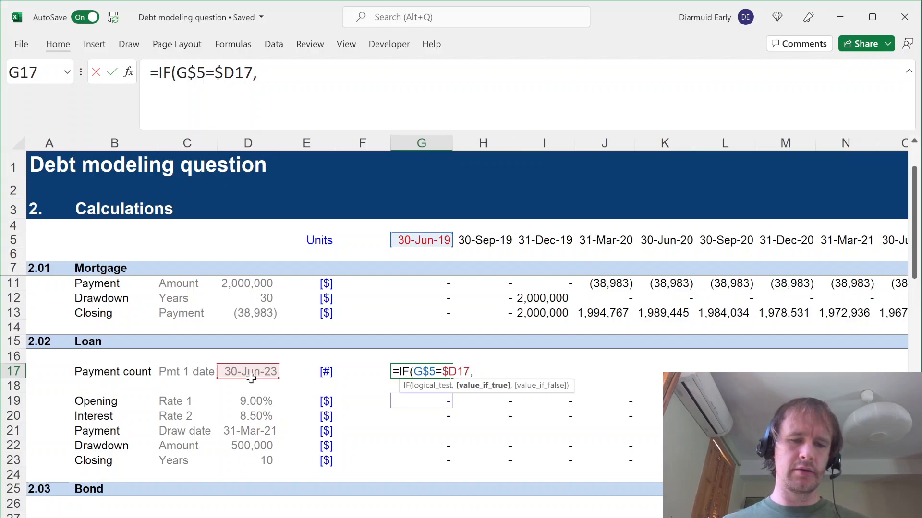
pyautogui.press('Escape')
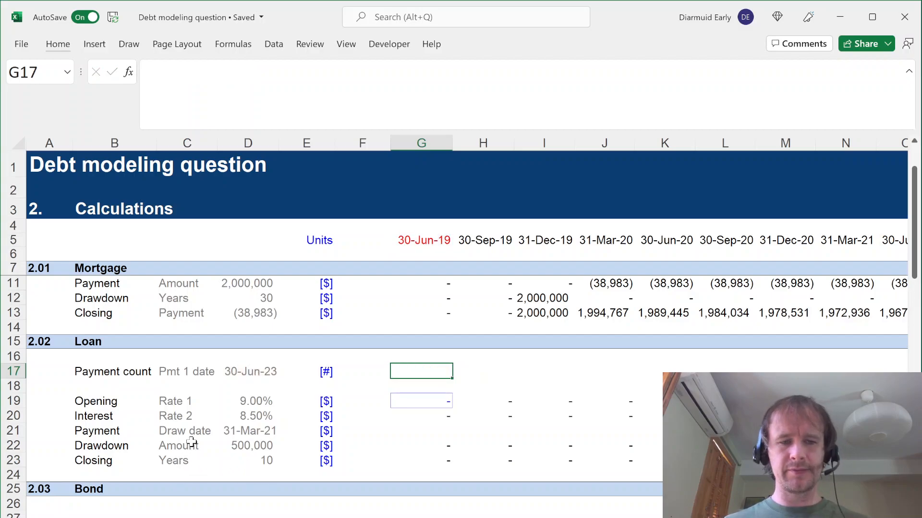
# Step: Insert a blank row below the Closing row of the Loan section
pyautogui.click(175, 474)
pyautogui.press('alt')
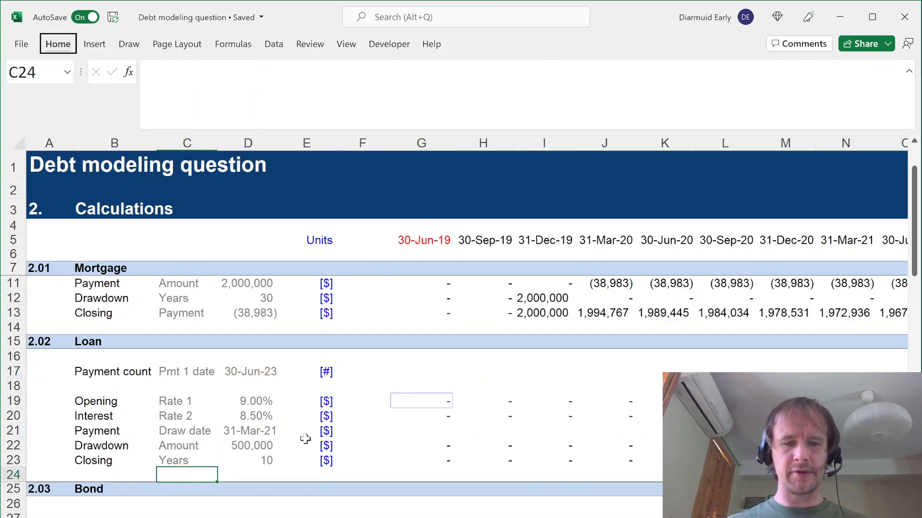
pyautogui.press('h')
pyautogui.press('i')
pyautogui.press('r')
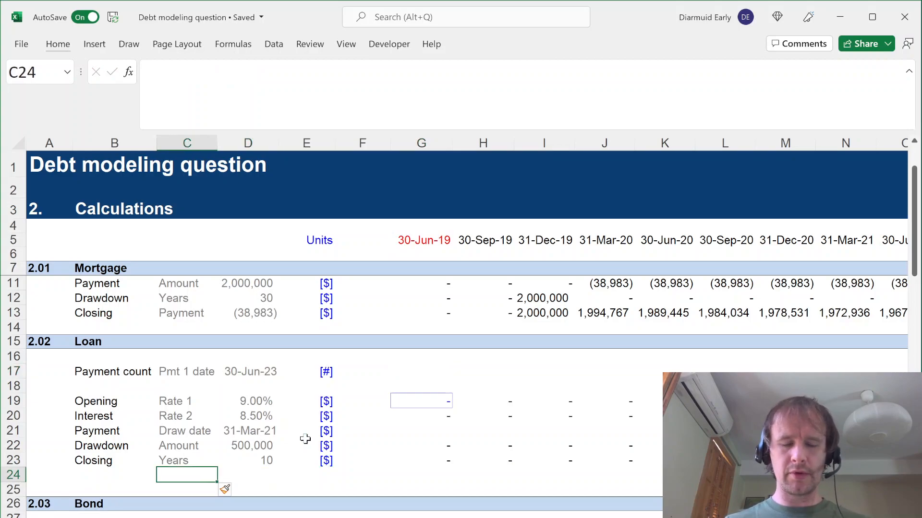
# Step: Label cell C24 "Cap yrs" and link D24 to the loan's capitalization period, E35 on the Assumptions sheet
pyautogui.write('Cap yrs')
pyautogui.press('Tab')
pyautogui.write('=')
pyautogui.hotkey('ctrl', 'pageup')
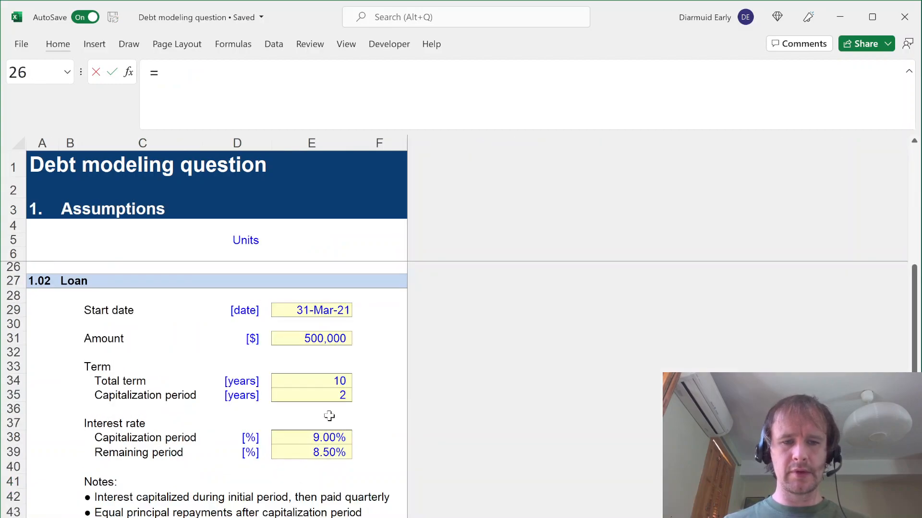
pyautogui.click(316, 400)
pyautogui.press('Return')
# Step: Replace the Assumptions!$E$35 reference in the D17 first-payment date formula with the Cap yrs cell D24
pyautogui.press('Up')
pyautogui.press('Up')
pyautogui.press('Up')
pyautogui.press('Up')
pyautogui.press('Up')
pyautogui.press('Up')
pyautogui.press('Up')
pyautogui.press('Up')
pyautogui.press('Right')
pyautogui.moveTo(303, 73); pyautogui.dragTo(448, 73)
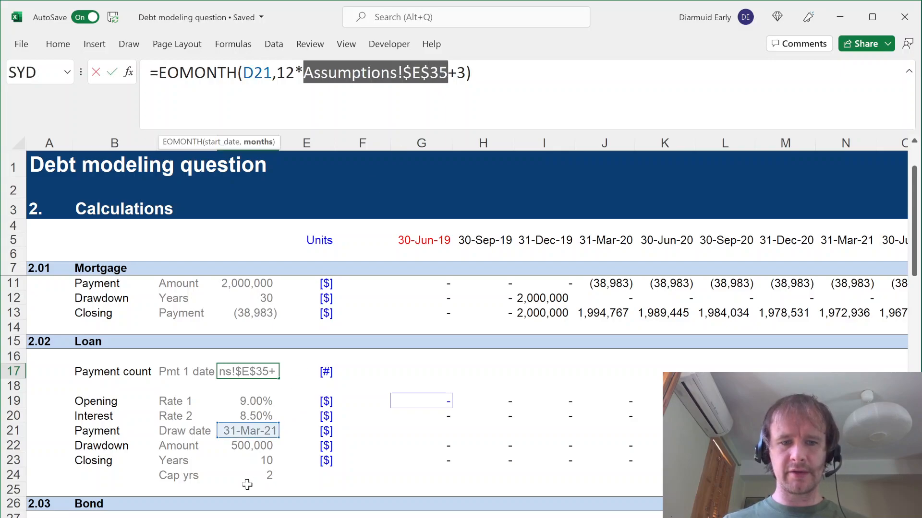
pyautogui.click(262, 475)
pyautogui.press('Return')
pyautogui.press('Up')
pyautogui.press('Right')
pyautogui.press('Right')
pyautogui.press('Right')
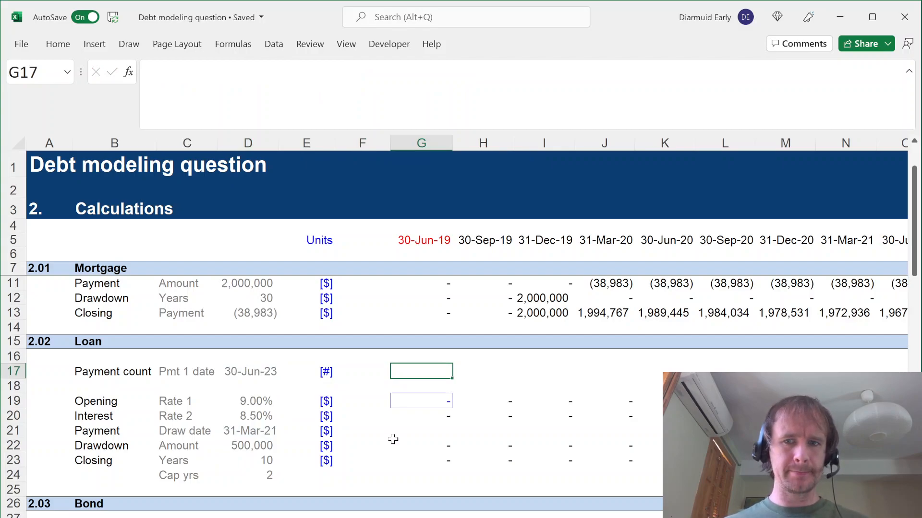
# Step: Insert a row below Cap yrs in the Loan section and label cell C25 "Payments"
pyautogui.press('Down')
pyautogui.press('Left')
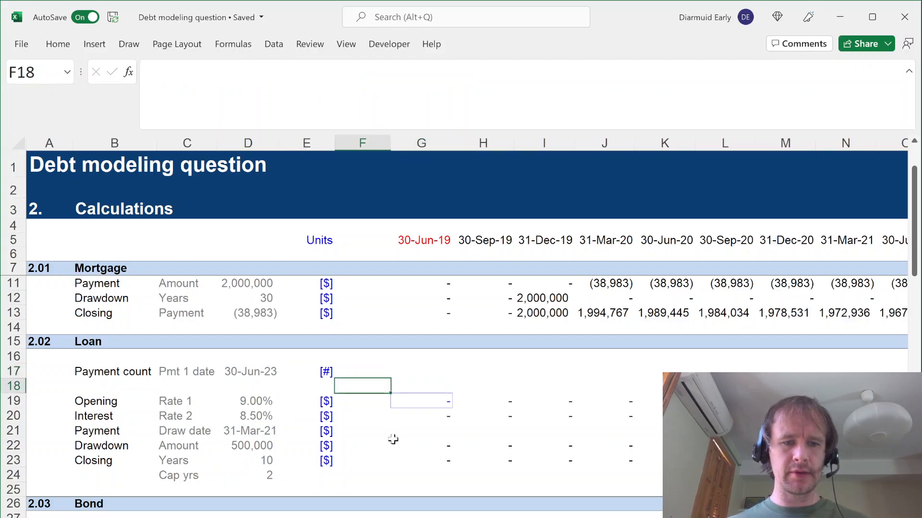
pyautogui.press('Left')
pyautogui.press('Left')
pyautogui.press('Left')
pyautogui.press('Down')
pyautogui.press('Down')
pyautogui.press('Down')
pyautogui.press('Down')
pyautogui.press('Down')
pyautogui.press('Down')
pyautogui.press('Down')
pyautogui.hotkey('alt', 'h')
pyautogui.write('irPayments')
pyautogui.press('Tab')
# Step: Enter =(D23-D24)*4 in D25 to calculate the number of quarterly loan payments from Years and Cap yrs
pyautogui.write('=')
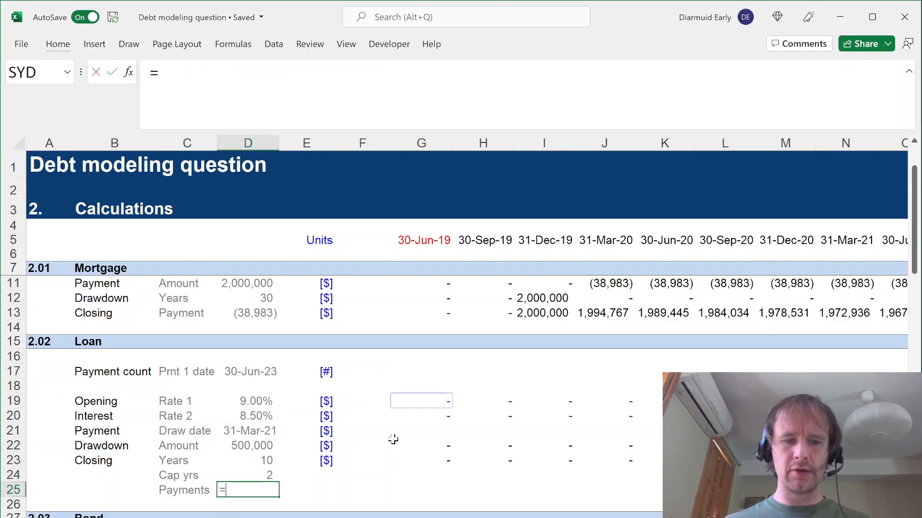
pyautogui.press('Up')
pyautogui.press('Up')
pyautogui.write('-')
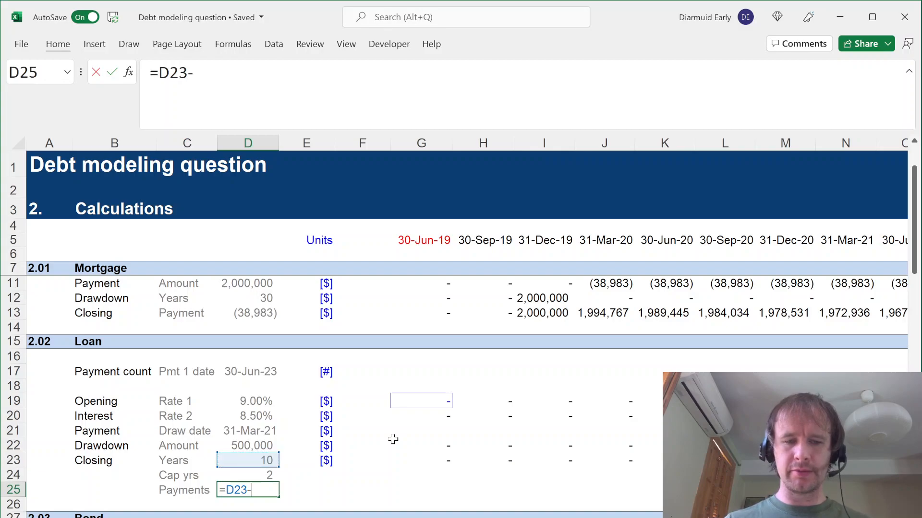
pyautogui.press('Up')
pyautogui.press('F2')
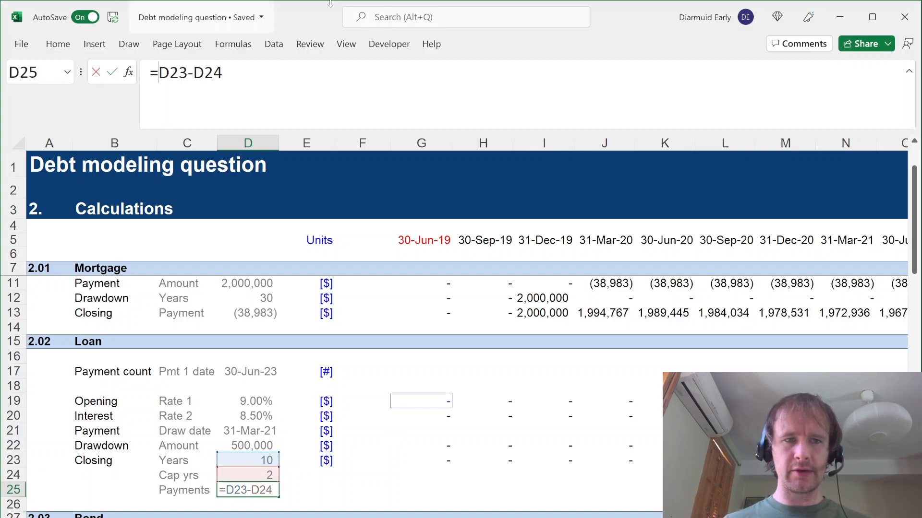
pyautogui.press('Home')
pyautogui.press('Right')
pyautogui.write('(')
pyautogui.write(') ')
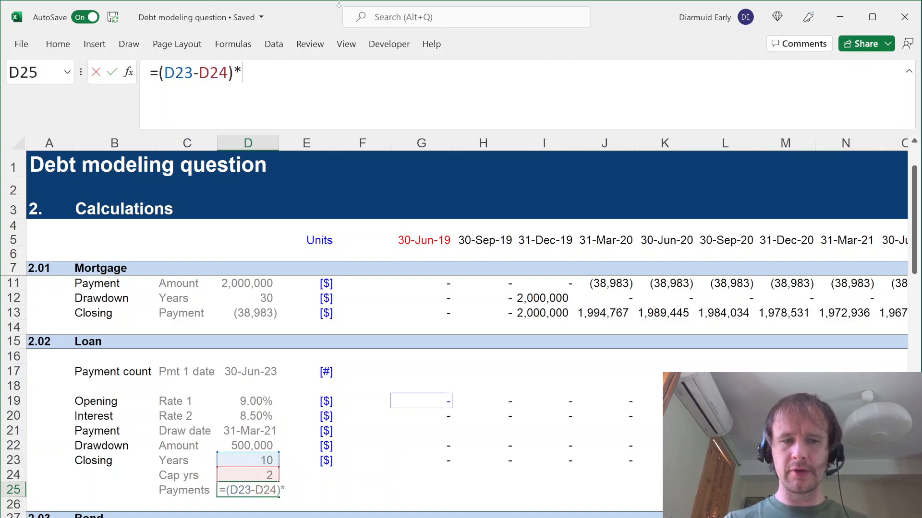
pyautogui.write('*4')
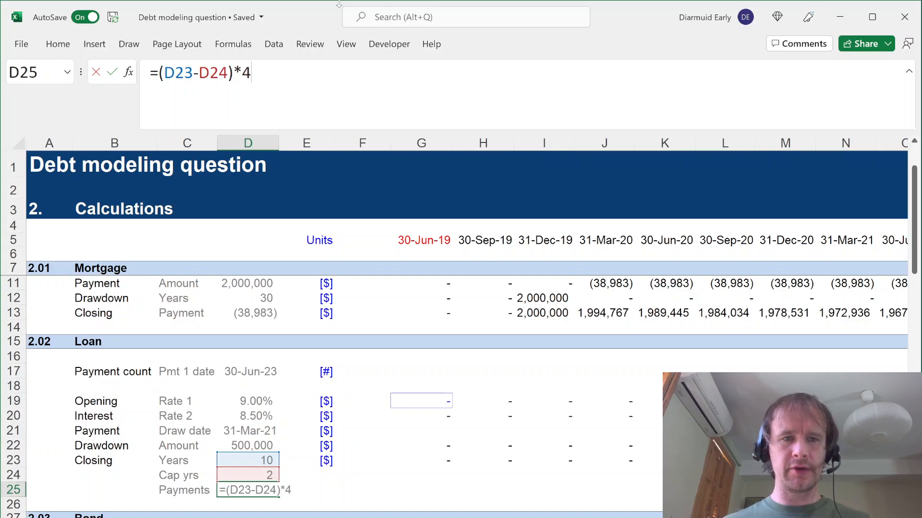
pyautogui.hotkey('ctrl', 'Return')
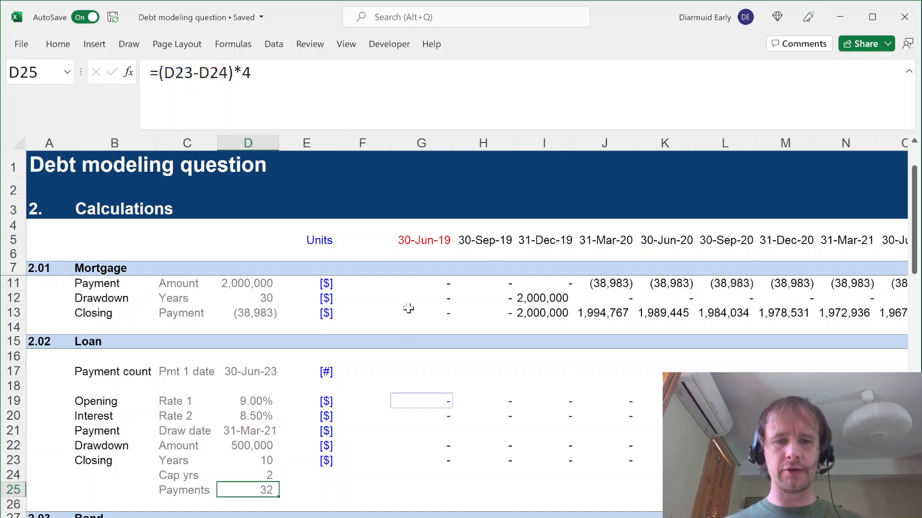
# Step: Begin an IF formula in G17 testing whether the first payment date $D17 equals the period date G$5
pyautogui.click(412, 367)
pyautogui.write('=IF(')
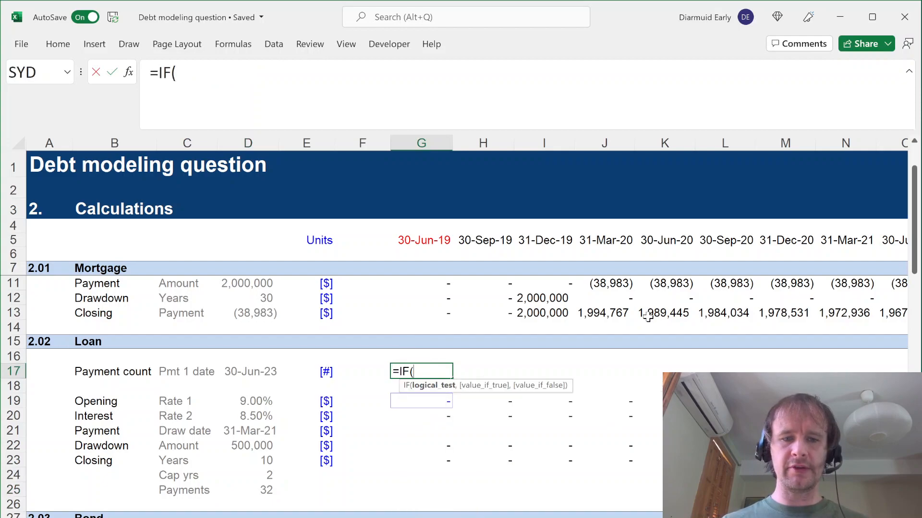
pyautogui.press('Left')
pyautogui.press('Left')
pyautogui.press('Left')
pyautogui.press('Left')
pyautogui.press('Left')
pyautogui.press('Right')
pyautogui.press('Right')
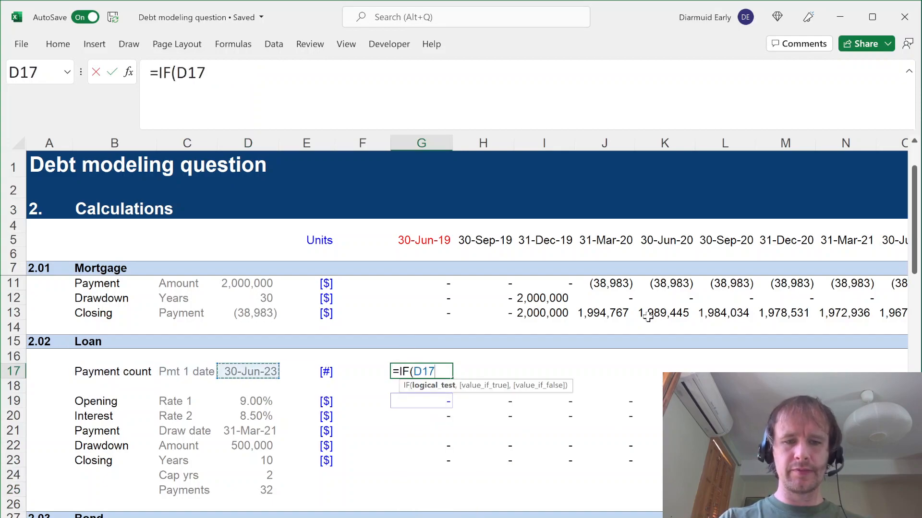
pyautogui.press('F4')
pyautogui.press('F4')
pyautogui.press('F4')
pyautogui.write('=')
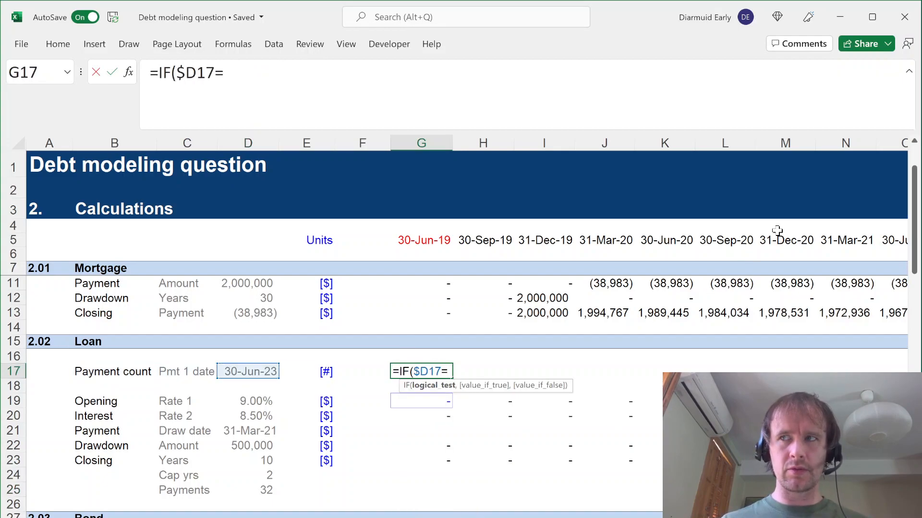
pyautogui.click(422, 241)
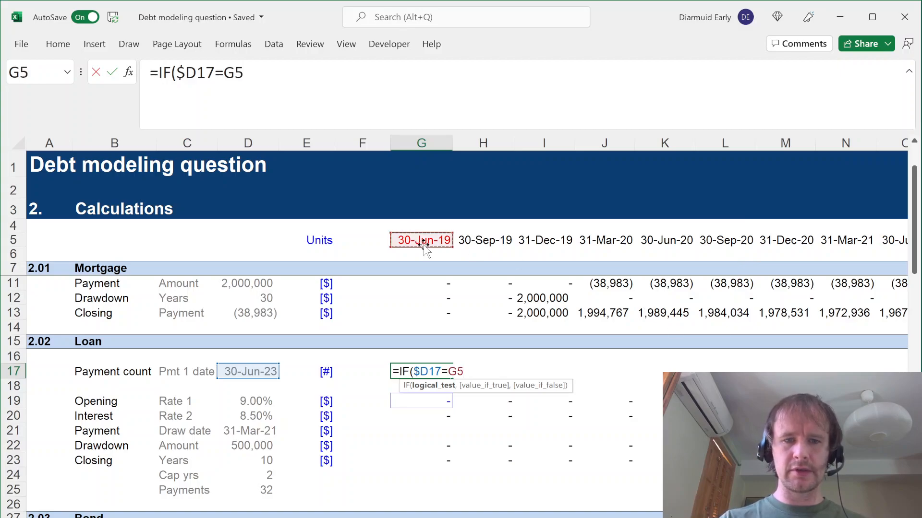
pyautogui.press('F4')
pyautogui.press('F4')
# Step: Complete the IF in G17 to return the payment total $D25, or the previous period's count F17-1 otherwise
pyautogui.write(',')
pyautogui.click(263, 487)
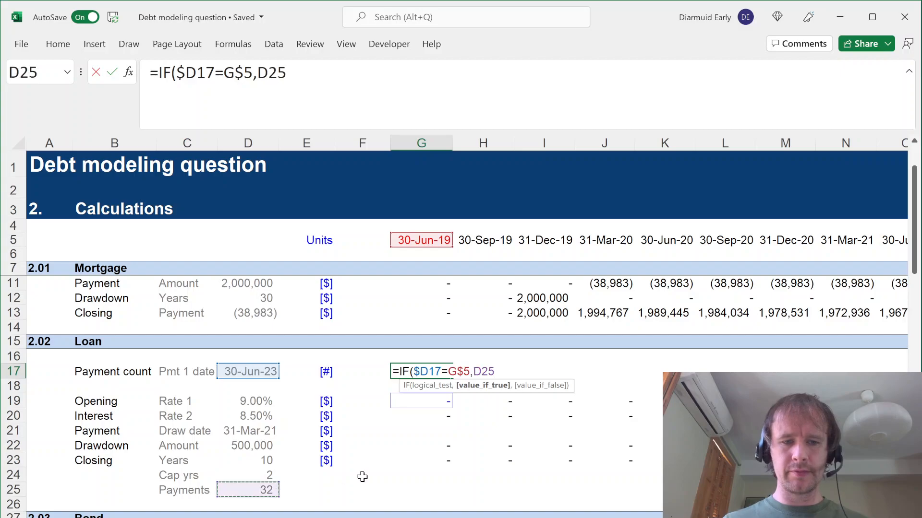
pyautogui.press('F4')
pyautogui.press('F4')
pyautogui.press('F4')
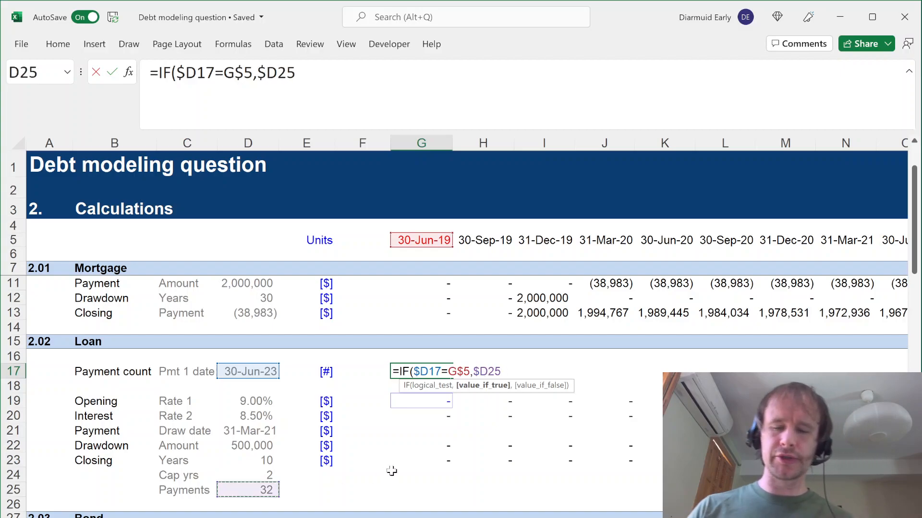
pyautogui.write(',')
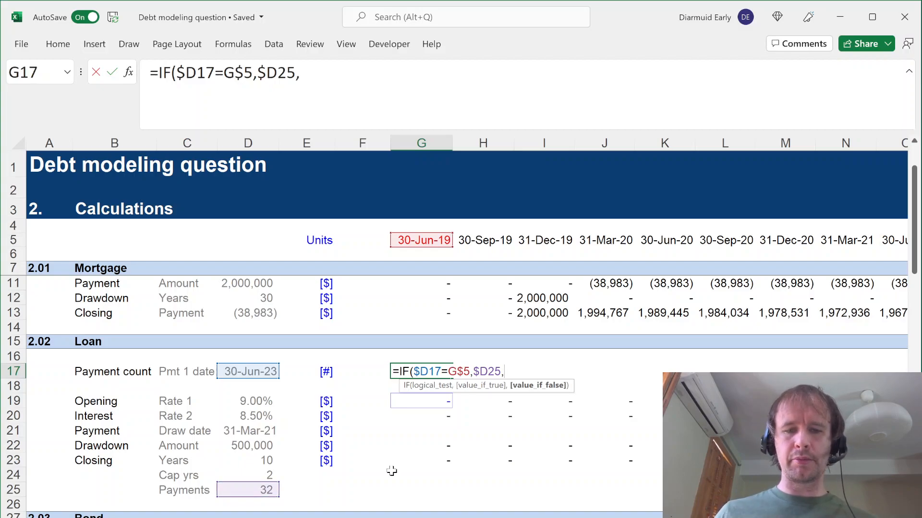
pyautogui.press('Left')
pyautogui.write('-1)')
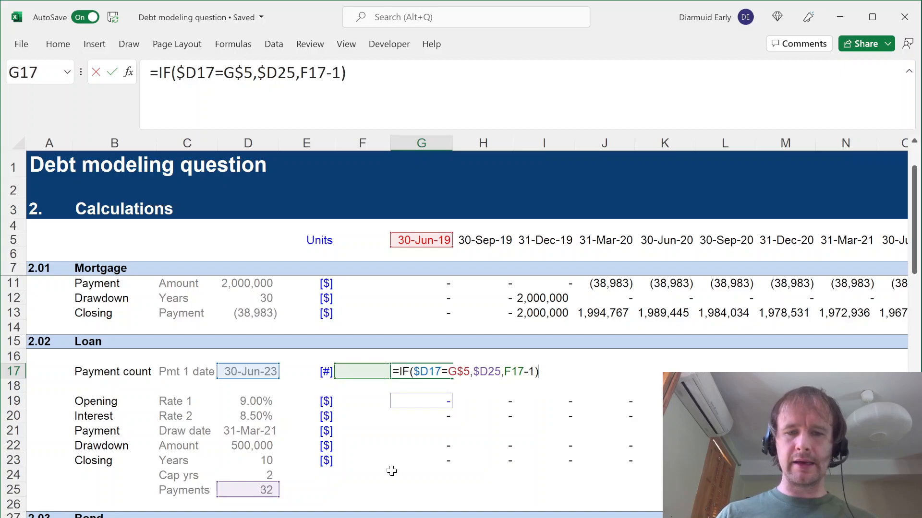
# Step: Wrap F17-1 in a MAX with 0, giving =IF($D17=G$5,$D25,MAX(F17-1,0)) in G17
pyautogui.press('Left')
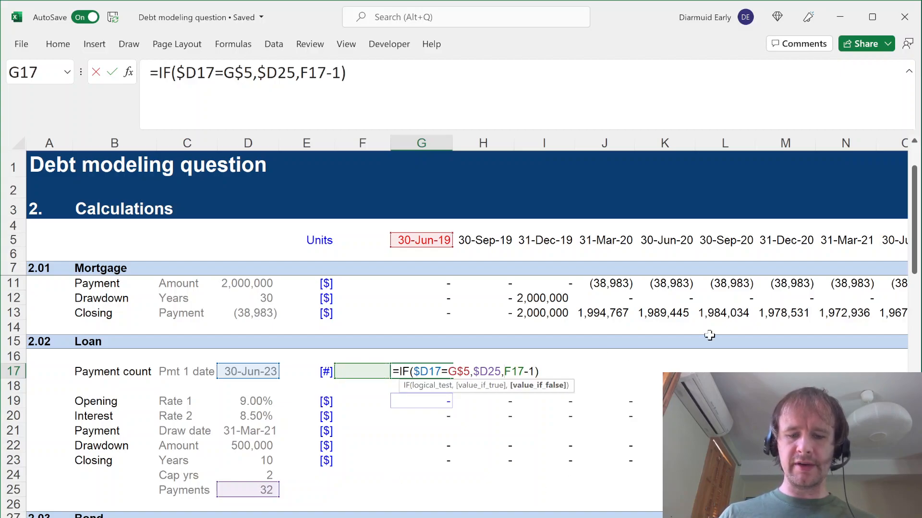
pyautogui.write('max')
pyautogui.press('Tab')
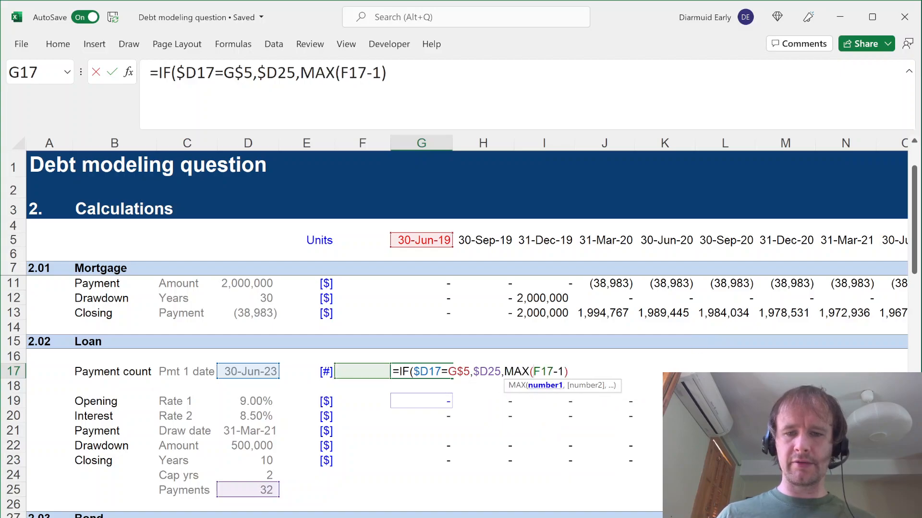
pyautogui.press('Right')
pyautogui.press('Right')
pyautogui.press('Right')
pyautogui.press('Right')
pyautogui.press('Right')
pyautogui.write(',0)')
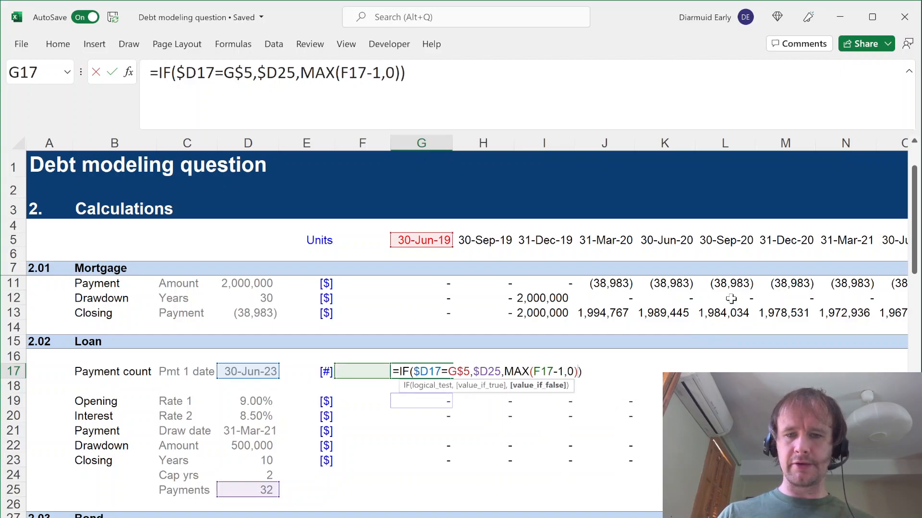
pyautogui.hotkey('ctrl', 'Return')
# Step: Apply a dotted grey pattern fill to the empty cell F17 before the payment count series
pyautogui.press('Left')
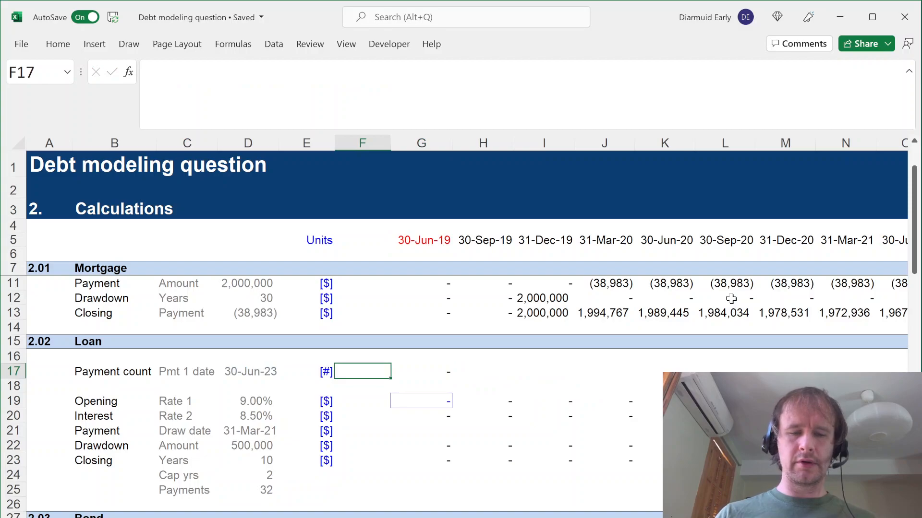
pyautogui.press('Right')
pyautogui.press('F2')
pyautogui.press('Escape')
pyautogui.press('Left')
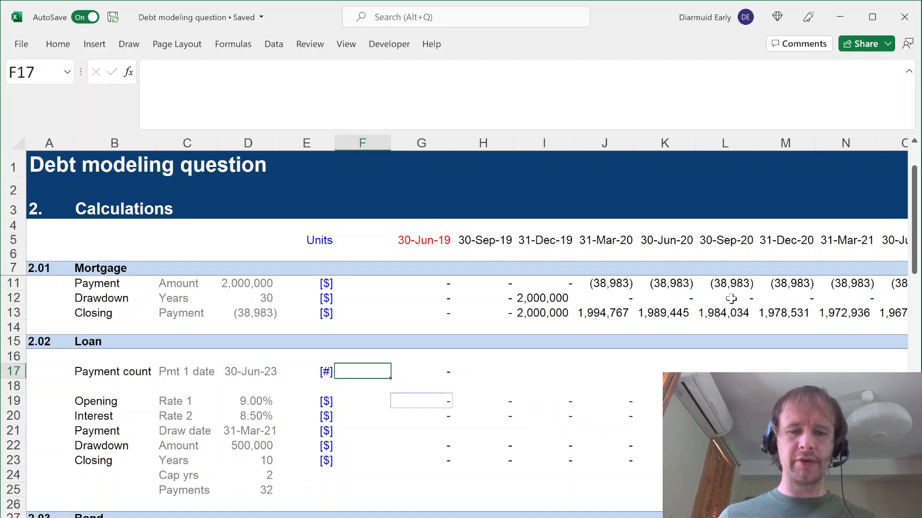
pyautogui.hotkey('ctrl', '1')
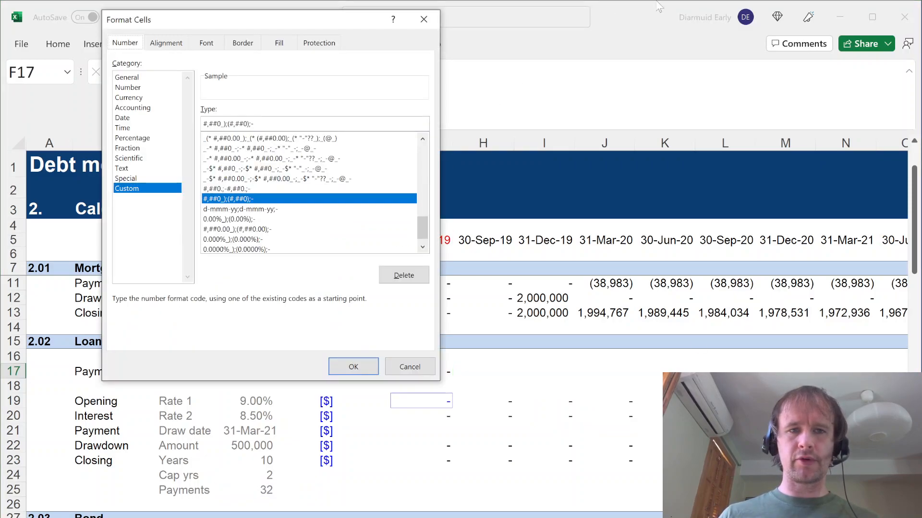
pyautogui.click(278, 47)
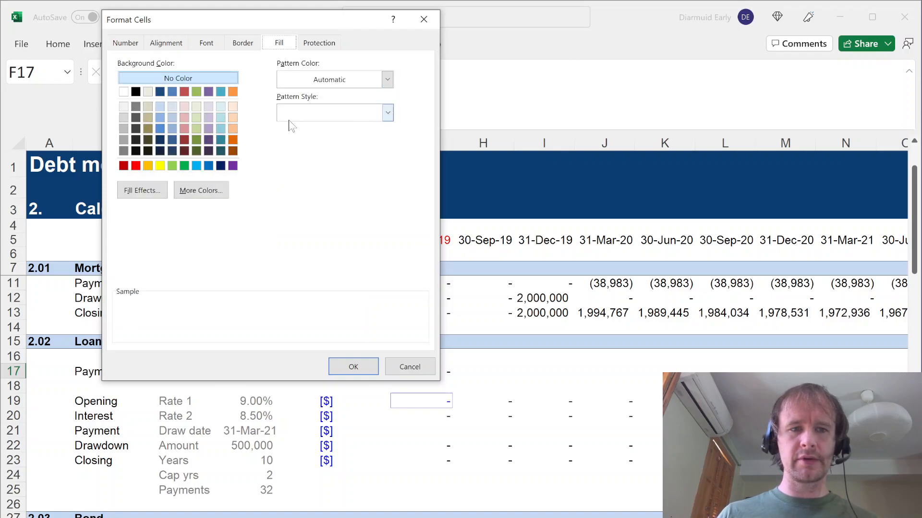
pyautogui.click(322, 119)
pyautogui.click(384, 164)
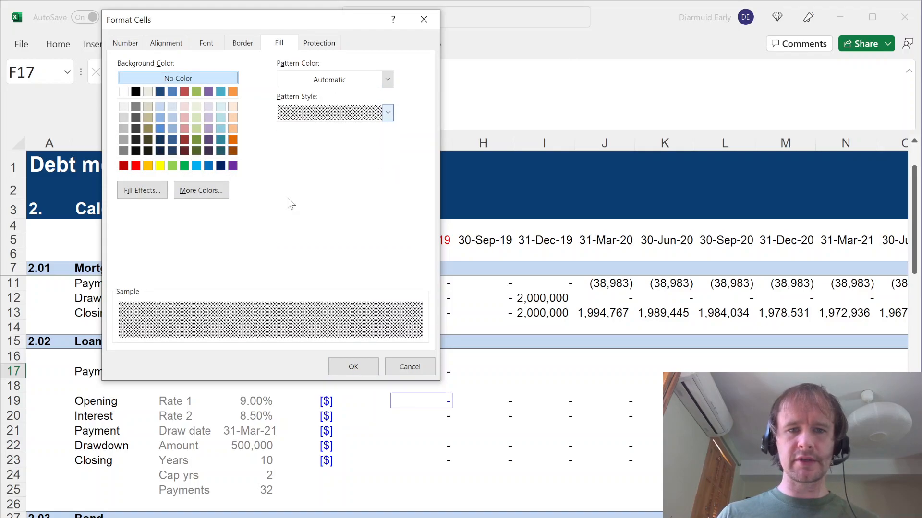
pyautogui.click(354, 367)
# Step: Fill the G17 payment count formula right across the quarterly columns through Z17
pyautogui.click(432, 373)
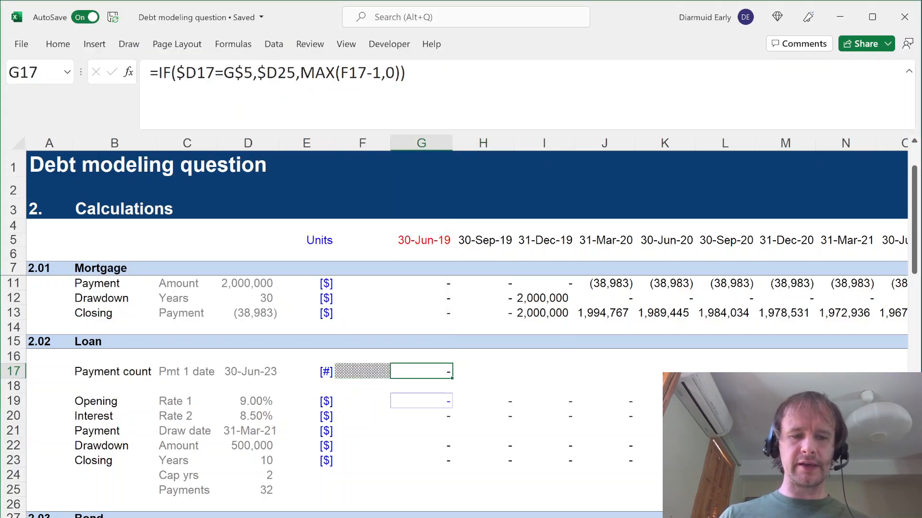
pyautogui.hotkey('ctrl', 'pageup')
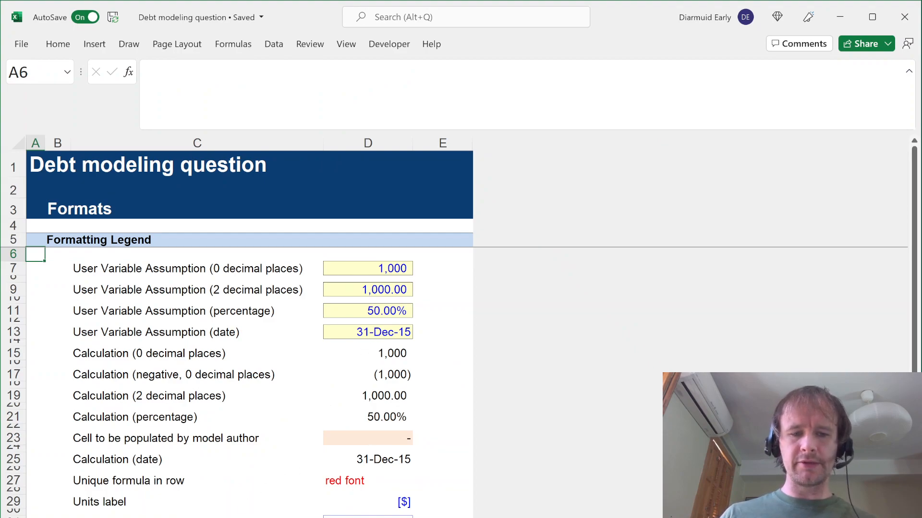
pyautogui.hotkey('ctrl', 'pagedown')
pyautogui.press('Right')
pyautogui.press('Left')
pyautogui.press('F2')
pyautogui.press('Escape')
pyautogui.hotkey('shift', 'Right')
pyautogui.hotkey('shift', 'Right')
pyautogui.hotkey('shift', 'Right')
pyautogui.hotkey('shift', 'Right')
pyautogui.hotkey('shift', 'Right')
pyautogui.hotkey('shift', 'Right')
pyautogui.hotkey('shift', 'Right')
pyautogui.hotkey('shift', 'Right')
pyautogui.hotkey('shift', 'Right')
pyautogui.hotkey('shift', 'Right')
pyautogui.hotkey('shift', 'Right')
pyautogui.hotkey('shift', 'Right')
pyautogui.hotkey('shift', 'Right')
pyautogui.hotkey('shift', 'Right')
pyautogui.hotkey('shift', 'Right')
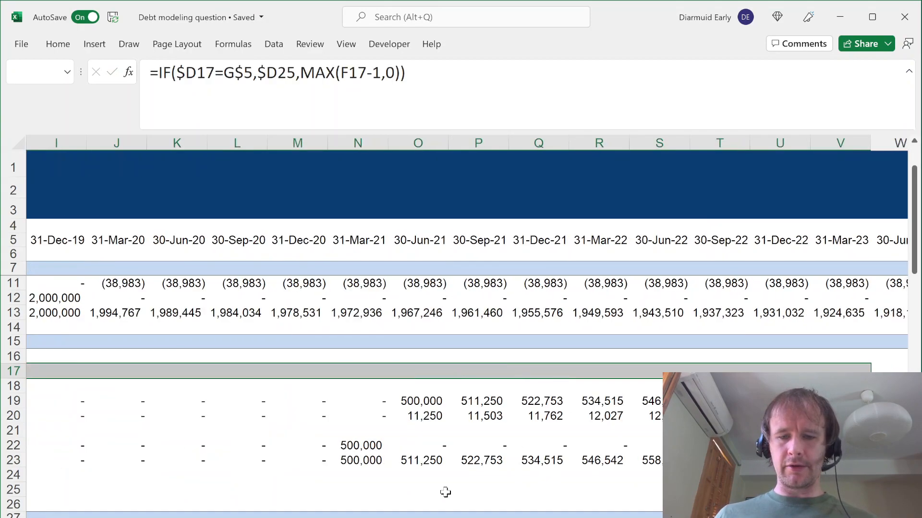
pyautogui.hotkey('shift', 'Right')
pyautogui.hotkey('shift', 'Right')
pyautogui.hotkey('shift', 'Right')
pyautogui.hotkey('shift', 'Right')
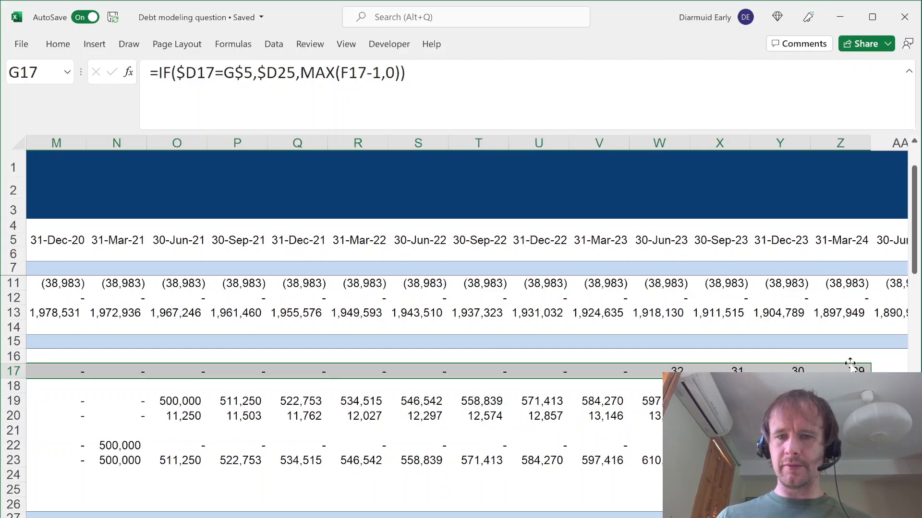
# Step: Check the payment count formula for the 30-Jun-23 period in W17, and return to G17
pyautogui.click(668, 369)
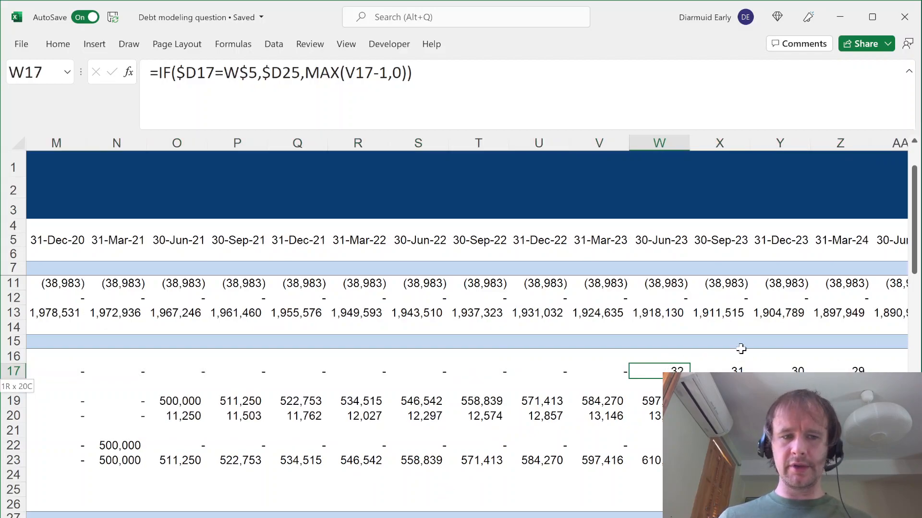
pyautogui.hotkey('ctrl', 'shift', 'Left')
pyautogui.hotkey('ctrl', 'shift', 'Left')
pyautogui.hotkey('ctrl', 'shift', 'Left')
pyautogui.hotkey('ctrl', 'shift', 'Left')
pyautogui.hotkey('ctrl', 'Left')
pyautogui.hotkey('ctrl', 'Left')
pyautogui.press('Right')
pyautogui.press('Right')
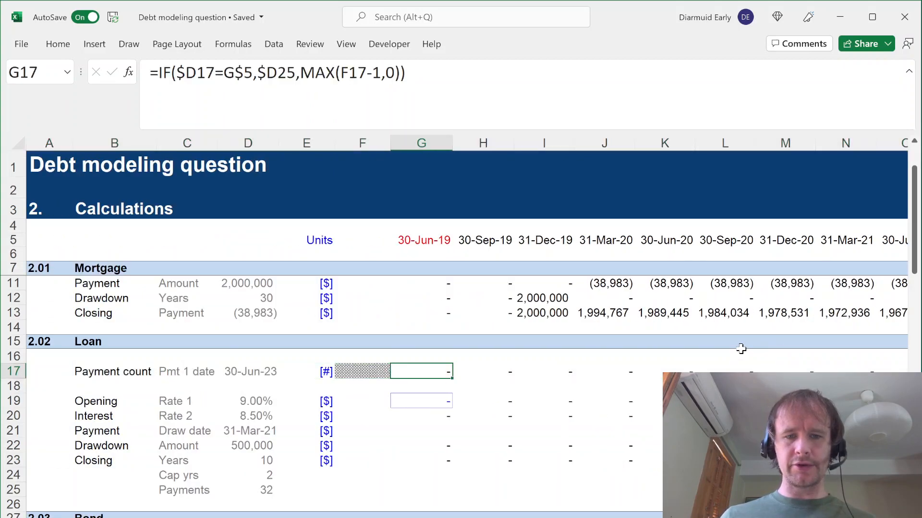
# Step: Freeze panes at G7 so that rows 1 to 6 and columns A to F stay in view
pyautogui.press('alt')
pyautogui.press('h')
pyautogui.scroll(1, 741, 349)
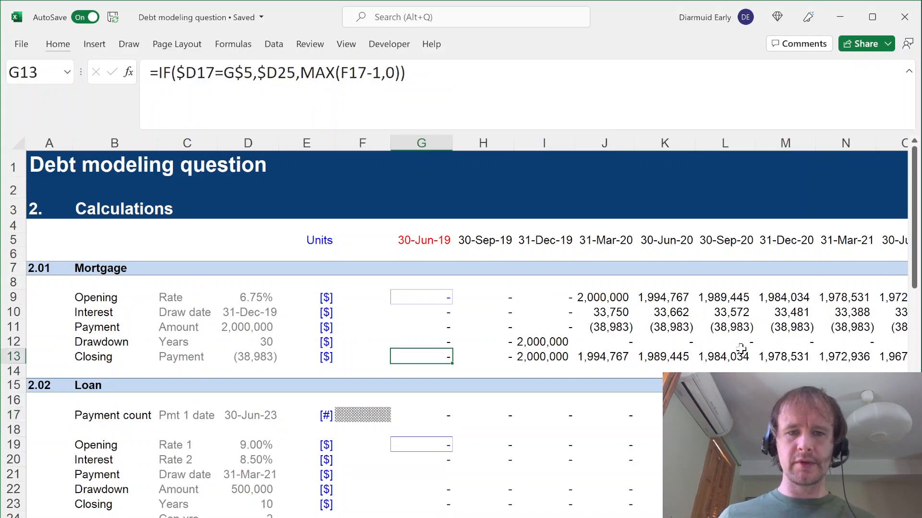
pyautogui.hotkey('ctrl', 'Up')
pyautogui.hotkey('ctrl', 'Up')
pyautogui.hotkey('ctrl', 'Up')
pyautogui.press('Down')
pyautogui.press('Down')
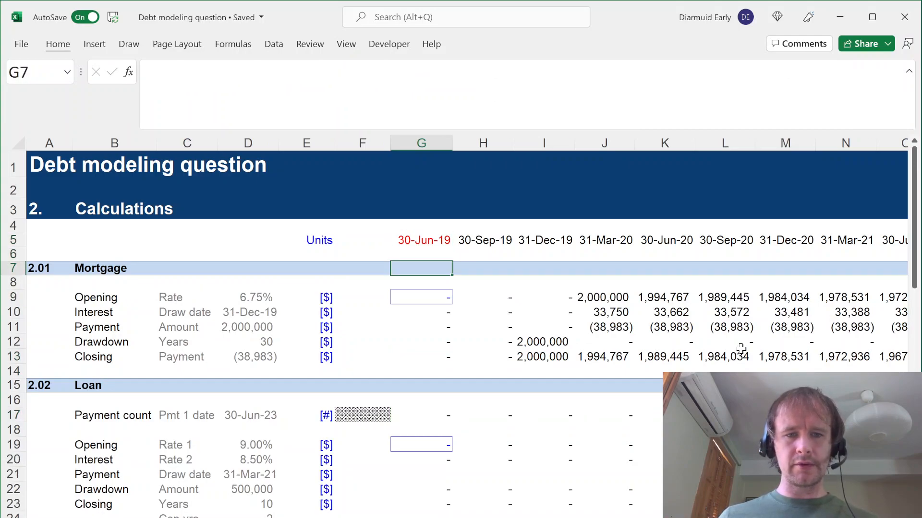
pyautogui.press('Up')
pyautogui.press('alt')
pyautogui.press('Escape')
pyautogui.press('Down')
pyautogui.press('alt')
pyautogui.press('w')
pyautogui.press('f')
pyautogui.press('f')
# Step: Examine the loan's payment count and balances from the 30-Jun-23 period onward
pyautogui.press('Down')
pyautogui.press('Down')
pyautogui.press('Down')
pyautogui.press('Down')
pyautogui.press('Down')
pyautogui.press('Down')
pyautogui.press('Down')
pyautogui.press('Down')
pyautogui.press('Down')
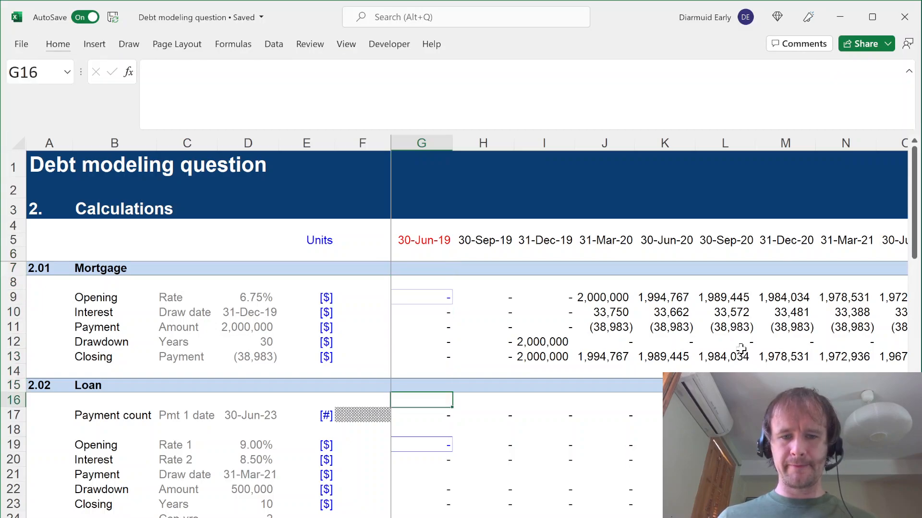
pyautogui.hotkey('alt', 'pagedown')
pyautogui.hotkey('alt', 'pagedown')
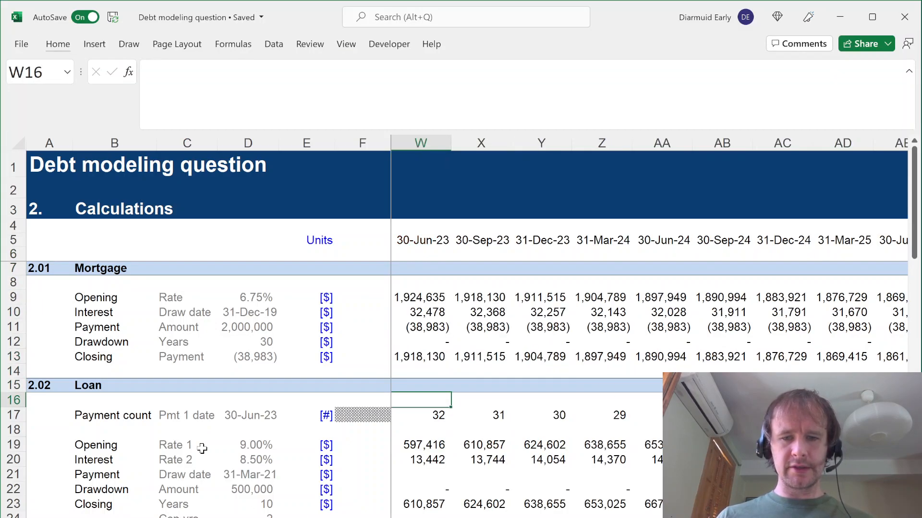
pyautogui.press('alt')
pyautogui.press('w')
pyautogui.press('n')
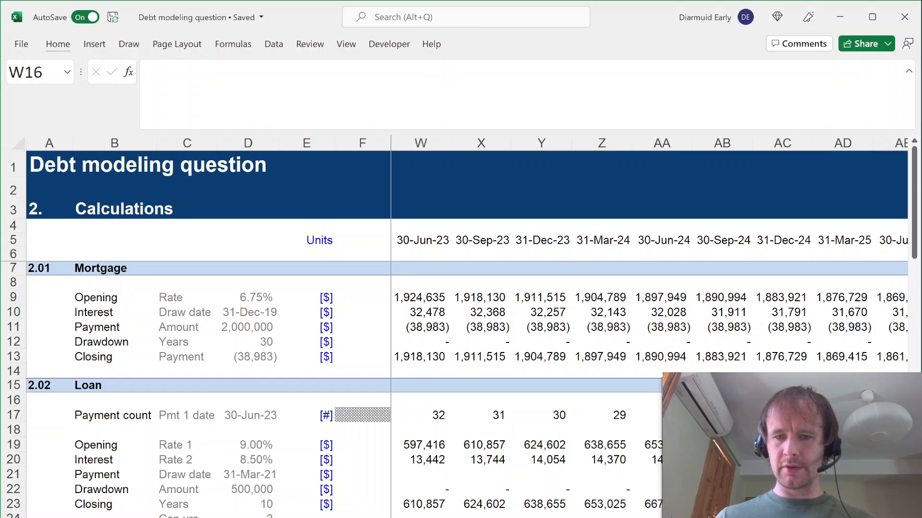
# Step: Fill the payment count formula right from X17 across the following quarterly columns
pyautogui.press('Down')
pyautogui.press('Right')
pyautogui.hotkey('shift', 'Right')
pyautogui.hotkey('shift', 'Right')
pyautogui.hotkey('shift', 'Right')
pyautogui.hotkey('shift', 'Right')
pyautogui.hotkey('shift', 'Right')
pyautogui.hotkey('shift', 'Right')
pyautogui.hotkey('shift', 'Right')
pyautogui.hotkey('shift', 'Right')
pyautogui.hotkey('shift', 'Right')
pyautogui.hotkey('shift', 'Right')
pyautogui.hotkey('shift', 'Right')
pyautogui.hotkey('shift', 'Right')
pyautogui.hotkey('shift', 'Right')
pyautogui.hotkey('shift', 'Right')
pyautogui.hotkey('shift', 'Right')
pyautogui.hotkey('shift', 'Right')
pyautogui.hotkey('ctrl', 'r')
pyautogui.press('Left')
pyautogui.press('Right')
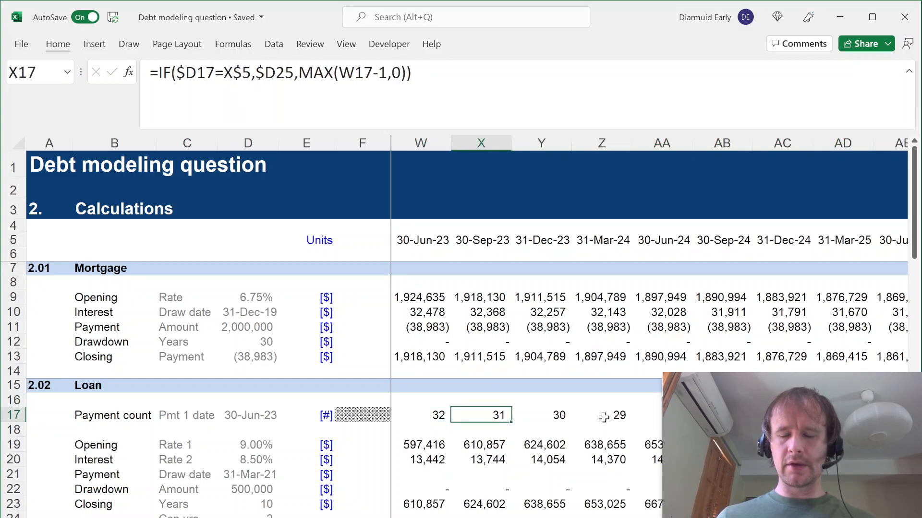
# Step: Fill the payment count formula right from Z17 across the remaining quarterly columns
pyautogui.hotkey('shift', 'Down')
pyautogui.hotkey('shift', 'Down')
pyautogui.hotkey('shift', 'Down')
pyautogui.hotkey('shift', 'Down')
pyautogui.hotkey('shift', 'Down')
pyautogui.hotkey('shift', 'Down')
pyautogui.hotkey('shift', 'Down')
pyautogui.hotkey('shift', 'Down')
pyautogui.hotkey('shift', 'Down')
pyautogui.hotkey('shift', 'Down')
pyautogui.hotkey('shift', 'Down')
pyautogui.hotkey('shift', 'Down')
pyautogui.hotkey('shift', 'Down')
pyautogui.hotkey('shift', 'Down')
pyautogui.hotkey('shift', 'Down')
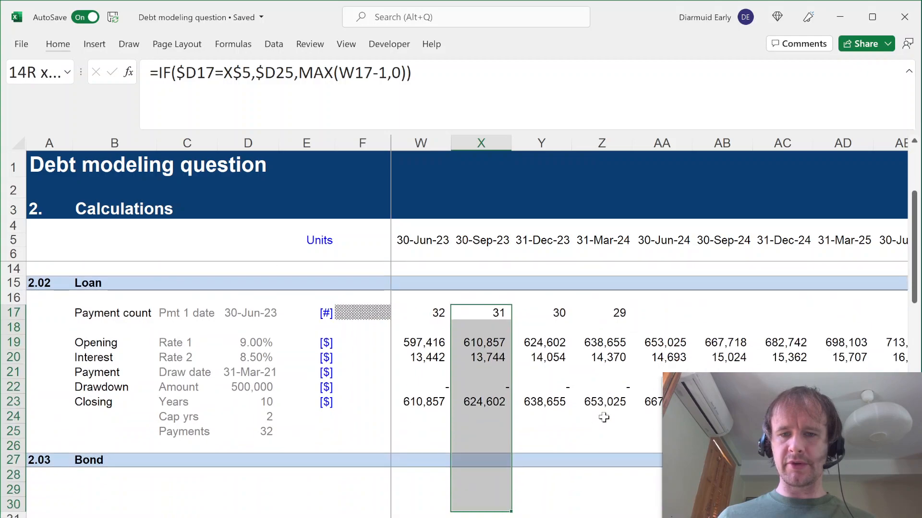
pyautogui.click(607, 286)
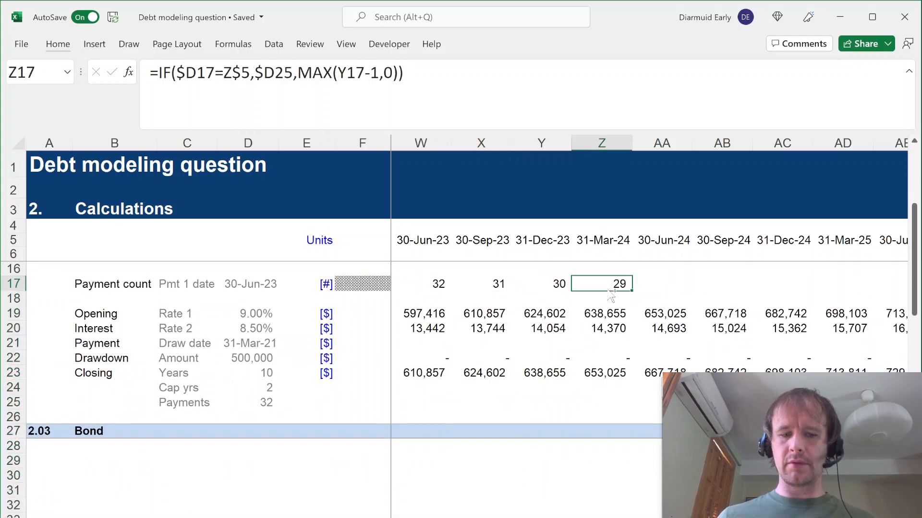
pyautogui.hotkey('ctrl', 'shift', 'Right')
pyautogui.hotkey('ctrl', 'r')
# Step: Examine the payment count row before and after the 30-Jun-23 first payment period
pyautogui.press('Left')
pyautogui.press('Left')
pyautogui.press('Left')
pyautogui.press('Left')
pyautogui.press('Left')
pyautogui.press('Left')
pyautogui.press('Left')
pyautogui.press('Left')
pyautogui.press('Left')
pyautogui.press('Left')
pyautogui.press('Left')
pyautogui.press('Left')
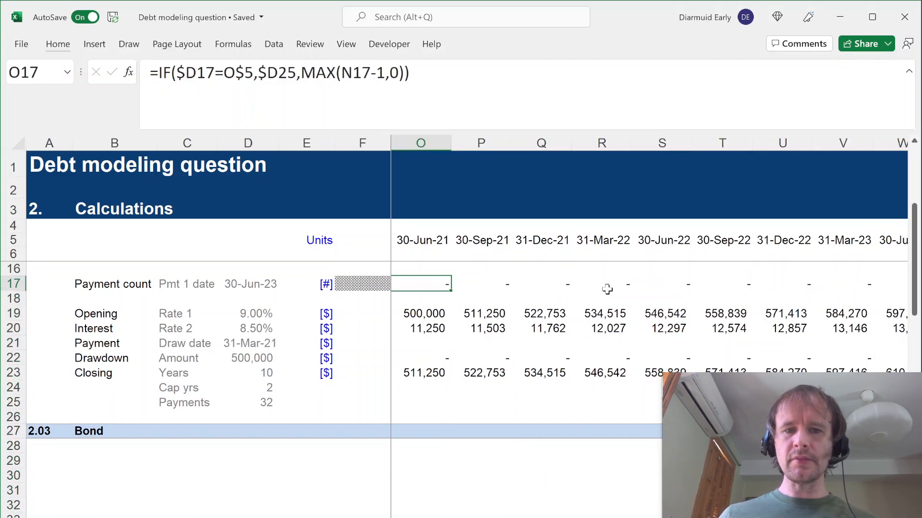
pyautogui.press('Right')
pyautogui.press('Right')
pyautogui.press('Right')
pyautogui.press('Right')
pyautogui.press('Right')
pyautogui.press('Right')
pyautogui.press('Right')
pyautogui.press('Right')
pyautogui.press('Right')
pyautogui.press('Right')
pyautogui.press('Right')
pyautogui.press('Right')
pyautogui.press('Right')
pyautogui.press('Right')
pyautogui.press('Right')
pyautogui.press('Right')
pyautogui.press('Right')
pyautogui.press('Left')
pyautogui.press('Left')
pyautogui.press('Left')
pyautogui.press('Left')
pyautogui.press('Left')
pyautogui.press('Left')
pyautogui.press('Left')
pyautogui.press('Left')
pyautogui.press('Left')
pyautogui.press('Right')
pyautogui.hotkey('ctrl', 'space')
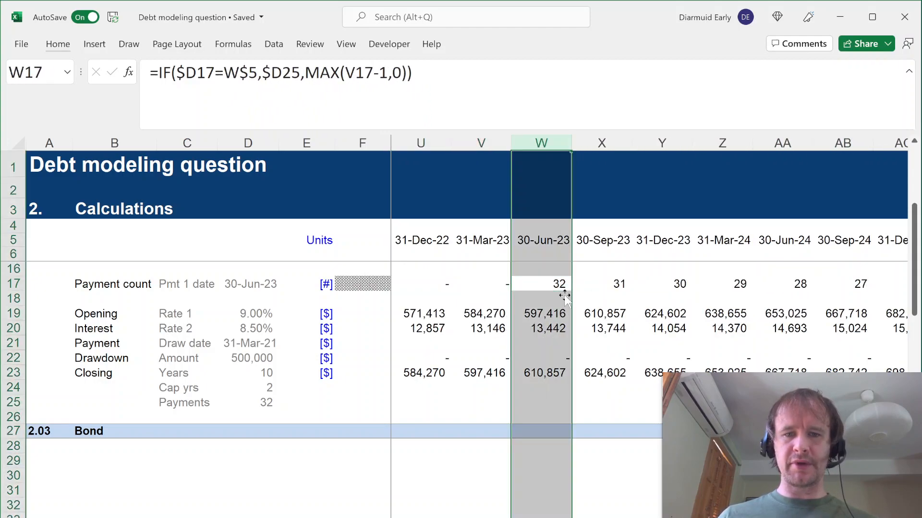
pyautogui.click(542, 284)
pyautogui.hotkey('shift', 'space')
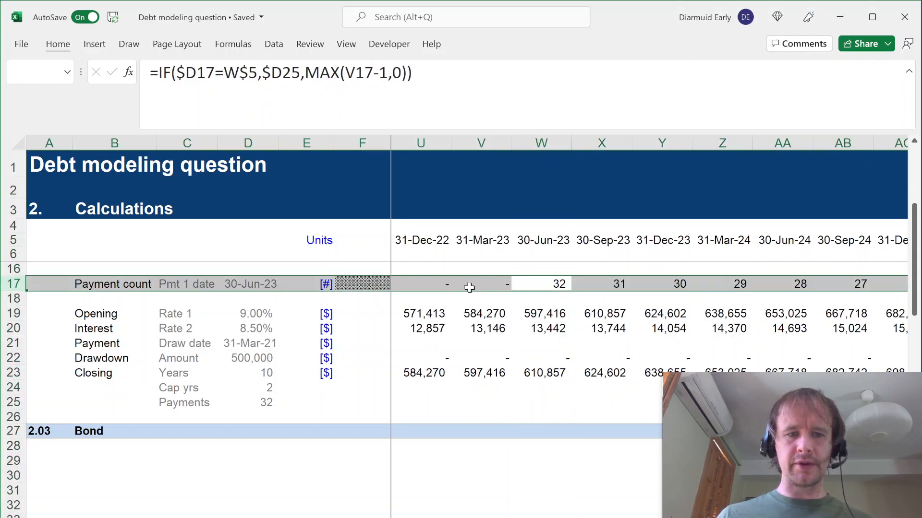
pyautogui.click(530, 286)
# Step: Follow the payment count along row 17 from 30-Jun-23 through the end of the countdown in the 2031 periods
pyautogui.press('Right')
pyautogui.press('Right')
pyautogui.press('Right')
pyautogui.press('Right')
pyautogui.press('Right')
pyautogui.press('Right')
pyautogui.press('Right')
pyautogui.press('Right')
pyautogui.press('Right')
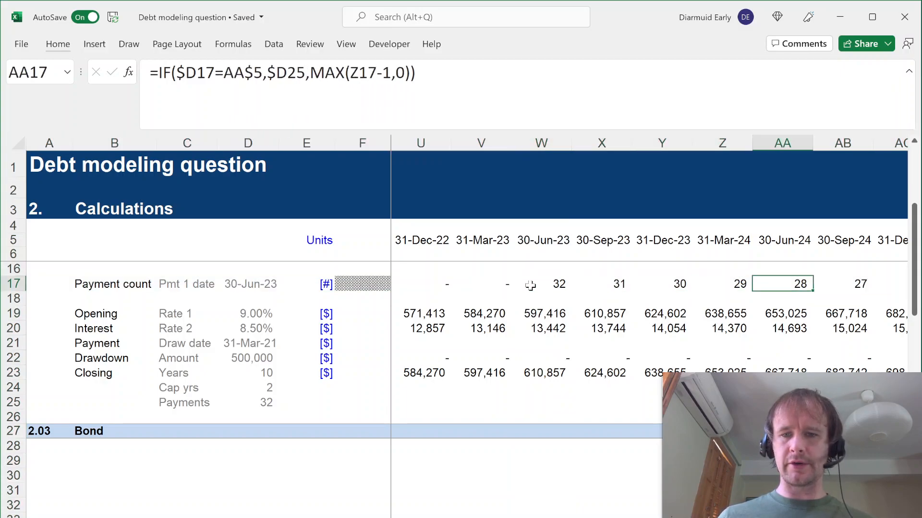
pyautogui.press('Right')
pyautogui.press('Right')
pyautogui.press('Right')
pyautogui.press('Right')
pyautogui.press('Right')
pyautogui.press('Right')
pyautogui.press('Right')
pyautogui.press('Right')
pyautogui.press('Right')
pyautogui.press('Right')
pyautogui.press('Right')
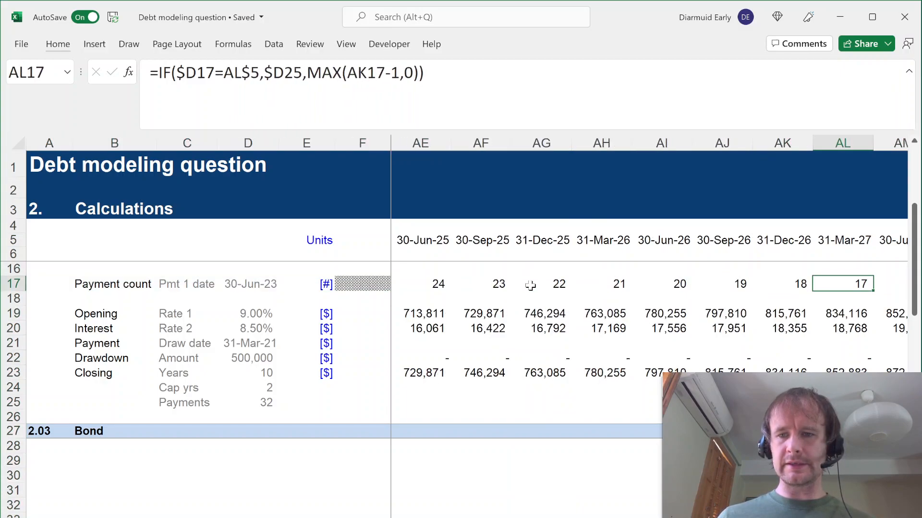
pyautogui.press('Right')
pyautogui.press('Right')
pyautogui.press('Right')
pyautogui.press('Right')
pyautogui.press('Right')
pyautogui.press('Right')
pyautogui.press('Right')
pyautogui.press('Right')
pyautogui.press('Right')
pyautogui.press('Right')
pyautogui.press('Right')
pyautogui.press('Right')
pyautogui.press('Right')
pyautogui.press('Right')
pyautogui.press('Right')
pyautogui.press('Right')
pyautogui.press('Right')
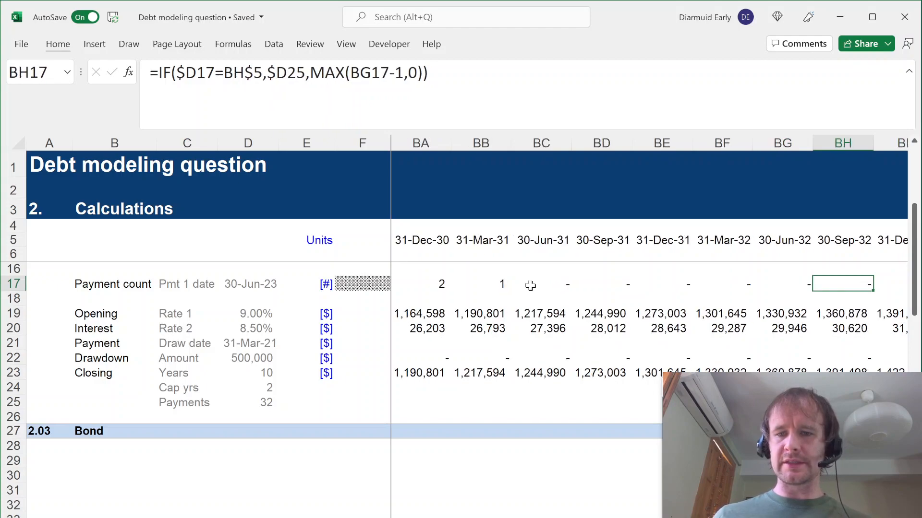
pyautogui.press('Left')
pyautogui.press('Left')
pyautogui.press('Left')
pyautogui.press('Left')
pyautogui.press('Left')
pyautogui.press('Left')
pyautogui.press('Left')
pyautogui.press('Left')
pyautogui.press('Right')
pyautogui.press('Right')
pyautogui.press('Right')
pyautogui.press('Right')
pyautogui.press('Right')
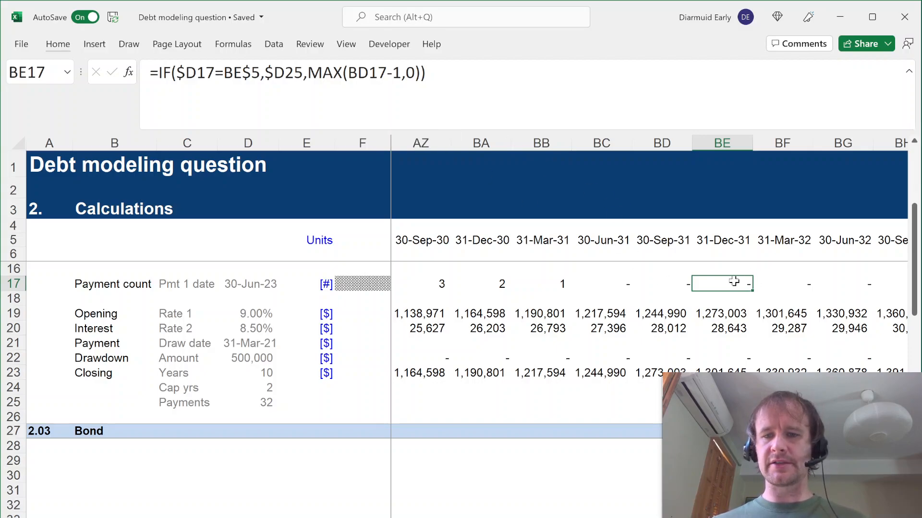
pyautogui.press('Left')
pyautogui.press('Left')
pyautogui.press('Left')
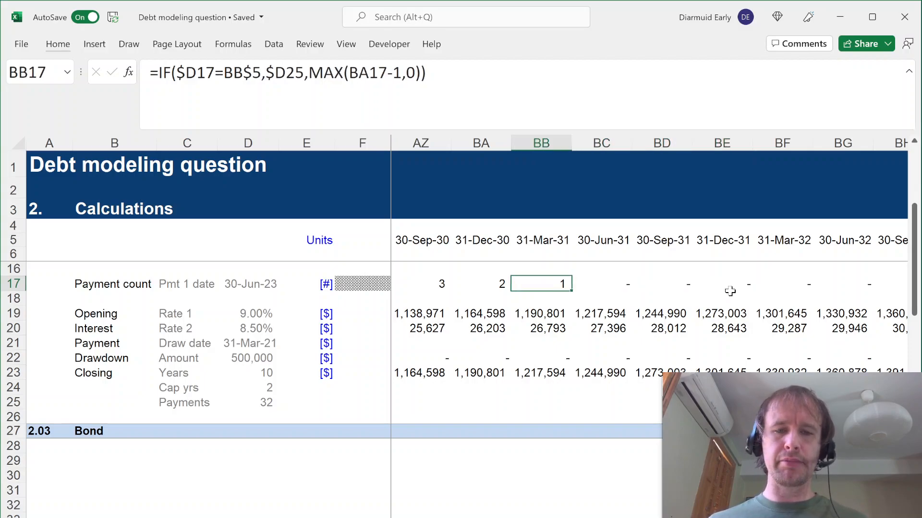
# Step: Highlight the payment periods in row 17 from BB17 back to W17 to check the full repayment span
pyautogui.hotkey('shift', 'Left')
pyautogui.hotkey('shift', 'Left')
pyautogui.hotkey('shift', 'Left')
pyautogui.hotkey('shift', 'Left')
pyautogui.hotkey('shift', 'Left')
pyautogui.hotkey('shift', 'Left')
pyautogui.hotkey('shift', 'Left')
pyautogui.hotkey('shift', 'Left')
pyautogui.hotkey('shift', 'Left')
pyautogui.hotkey('shift', 'Left')
pyautogui.hotkey('shift', 'Left')
pyautogui.hotkey('shift', 'Left')
pyautogui.hotkey('shift', 'Left')
pyautogui.hotkey('shift', 'Left')
pyautogui.hotkey('shift', 'Left')
pyautogui.hotkey('shift', 'Left')
pyautogui.hotkey('shift', 'Left')
pyautogui.hotkey('shift', 'Left')
pyautogui.hotkey('shift', 'Left')
pyautogui.hotkey('shift', 'Left')
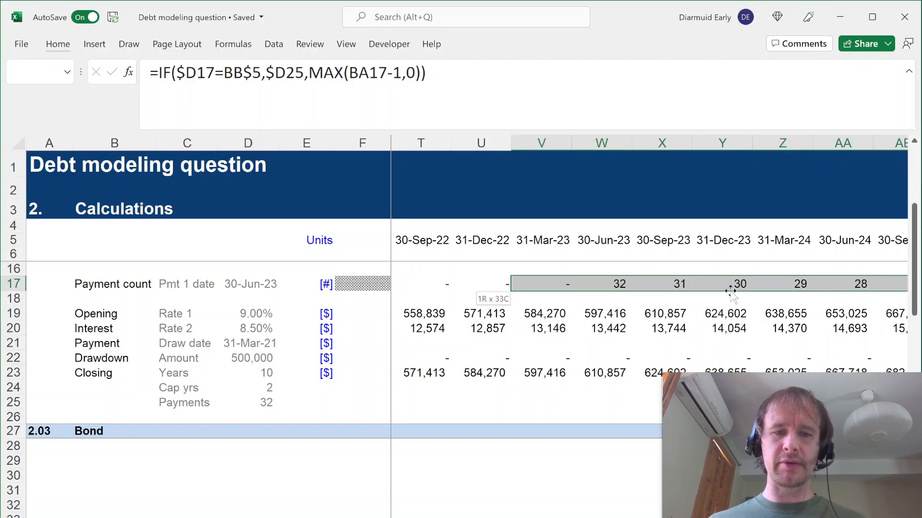
pyautogui.hotkey('shift', 'Right')
pyautogui.hotkey('shift', 'Right')
pyautogui.hotkey('shift', 'Left')
pyautogui.press('Tab')
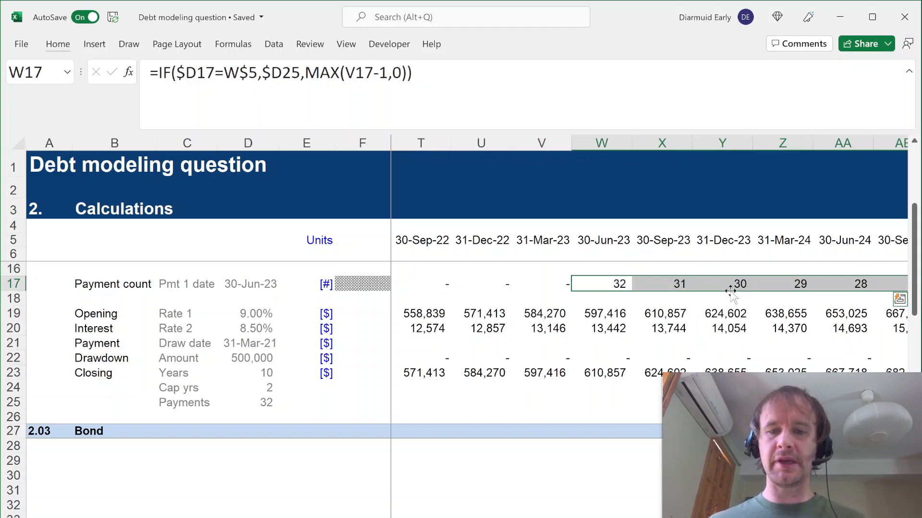
pyautogui.click(599, 284)
# Step: Change the loan's Interest formula in G20 to =IF(G17>0,$D20,$D19)/4*G19, so that it picks the rate by payment count
pyautogui.click(462, 326)
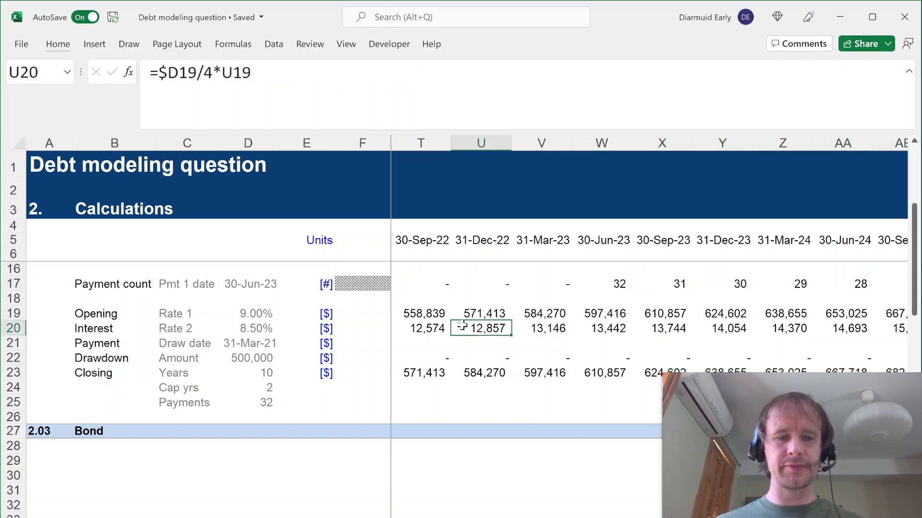
pyautogui.hotkey('ctrl', 'Left')
pyautogui.hotkey('ctrl', 'Left')
pyautogui.hotkey('ctrl', 'Right')
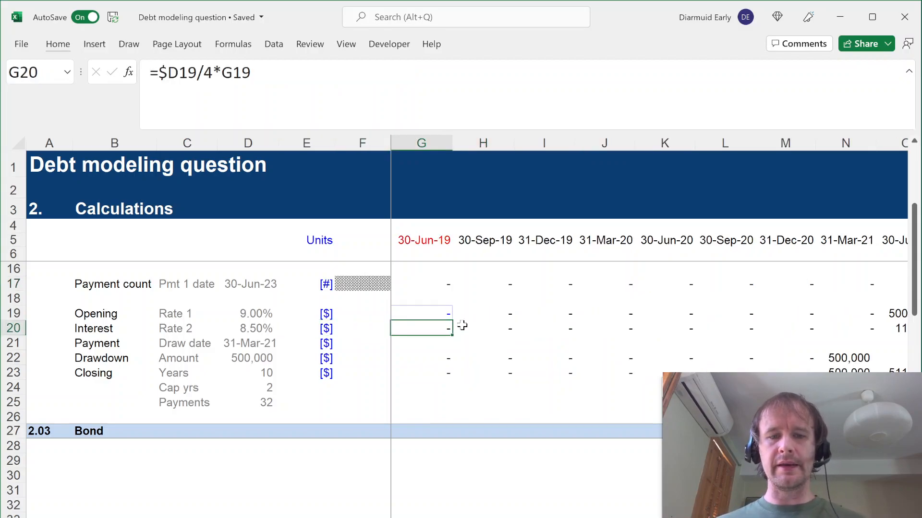
pyautogui.click(438, 285)
pyautogui.click(432, 326)
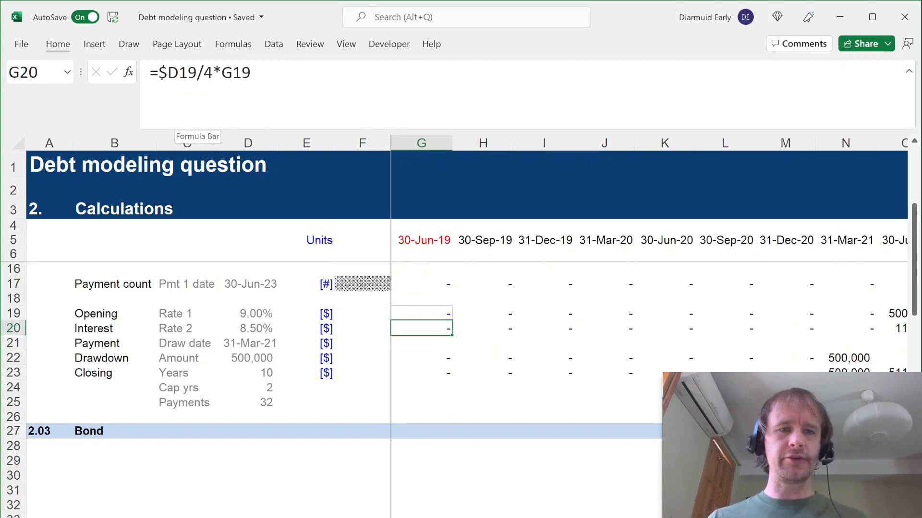
pyautogui.click(159, 73)
pyautogui.write('if(')
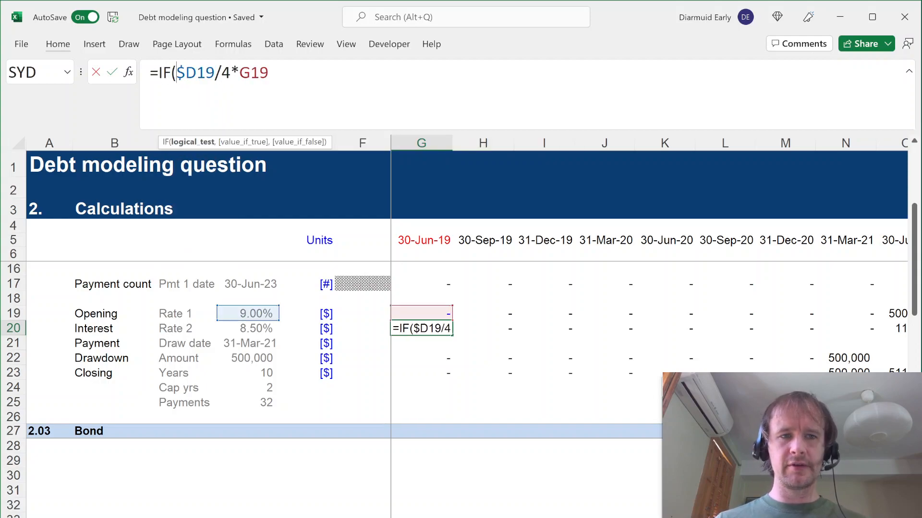
pyautogui.click(434, 287)
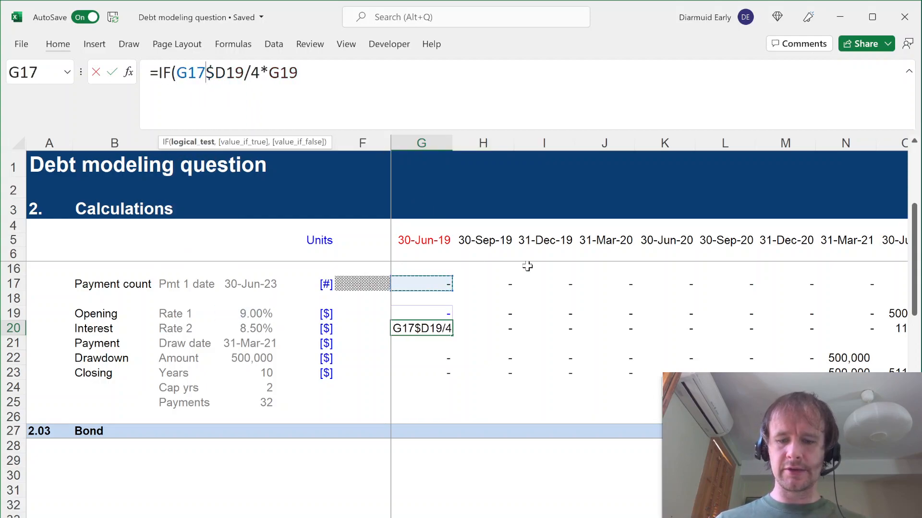
pyautogui.write('>0,')
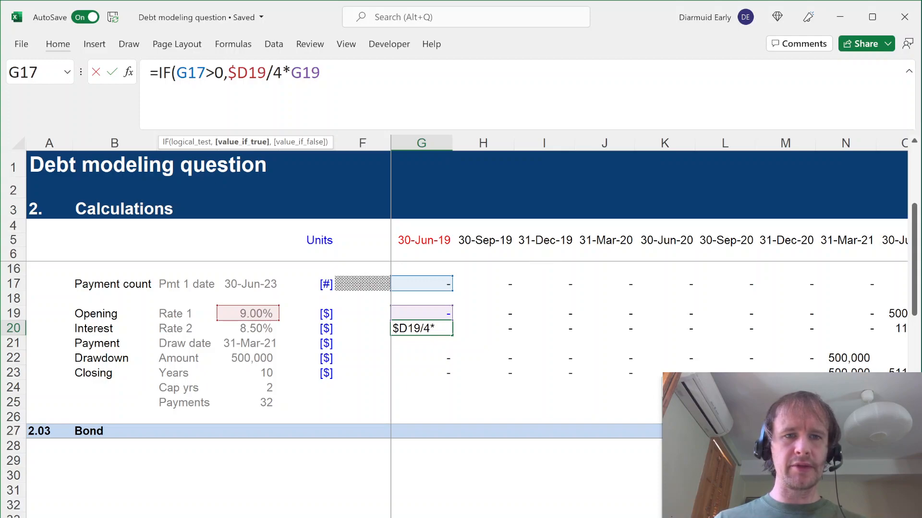
pyautogui.click(245, 328)
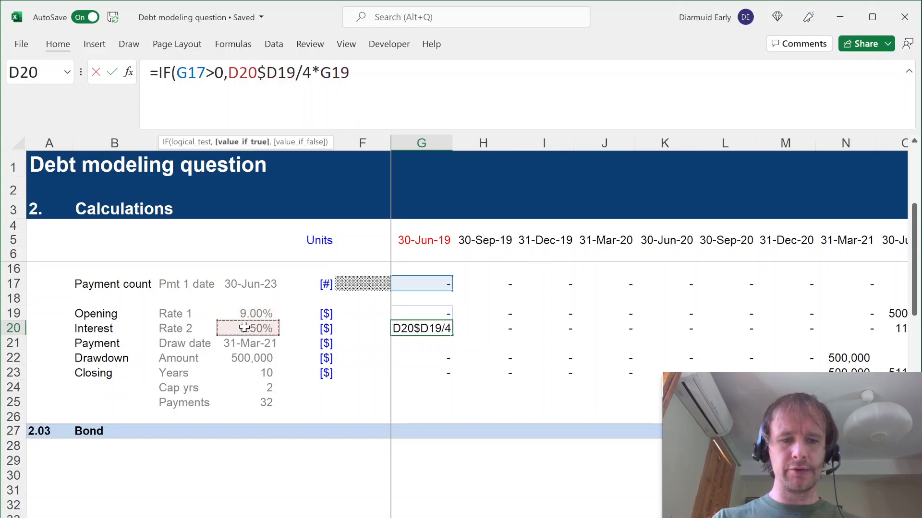
pyautogui.press('F4')
pyautogui.press('F4')
pyautogui.press('F4')
pyautogui.write(',$D19')
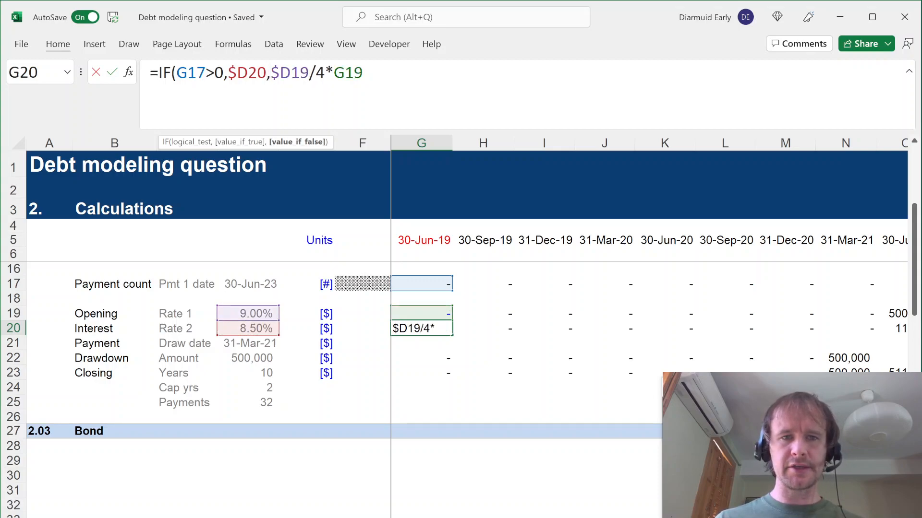
pyautogui.write(')')
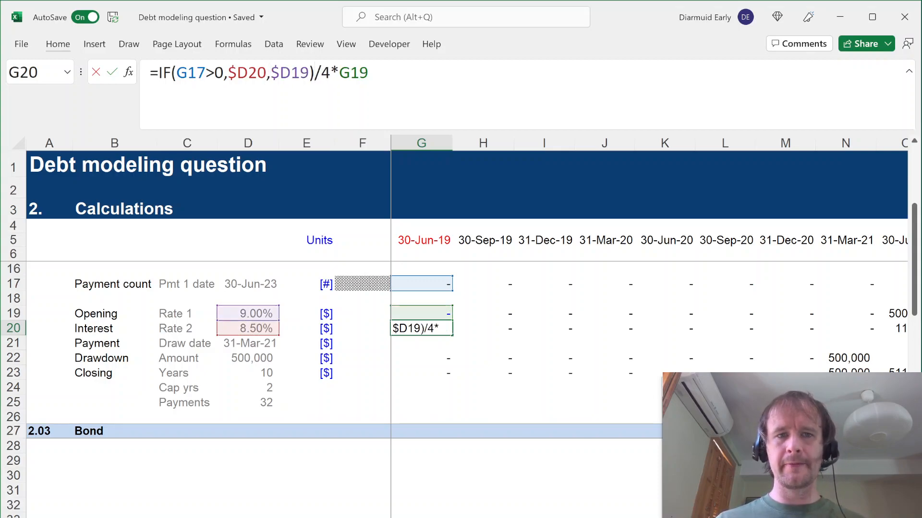
pyautogui.hotkey('ctrl', 'Return')
# Step: Copy the loan's Interest formula from G20 across row 20 through the 30-Jun-53 period
pyautogui.moveTo(452, 335); pyautogui.dragTo(752, 336)
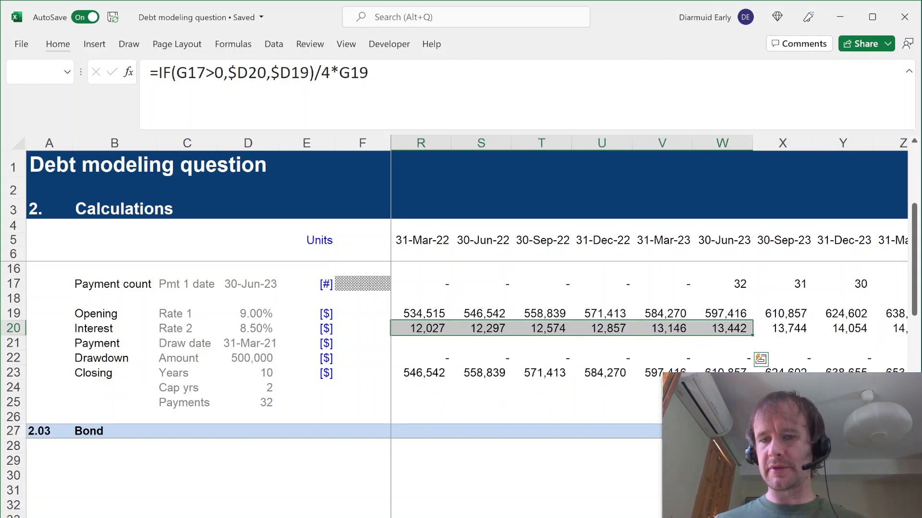
pyautogui.hotkey('ctrl', 'shift', 'Right')
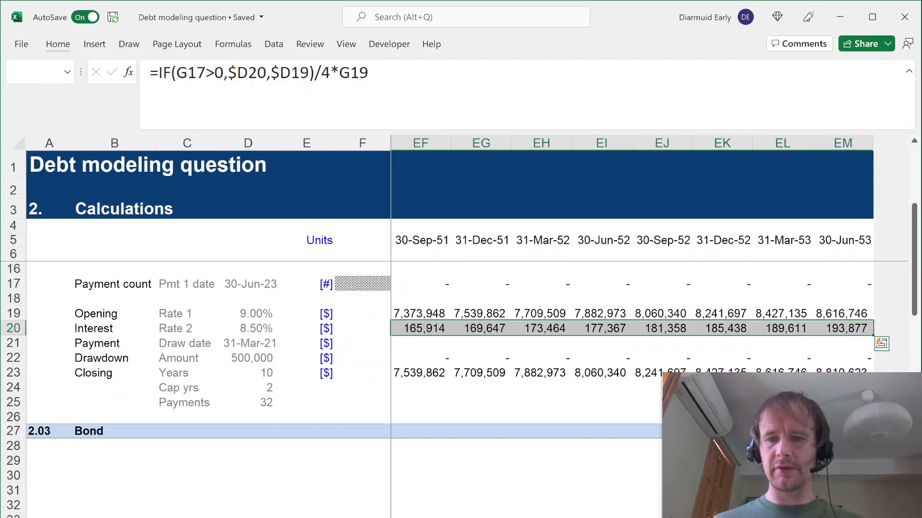
pyautogui.press('Left')
pyautogui.press('Right')
pyautogui.press('Down')
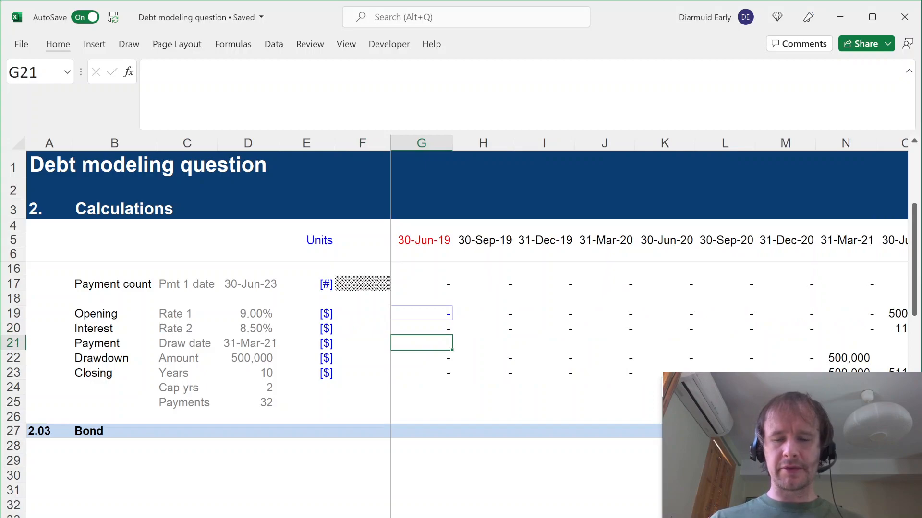
# Step: Enter the loan's Payment formula =IF(G17>0,-G20-G19/G17,0) in G21, paying interest plus an even share of the opening balance
pyautogui.write('=')
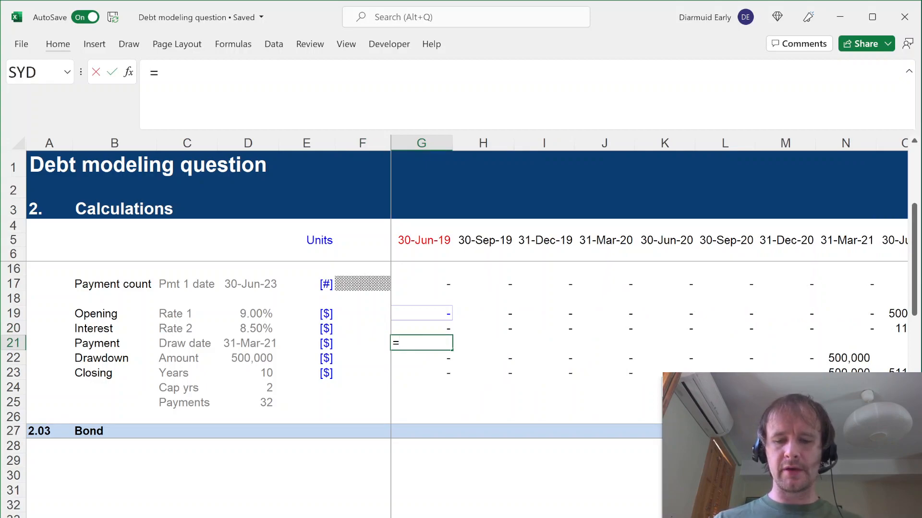
pyautogui.write('IF(')
pyautogui.press('Up')
pyautogui.press('Up')
pyautogui.press('Up')
pyautogui.press('Up')
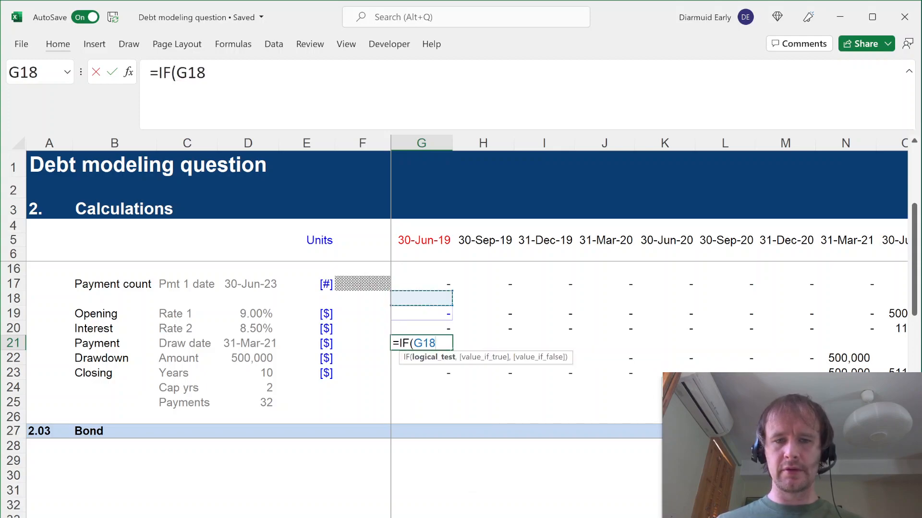
pyautogui.write('>0,')
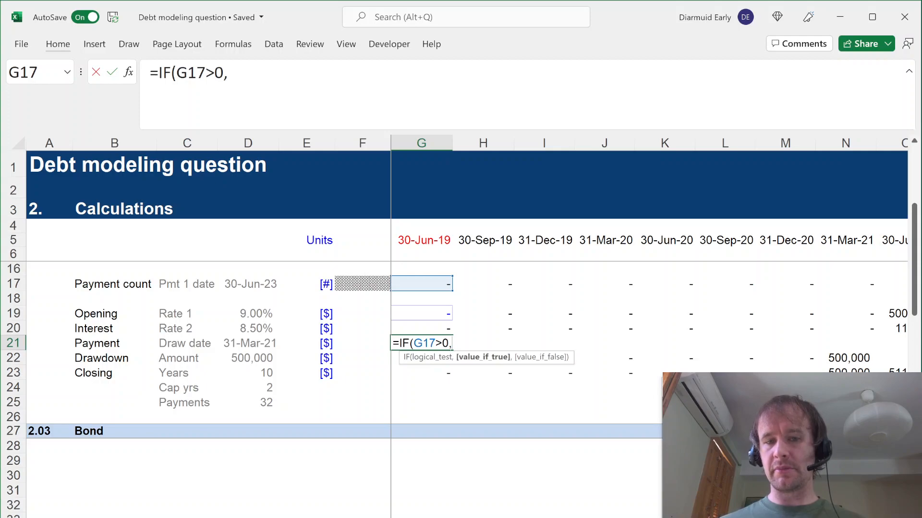
pyautogui.write('-')
pyautogui.press('Up')
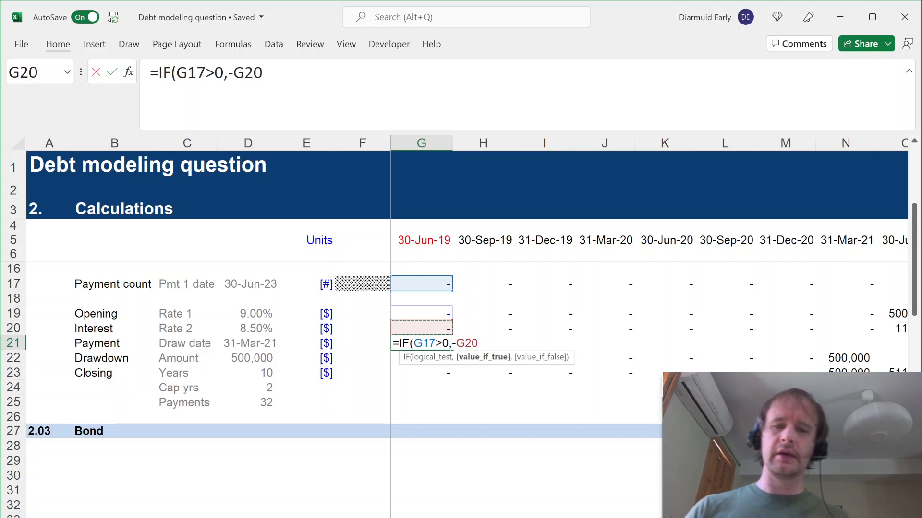
pyautogui.write('-')
pyautogui.press('Up')
pyautogui.press('Up')
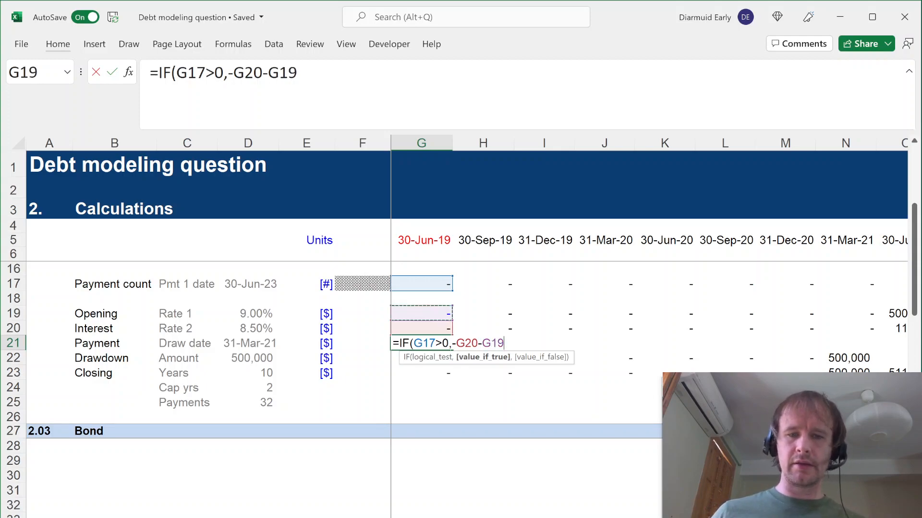
pyautogui.write('/')
pyautogui.press('Up')
pyautogui.press('Up')
pyautogui.press('Up')
pyautogui.press('Up')
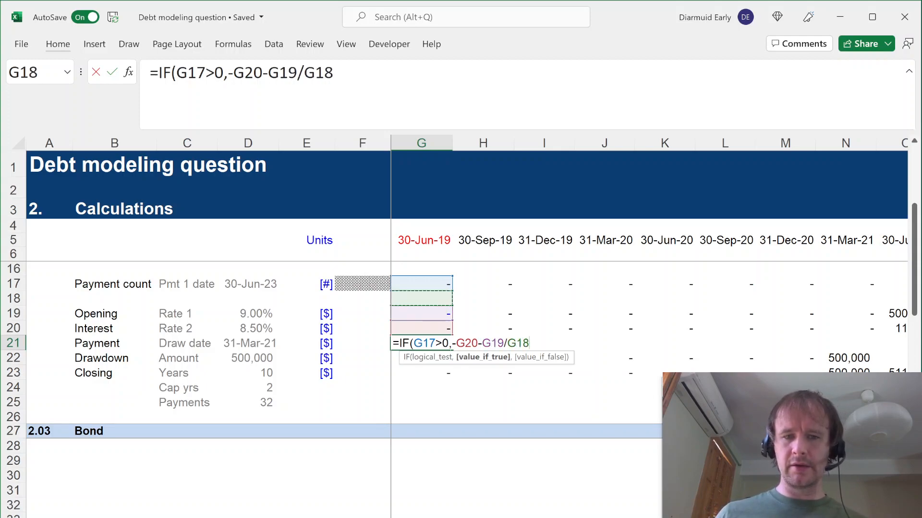
pyautogui.write(')')
pyautogui.press('BackSpace')
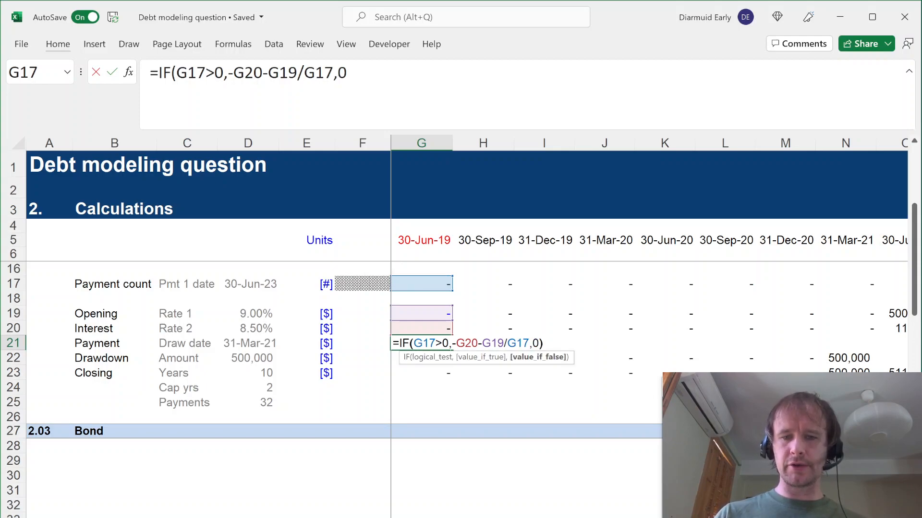
pyautogui.press('Return')
# Step: Copy the Payment formula across row 21 from G21 through the first payment period, 30-Jun-23
pyautogui.moveTo(421, 344); pyautogui.dragTo(672, 345)
pyautogui.hotkey('ctrl', 'r')
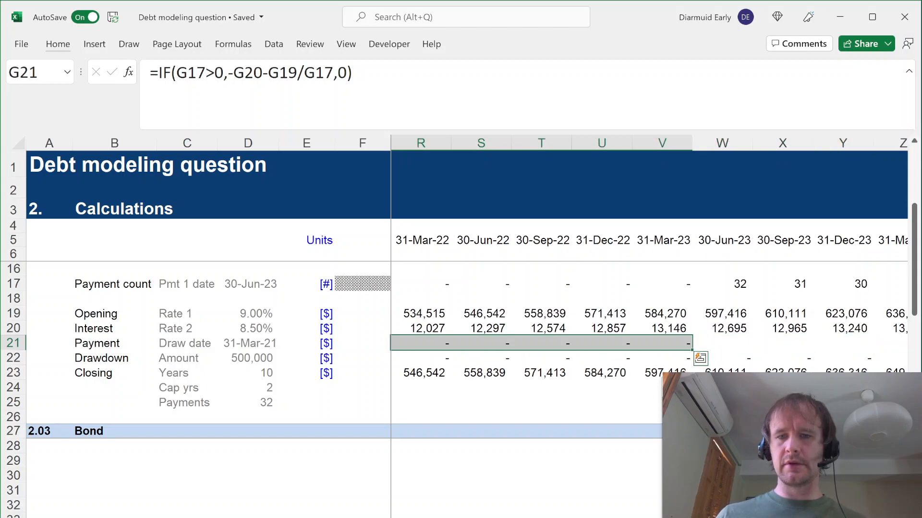
pyautogui.hotkey('shift', 'Right')
pyautogui.hotkey('ctrl', 'r')
pyautogui.hotkey('ctrl', '.')
pyautogui.press('Right')
pyautogui.press('Left')
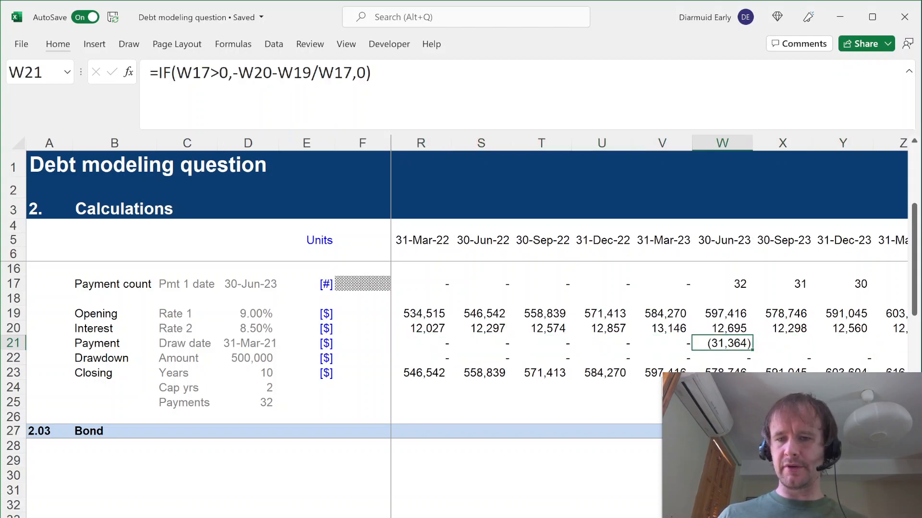
# Step: Extend the Payment formula from W21 across all remaining periods of row 21
pyautogui.hotkey('shift', 'Right')
pyautogui.hotkey('shift', 'Right')
pyautogui.hotkey('shift', 'Right')
pyautogui.hotkey('shift', 'Right')
pyautogui.hotkey('shift', 'Right')
pyautogui.hotkey('ctrl', 'r')
pyautogui.hotkey('shift', 'Right')
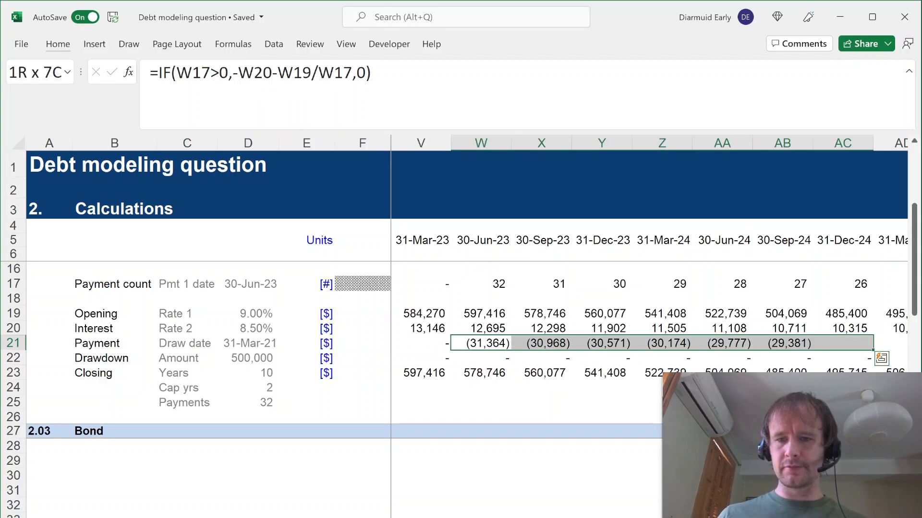
pyautogui.hotkey('shift', 'Right')
pyautogui.hotkey('ctrl', 'shift', 'Right')
pyautogui.hotkey('ctrl', 'r')
pyautogui.press('Right')
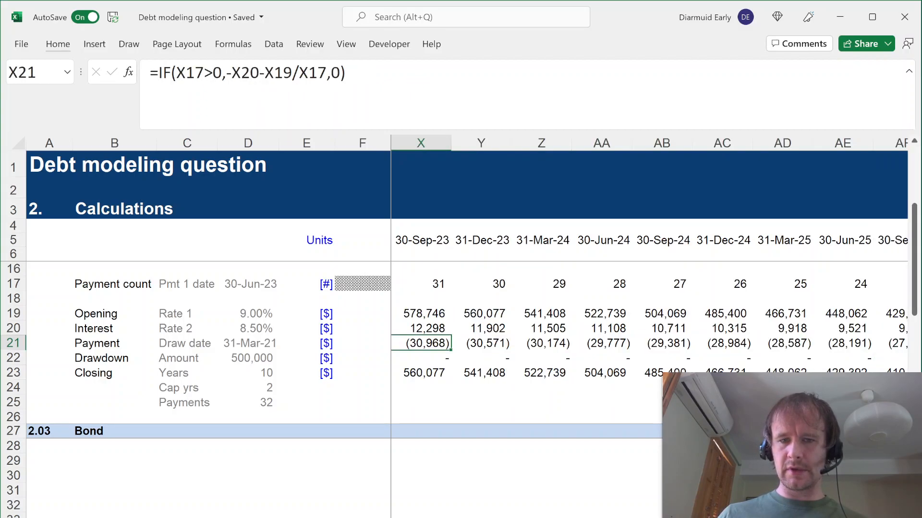
# Step: Follow the loan payments along row 21 from 30-Sep-23 to the last payment period, 31-Mar-31
pyautogui.press('Right')
pyautogui.press('Right')
pyautogui.press('Right')
pyautogui.press('Right')
pyautogui.press('Right')
pyautogui.press('Right')
pyautogui.press('Right')
pyautogui.press('Right')
pyautogui.press('Right')
pyautogui.press('Right')
pyautogui.press('Right')
pyautogui.press('Right')
pyautogui.press('Right')
pyautogui.press('Right')
pyautogui.press('Right')
pyautogui.press('Right')
pyautogui.press('Right')
pyautogui.press('Right')
pyautogui.press('Right')
pyautogui.press('Right')
pyautogui.press('Right')
pyautogui.press('Right')
pyautogui.press('Right')
pyautogui.press('Right')
pyautogui.press('Right')
pyautogui.press('Right')
pyautogui.press('Right')
pyautogui.press('Right')
pyautogui.press('Left')
pyautogui.press('Left')
pyautogui.press('Left')
pyautogui.press('Left')
pyautogui.press('Left')
pyautogui.press('Left')
pyautogui.press('Left')
pyautogui.press('Right')
pyautogui.press('Right')
pyautogui.press('Right')
pyautogui.press('Right')
pyautogui.press('Right')
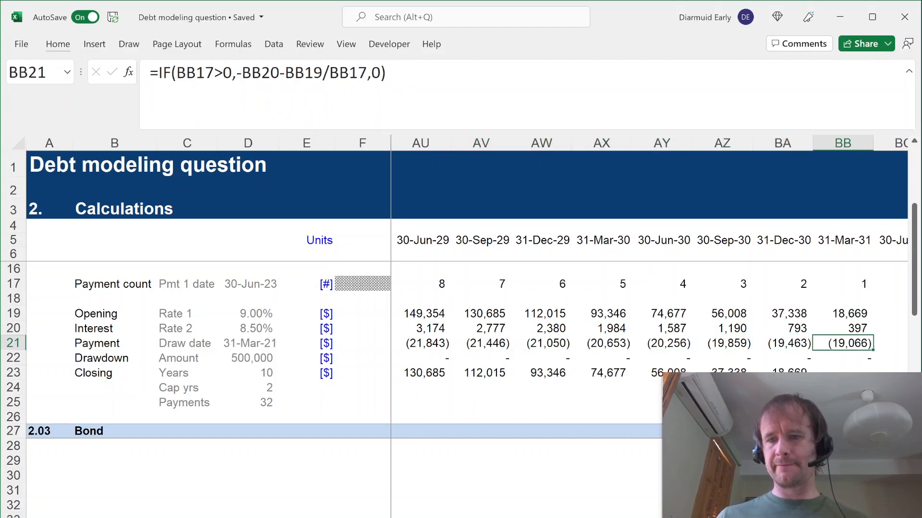
# Step: Inspect the Payment formula in BB21, the periods after it, the closing balance in BB23 and the payment count in BB17
pyautogui.press('F2')
pyautogui.press('Escape')
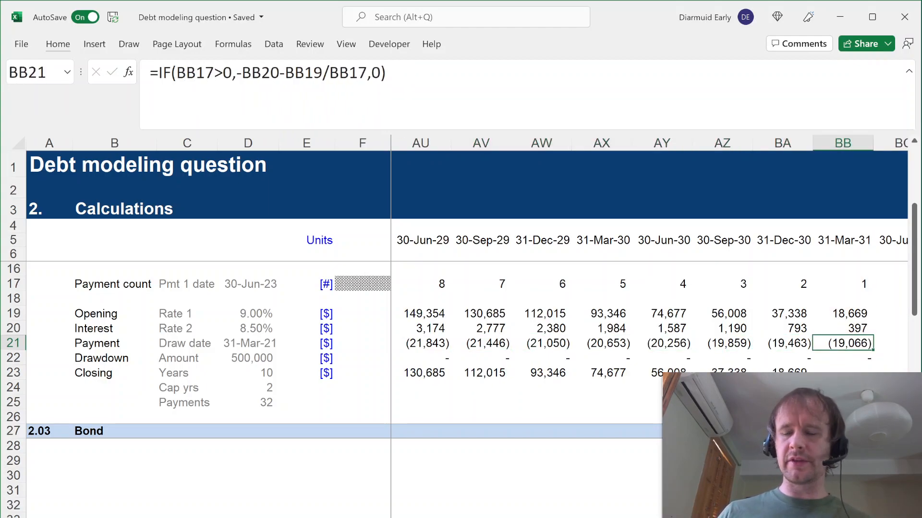
pyautogui.press('Right')
pyautogui.press('Right')
pyautogui.press('Left')
pyautogui.press('Left')
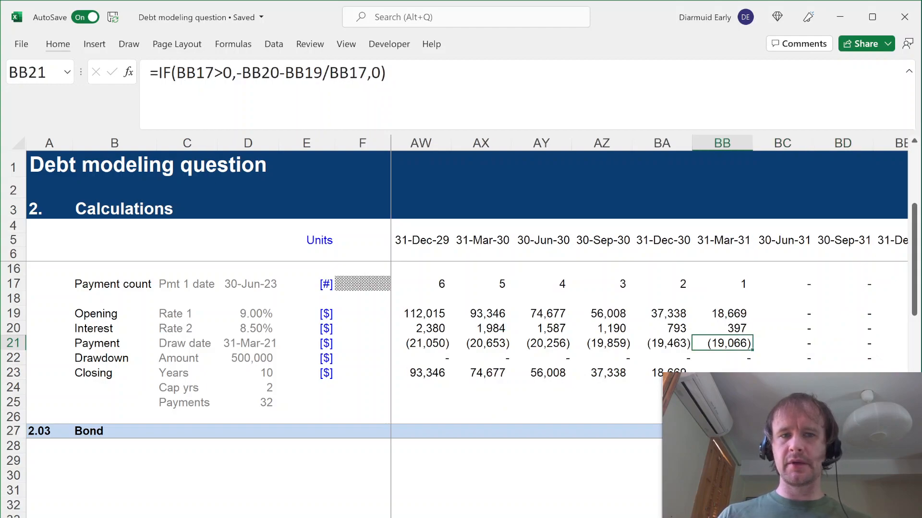
pyautogui.press('F2')
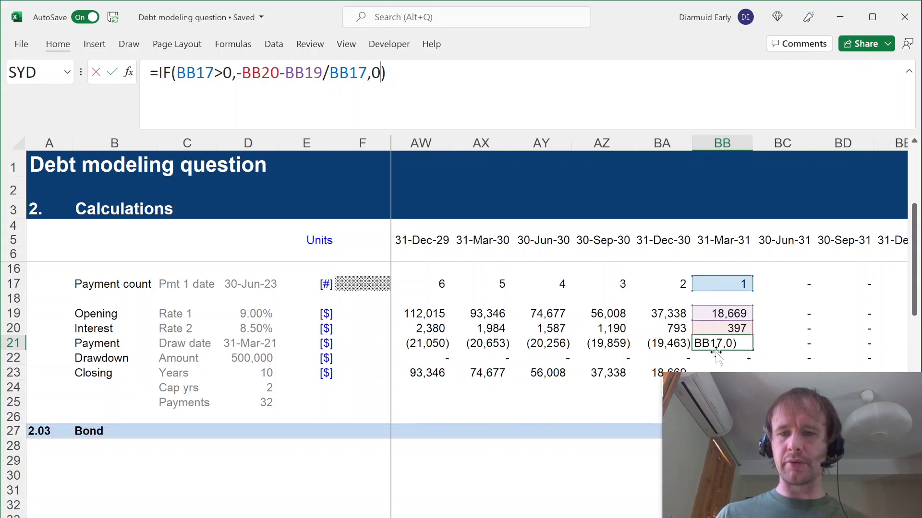
pyautogui.hotkey('ctrl', 'Return')
pyautogui.click(715, 371)
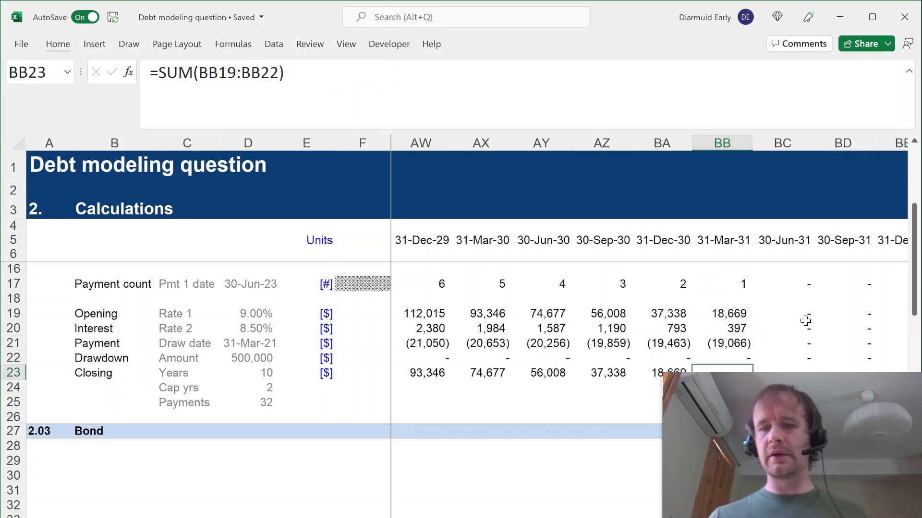
pyautogui.press('Up')
pyautogui.press('Up')
pyautogui.press('Up')
pyautogui.press('Up')
pyautogui.press('Up')
pyautogui.press('Up')
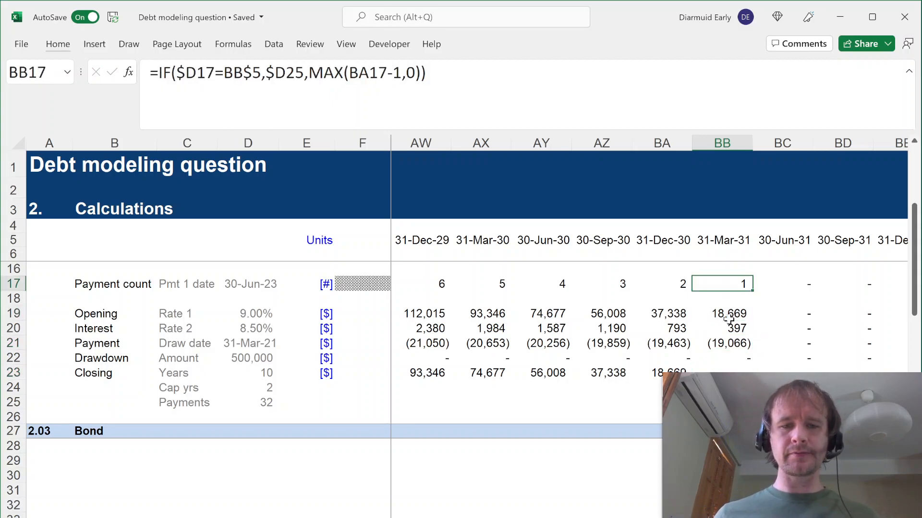
# Step: Copy the whole Mortgage calculation block, rows 9 to 13 from the Opening label across all periods
pyautogui.hotkey('ctrl', 'Left')
pyautogui.press('Left')
pyautogui.press('Down')
pyautogui.press('Left')
pyautogui.press('Down')
pyautogui.press('Left')
pyautogui.press('Up')
pyautogui.press('Left')
pyautogui.press('Left')
pyautogui.press('Left')
pyautogui.press('Up')
pyautogui.press('Up')
pyautogui.press('Up')
pyautogui.press('Up')
pyautogui.press('Up')
pyautogui.press('Right')
pyautogui.press('Up')
pyautogui.press('Up')
pyautogui.press('Up')
pyautogui.press('Up')
pyautogui.press('Up')
pyautogui.press('Up')
pyautogui.press('Down')
pyautogui.press('Down')
pyautogui.hotkey('ctrl', 'shift', 'Right')
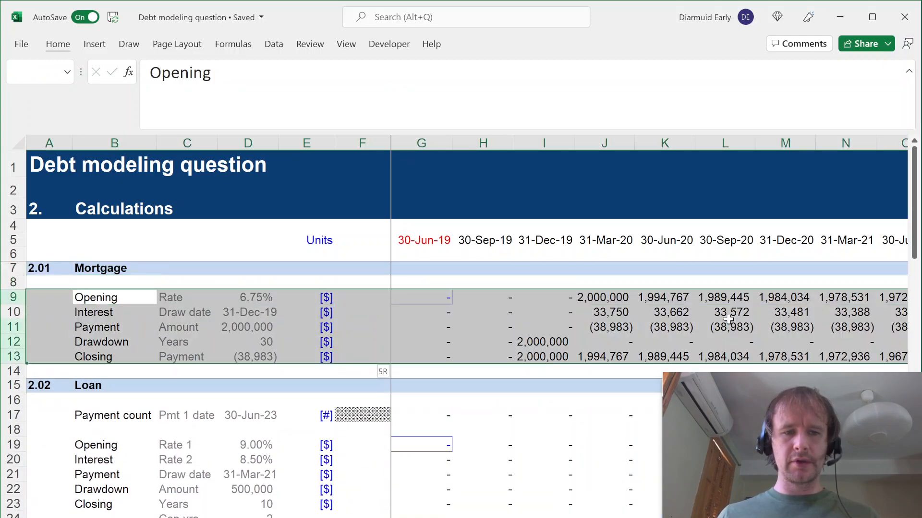
pyautogui.hotkey('ctrl', 'shift', 'Down')
pyautogui.hotkey('ctrl', 'c')
# Step: Paste the copied Mortgage block under the Bond heading, starting at the Opening row in row 29
pyautogui.press('Down')
pyautogui.press('Down')
pyautogui.press('Down')
pyautogui.press('Down')
pyautogui.press('Down')
pyautogui.press('Down')
pyautogui.press('Down')
pyautogui.press('Down')
pyautogui.press('Down')
pyautogui.press('Down')
pyautogui.press('Down')
pyautogui.press('Down')
pyautogui.press('Down')
pyautogui.press('Down')
pyautogui.press('Down')
pyautogui.press('Down')
pyautogui.press('Down')
pyautogui.press('Down')
pyautogui.press('Down')
pyautogui.press('Down')
pyautogui.press('Down')
pyautogui.press('Down')
pyautogui.press('Down')
pyautogui.press('Down')
pyautogui.press('Down')
pyautogui.press('Down')
pyautogui.press('Down')
pyautogui.press('Down')
pyautogui.press('Down')
pyautogui.press('Down')
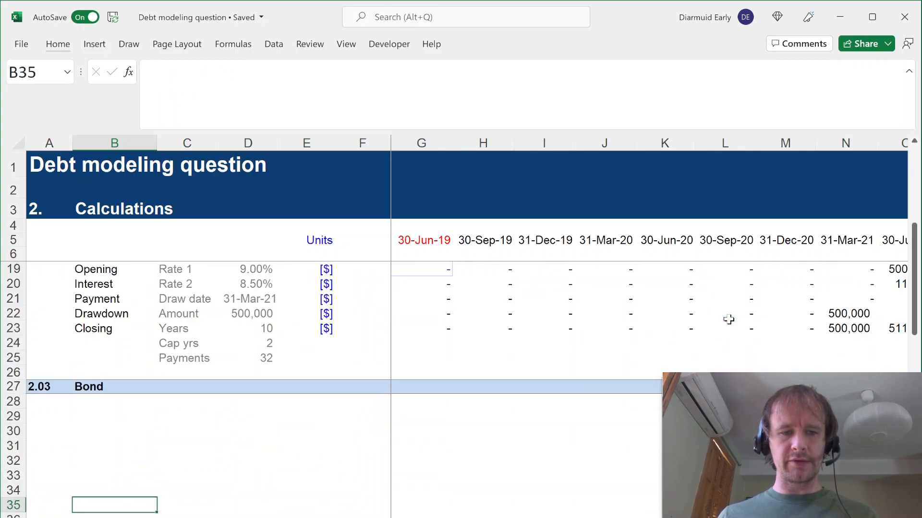
pyautogui.press('Up')
pyautogui.press('Up')
pyautogui.press('Up')
pyautogui.press('Up')
pyautogui.press('Up')
pyautogui.press('Up')
pyautogui.press('Up')
pyautogui.press('Up')
pyautogui.press('Up')
pyautogui.press('Up')
pyautogui.hotkey('ctrl', 'shift', 'Right')
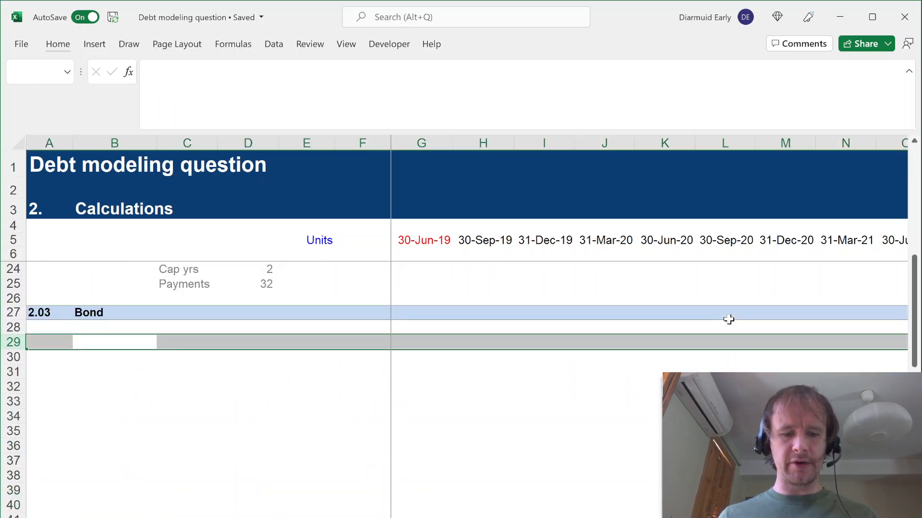
pyautogui.hotkey('ctrl', 'v')
# Step: Link the Bond's Rate in D29 to Assumptions!E55 and its Draw date in D30 to the issue date in Assumptions!E49
pyautogui.press('Right')
pyautogui.press('Right')
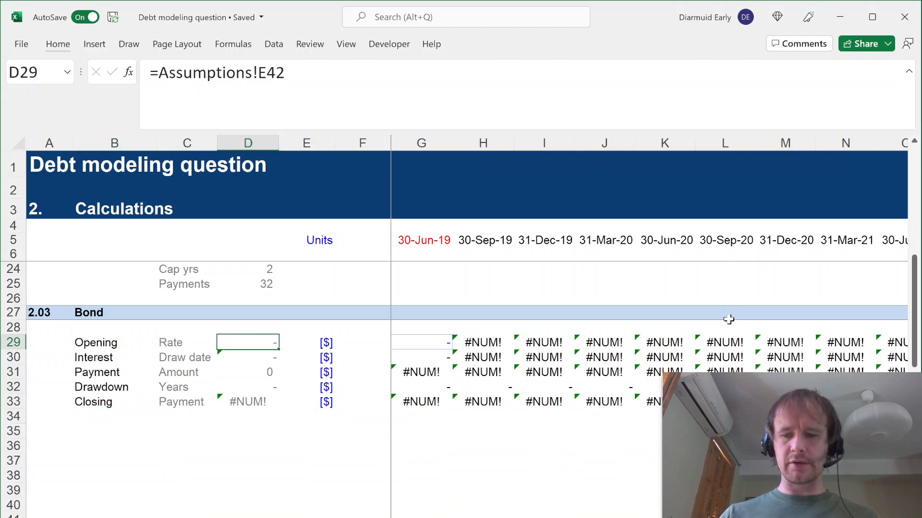
pyautogui.write('=')
pyautogui.hotkey('ctrl', 'pageup')
pyautogui.scroll(-7, 301, 441)
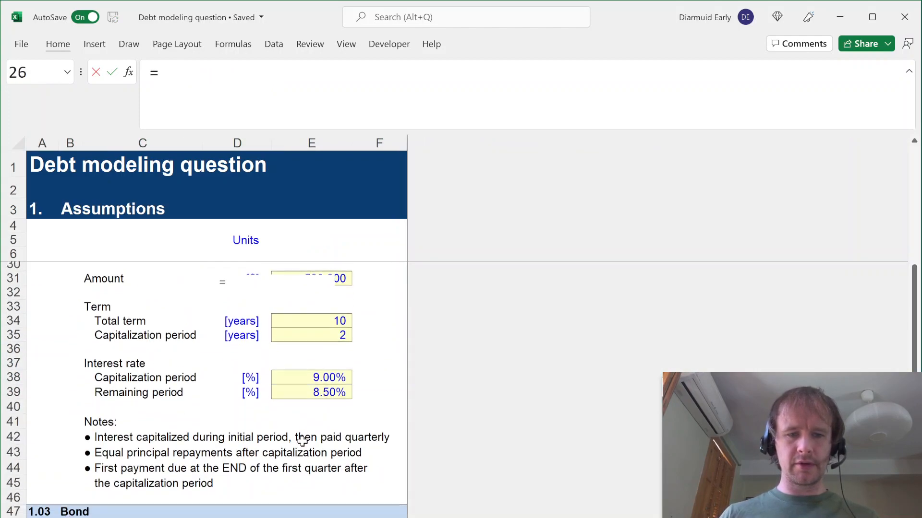
pyautogui.click(323, 397)
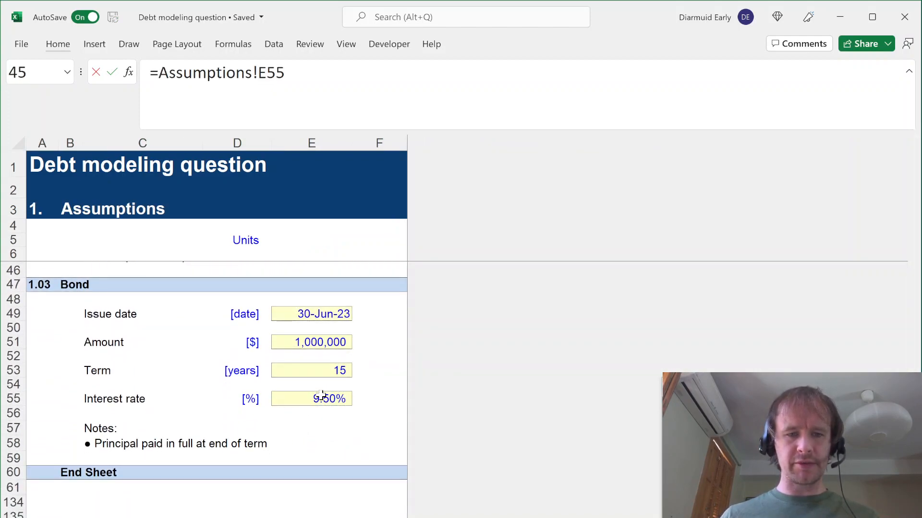
pyautogui.press('Return')
pyautogui.write('=')
pyautogui.hotkey('ctrl', 'pageup')
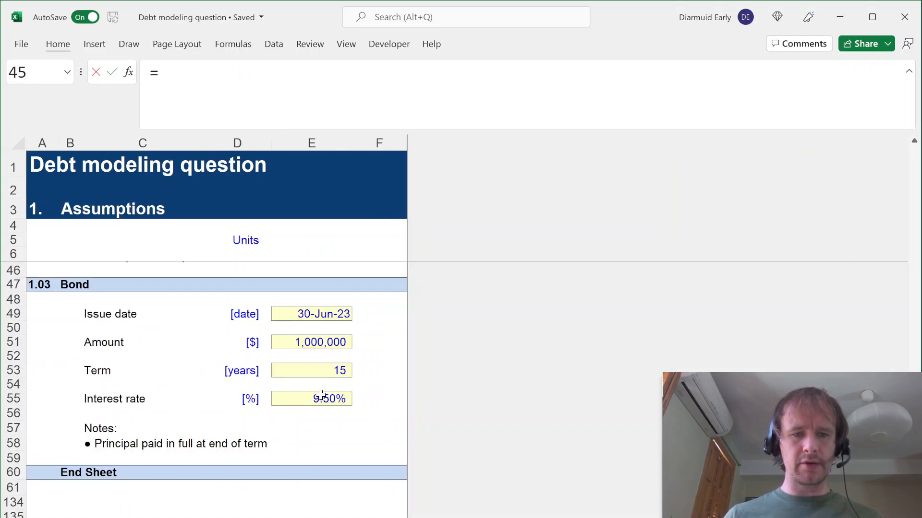
pyautogui.click(304, 312)
pyautogui.press('Return')
# Step: Link the Bond's Amount in D31 to Assumptions!E51 and its Years in D32 to the term in Assumptions!E53
pyautogui.write('=')
pyautogui.hotkey('ctrl', 'pageup')
pyautogui.click(312, 340)
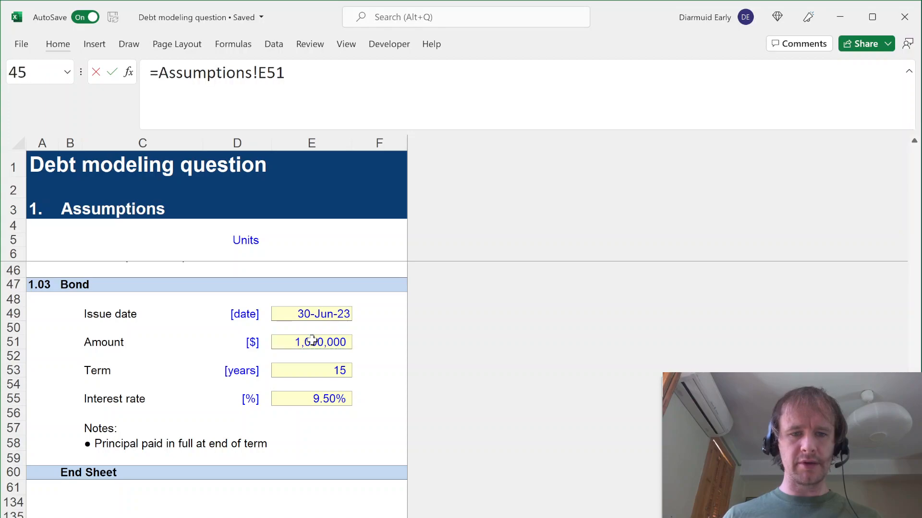
pyautogui.press('Return')
pyautogui.write('=')
pyautogui.hotkey('ctrl', 'pageup')
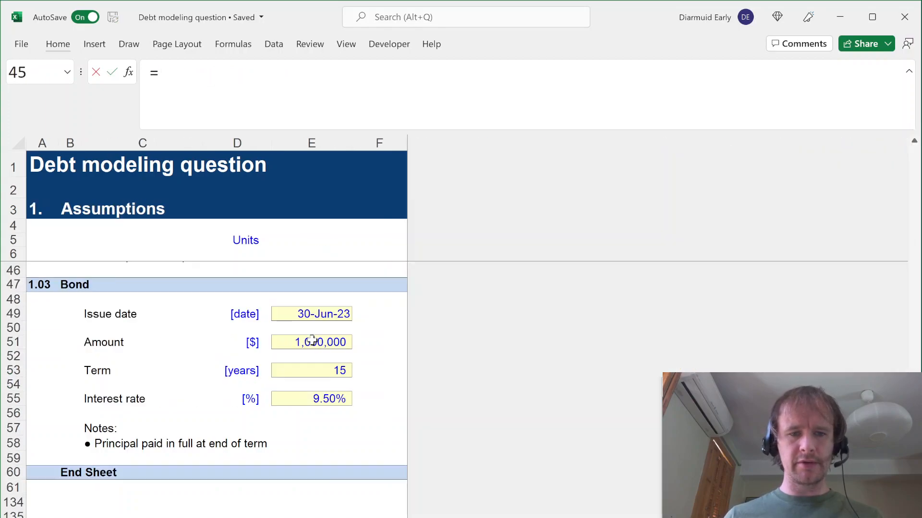
pyautogui.click(339, 372)
pyautogui.press('Return')
# Step: Clear the Payment label in C33 and its calculated value in D33 from the Bond block
pyautogui.press('Left')
pyautogui.press('Down')
pyautogui.press('Up')
pyautogui.press('Delete')
pyautogui.press('Right')
pyautogui.press('Delete')
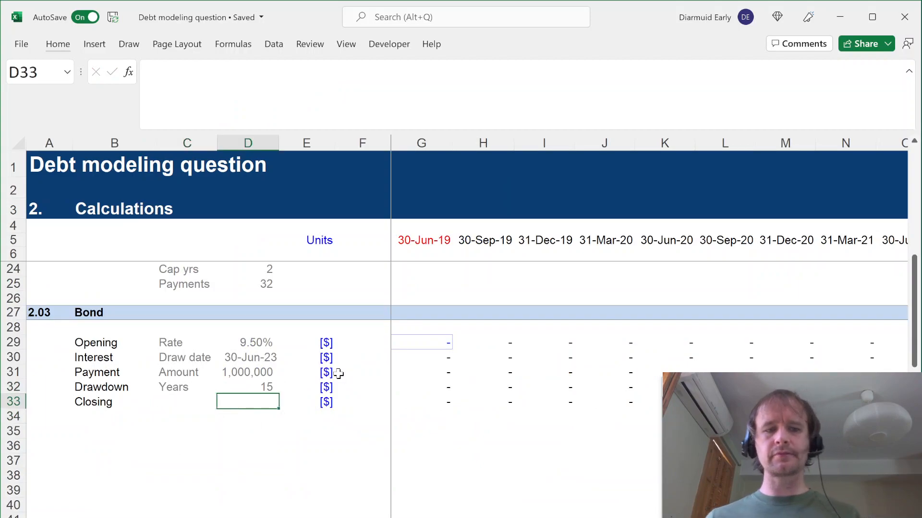
# Step: Follow the Bond rows from the first period through the 30-Jun-23 drawdown to the Payment formula in Y31
pyautogui.press('Right')
pyautogui.press('Up')
pyautogui.press('Up')
pyautogui.press('Right')
pyautogui.press('Right')
pyautogui.press('Right')
pyautogui.press('Up')
pyautogui.press('Up')
pyautogui.press('Left')
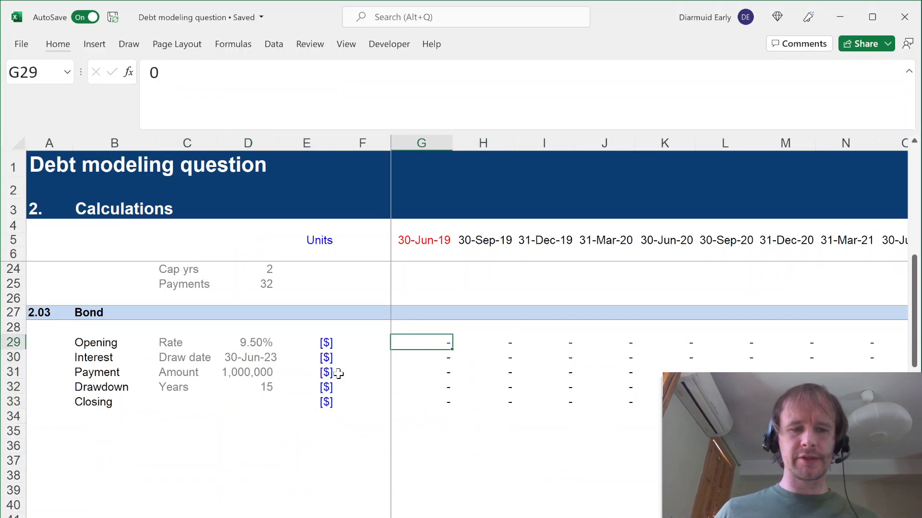
pyautogui.hotkey('alt', 'pagedown')
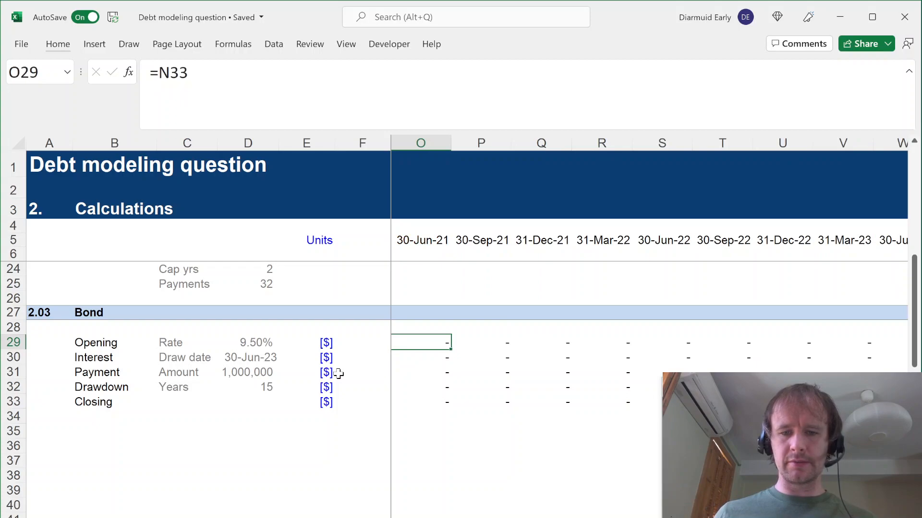
pyautogui.scroll(-1, 510, 413)
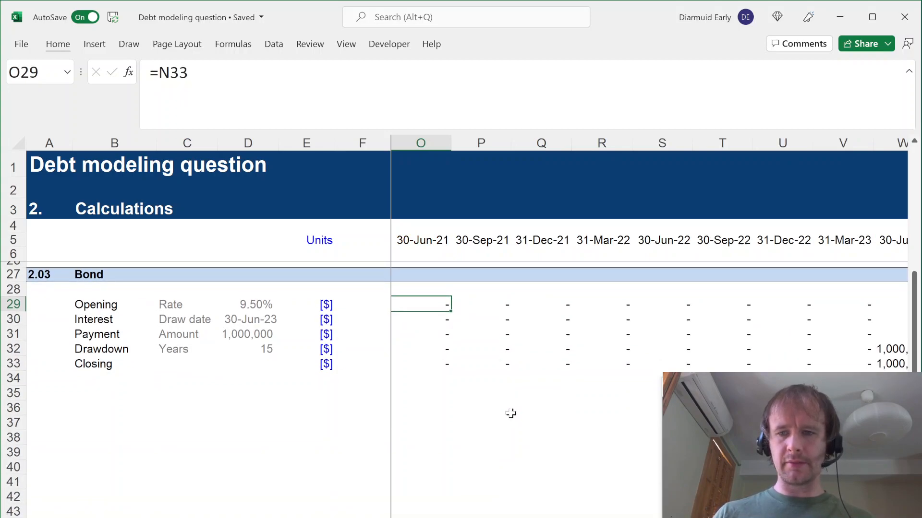
pyautogui.press('Right')
pyautogui.press('Right')
pyautogui.press('Right')
pyautogui.press('Right')
pyautogui.press('Right')
pyautogui.press('Right')
pyautogui.press('Right')
pyautogui.press('Right')
pyautogui.press('Down')
pyautogui.press('Down')
pyautogui.press('Right')
pyautogui.press('Right')
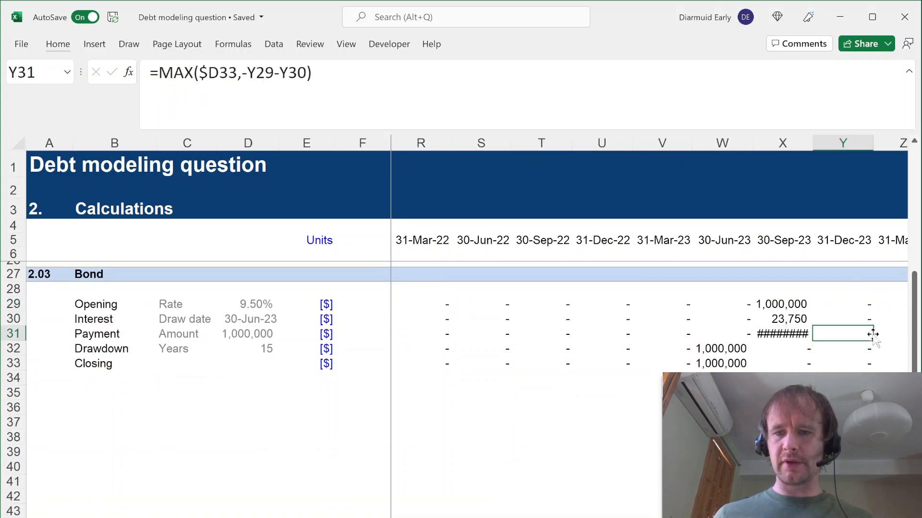
# Step: Check the Bond's Drawdown formula in W32 and its Interest formula in X30
pyautogui.press('Left')
pyautogui.press('Left')
pyautogui.press('Down')
pyautogui.press('F2')
pyautogui.press('Escape')
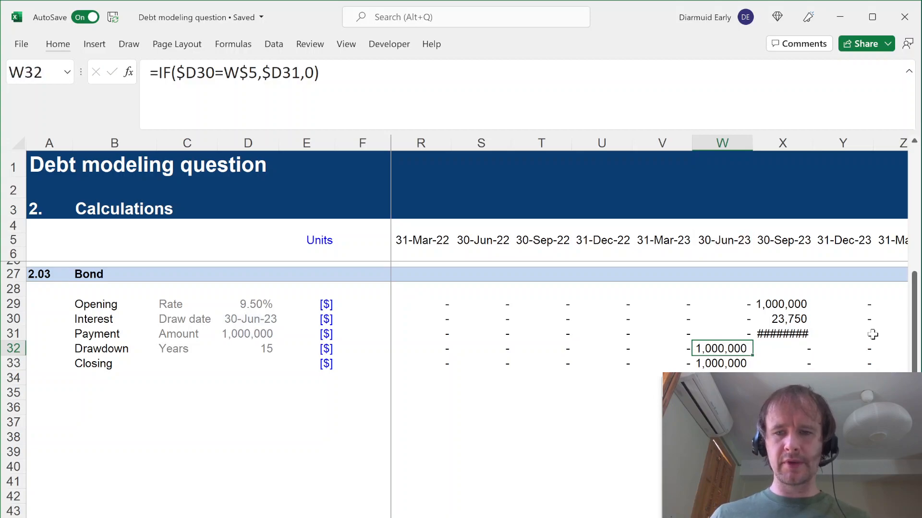
pyautogui.press('Right')
pyautogui.press('Up')
pyautogui.press('Up')
pyautogui.press('F2')
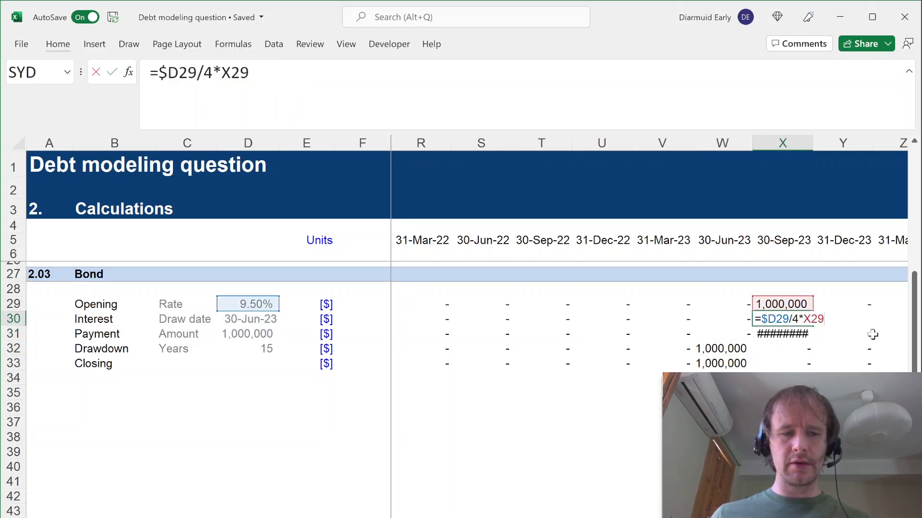
pyautogui.press('Escape')
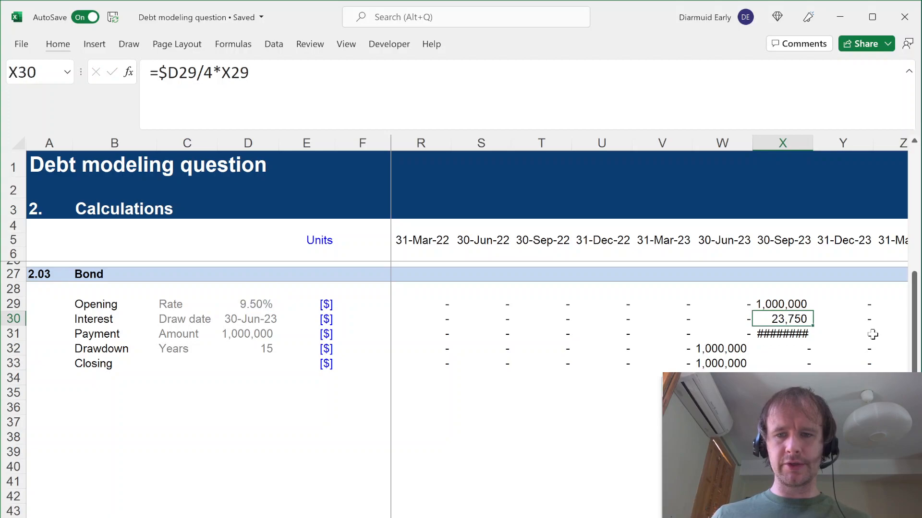
# Step: Clear the copied Payment formulas from Bond row 31, from G31 across to the last period in EM31
pyautogui.press('Down')
pyautogui.hotkey('ctrl', 'Left')
pyautogui.press('Left')
pyautogui.press('Right')
pyautogui.hotkey('ctrl', 'shift', 'Right')
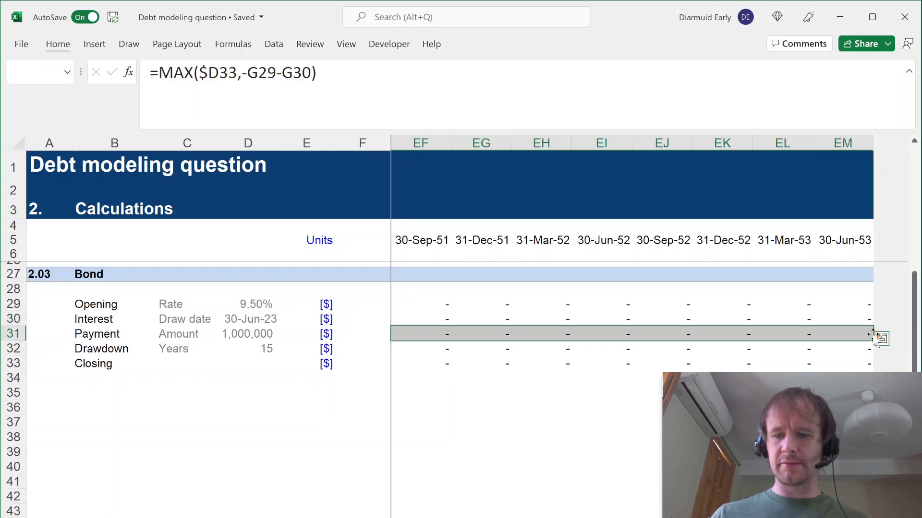
pyautogui.press('Delete')
pyautogui.press('Left')
pyautogui.press('Right')
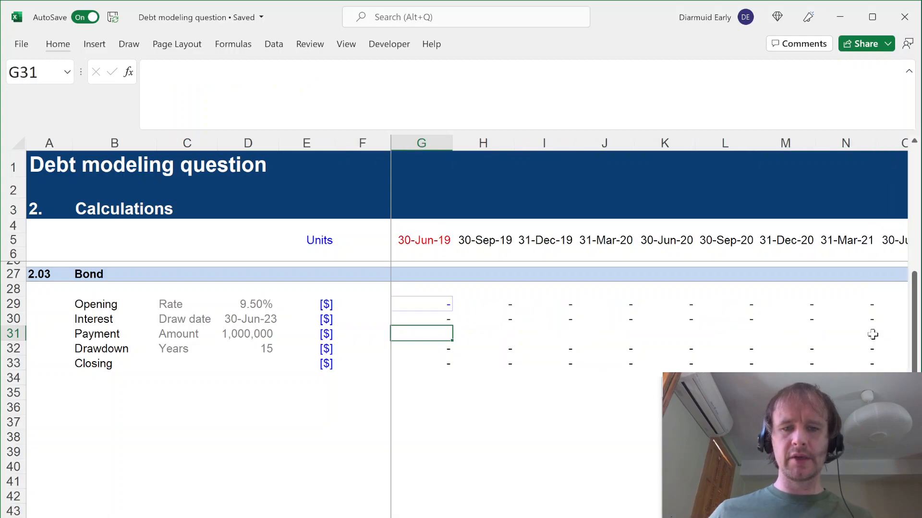
pyautogui.write('=-')
pyautogui.press('Up')
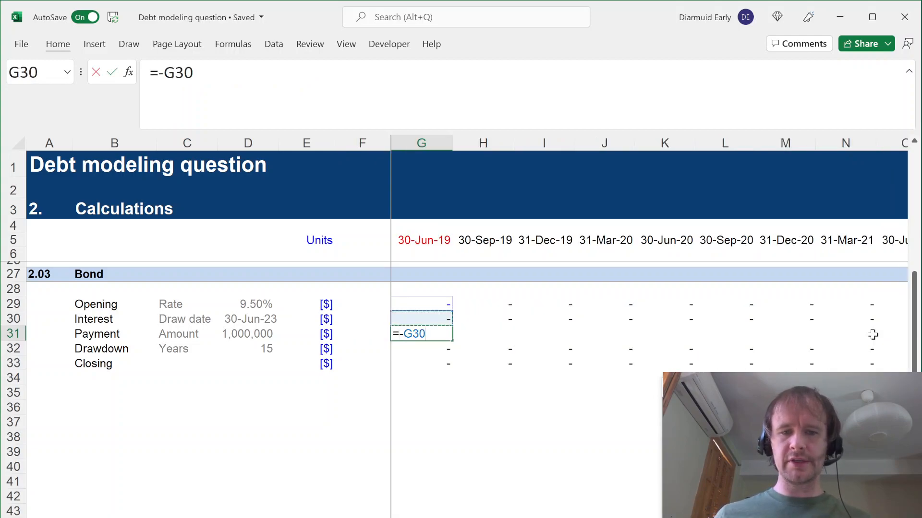
pyautogui.press('Escape')
# Step: Enter the label "Payoff date" in C33 beneath the Bond's Years label
pyautogui.press('Down')
pyautogui.press('Down')
pyautogui.press('Left')
pyautogui.press('Left')
pyautogui.press('Left')
pyautogui.press('Left')
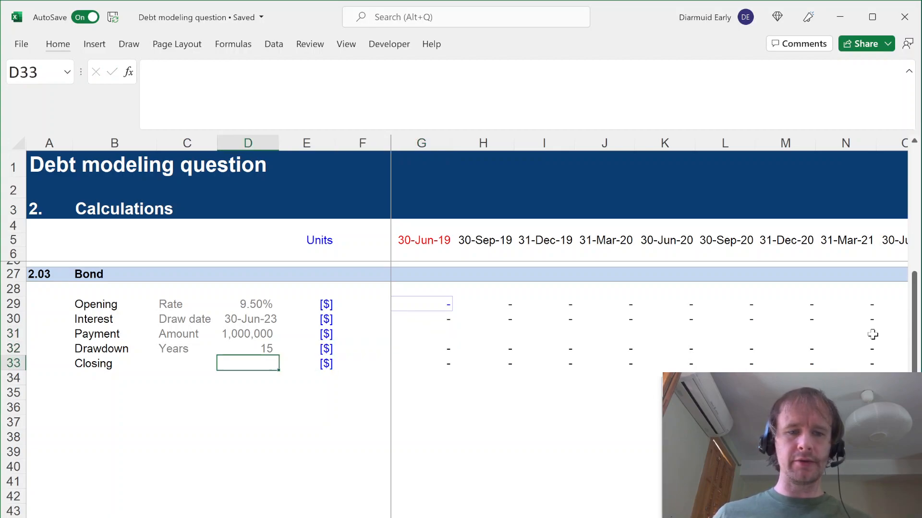
pyautogui.write('Pa')
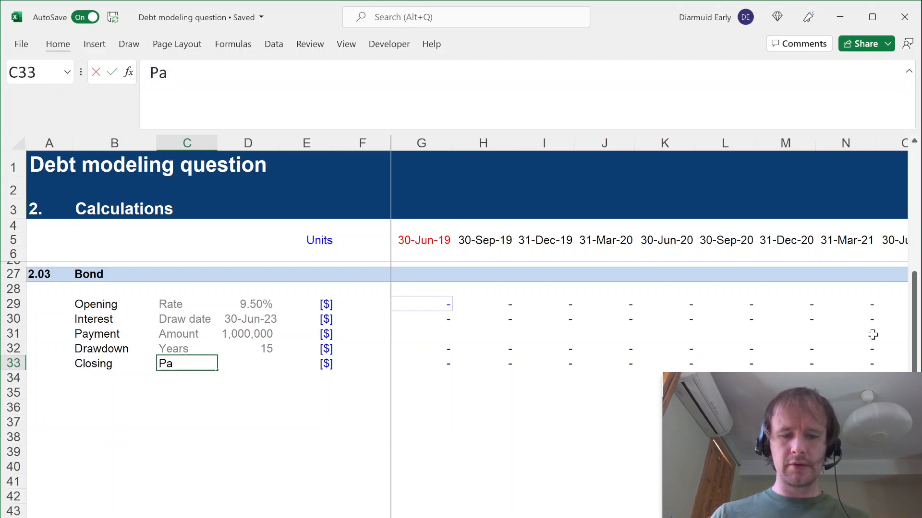
pyautogui.write('yoff date')
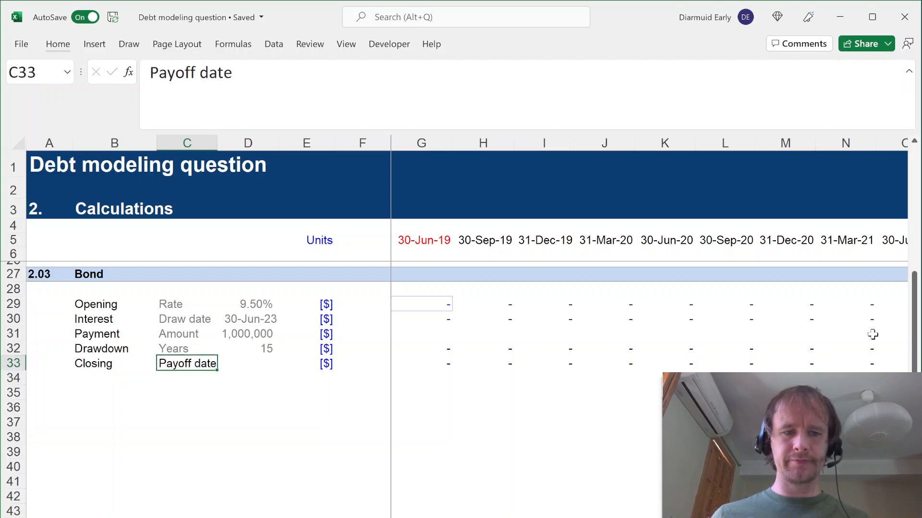
# Step: Copy the formatting of the Bond's Draw date label and value in C30:D30 onto the Payoff date cells C33:D33
pyautogui.press('Up')
pyautogui.press('Up')
pyautogui.press('Up')
pyautogui.hotkey('shift', 'Right')
pyautogui.hotkey('ctrl', 'c')
pyautogui.press('Down')
pyautogui.press('Down')
pyautogui.press('Down')
pyautogui.hotkey('ctrl', 'alt', 'v')
pyautogui.press('t')
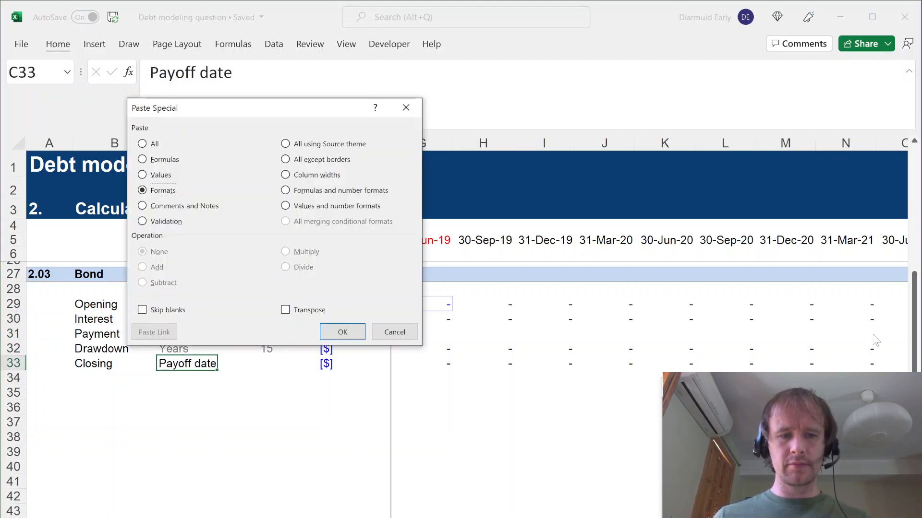
pyautogui.press('Return')
# Step: Calculate the Bond's payoff date in D33 with =EOMONTH(D30,D32*12)
pyautogui.press('Right')
pyautogui.write('=eom')
pyautogui.press('Tab')
pyautogui.press('Up')
pyautogui.press('Up')
pyautogui.press('Up')
pyautogui.write(',')
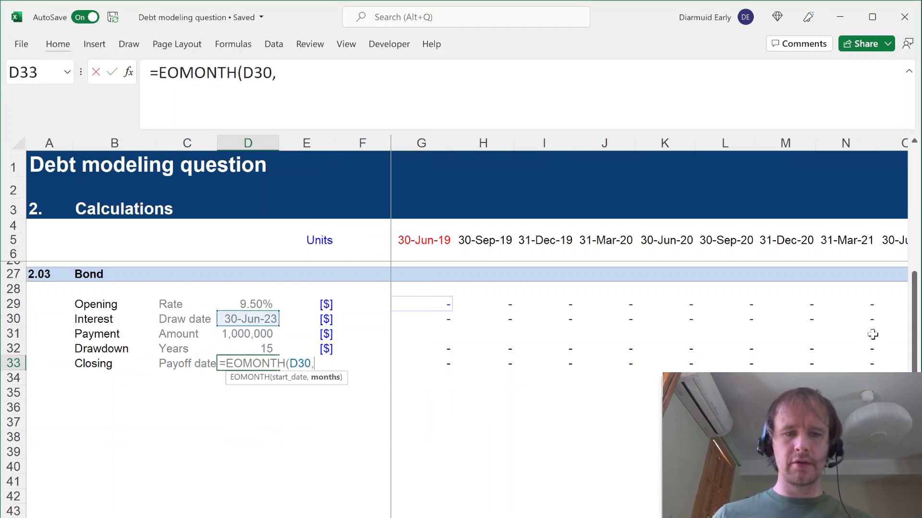
pyautogui.press('Up')
pyautogui.write('*12)')
pyautogui.press('Return')
pyautogui.press('Up')
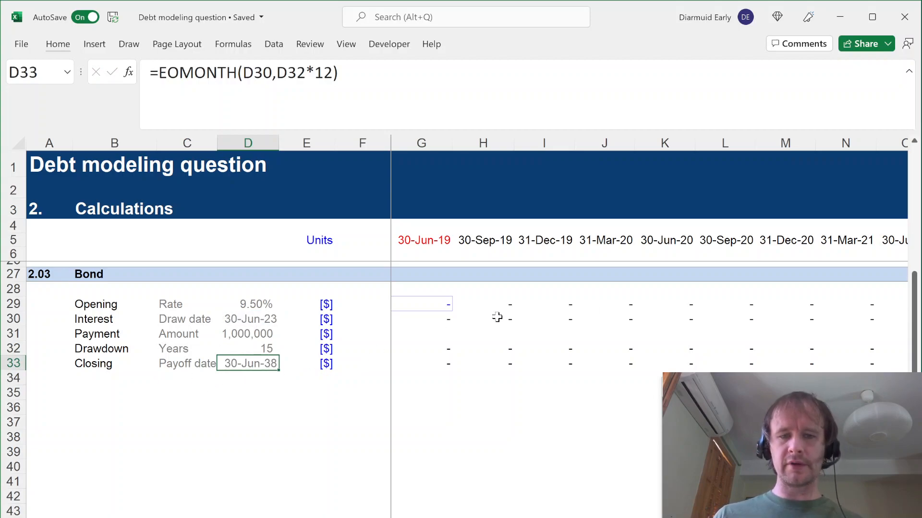
# Step: Enter the Bond's first-period Payment formula in G31 as =-G30-IF(G$5=$D33,-G29,0)
pyautogui.click(447, 330)
pyautogui.press('Left')
pyautogui.press('Right')
pyautogui.write('=')
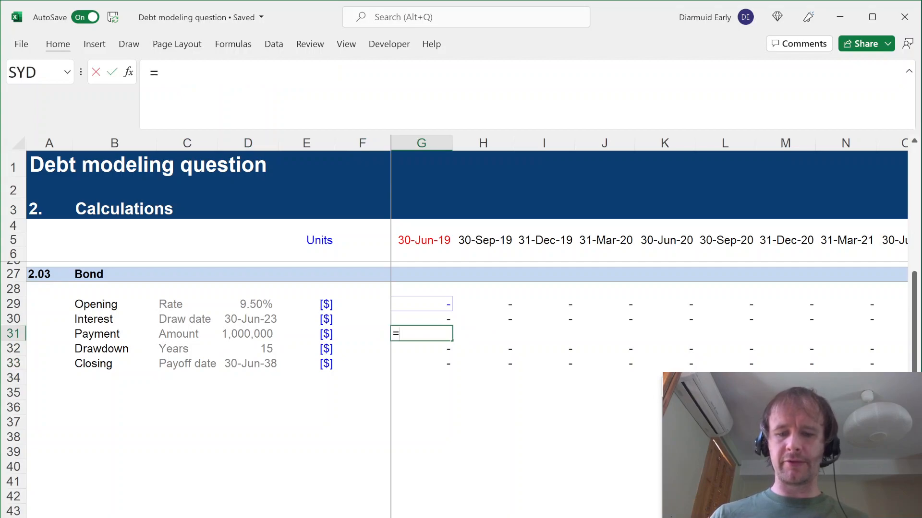
pyautogui.write('-')
pyautogui.press('Up')
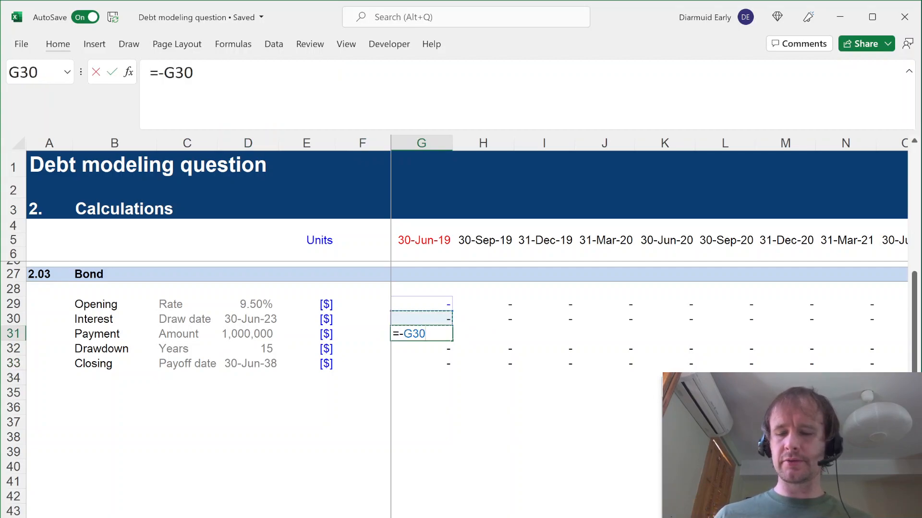
pyautogui.write('-IF(')
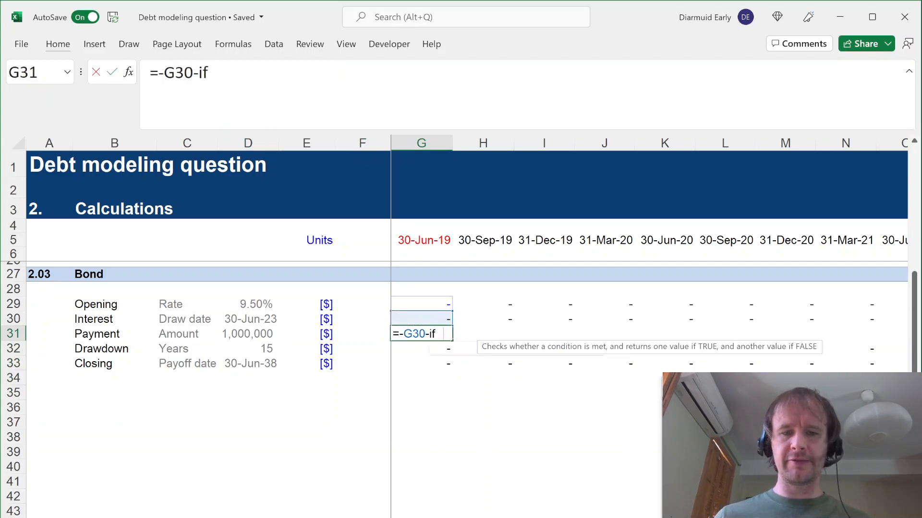
pyautogui.click(424, 239)
pyautogui.press('F4')
pyautogui.press('F4')
pyautogui.write('=')
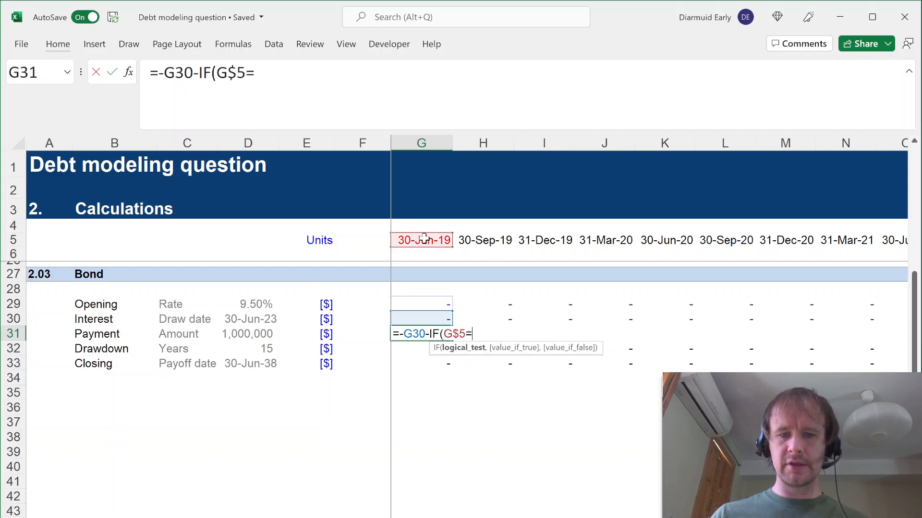
pyautogui.click(254, 367)
pyautogui.press('F4')
pyautogui.press('F4')
pyautogui.press('F4')
pyautogui.write(',-')
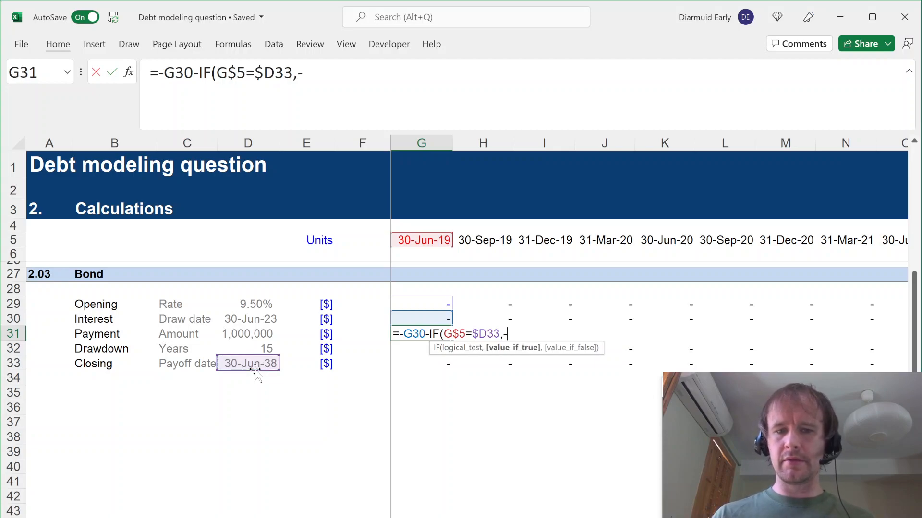
pyautogui.press('Up')
pyautogui.write(',0)')
pyautogui.press('Return')
# Step: Fill the Bond's Payment formula from G31 across row 31 to the last period
pyautogui.press('Up')
pyautogui.hotkey('shift', 'Right')
pyautogui.hotkey('shift', 'Right')
pyautogui.hotkey('shift', 'Right')
pyautogui.hotkey('shift', 'Right')
pyautogui.hotkey('shift', 'Right')
pyautogui.hotkey('shift', 'Right')
pyautogui.hotkey('shift', 'Right')
pyautogui.hotkey('shift', 'Right')
pyautogui.hotkey('shift', 'Right')
pyautogui.hotkey('shift', 'Right')
pyautogui.hotkey('shift', 'Right')
pyautogui.hotkey('shift', 'Right')
pyautogui.hotkey('shift', 'Right')
pyautogui.hotkey('shift', 'Right')
pyautogui.hotkey('shift', 'Right')
pyautogui.hotkey('shift', 'Right')
pyautogui.hotkey('shift', 'Right')
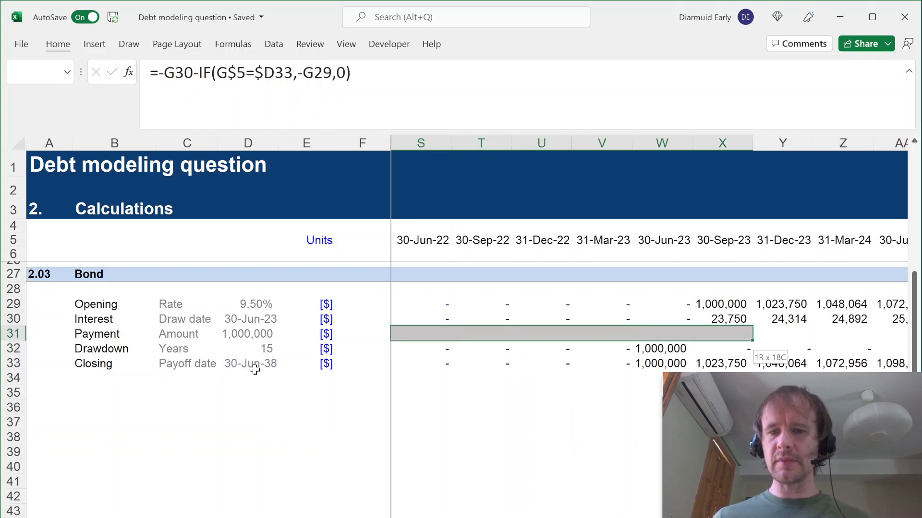
pyautogui.hotkey('ctrl', 'r')
pyautogui.hotkey('shift', 'Right')
pyautogui.hotkey('shift', 'Right')
pyautogui.hotkey('shift', 'Right')
pyautogui.hotkey('shift', 'Right')
pyautogui.hotkey('shift', 'Right')
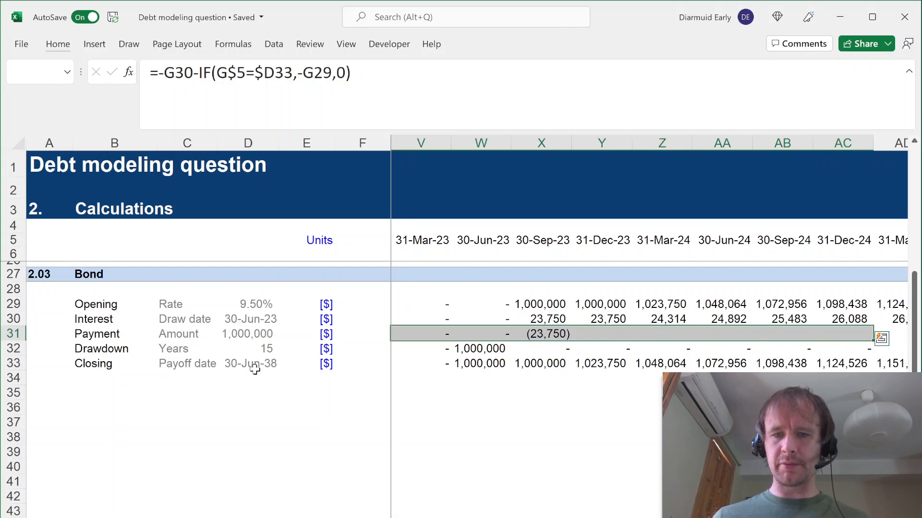
pyautogui.hotkey('ctrl', 'r')
pyautogui.hotkey('shift', 'Right')
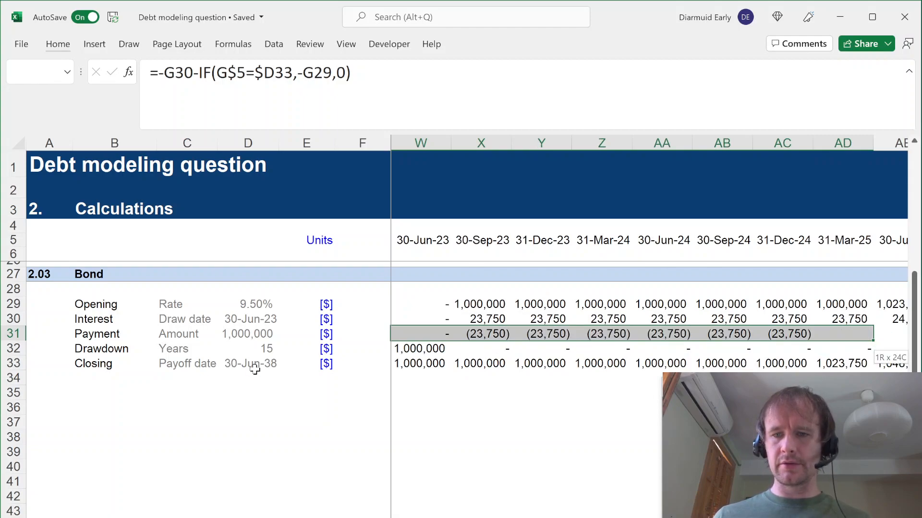
pyautogui.press('Right')
pyautogui.hotkey('ctrl', 'Right')
pyautogui.hotkey('ctrl', 'Right')
pyautogui.hotkey('ctrl', 'shift', 'Left')
pyautogui.hotkey('ctrl', 'r')
pyautogui.press('Tab')
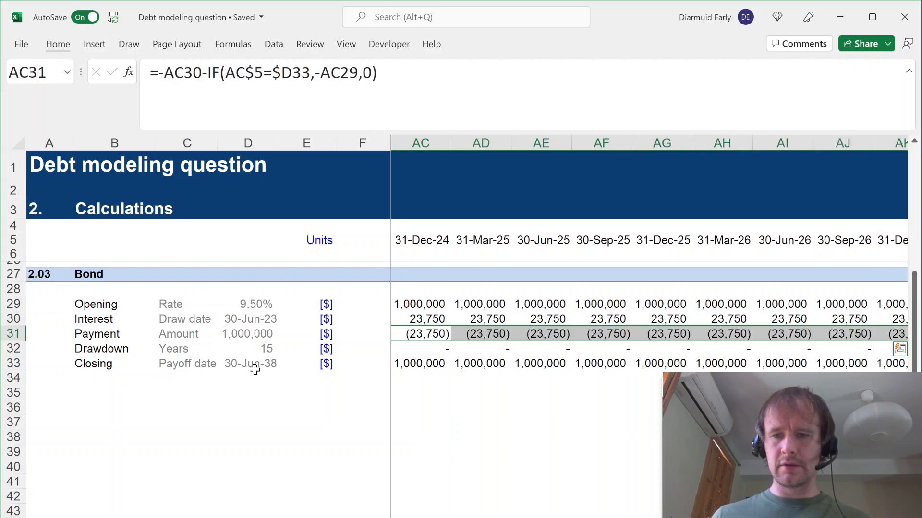
# Step: Follow the Bond's Payment row to the periods around the 30-Jun-38 payoff date and examine the balances
pyautogui.hotkey('alt', 'pagedown')
pyautogui.hotkey('alt', 'pagedown')
pyautogui.hotkey('alt', 'pagedown')
pyautogui.hotkey('alt', 'pagedown')
pyautogui.hotkey('alt', 'pagedown')
pyautogui.hotkey('alt', 'pagedown')
pyautogui.hotkey('alt', 'pagedown')
pyautogui.hotkey('alt', 'pagedown')
pyautogui.hotkey('alt', 'pagedown')
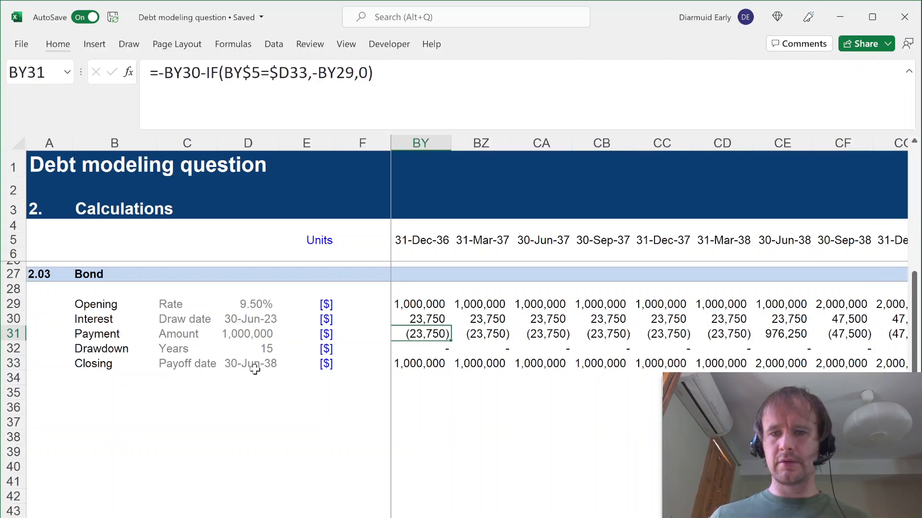
pyautogui.hotkey('alt', 'pageup')
pyautogui.hotkey('alt', 'pageup')
pyautogui.hotkey('alt', 'pageup')
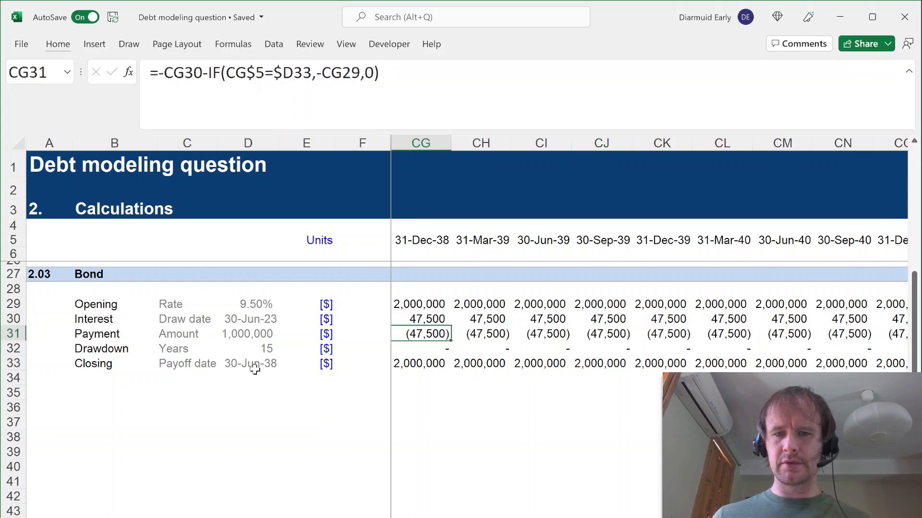
pyautogui.press('Right')
pyautogui.press('Right')
pyautogui.press('Right')
pyautogui.press('Right')
pyautogui.press('Right')
pyautogui.press('Right')
pyautogui.press('Right')
pyautogui.press('Right')
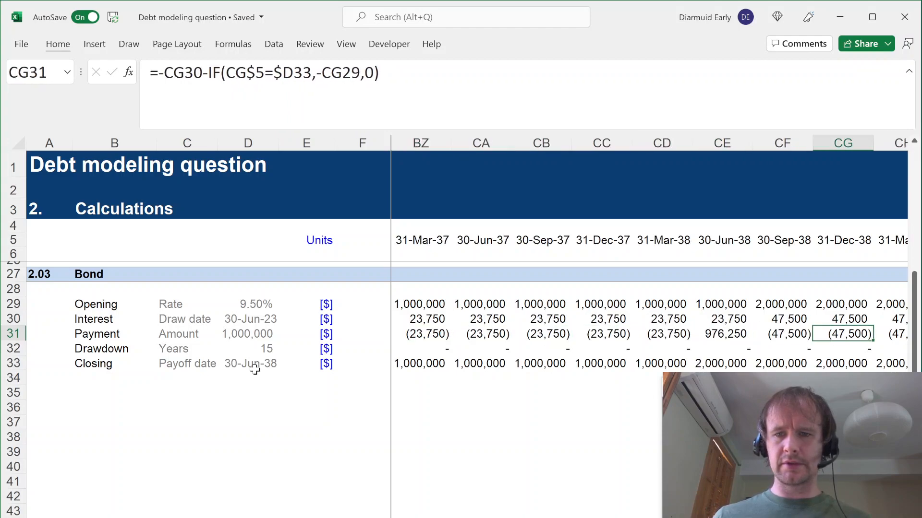
# Step: Check the Bond's Interest formula in CF30, Opening formula in CF29 and payoff-period Payment formula in CE31
pyautogui.press('Left')
pyautogui.press('Up')
pyautogui.press('F2')
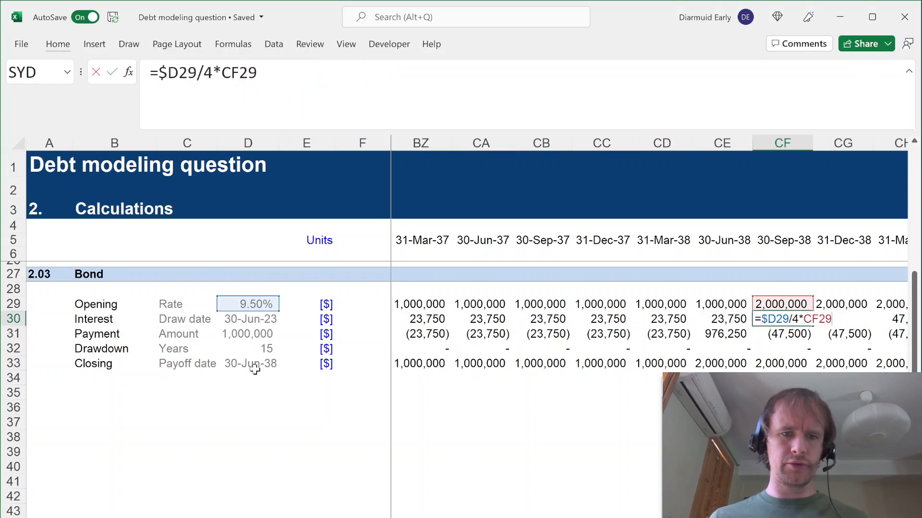
pyautogui.press('Escape')
pyautogui.press('Up')
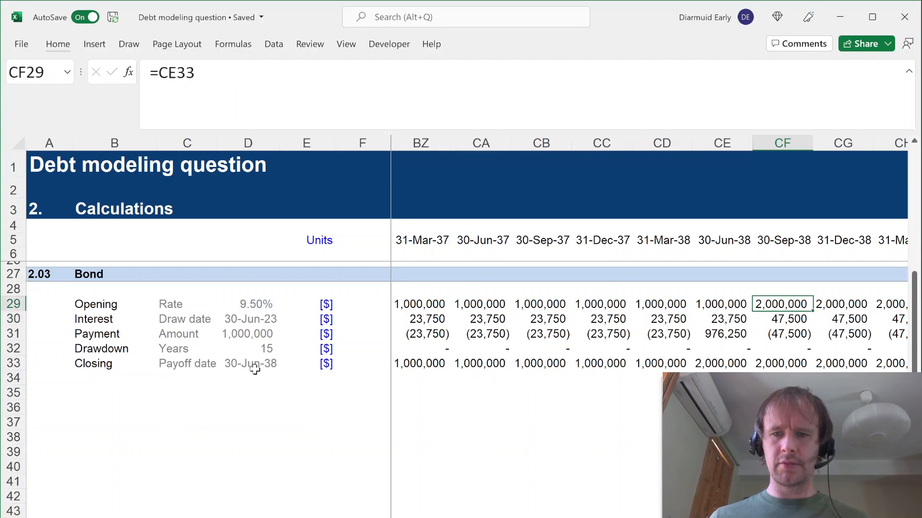
pyautogui.press('Left')
pyautogui.press('Down')
pyautogui.press('Down')
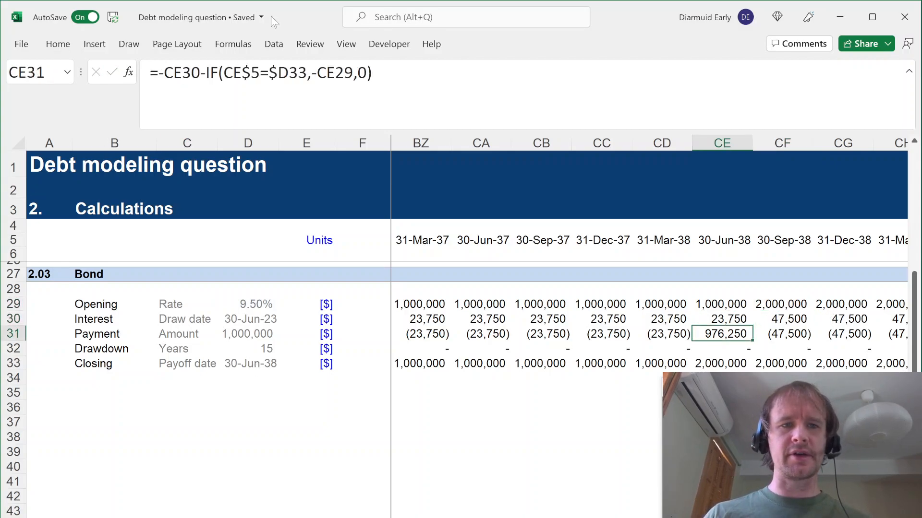
pyautogui.click(206, 73)
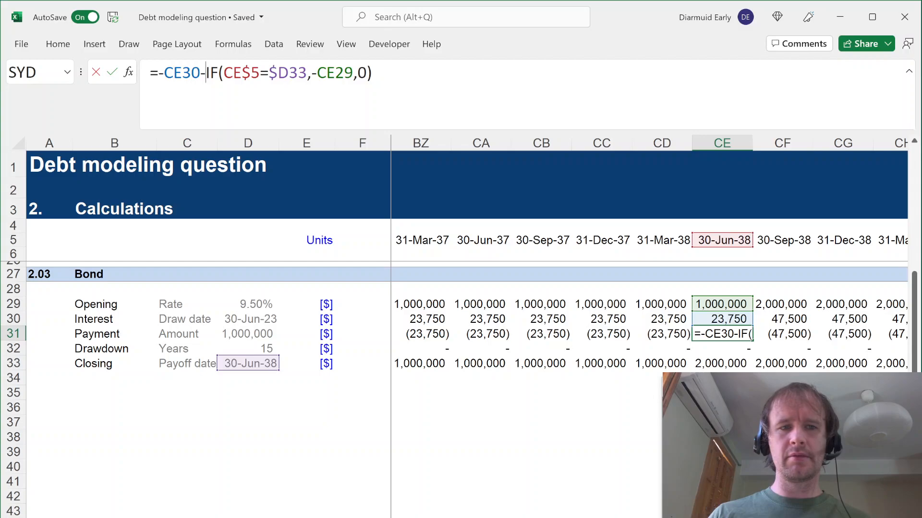
pyautogui.hotkey('ctrl', 'Return')
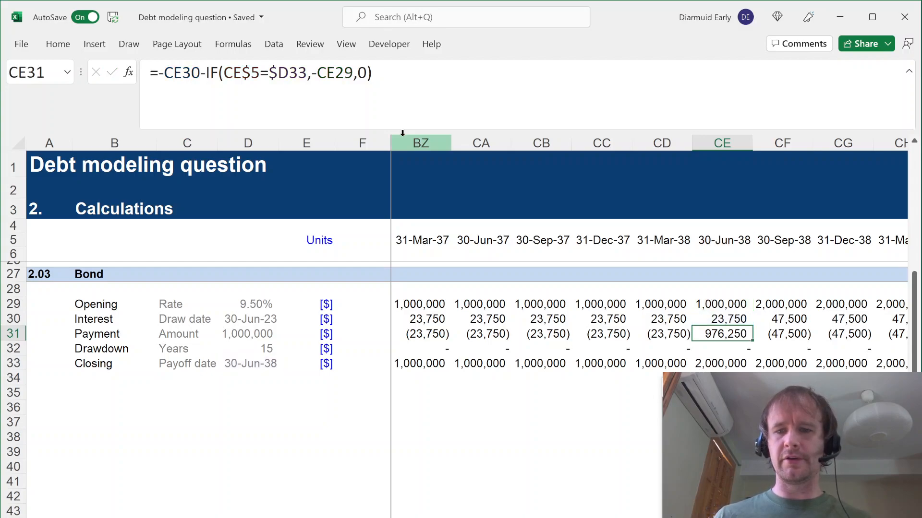
pyautogui.press('Right')
pyautogui.press('Up')
pyautogui.press('Up')
pyautogui.press('Left')
pyautogui.press('Down')
pyautogui.press('Down')
# Step: Change the Bond's Payment formula to =-G30-IF(G$5=$D33,G29,0) in G31 and apply it across row 31 to the last period
pyautogui.hotkey('ctrl', 'Left')
pyautogui.press('Left')
pyautogui.press('Right')
pyautogui.hotkey('ctrl', 'shift', 'Right')
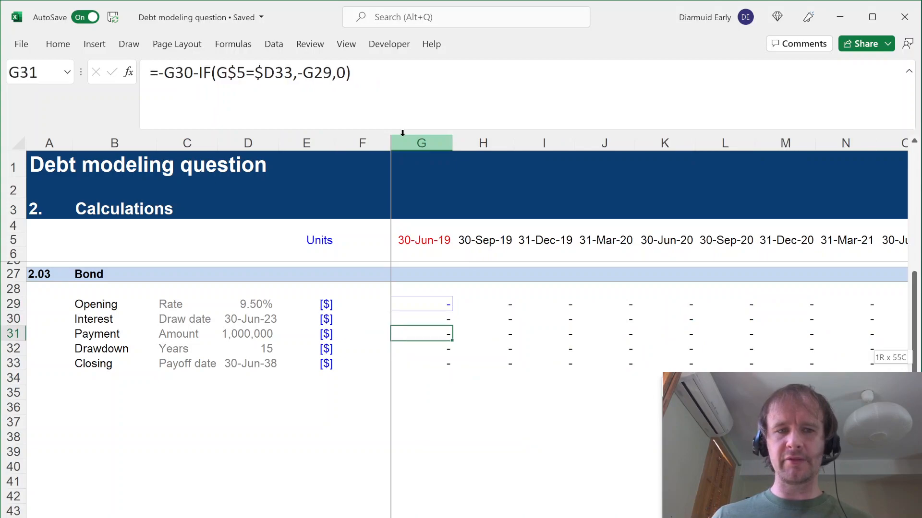
pyautogui.hotkey('ctrl', 'r')
pyautogui.press('F2')
pyautogui.press('Left')
pyautogui.press('Left')
pyautogui.press('Left')
pyautogui.press('Left')
pyautogui.press('Left')
pyautogui.press('Left')
pyautogui.press('BackSpace')
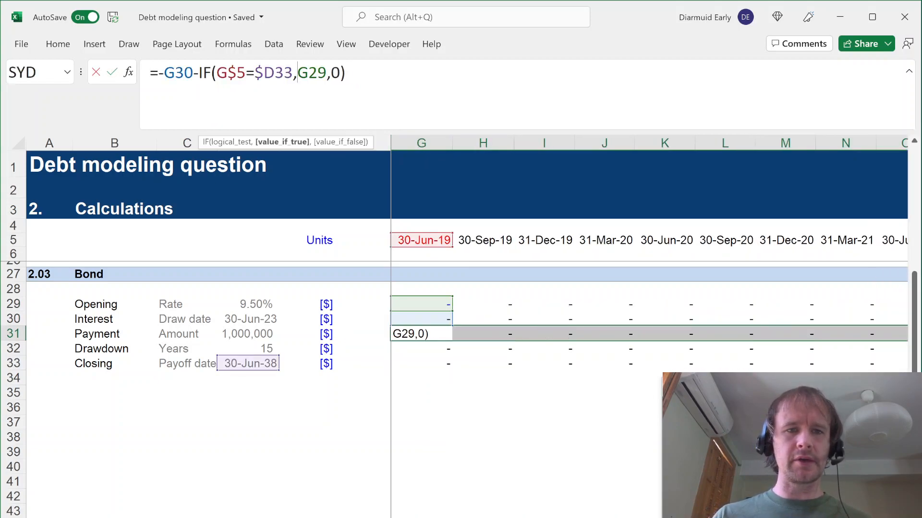
pyautogui.hotkey('ctrl', 'Return')
# Step: Follow the Bond's Payment row to the periods around the 30-Jun-38 payoff date and examine the principal repayment
pyautogui.press('Right')
pyautogui.press('Right')
pyautogui.press('Right')
pyautogui.press('Right')
pyautogui.press('Right')
pyautogui.press('Right')
pyautogui.press('Right')
pyautogui.press('Right')
pyautogui.press('Right')
pyautogui.press('Right')
pyautogui.press('Right')
pyautogui.press('Right')
pyautogui.press('Right')
pyautogui.press('Right')
pyautogui.press('Right')
pyautogui.press('Right')
pyautogui.press('Right')
pyautogui.press('Right')
pyautogui.press('Right')
pyautogui.press('Right')
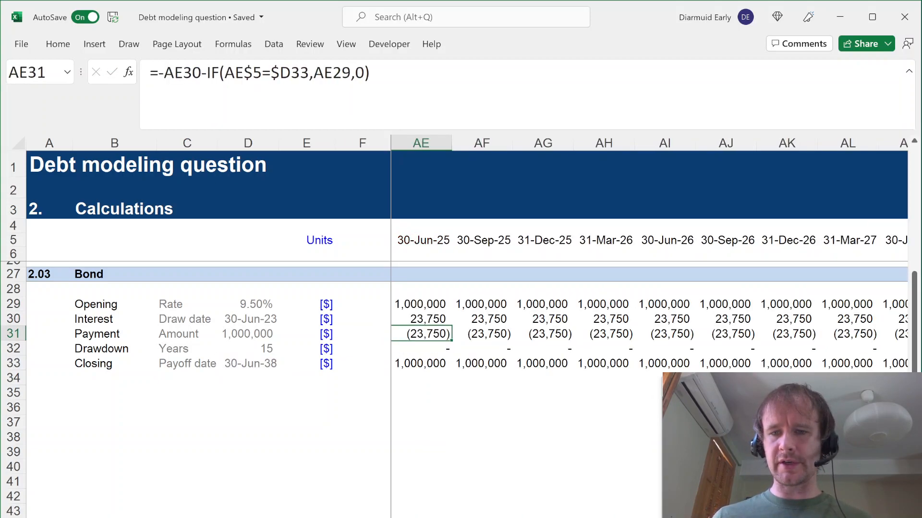
pyautogui.press('Right')
pyautogui.press('Right')
pyautogui.press('Right')
pyautogui.press('Right')
pyautogui.press('Right')
pyautogui.press('Right')
pyautogui.press('Right')
pyautogui.press('Right')
pyautogui.press('Right')
pyautogui.press('Right')
pyautogui.press('Right')
pyautogui.press('Right')
pyautogui.press('Right')
pyautogui.press('Right')
pyautogui.press('Right')
pyautogui.press('Right')
pyautogui.press('Right')
pyautogui.press('Right')
pyautogui.press('Right')
pyautogui.press('Right')
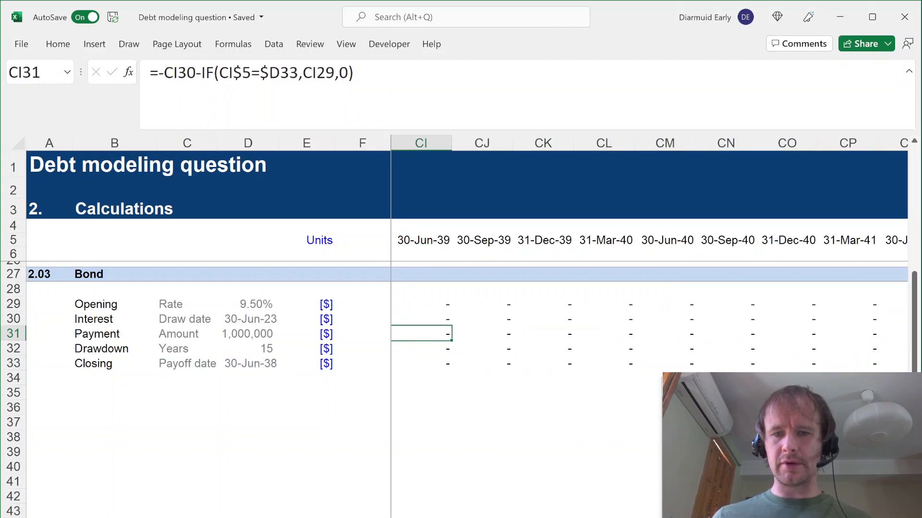
pyautogui.press('Left')
pyautogui.press('Left')
pyautogui.press('Left')
pyautogui.press('Left')
pyautogui.press('Left')
pyautogui.press('Left')
pyautogui.press('Left')
pyautogui.press('Left')
pyautogui.press('Right')
pyautogui.press('Right')
pyautogui.press('Right')
pyautogui.press('Right')
# Step: Check the Bond's Interest, Payment and Drawdown formulas in column CE, and examine the balances in the periods following payoff
pyautogui.press('Up')
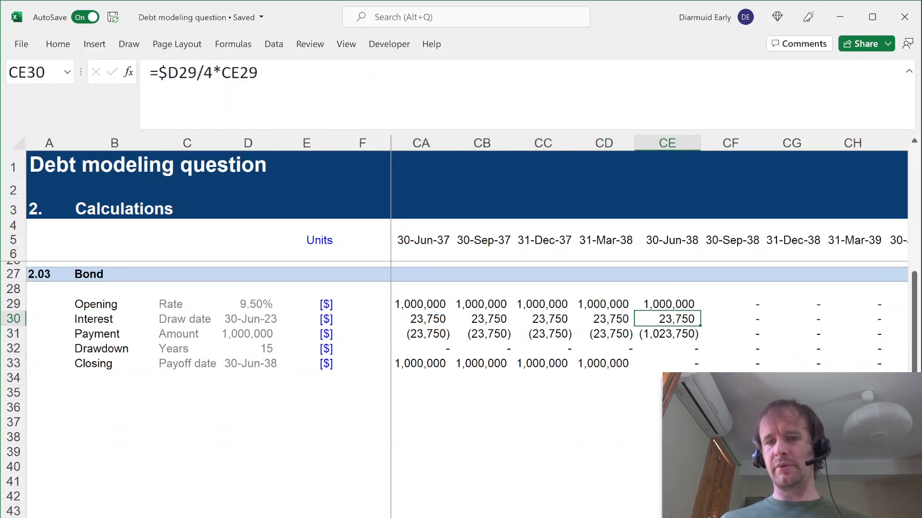
pyautogui.press('Down')
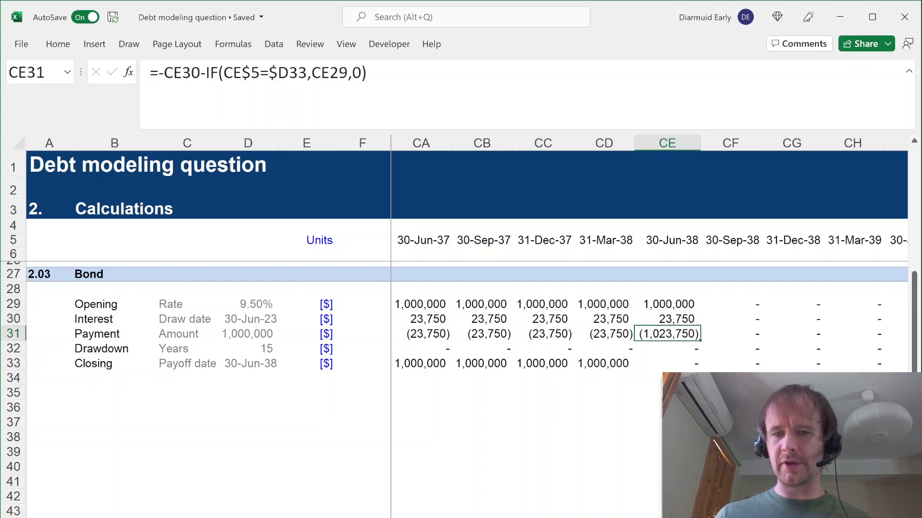
pyautogui.press('Down')
pyautogui.press('Down')
pyautogui.press('Up')
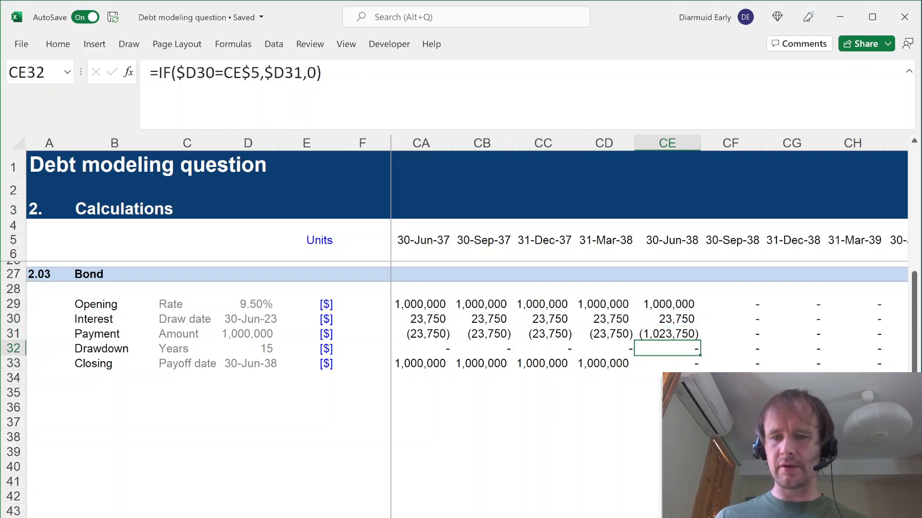
pyautogui.press('Right')
pyautogui.press('Right')
pyautogui.press('Right')
pyautogui.press('Right')
pyautogui.press('Right')
pyautogui.press('Right')
pyautogui.press('Right')
pyautogui.press('Right')
pyautogui.press('Right')
pyautogui.press('Right')
pyautogui.press('Right')
pyautogui.press('Right')
pyautogui.press('Right')
pyautogui.press('Right')
pyautogui.press('Right')
pyautogui.press('Right')
pyautogui.press('Right')
pyautogui.press('Right')
pyautogui.press('Right')
pyautogui.press('Right')
pyautogui.press('Right')
pyautogui.press('Right')
pyautogui.press('Right')
pyautogui.press('Right')
pyautogui.press('Right')
pyautogui.press('Right')
pyautogui.press('Right')
pyautogui.press('Right')
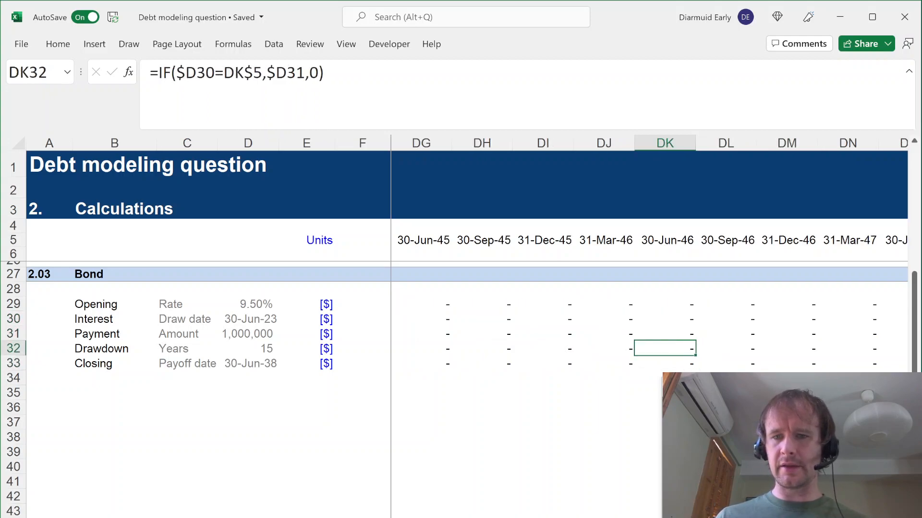
# Step: Copy the Bond section's header row and the blank row below it (rows 27 and 28) to row 35
pyautogui.hotkey('ctrl', 'Left')
pyautogui.press('Left')
pyautogui.press('Left')
pyautogui.press('Left')
pyautogui.press('Left')
pyautogui.press('Left')
pyautogui.press('Left')
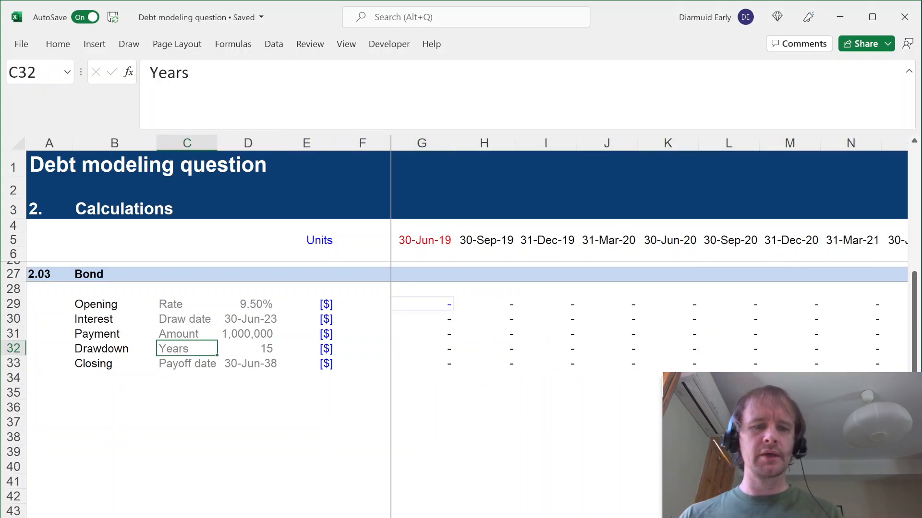
pyautogui.press('Up')
pyautogui.press('Up')
pyautogui.press('Up')
pyautogui.press('Up')
pyautogui.press('Up')
pyautogui.hotkey('shift', 'Down')
pyautogui.hotkey('shift', 'space')
pyautogui.hotkey('ctrl', 'c')
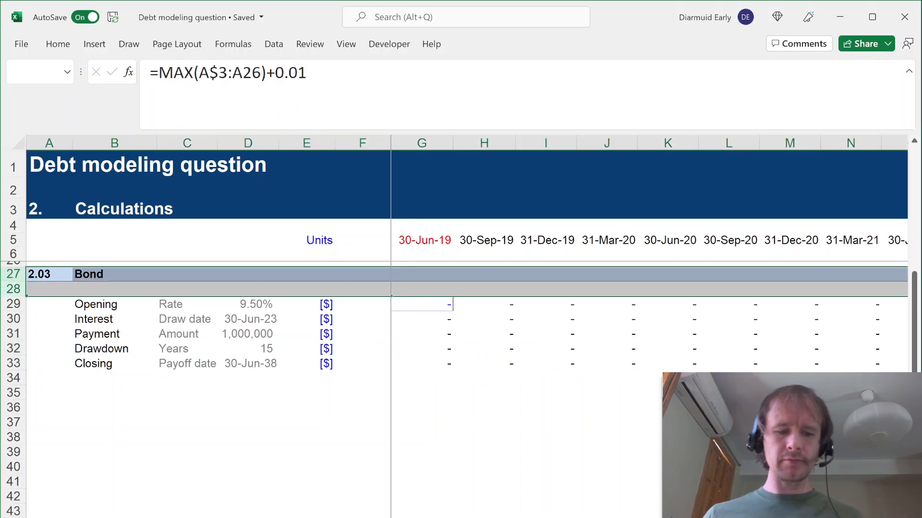
pyautogui.press('Down')
pyautogui.press('Down')
pyautogui.press('Down')
pyautogui.press('Down')
pyautogui.press('Down')
pyautogui.press('Down')
pyautogui.press('Down')
pyautogui.press('Down')
pyautogui.hotkey('shift', 'space')
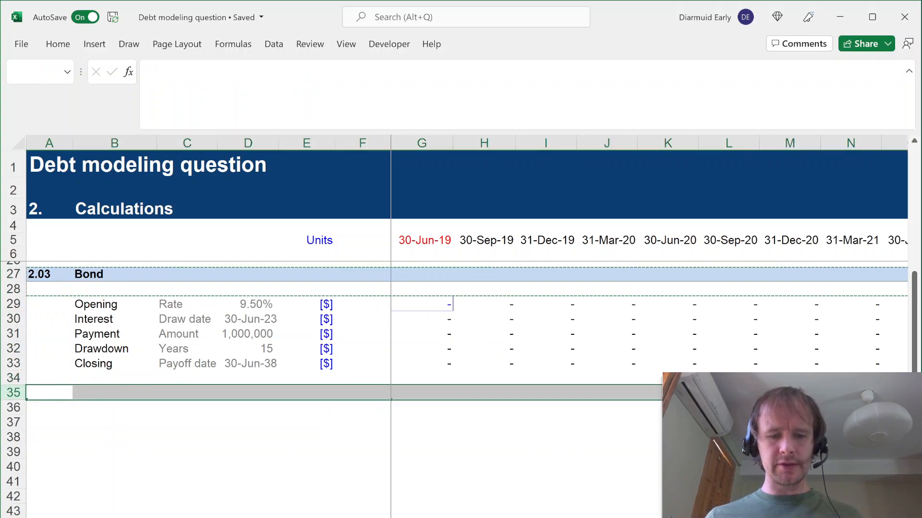
pyautogui.hotkey('ctrl', 'v')
# Step: Title the new section in B35 Summary
pyautogui.press('Right')
pyautogui.press('Left')
pyautogui.press('Right')
pyautogui.write('Summary')
pyautogui.press('Return')
# Step: Label the Summary section's rows Closing in B37, Interest in B39 and Payment in B41
pyautogui.press('Down')
pyautogui.press('Down')
pyautogui.press('Up')
pyautogui.write('Closing')
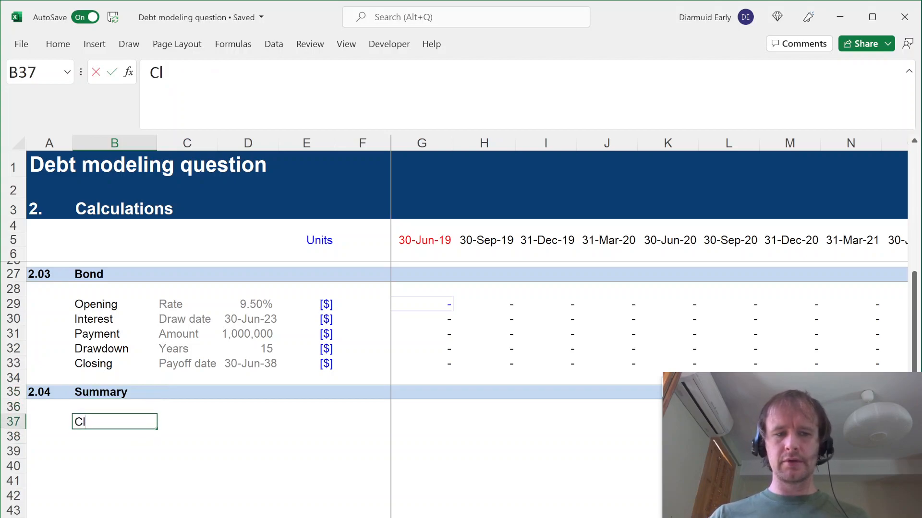
pyautogui.press('Return')
pyautogui.press('Down')
pyautogui.write('Interest')
pyautogui.press('Return')
pyautogui.press('Down')
pyautogui.write('Payment')
# Step: Copy the [$] unit from the Bond's Closing row in E33 to E37, E39 and E41 of the Summary section
pyautogui.press('Right')
pyautogui.press('Right')
pyautogui.press('Up')
pyautogui.press('Up')
pyautogui.press('Right')
pyautogui.press('Right')
pyautogui.press('Up')
pyautogui.press('Up')
pyautogui.press('Up')
pyautogui.press('Up')
pyautogui.press('Up')
pyautogui.press('Up')
pyautogui.press('Left')
pyautogui.hotkey('ctrl', 'c')
pyautogui.press('Down')
pyautogui.press('Down')
pyautogui.press('Down')
pyautogui.press('Down')
pyautogui.hotkey('ctrl', 'v')
pyautogui.press('Down')
pyautogui.press('Down')
pyautogui.hotkey('ctrl', 'v')
pyautogui.press('Down')
pyautogui.press('Down')
pyautogui.hotkey('ctrl', 'v')
pyautogui.press('Up')
pyautogui.press('Up')
pyautogui.press('Up')
pyautogui.press('Up')
pyautogui.press('Right')
pyautogui.press('Right')
pyautogui.press('Right')
pyautogui.press('Left')
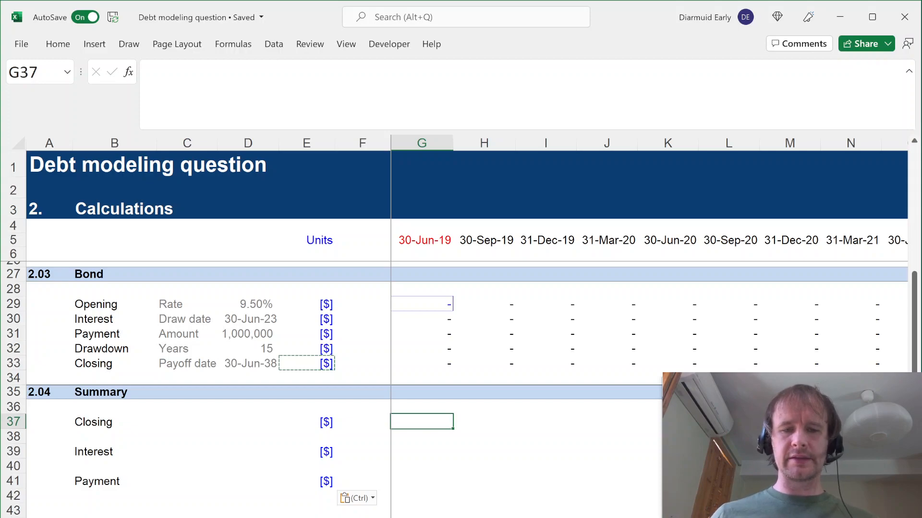
# Step: Begin a SUMIFS formula in the Summary's Closing cell G37 with the row-locked sum range G$9:G$33
pyautogui.press('Escape')
pyautogui.write('=sumifs')
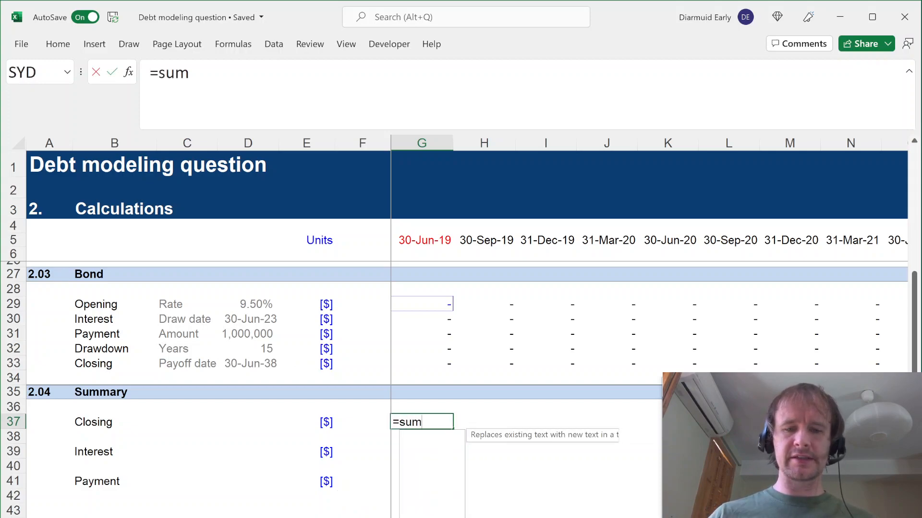
pyautogui.press('Tab')
pyautogui.hotkey('ctrl', 'shift', 'Up')
pyautogui.hotkey('ctrl', 'shift', 'Up')
pyautogui.hotkey('ctrl', 'shift', 'Up')
pyautogui.hotkey('ctrl', 'shift', 'Up')
pyautogui.hotkey('ctrl', 'shift', 'Up')
pyautogui.hotkey('ctrl', 'shift', 'Up')
pyautogui.hotkey('ctrl', 'shift', 'Up')
pyautogui.hotkey('ctrl', 'shift', 'Up')
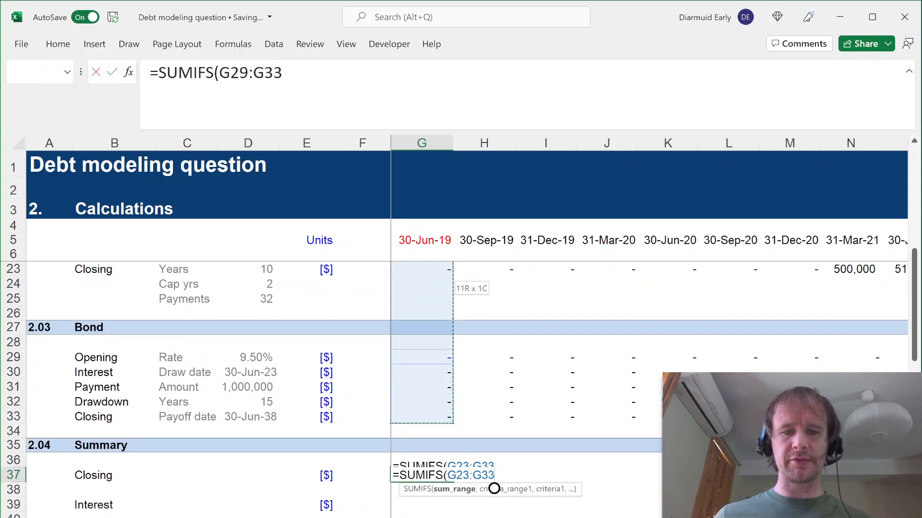
pyautogui.hotkey('ctrl', 'shift', 'Down')
pyautogui.hotkey('ctrl', 'shift', 'Down')
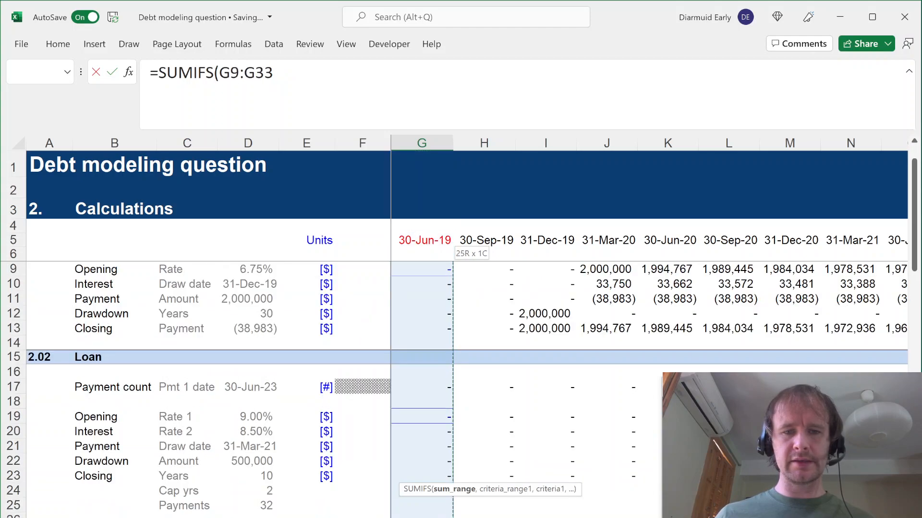
pyautogui.press('F4')
pyautogui.press('F4')
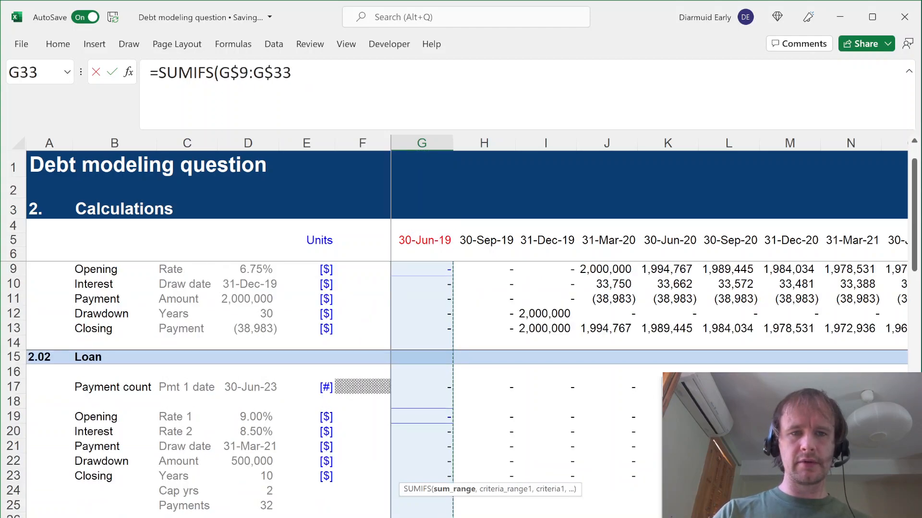
pyautogui.write(',')
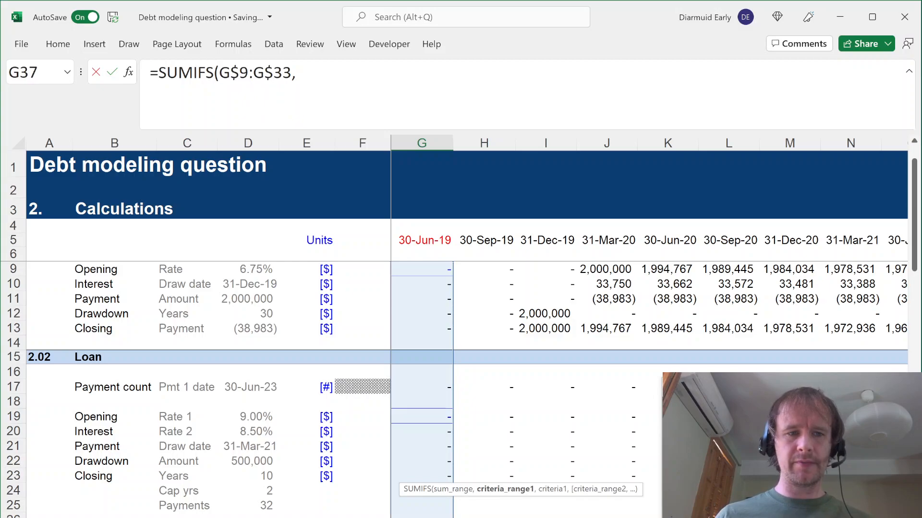
# Step: Add the row labels $B$9:$B$33 as the absolute criteria range of the SUMIFS formula
pyautogui.click(103, 269)
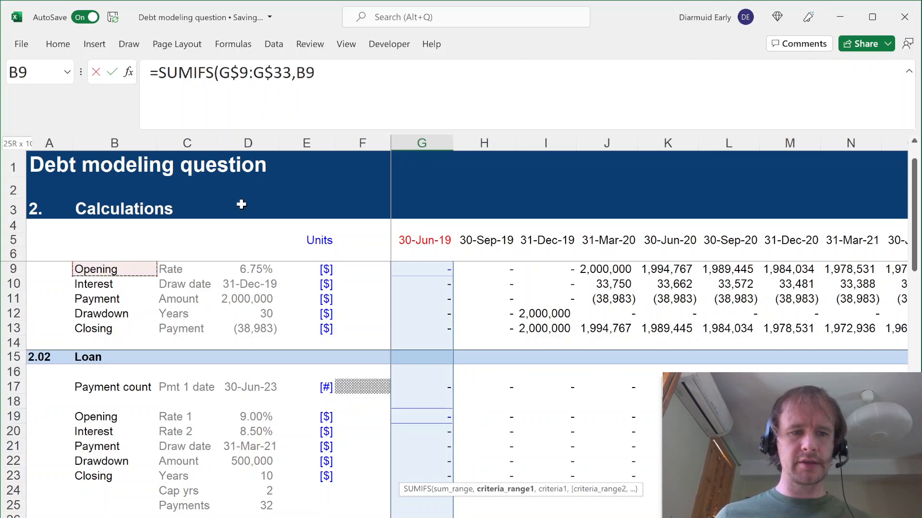
pyautogui.hotkey('shift', 'Down')
pyautogui.hotkey('shift', 'Down')
pyautogui.hotkey('shift', 'Down')
pyautogui.hotkey('shift', 'Down')
pyautogui.hotkey('shift', 'Down')
pyautogui.hotkey('shift', 'Down')
pyautogui.hotkey('shift', 'Down')
pyautogui.hotkey('shift', 'Down')
pyautogui.hotkey('shift', 'Down')
pyautogui.hotkey('shift', 'Down')
pyautogui.hotkey('shift', 'Down')
pyautogui.hotkey('shift', 'Down')
pyautogui.hotkey('shift', 'Down')
pyautogui.hotkey('shift', 'Down')
pyautogui.hotkey('shift', 'Down')
pyautogui.hotkey('shift', 'Down')
pyautogui.hotkey('shift', 'Down')
pyautogui.hotkey('shift', 'Down')
pyautogui.hotkey('shift', 'Down')
pyautogui.hotkey('shift', 'Down')
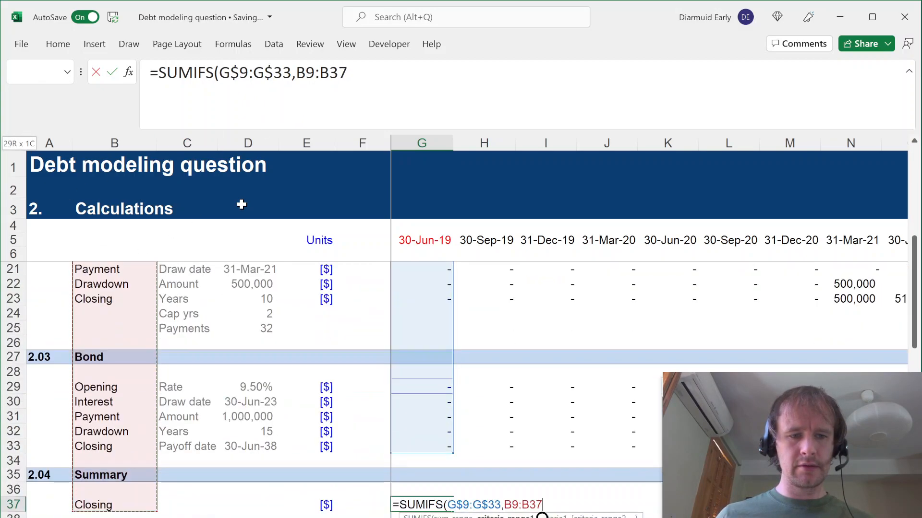
pyautogui.hotkey('shift', 'Down')
pyautogui.hotkey('shift', 'Down')
pyautogui.hotkey('shift', 'Up')
pyautogui.hotkey('shift', 'Up')
pyautogui.hotkey('shift', 'Up')
pyautogui.hotkey('shift', 'Up')
pyautogui.hotkey('shift', 'Up')
pyautogui.hotkey('shift', 'Up')
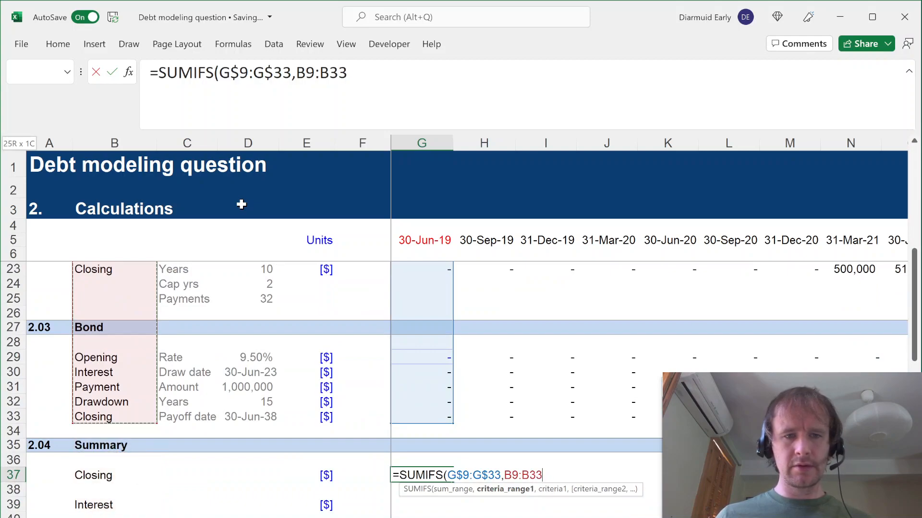
pyautogui.press('F4')
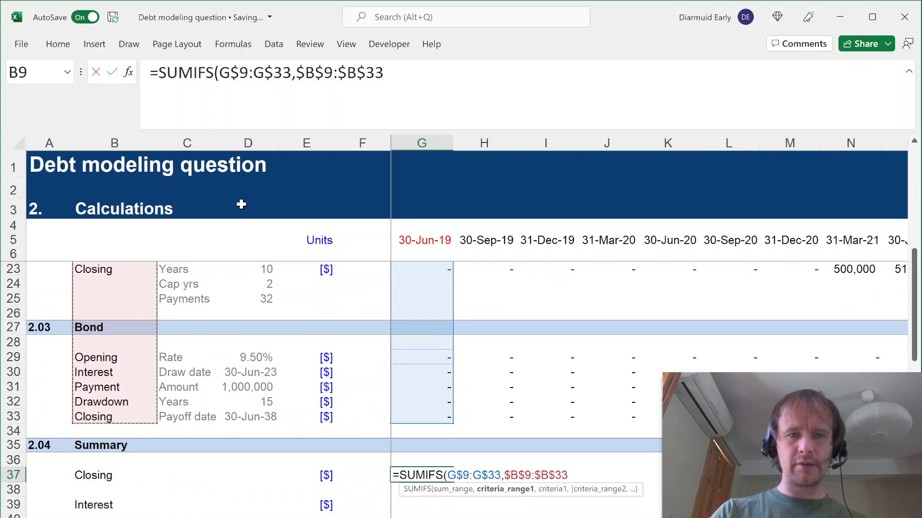
# Step: Complete the SUMIFS formula in G37 with the column-locked label $B37 as its criterion
pyautogui.write(',')
pyautogui.press('Left')
pyautogui.press('Left')
pyautogui.press('Left')
pyautogui.press('Left')
pyautogui.press('Left')
pyautogui.press('Left')
pyautogui.press('Right')
pyautogui.press('F4')
pyautogui.press('F4')
pyautogui.press('F4')
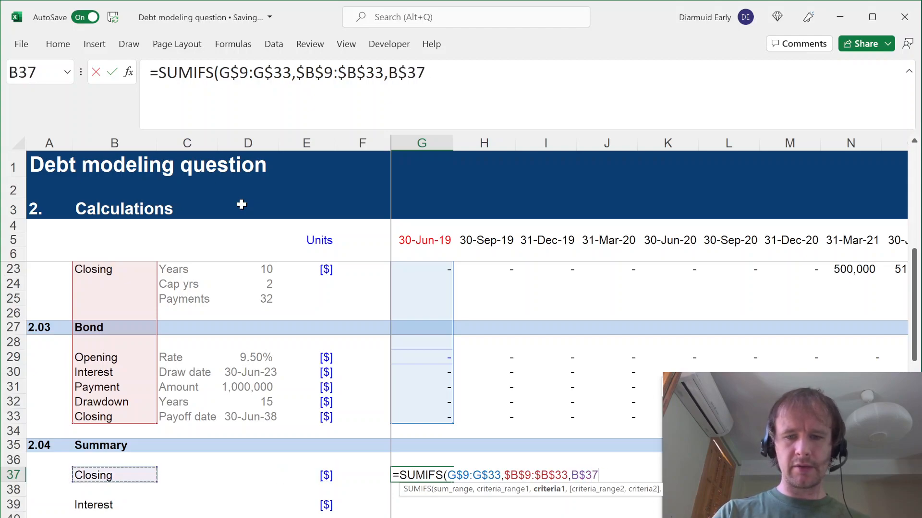
pyautogui.write(')')
pyautogui.press('Return')
pyautogui.press('Up')
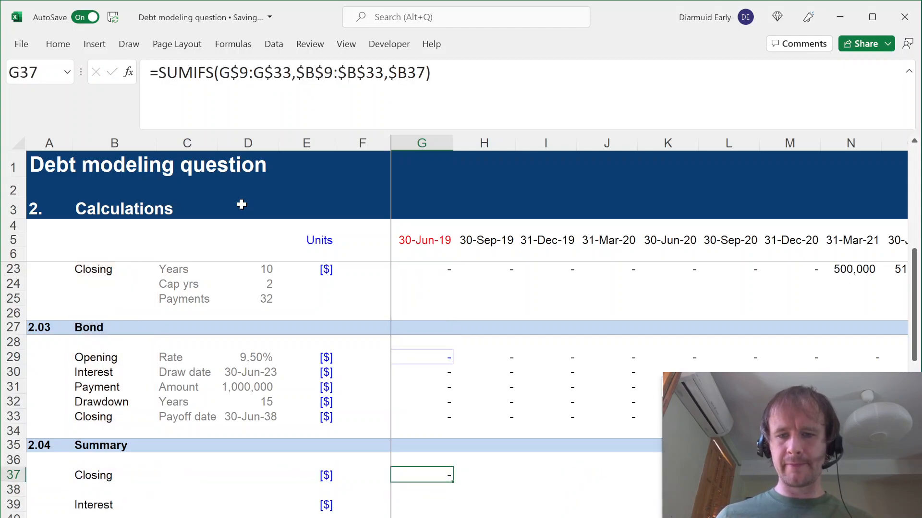
pyautogui.hotkey('shift', 'Down')
pyautogui.hotkey('shift', 'Down')
pyautogui.hotkey('shift', 'Down')
pyautogui.hotkey('shift', 'Down')
pyautogui.hotkey('shift', 'Down')
pyautogui.hotkey('shift', 'Down')
pyautogui.hotkey('shift', 'Down')
pyautogui.hotkey('shift', 'Down')
pyautogui.hotkey('shift', 'Down')
pyautogui.hotkey('shift', 'Down')
pyautogui.hotkey('shift', 'Down')
pyautogui.hotkey('shift', 'Down')
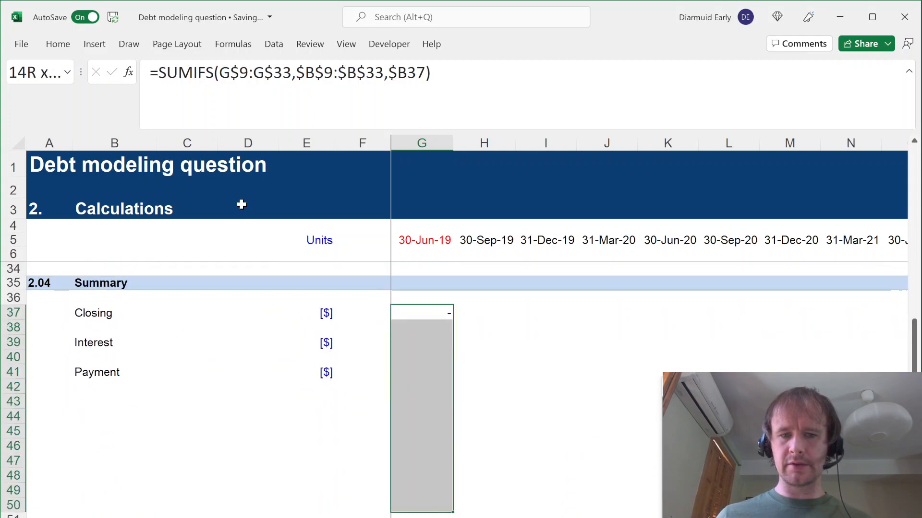
pyautogui.hotkey('shift', 'Down')
pyautogui.hotkey('shift', 'Down')
pyautogui.hotkey('shift', 'Down')
pyautogui.hotkey('ctrl', 'shift', 'Up')
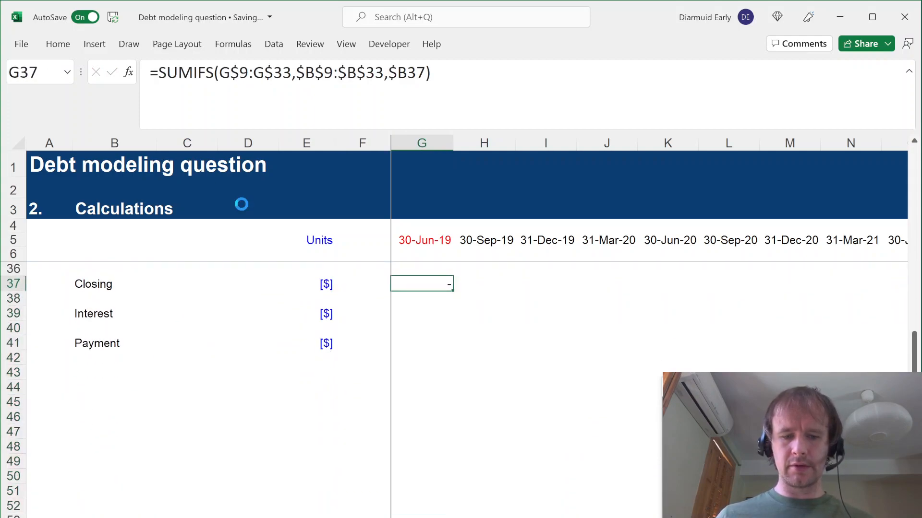
# Step: Copy the SUMIFS formula from G37 to the Interest and Payment rows in G39 and G41
pyautogui.hotkey('ctrl', 'c')
pyautogui.press('Down')
pyautogui.press('Down')
pyautogui.hotkey('ctrl', 'v')
pyautogui.press('Down')
pyautogui.press('Down')
pyautogui.hotkey('ctrl', 'v')
# Step: Copy the Summary formulas in G37:G41 across all periods through column EM
pyautogui.press('Up')
pyautogui.press('Up')
pyautogui.press('Up')
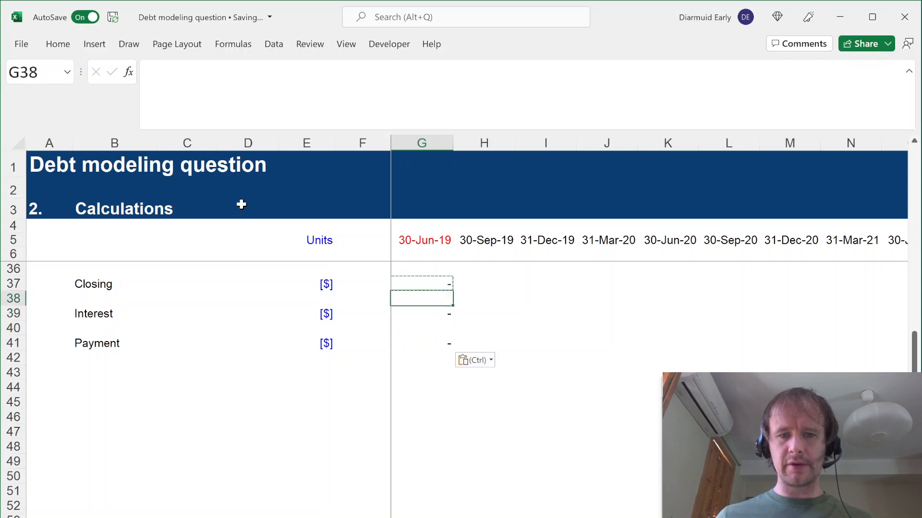
pyautogui.press('Up')
pyautogui.hotkey('shift', 'Down')
pyautogui.hotkey('shift', 'Down')
pyautogui.hotkey('shift', 'Down')
pyautogui.hotkey('shift', 'Down')
pyautogui.hotkey('ctrl', 'shift', 'Right')
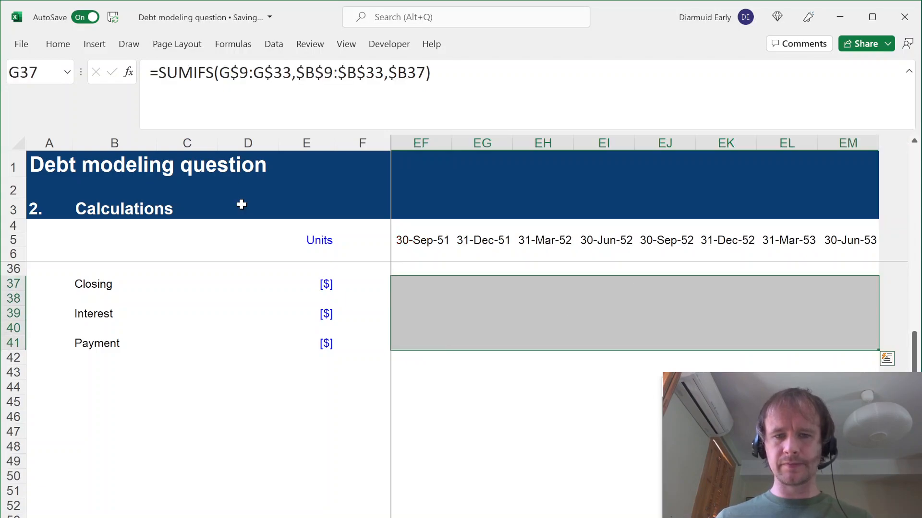
pyautogui.hotkey('ctrl', 'v')
pyautogui.press('Left')
# Step: Examine the Summary's Closing balance at the three draw dates 31-Dec-19, 31-Mar-21 and 30-Jun-23
pyautogui.press('Right')
pyautogui.press('Right')
pyautogui.press('Right')
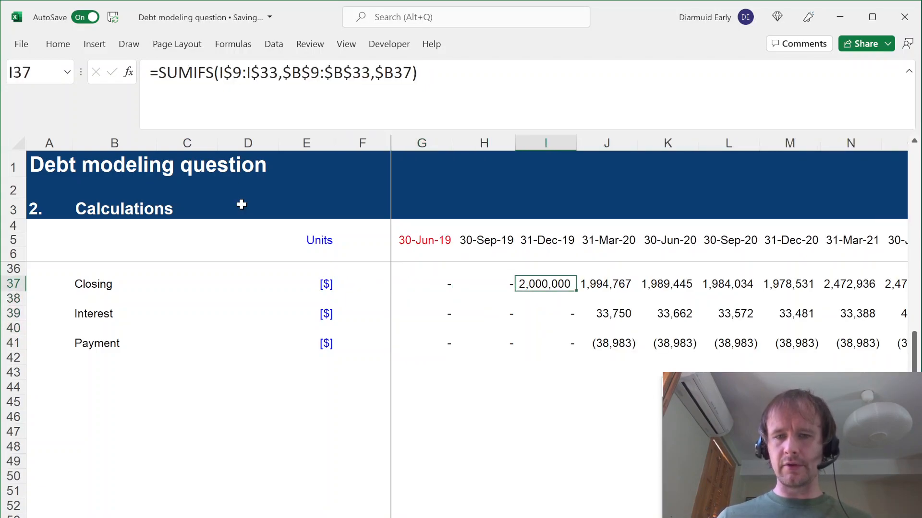
pyautogui.hotkey('ctrl', 'space')
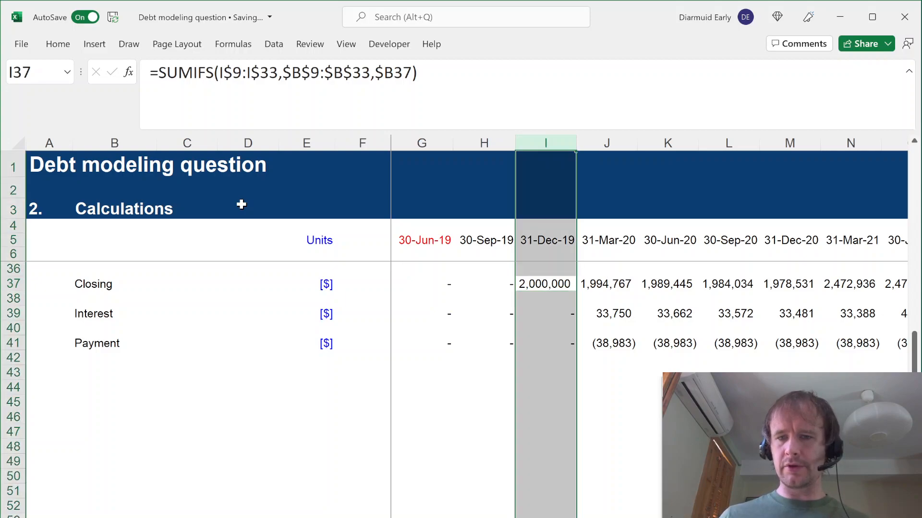
pyautogui.press('Right')
pyautogui.press('Right')
pyautogui.press('Right')
pyautogui.press('Right')
pyautogui.press('Right')
pyautogui.hotkey('ctrl', 'space')
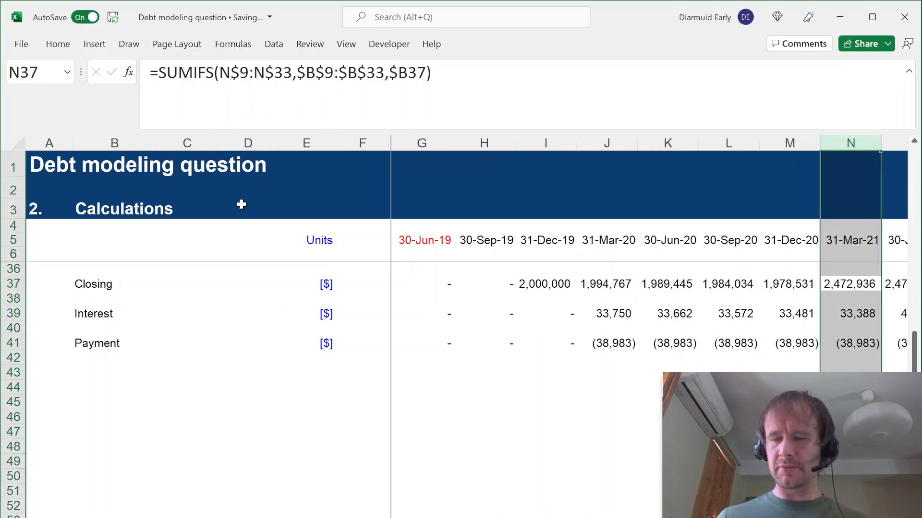
pyautogui.press('Right')
pyautogui.press('Right')
pyautogui.press('Right')
pyautogui.press('Right')
pyautogui.press('Right')
pyautogui.press('Right')
pyautogui.press('Right')
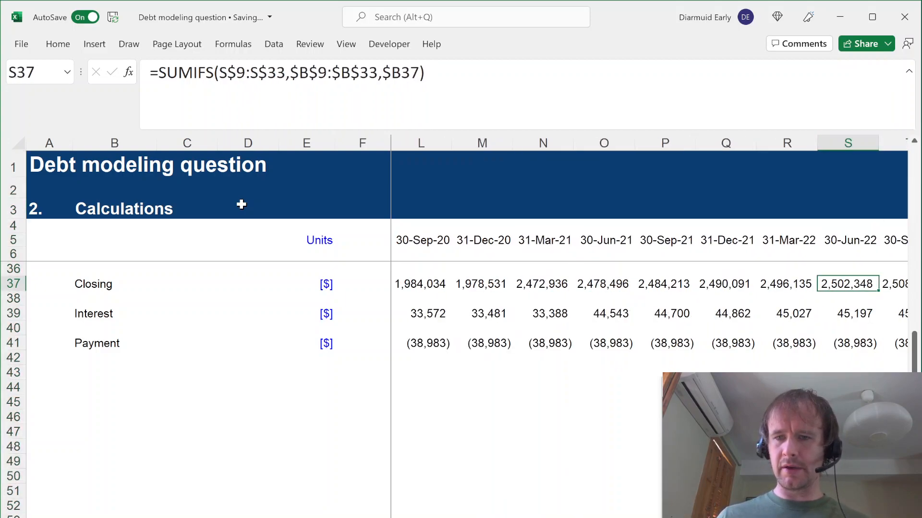
pyautogui.press('Right')
pyautogui.press('Right')
pyautogui.press('Right')
pyautogui.press('Left')
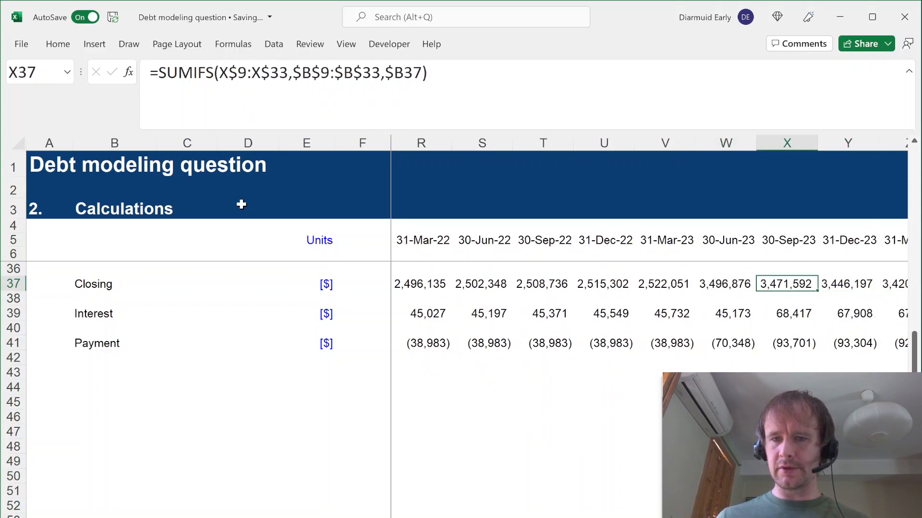
pyautogui.hotkey('ctrl', 'space')
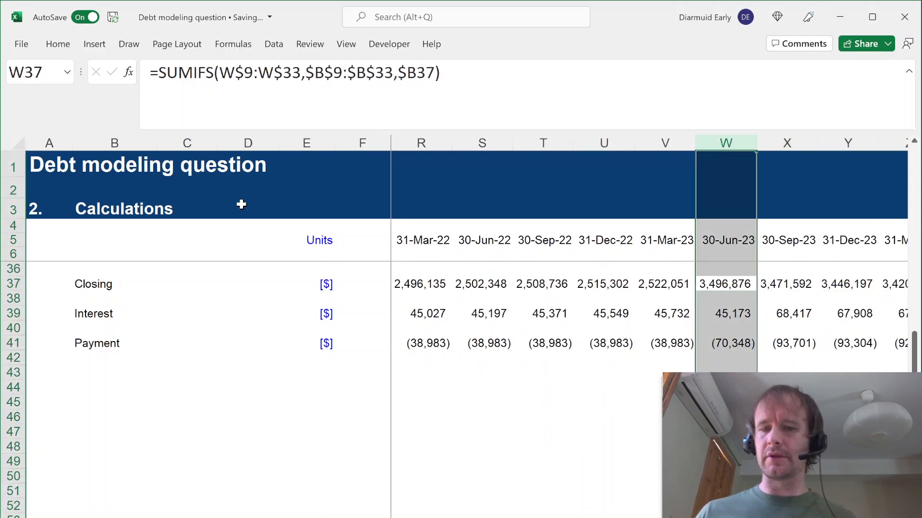
pyautogui.press('Left')
pyautogui.press('Right')
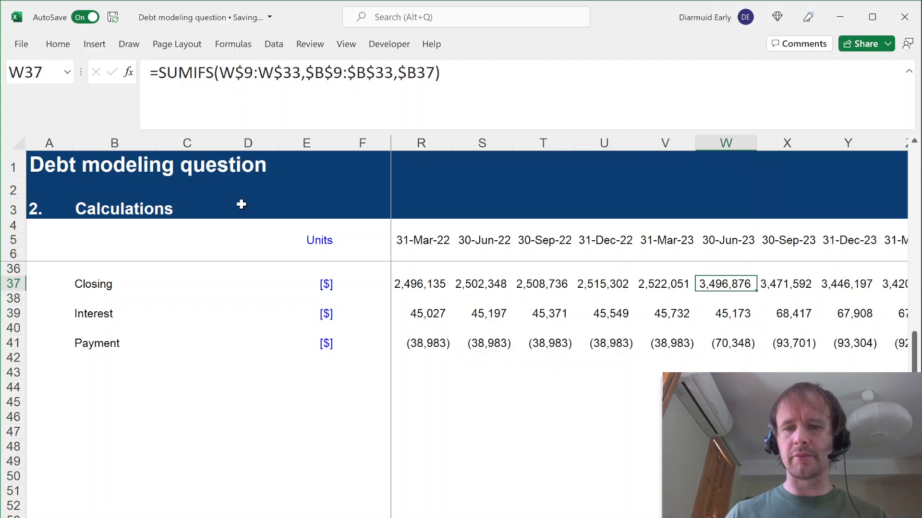
# Step: Examine the Summary's Interest row from 30-Jun-23 back to the earliest periods
pyautogui.press('Down')
pyautogui.press('Down')
pyautogui.press('Left')
pyautogui.press('Left')
pyautogui.press('Left')
pyautogui.press('Left')
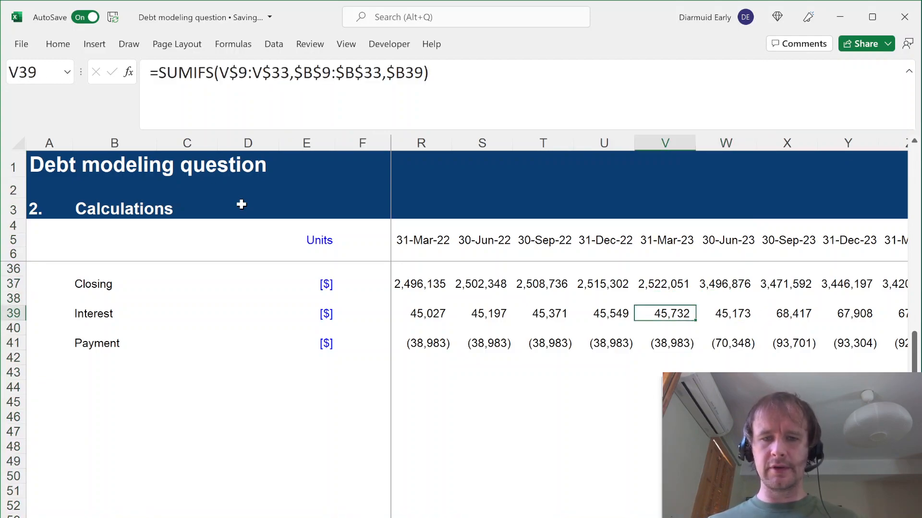
pyautogui.press('Left')
pyautogui.press('Left')
pyautogui.press('Left')
pyautogui.press('Left')
pyautogui.press('Left')
pyautogui.press('Left')
pyautogui.press('Left')
pyautogui.press('Left')
pyautogui.press('Left')
pyautogui.press('Left')
pyautogui.press('Left')
pyautogui.press('Left')
pyautogui.press('Left')
pyautogui.press('Left')
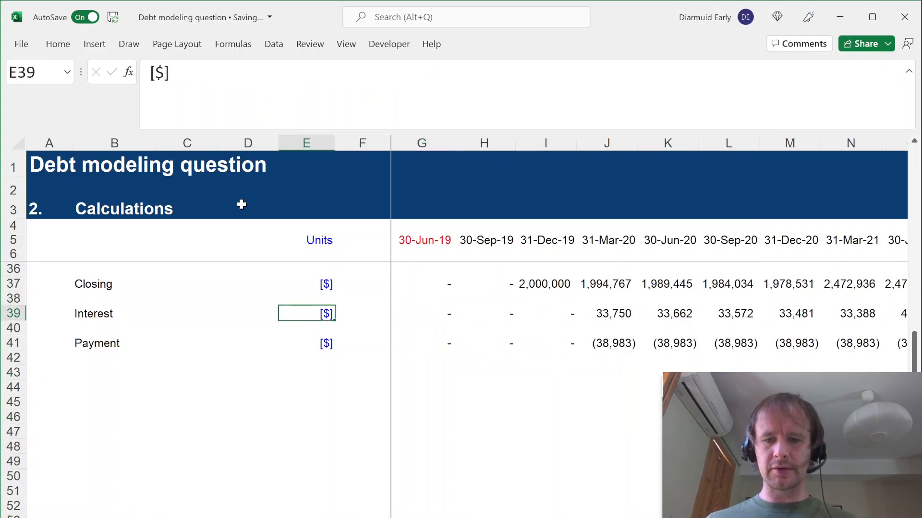
pyautogui.press('Right')
pyautogui.press('Right')
pyautogui.press('Right')
pyautogui.press('Right')
pyautogui.press('Right')
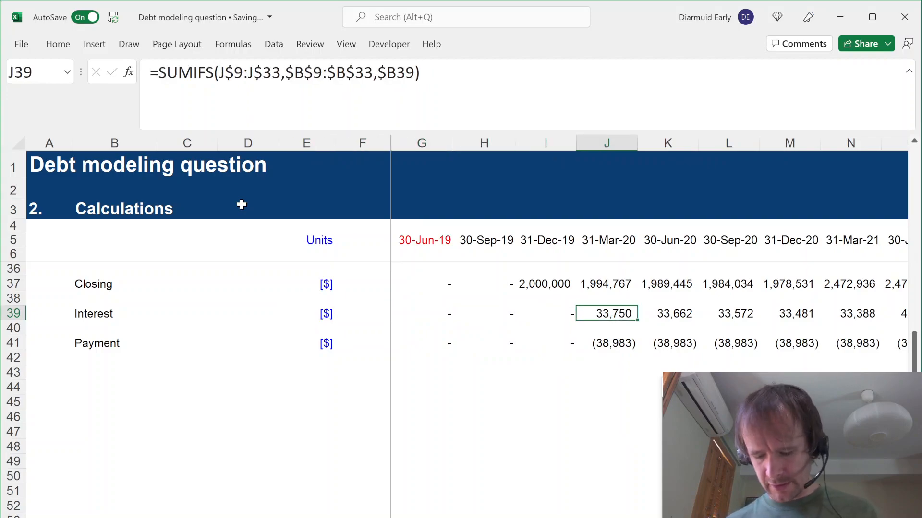
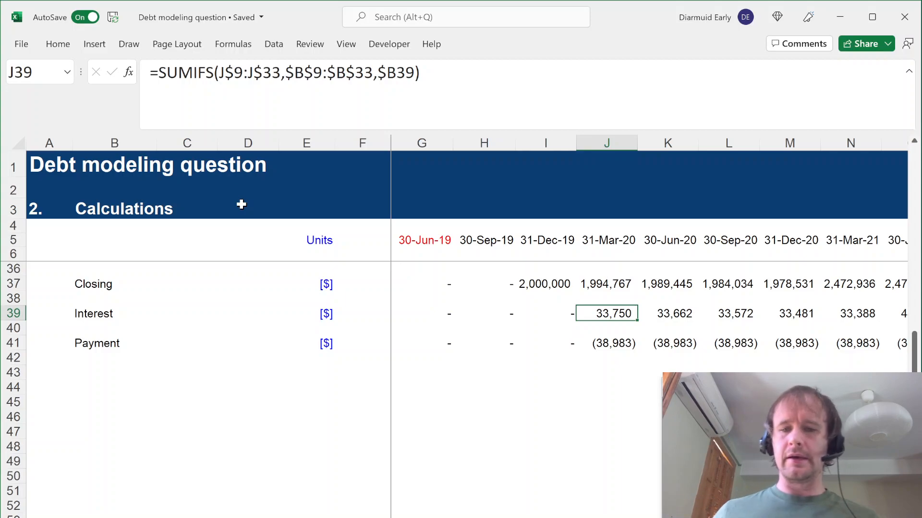
# Step: Examine how the Summary's Payment row changes around 30-Jun-23, comparing it with the Closing balance in 31-Dec-21
pyautogui.click(613, 347)
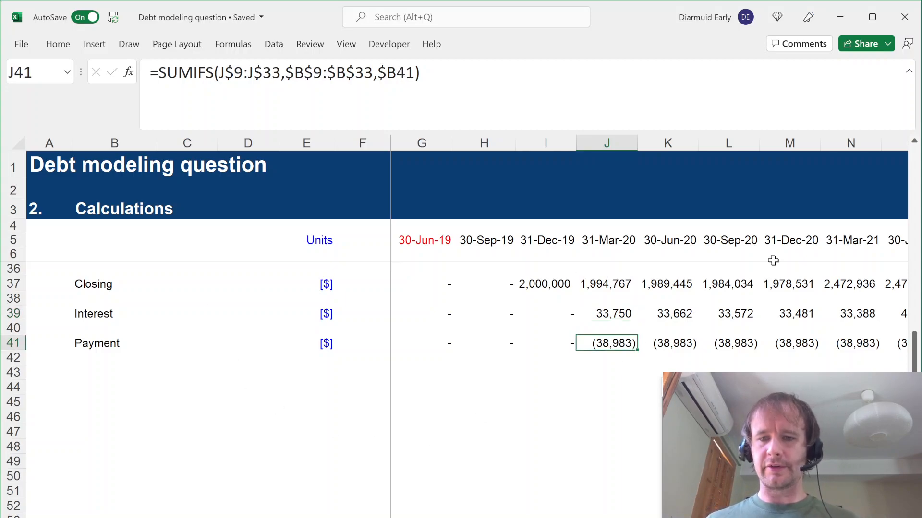
pyautogui.hotkey('alt', 'pagedown')
pyautogui.hotkey('alt', 'pagedown')
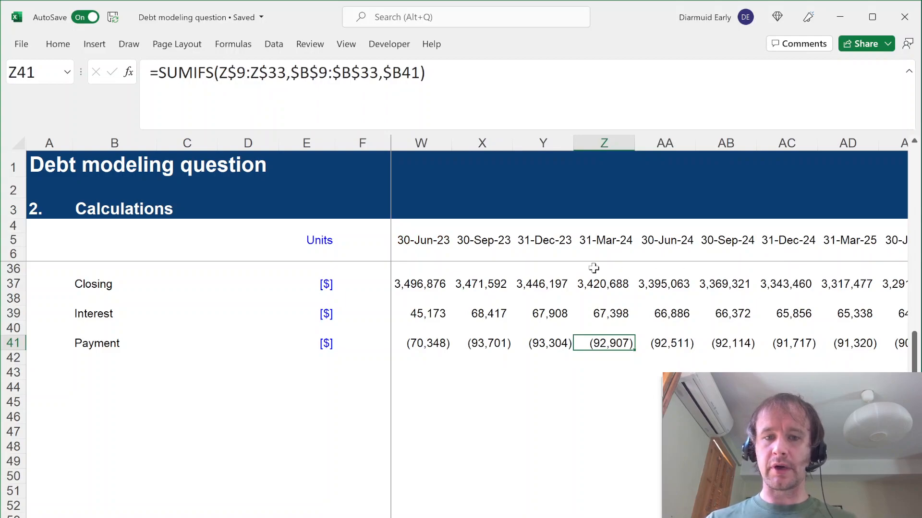
pyautogui.press('Left')
pyautogui.press('Left')
pyautogui.hotkey('alt', 'pageup')
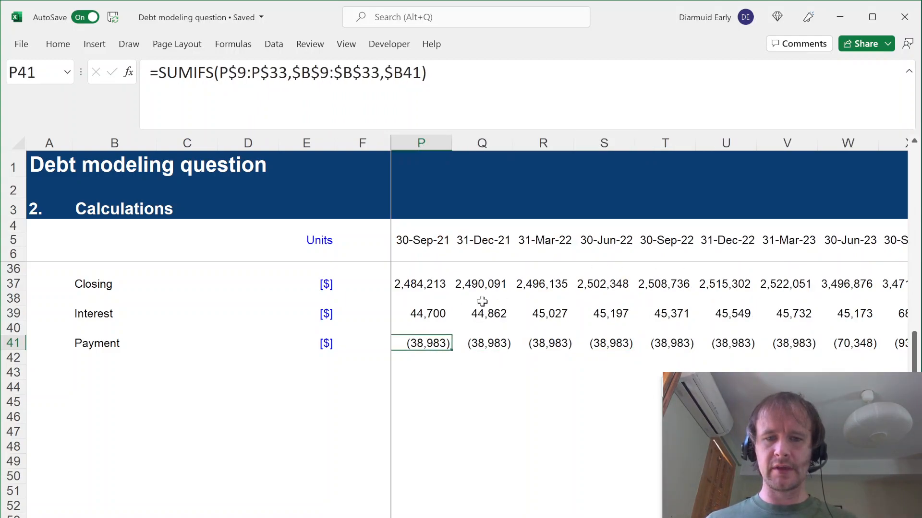
pyautogui.press('Right')
pyautogui.click(465, 287)
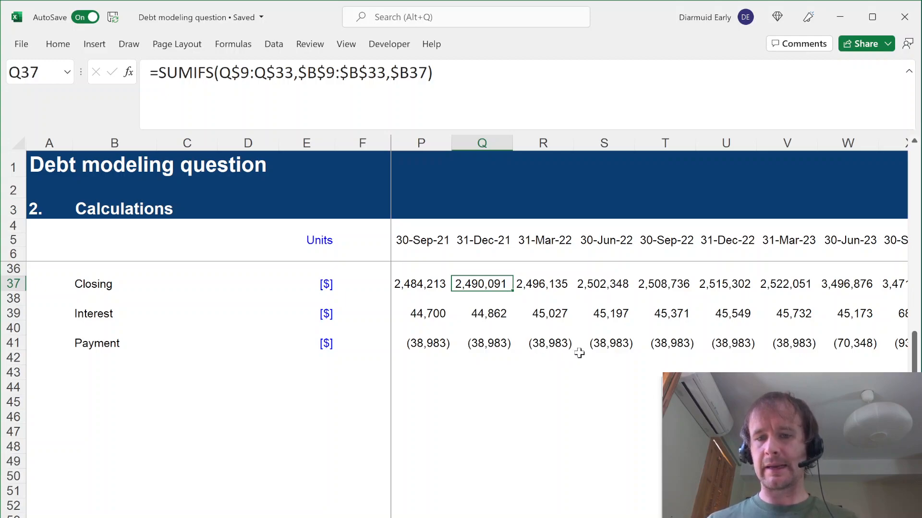
pyautogui.click(792, 343)
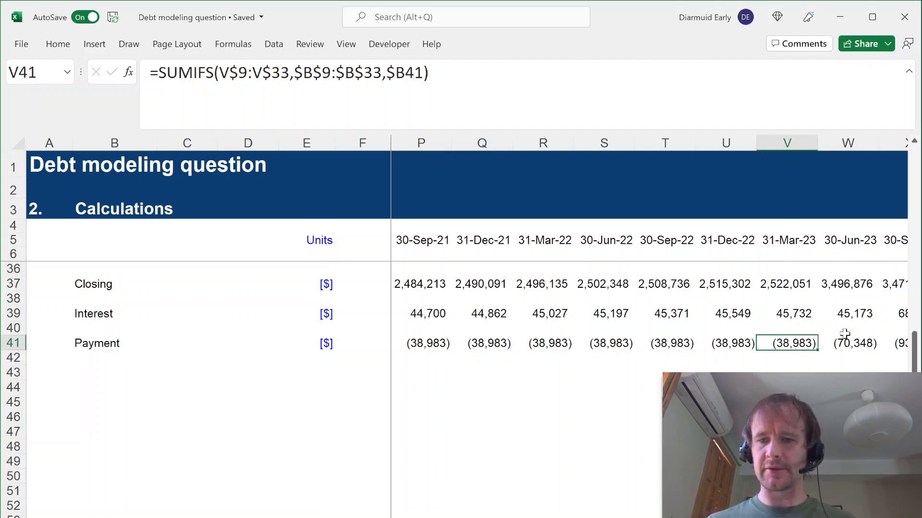
pyautogui.click(855, 346)
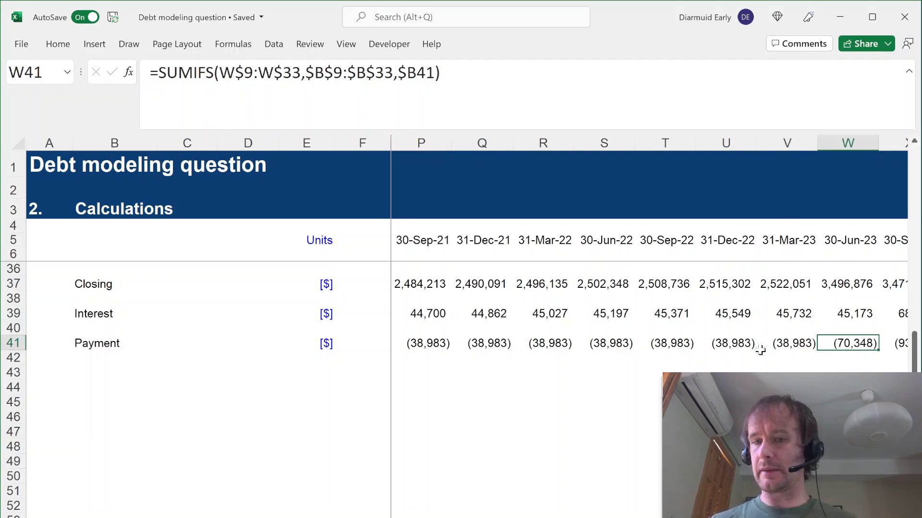
# Step: Examine the Summary's Payment row from 30-Jun-23 through the final repayment periods up to 30-Jun-51
pyautogui.press('Right')
pyautogui.press('Right')
pyautogui.press('Right')
pyautogui.press('Right')
pyautogui.press('Right')
pyautogui.press('Right')
pyautogui.press('Right')
pyautogui.press('Right')
pyautogui.press('Right')
pyautogui.press('Right')
pyautogui.press('Right')
pyautogui.press('Right')
pyautogui.press('Right')
pyautogui.press('Right')
pyautogui.press('Right')
pyautogui.press('Right')
pyautogui.press('Right')
pyautogui.press('Right')
pyautogui.press('Right')
pyautogui.press('Right')
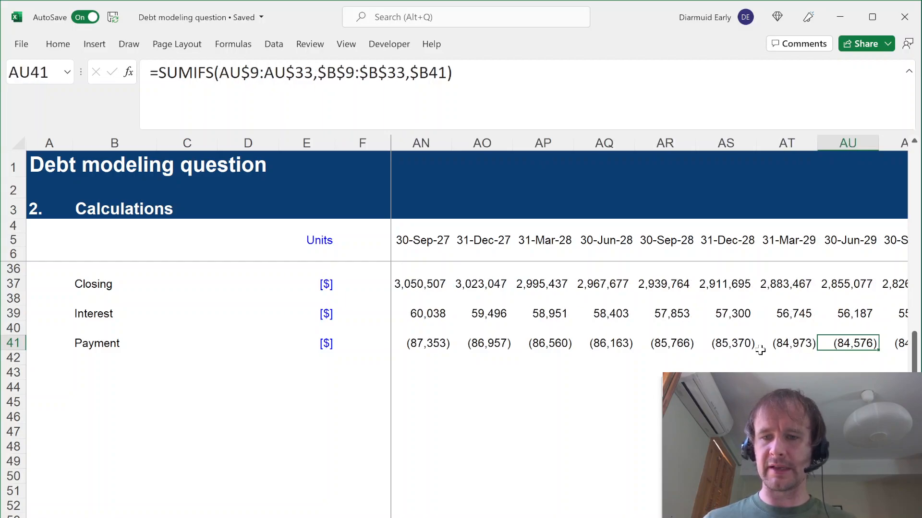
pyautogui.press('Right')
pyautogui.press('Right')
pyautogui.press('Right')
pyautogui.press('Right')
pyautogui.press('Right')
pyautogui.press('Right')
pyautogui.press('Right')
pyautogui.press('Right')
pyautogui.press('Right')
pyautogui.press('Right')
pyautogui.press('Right')
pyautogui.press('Right')
pyautogui.press('Right')
pyautogui.press('Right')
pyautogui.press('Right')
pyautogui.press('Right')
pyautogui.press('Right')
pyautogui.press('Right')
pyautogui.press('Right')
pyautogui.press('Right')
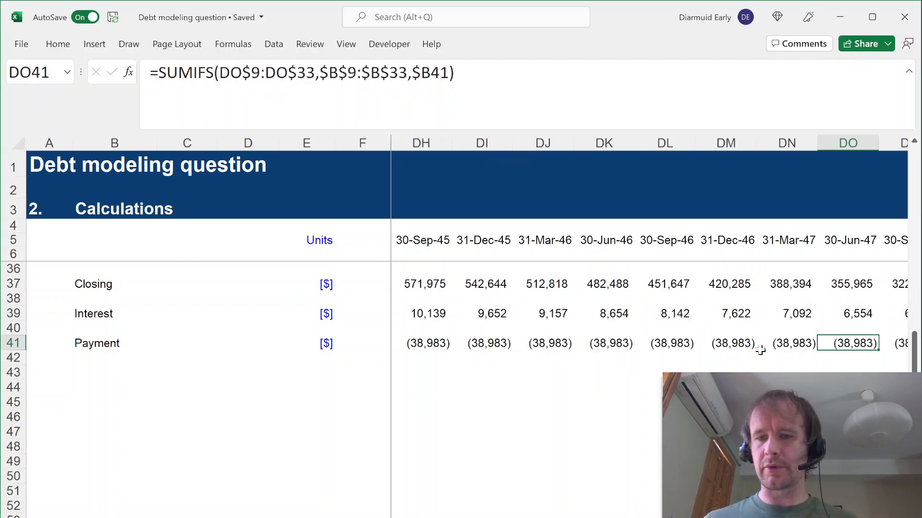
pyautogui.press('Left')
pyautogui.press('Left')
pyautogui.press('Left')
pyautogui.press('Left')
pyautogui.press('Left')
pyautogui.press('Left')
pyautogui.press('Left')
pyautogui.press('Left')
pyautogui.press('Left')
pyautogui.press('Left')
pyautogui.press('Left')
pyautogui.press('Left')
pyautogui.press('Left')
pyautogui.press('Left')
pyautogui.press('Left')
pyautogui.press('Left')
pyautogui.press('Left')
pyautogui.press('Left')
pyautogui.press('Left')
pyautogui.press('Left')
pyautogui.press('Right')
pyautogui.press('Right')
pyautogui.press('Right')
pyautogui.press('Right')
pyautogui.press('Right')
pyautogui.press('Right')
pyautogui.press('Right')
pyautogui.press('Right')
pyautogui.press('Right')
pyautogui.press('Right')
pyautogui.press('Right')
pyautogui.press('Right')
pyautogui.press('Right')
pyautogui.press('Right')
pyautogui.press('Right')
pyautogui.press('Right')
pyautogui.press('Right')
pyautogui.press('Right')
pyautogui.press('Right')
pyautogui.press('Right')
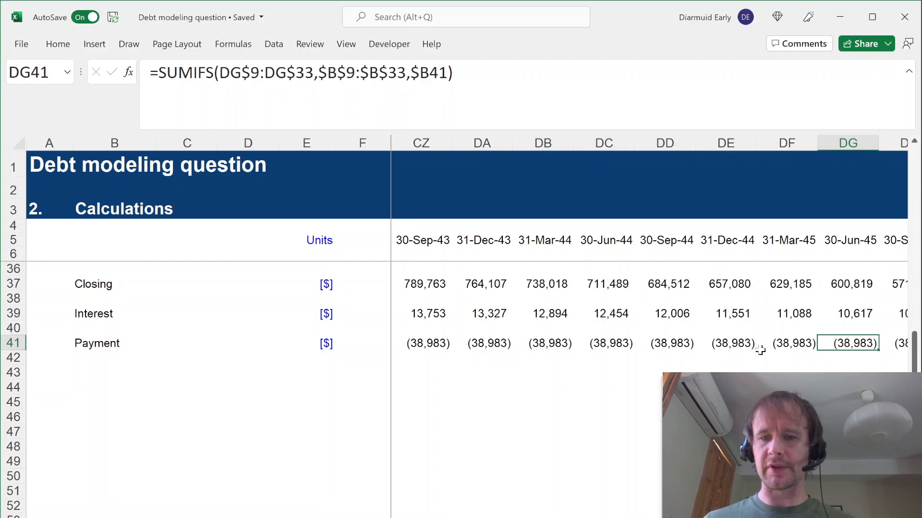
pyautogui.press('Left')
pyautogui.press('Left')
pyautogui.press('Left')
pyautogui.press('Left')
pyautogui.press('Left')
pyautogui.press('Left')
pyautogui.press('Left')
pyautogui.press('Left')
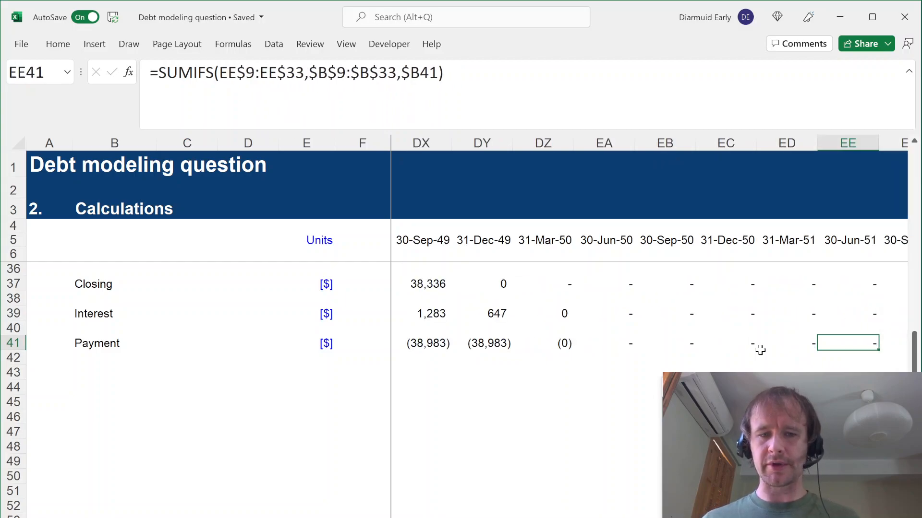
# Step: On the Questions sheet, answer the first-quarter mortgage interest in C10 by linking to the mortgage Interest for 31-Mar-20 in Calculations J10
pyautogui.hotkey('ctrl', 'Left')
pyautogui.press('Left')
pyautogui.hotkey('ctrl', 'Home')
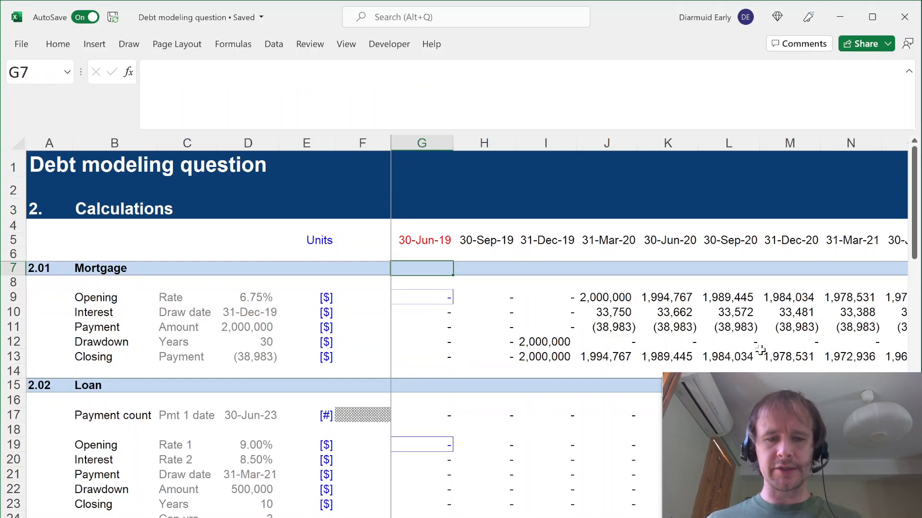
pyautogui.hotkey('ctrl', 'pagedown')
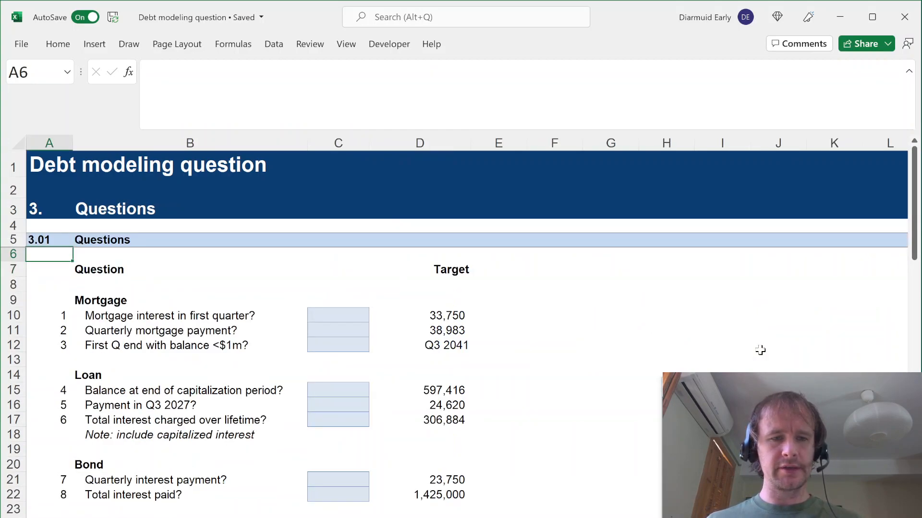
pyautogui.click(348, 318)
pyautogui.write('=')
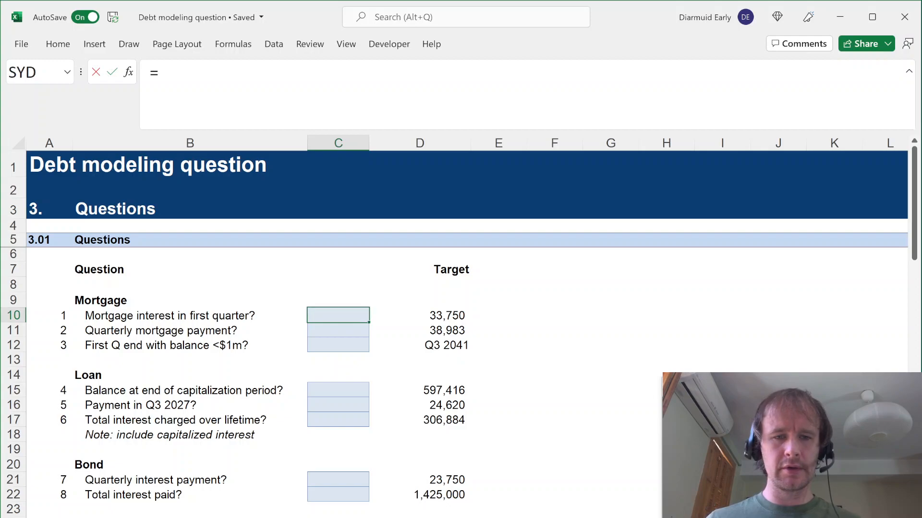
pyautogui.hotkey('ctrl', 'pageup')
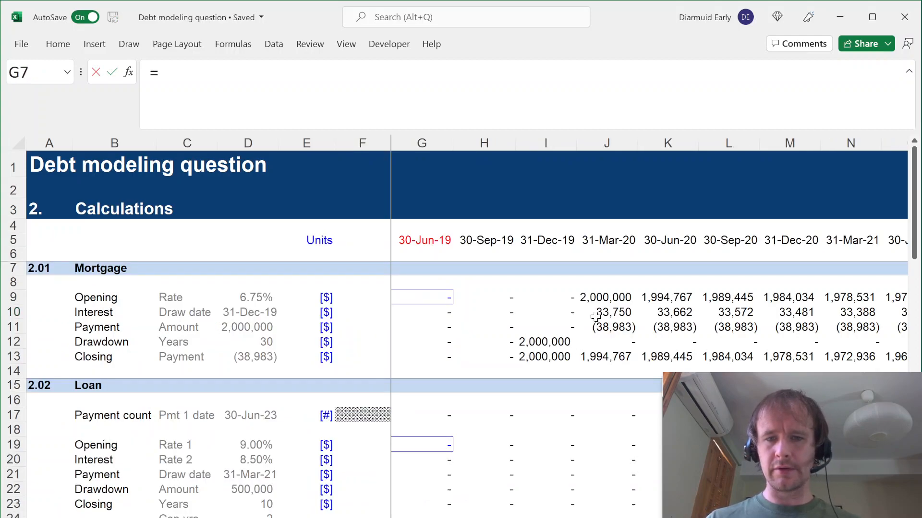
pyautogui.click(600, 315)
pyautogui.hotkey('ctrl', 'pagedown')
pyautogui.press('Return')
# Step: Answer the quarterly mortgage payment question in C11 with =-Calculations!D13
pyautogui.write('=')
pyautogui.hotkey('ctrl', 'pageup')
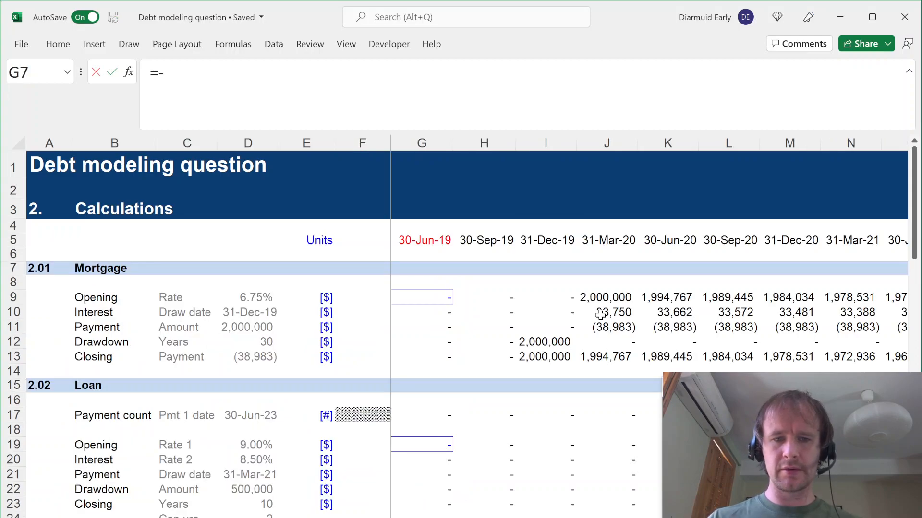
pyautogui.click(255, 354)
pyautogui.press('Return')
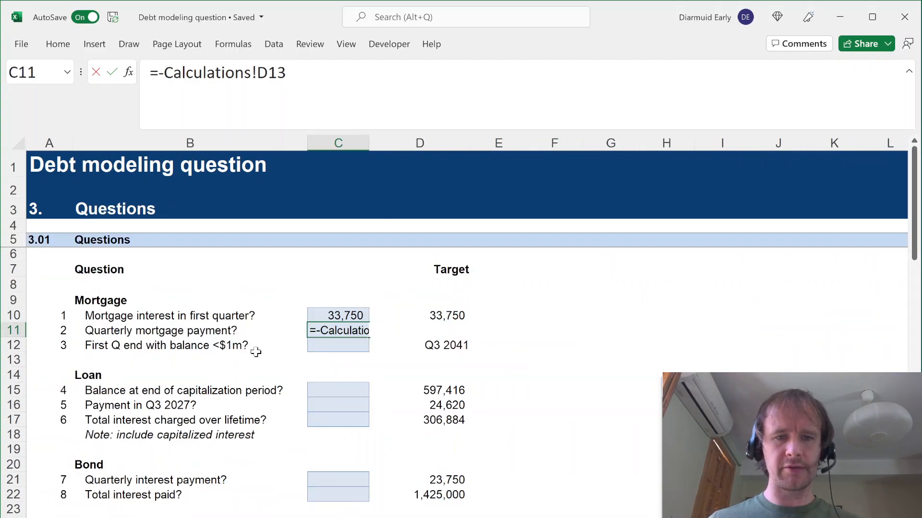
pyautogui.press('Up')
pyautogui.press('Down')
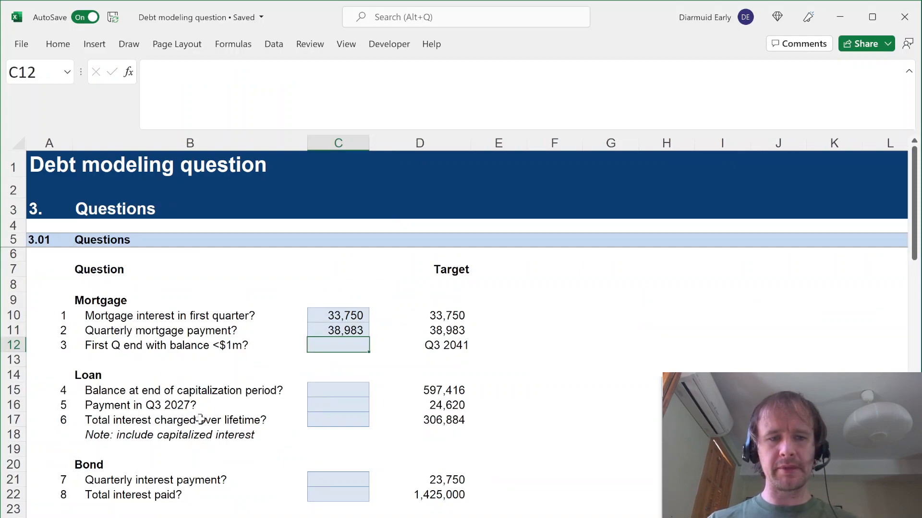
# Step: Start an XLOOKUP in C12 that looks for 10^6 in the mortgage closing balances Calculations!$G$13:$EM$13
pyautogui.write('=')
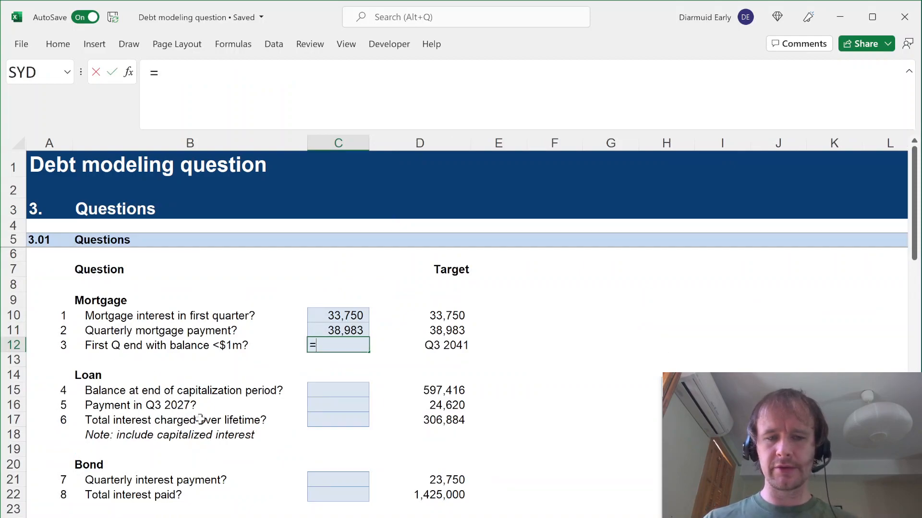
pyautogui.write('xl')
pyautogui.press('Tab')
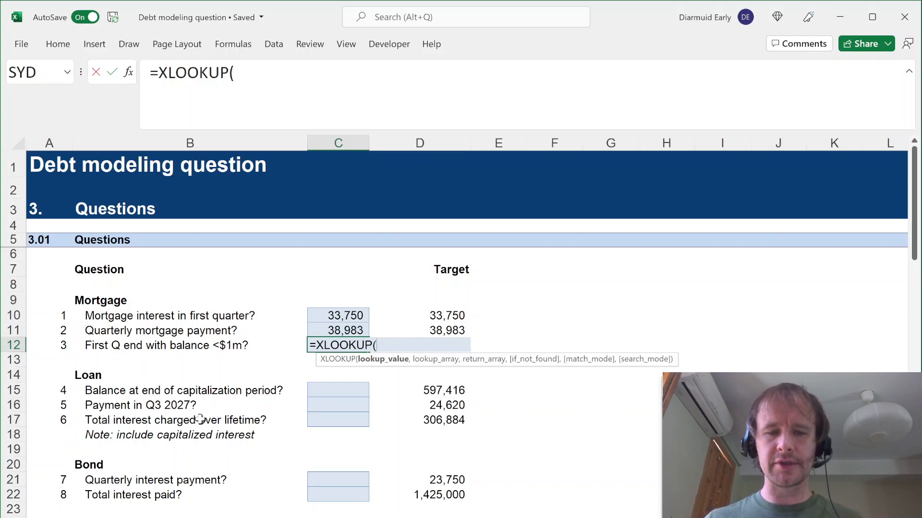
pyautogui.write('10^')
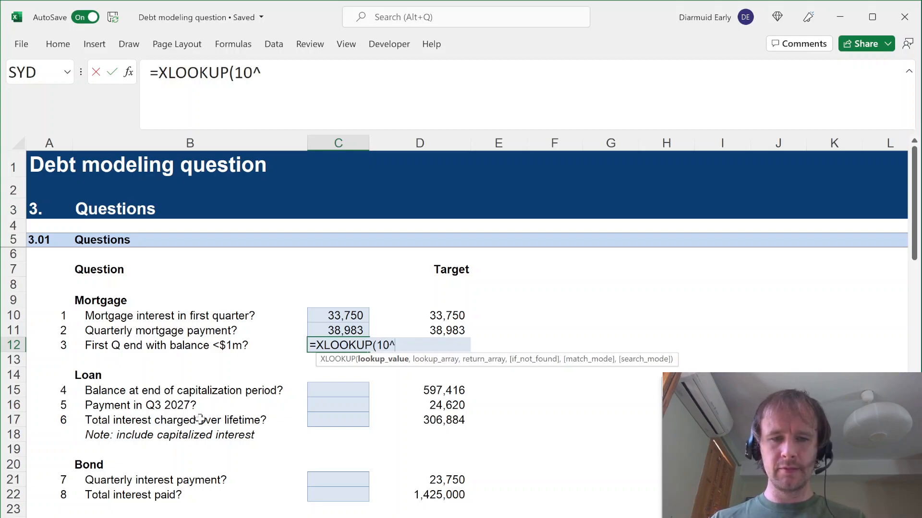
pyautogui.write('6')
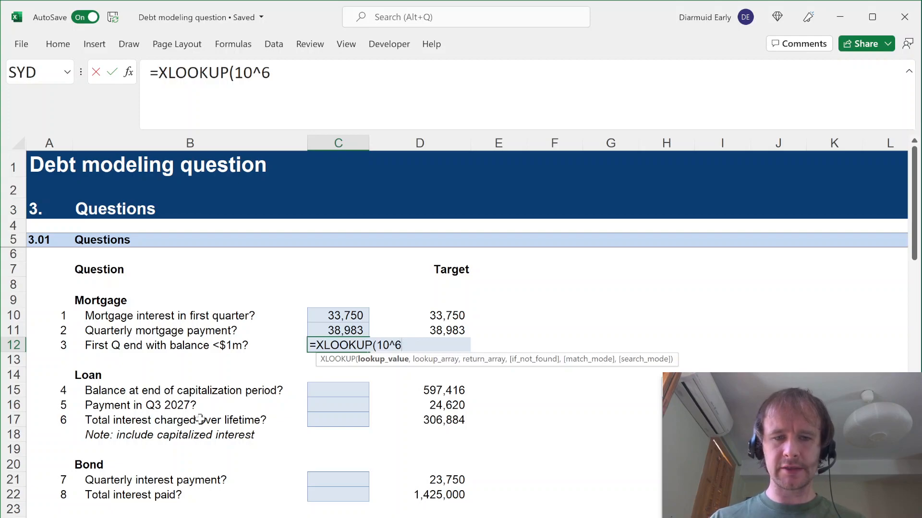
pyautogui.write(',')
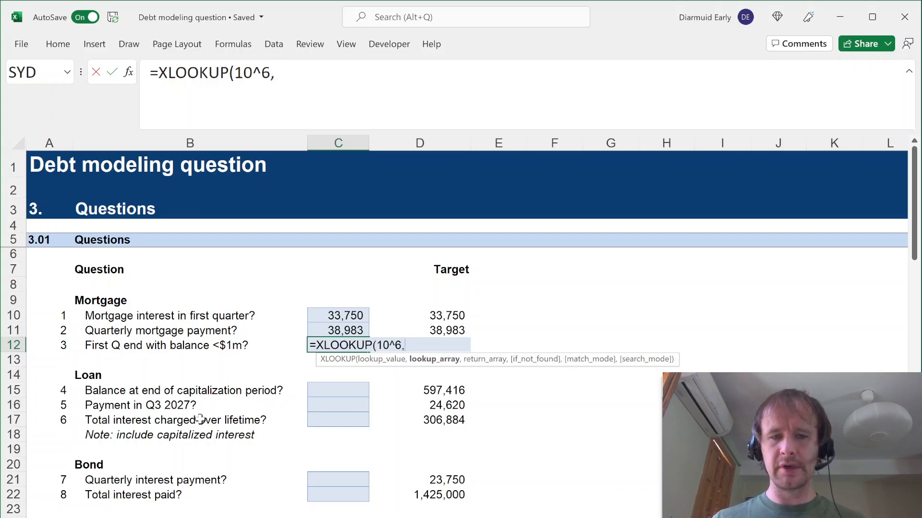
pyautogui.hotkey('ctrl', 'pageup')
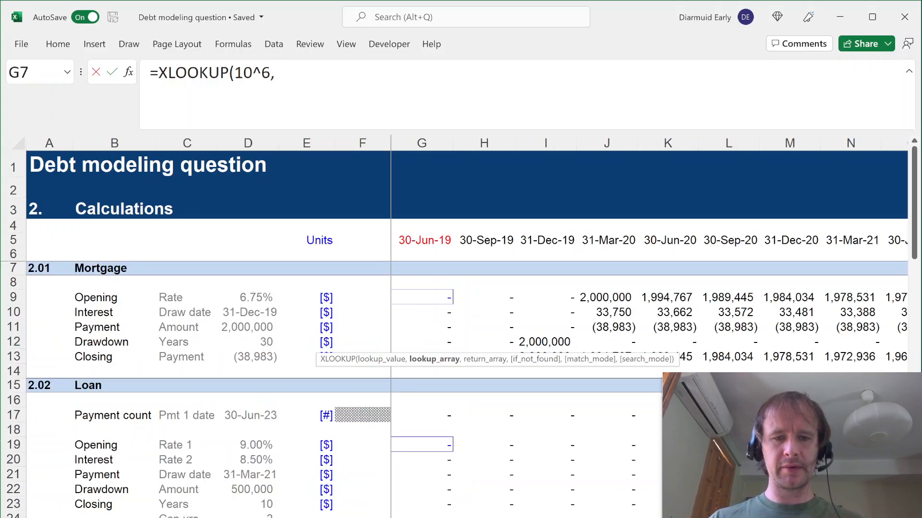
pyautogui.click(416, 339)
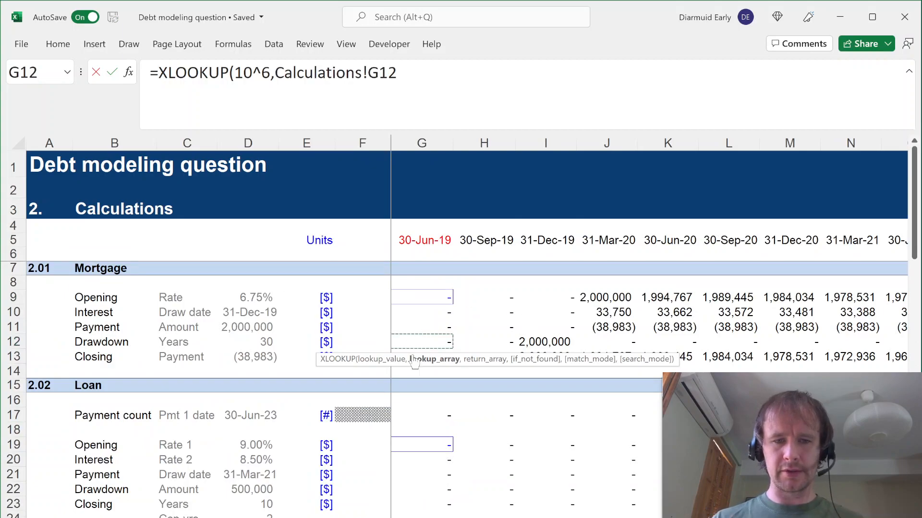
pyautogui.click(418, 356)
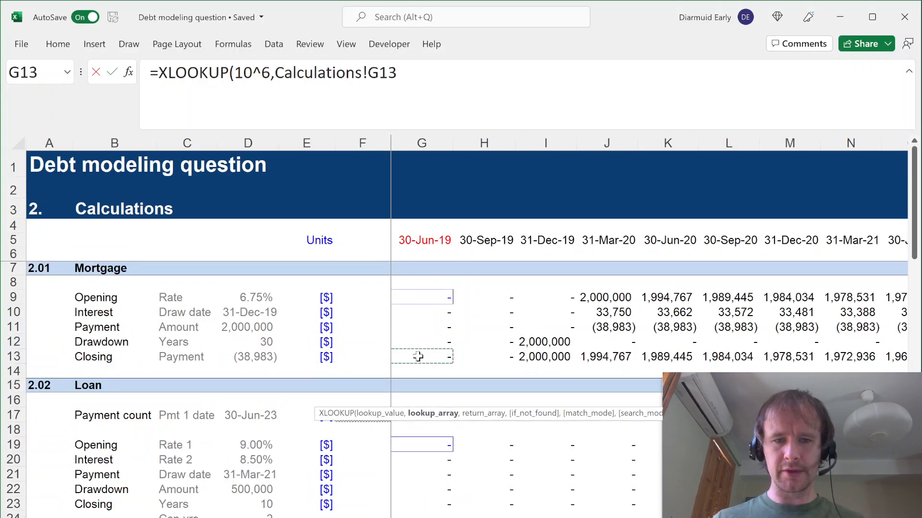
pyautogui.hotkey('ctrl', 'shift', 'Right')
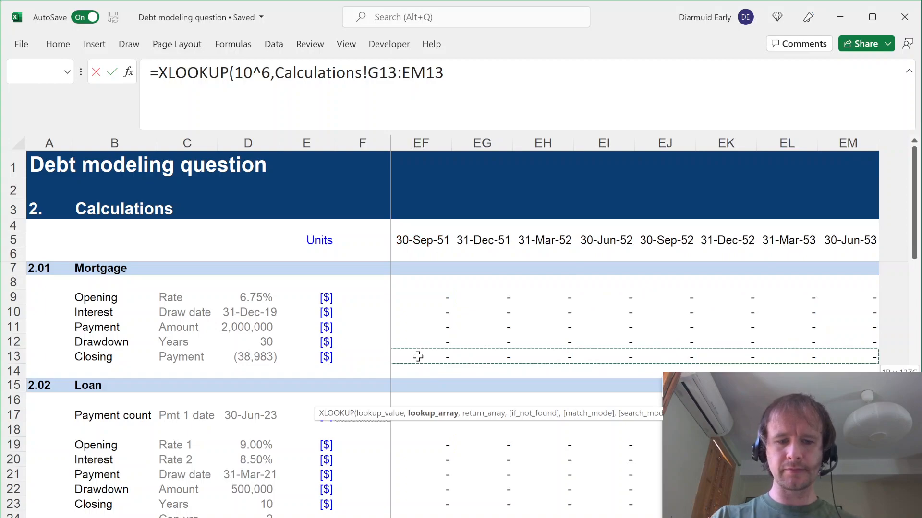
pyautogui.press('F4')
pyautogui.write(',')
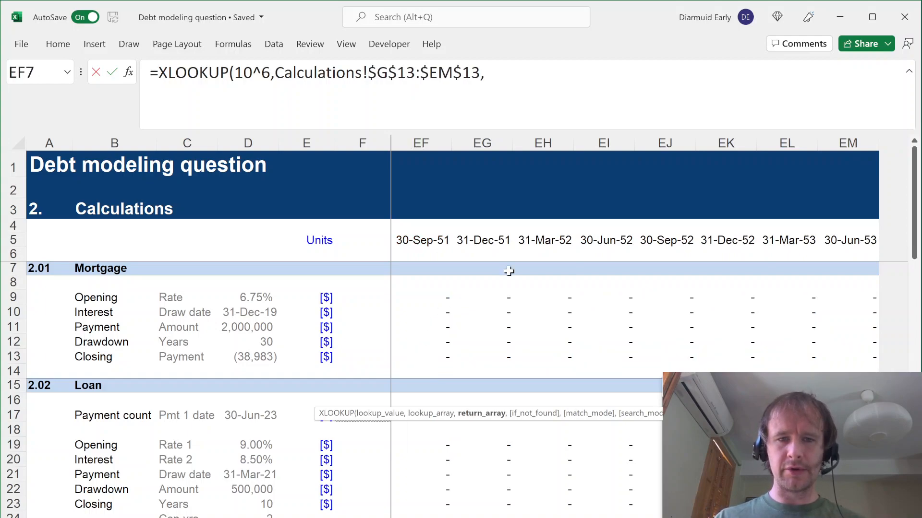
# Step: Make the XLOOKUP return the period-end dates in Calculations!$G$5:$EM$5
pyautogui.click(447, 242)
pyautogui.hotkey('ctrl', 'Left')
pyautogui.hotkey('ctrl', 'shift', 'Right')
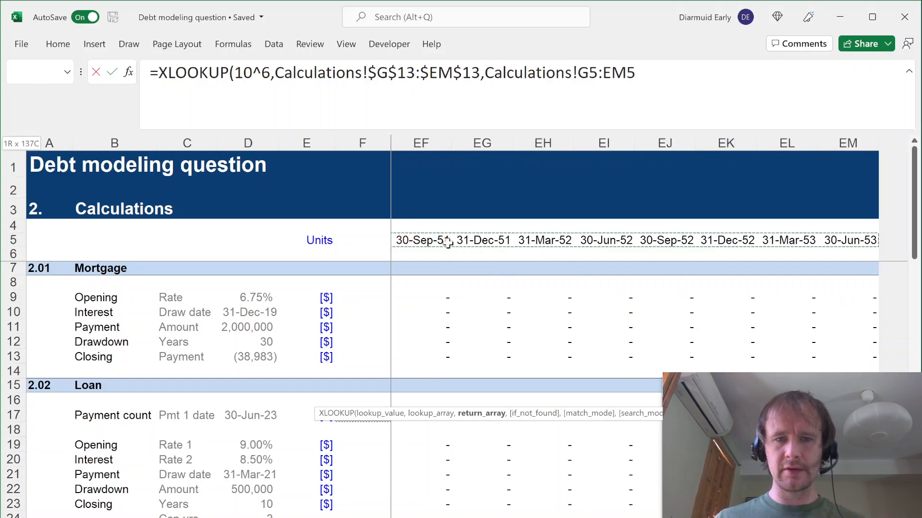
pyautogui.press('F4')
pyautogui.write(',')
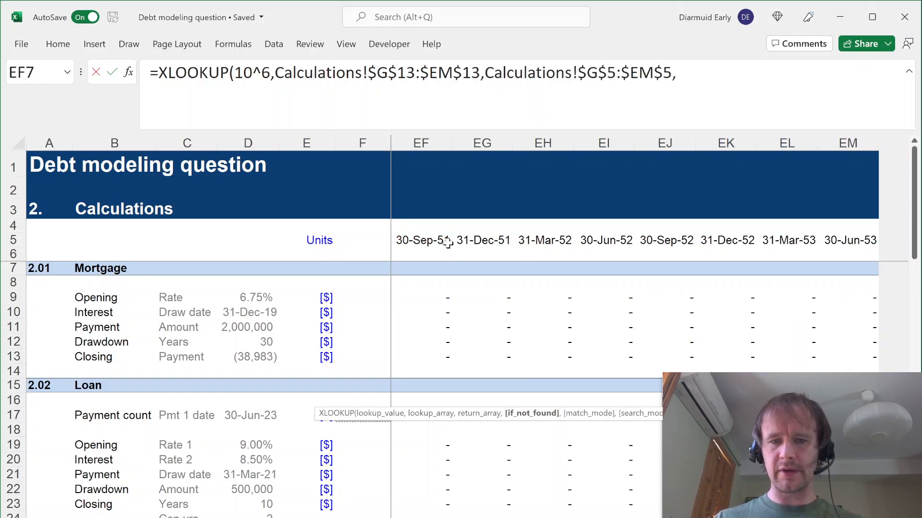
# Step: Finish the XLOOKUP with if-not-found left empty, match mode -1 (exact or next smaller) and search mode 1 (first-to-last)
pyautogui.write(',')
pyautogui.press('Down')
pyautogui.press('Down')
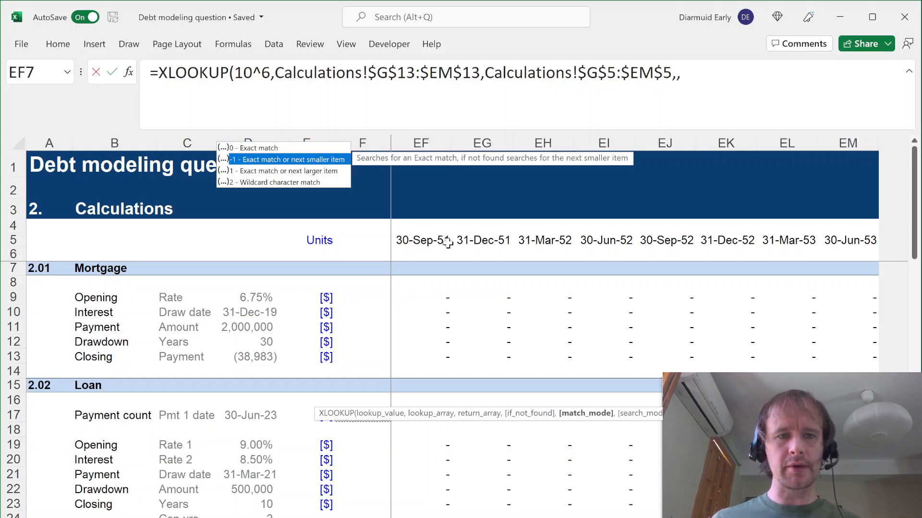
pyautogui.press('Up')
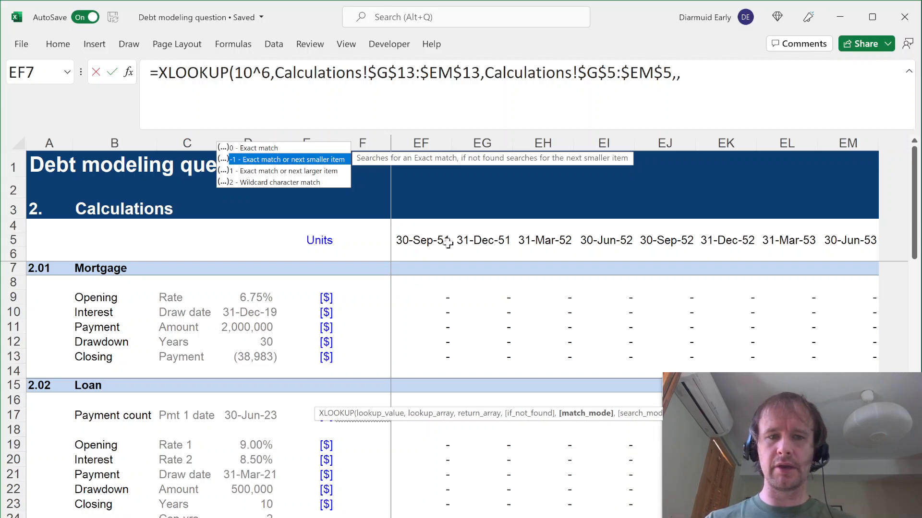
pyautogui.write(',')
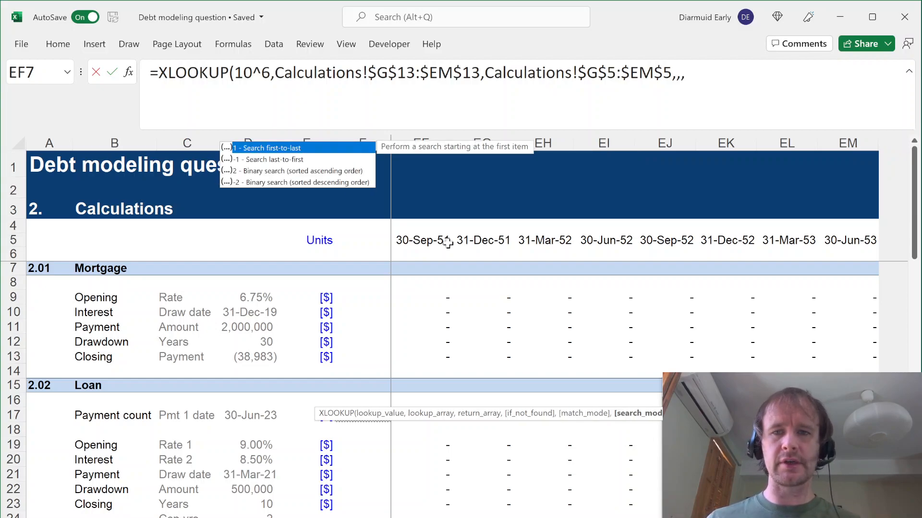
pyautogui.write('1')
pyautogui.press('BackSpace')
pyautogui.press('BackSpace')
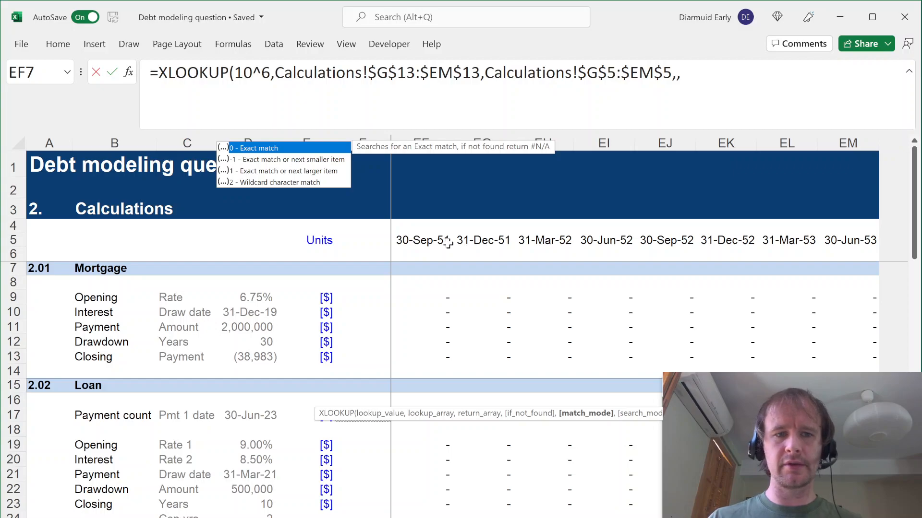
pyautogui.press('Down')
pyautogui.press('Tab')
pyautogui.write(',1')
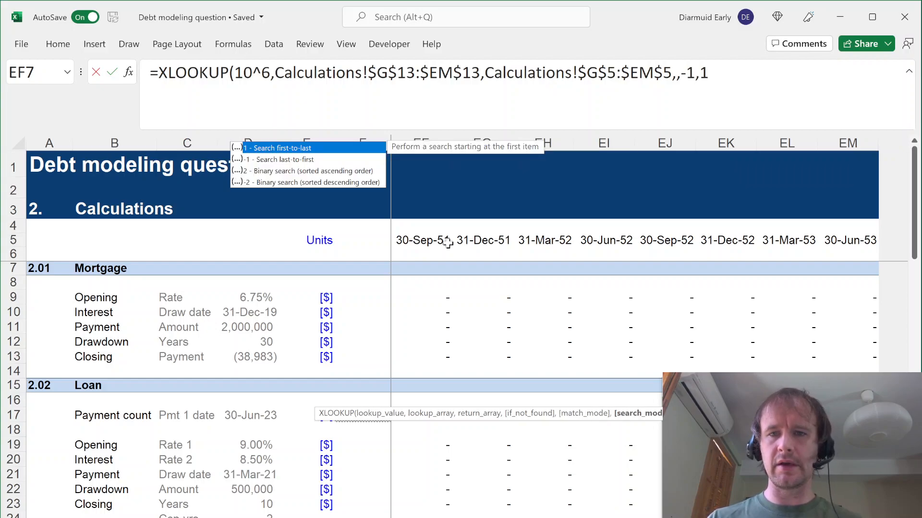
pyautogui.write(')')
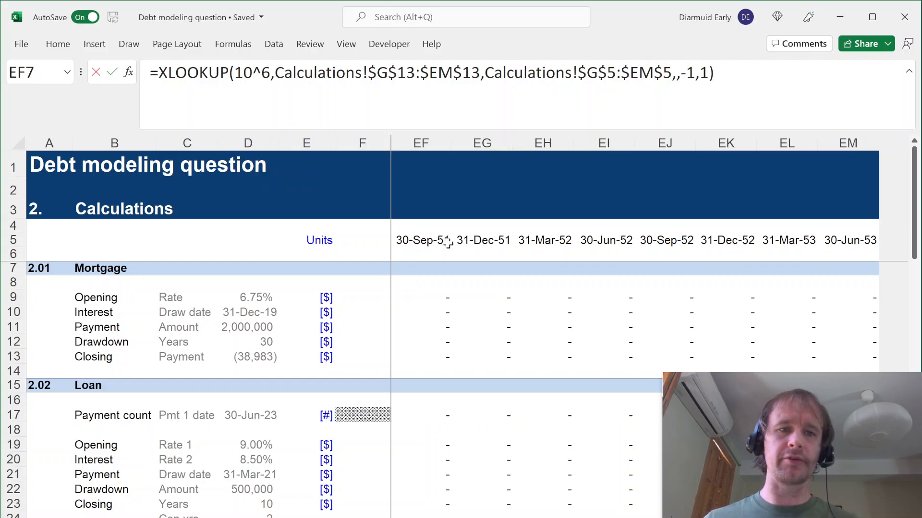
pyautogui.press('Return')
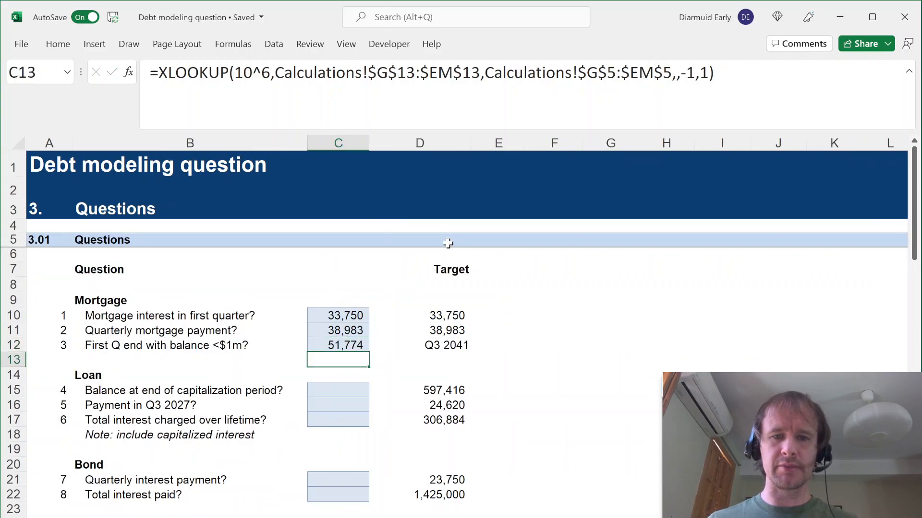
# Step: Format the C12 answer with the M-C Date cell style and compare it with its target
pyautogui.press('Up')
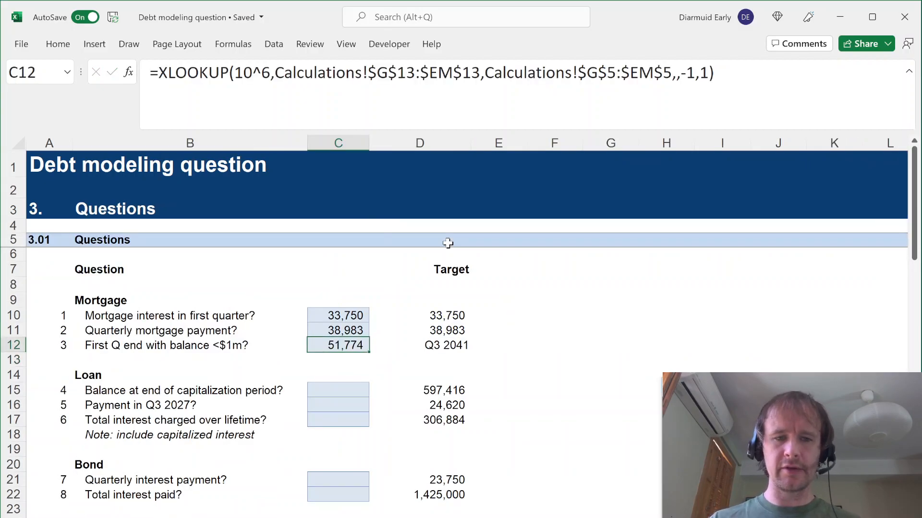
pyautogui.hotkey('alt', 'h')
pyautogui.press('j')
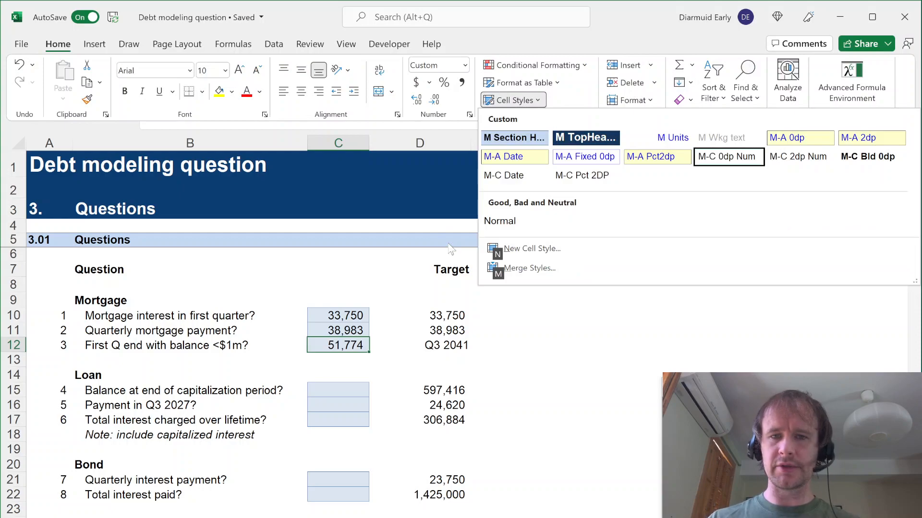
pyautogui.click(504, 176)
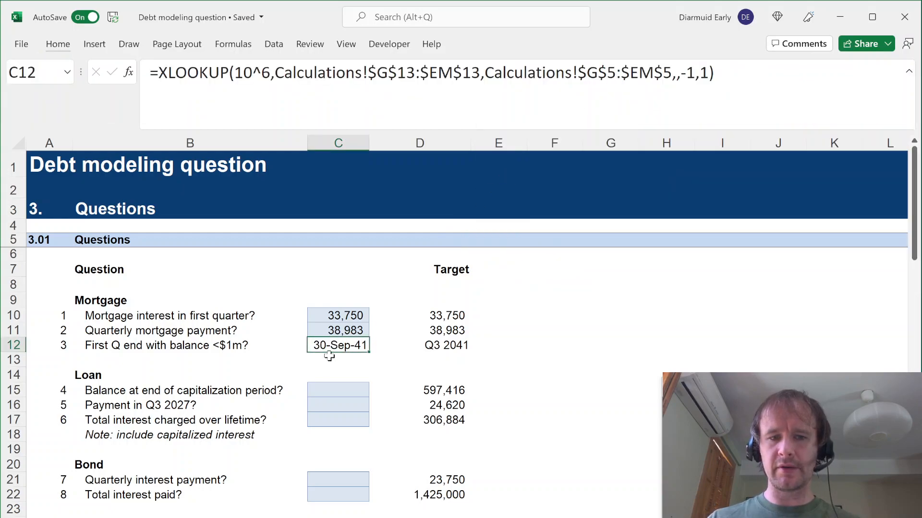
pyautogui.click(458, 345)
# Step: Link the capitalization-period-end balance answer in C15 to the loan's 31-Mar-23 closing balance, Calculations!V23
pyautogui.click(345, 389)
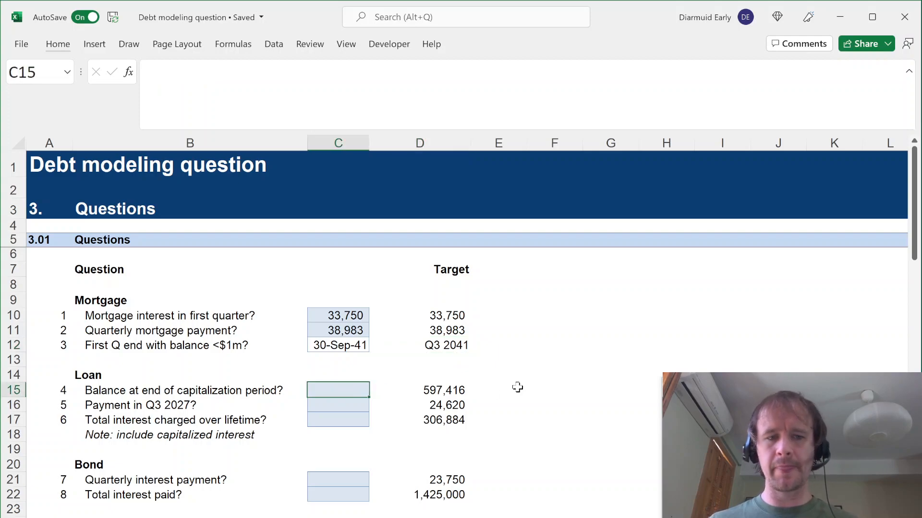
pyautogui.write('=')
pyautogui.hotkey('ctrl', 'pageup')
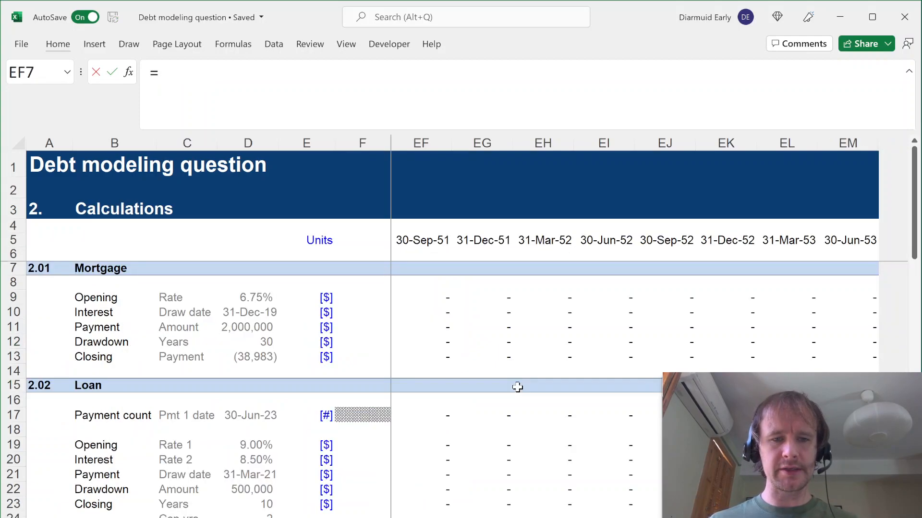
pyautogui.press('Down')
pyautogui.press('Down')
pyautogui.press('Down')
pyautogui.press('Down')
pyautogui.press('Down')
pyautogui.press('Down')
pyautogui.press('Down')
pyautogui.press('Down')
pyautogui.press('Down')
pyautogui.press('Down')
pyautogui.press('Down')
pyautogui.press('Down')
pyautogui.press('Down')
pyautogui.press('Down')
pyautogui.press('Down')
pyautogui.press('Down')
pyautogui.press('Down')
pyautogui.press('Down')
pyautogui.press('Down')
pyautogui.press('Down')
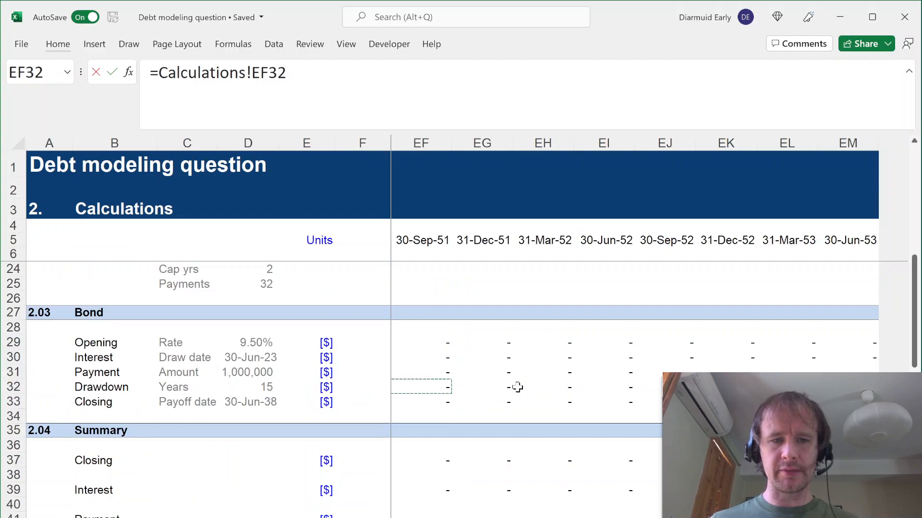
pyautogui.press('Up')
pyautogui.press('Up')
pyautogui.press('Up')
pyautogui.press('Up')
pyautogui.press('Up')
pyautogui.press('Up')
pyautogui.press('Up')
pyautogui.press('Up')
pyautogui.press('Up')
pyautogui.press('Up')
pyautogui.press('Up')
pyautogui.press('Up')
pyautogui.press('Up')
pyautogui.press('Up')
pyautogui.press('Up')
pyautogui.press('Up')
pyautogui.press('Up')
pyautogui.press('Up')
pyautogui.press('Up')
pyautogui.press('Up')
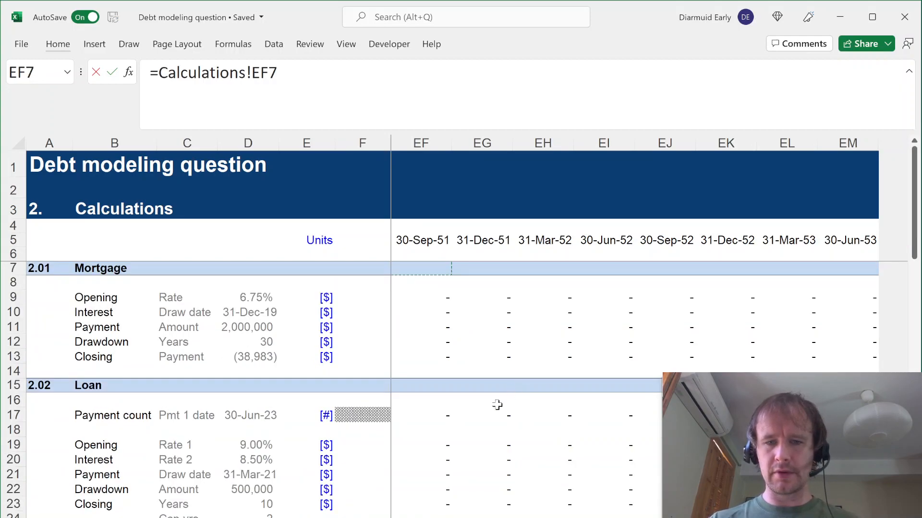
pyautogui.scroll(-4, 499, 408)
pyautogui.scroll(1, 500, 408)
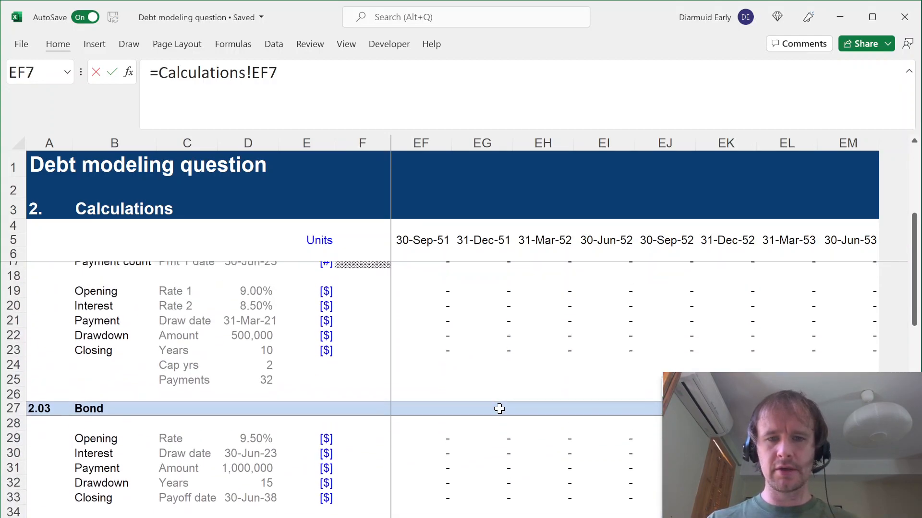
pyautogui.click(543, 303)
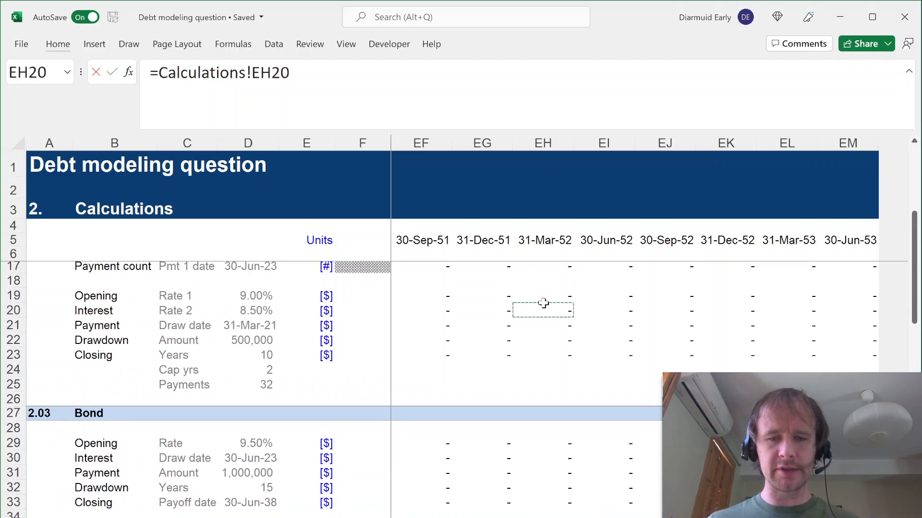
pyautogui.press('Right')
pyautogui.press('Left')
pyautogui.hotkey('ctrl', 'Left')
pyautogui.press('Right')
pyautogui.press('Right')
pyautogui.press('Right')
pyautogui.press('Right')
pyautogui.press('Right')
pyautogui.press('Right')
pyautogui.press('Right')
pyautogui.press('Right')
pyautogui.press('Right')
pyautogui.press('Right')
pyautogui.press('Right')
pyautogui.press('Right')
pyautogui.press('Right')
pyautogui.press('Right')
pyautogui.press('Right')
pyautogui.press('Right')
pyautogui.press('Right')
pyautogui.press('Right')
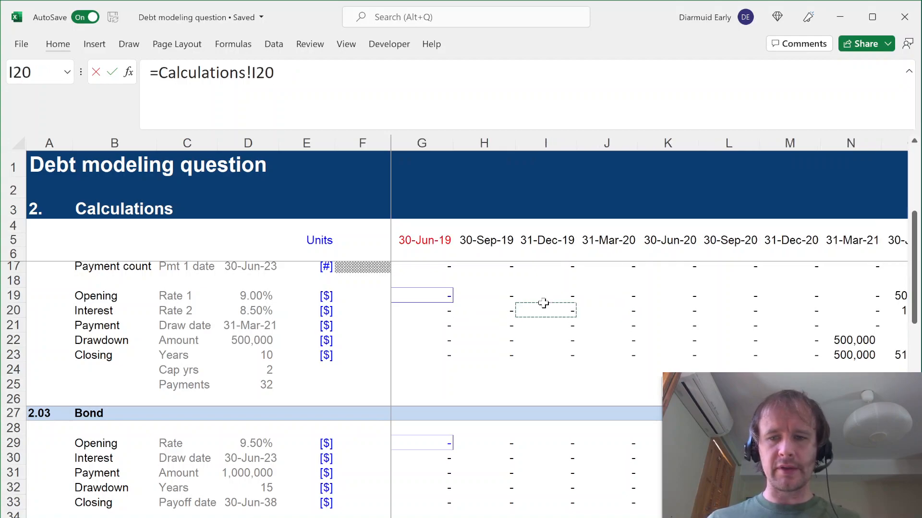
pyautogui.press('Left')
pyautogui.press('Left')
pyautogui.press('Left')
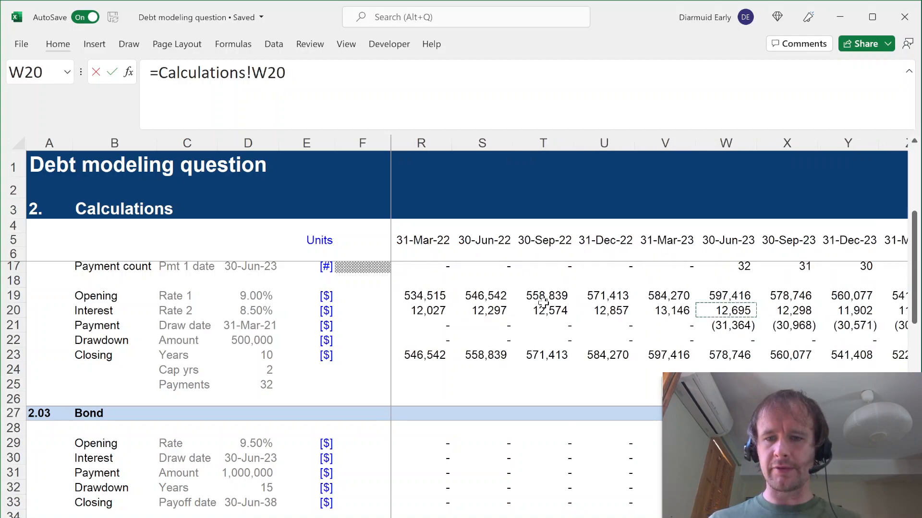
pyautogui.press('Down')
pyautogui.press('Down')
pyautogui.press('Down')
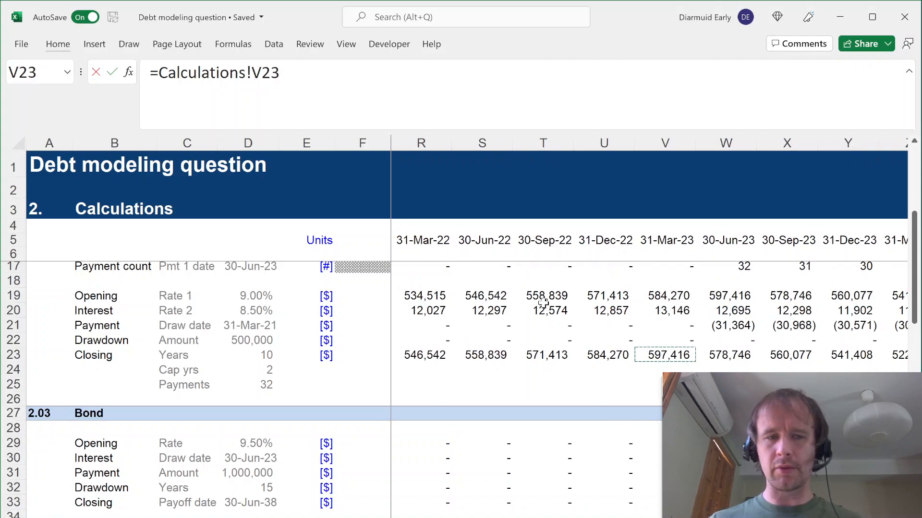
pyautogui.press('Return')
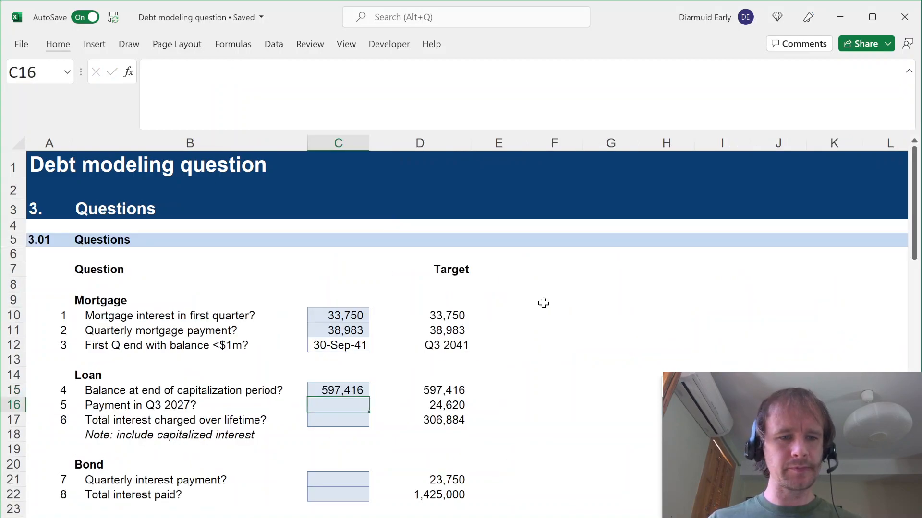
# Step: Link the Q3 2027 payment answer in C16 to the loan payment for 30-Sep-27, Calculations!AN21
pyautogui.write('=')
pyautogui.hotkey('ctrl', 'pageup')
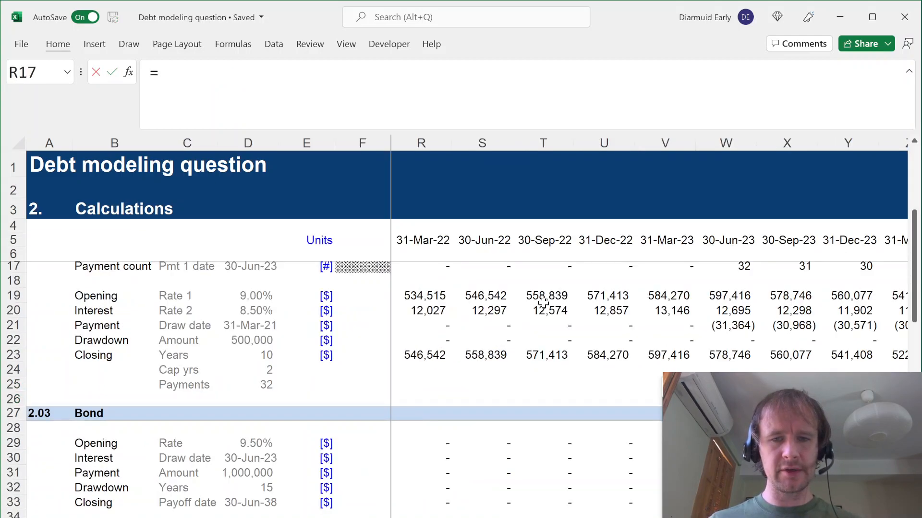
pyautogui.click(768, 321)
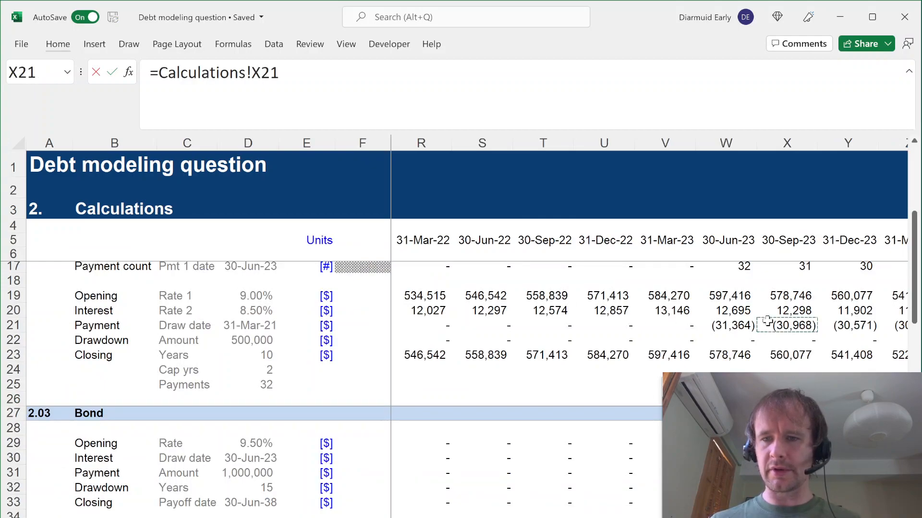
pyautogui.press('Right')
pyautogui.press('Right')
pyautogui.press('Right')
pyautogui.press('Right')
pyautogui.press('Right')
pyautogui.press('Right')
pyautogui.press('Right')
pyautogui.press('Right')
pyautogui.press('Right')
pyautogui.press('Right')
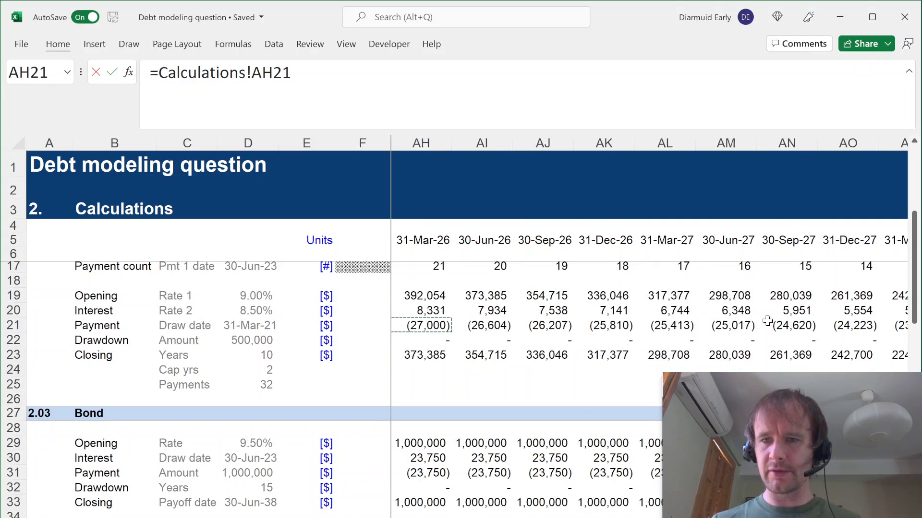
pyautogui.click(783, 326)
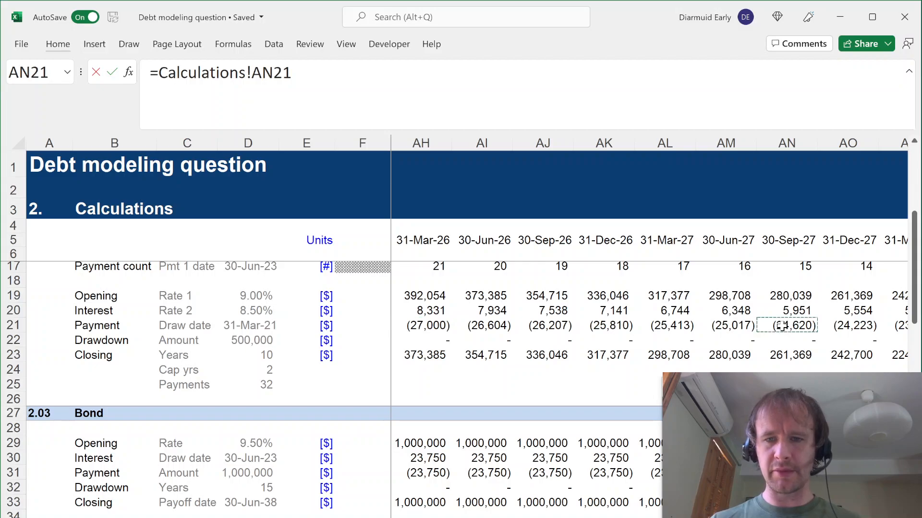
pyautogui.press('Return')
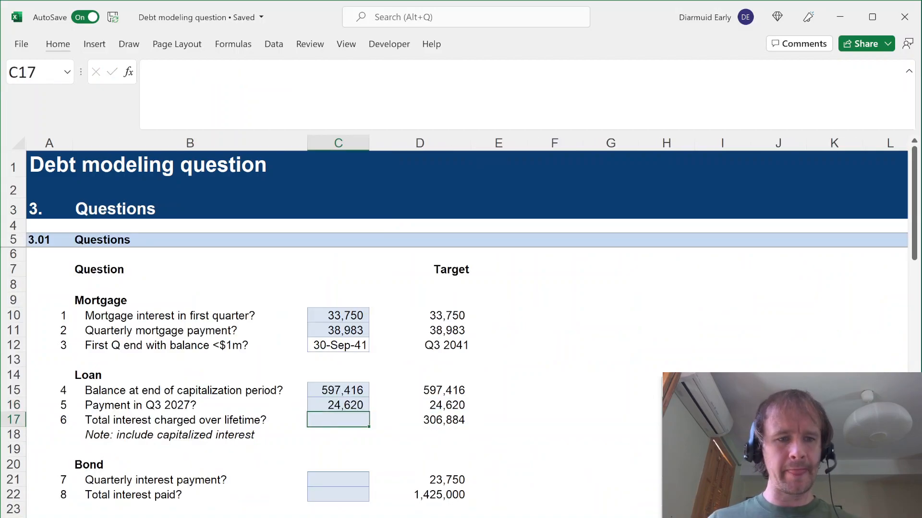
# Step: Calculate the loan's total lifetime interest in C17 as the SUM of the loan interest row, Calculations!G20:EM20
pyautogui.press('Left')
pyautogui.press('Left')
pyautogui.press('Down')
pyautogui.press('Right')
pyautogui.press('Up')
pyautogui.press('Right')
pyautogui.write('=SUM(')
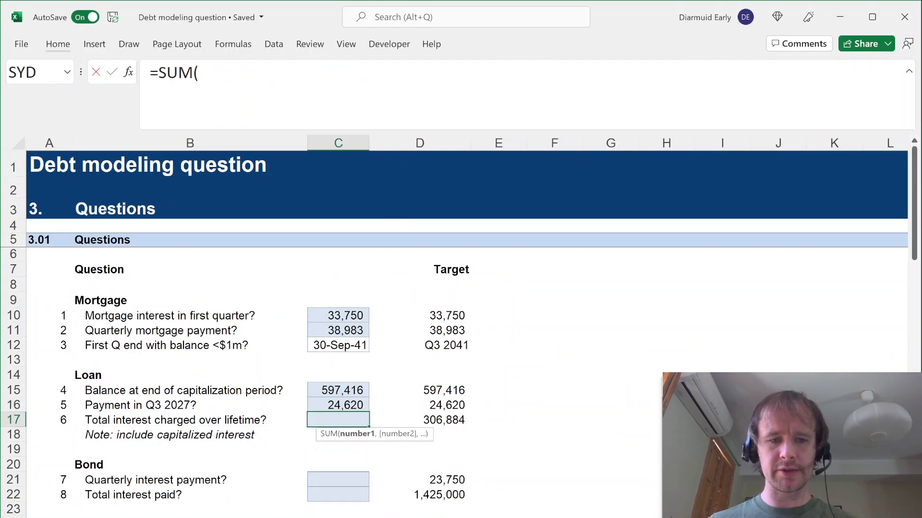
pyautogui.hotkey('ctrl', 'pageup')
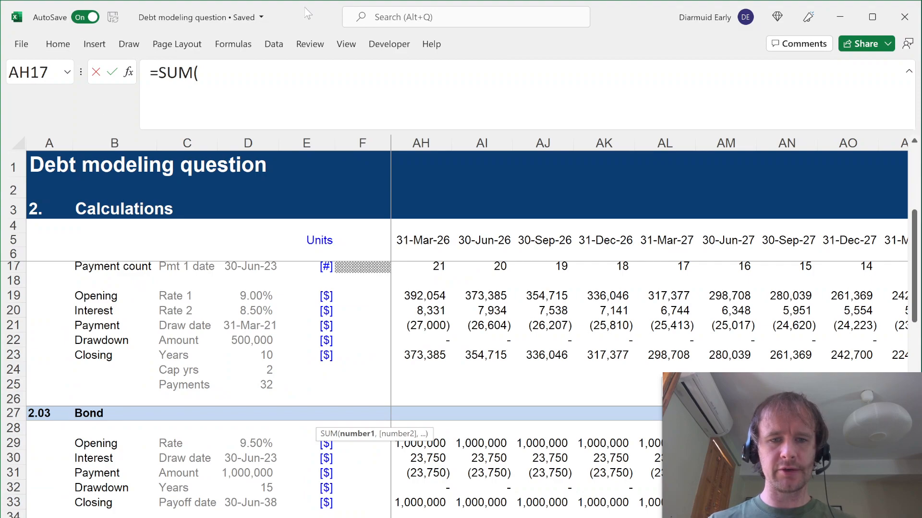
pyautogui.click(426, 305)
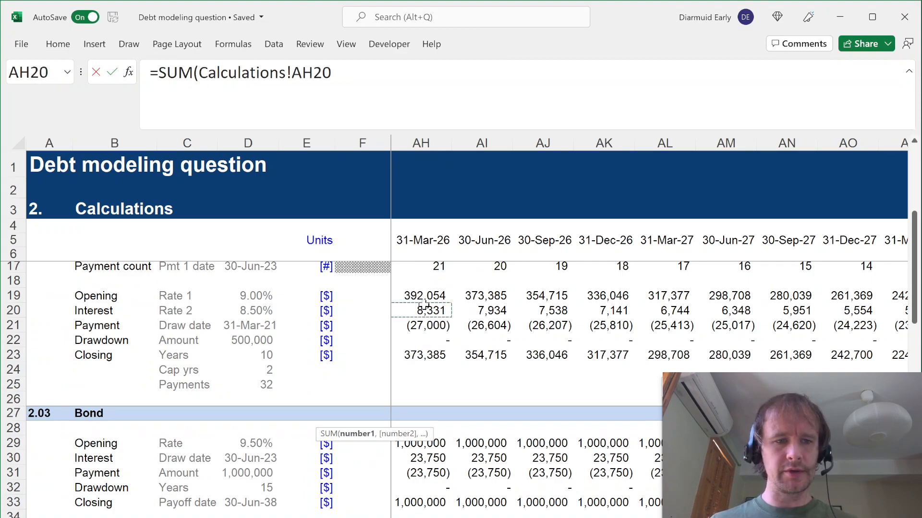
pyautogui.hotkey('ctrl', 'Left')
pyautogui.hotkey('ctrl', 'shift', 'Right')
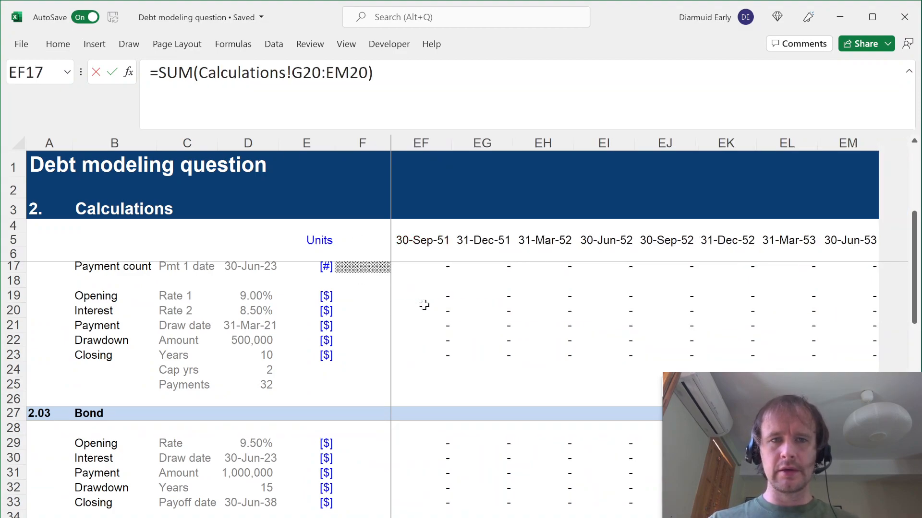
pyautogui.press('Return')
# Step: Start the quarterly bond interest formula in C21, taking its reference from the Bond section of the Calculations sheet
pyautogui.press('Down')
pyautogui.press('Down')
pyautogui.press('Down')
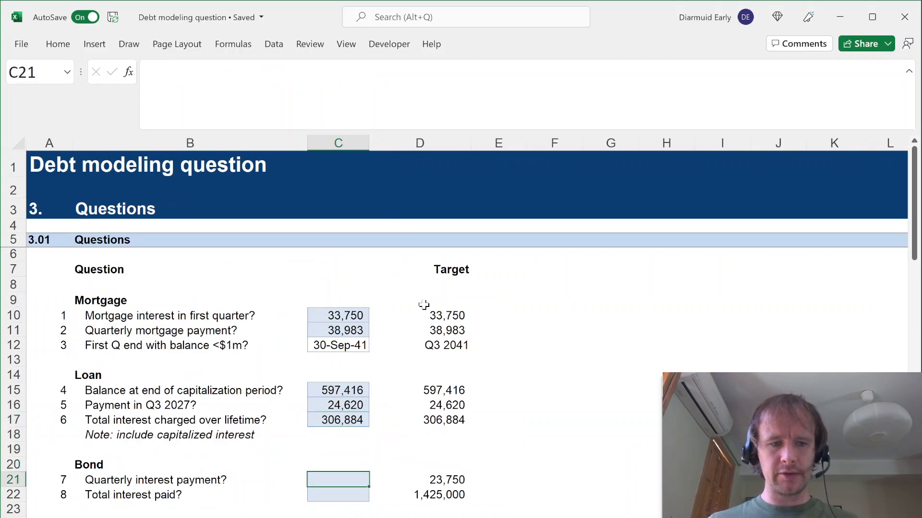
pyautogui.write('=')
pyautogui.hotkey('ctrl', 'pageup')
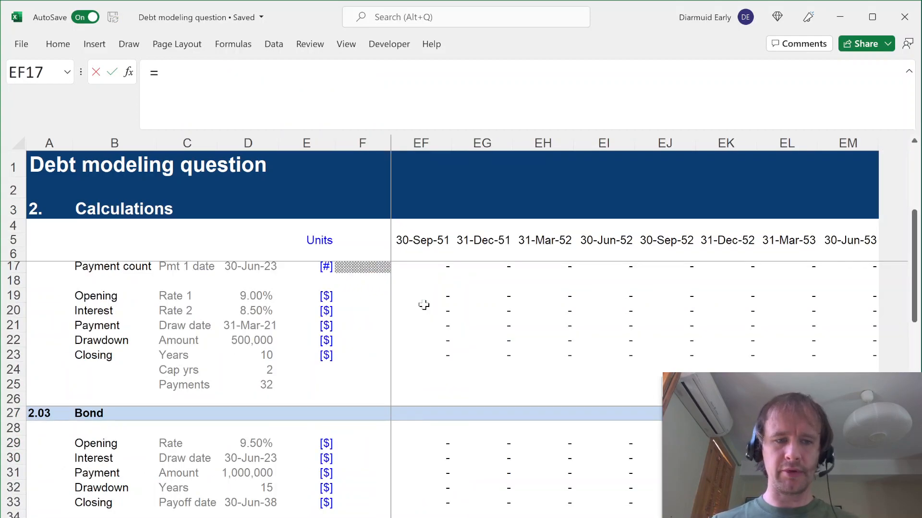
pyautogui.scroll(-1, 475, 401)
# Step: Try pointing the C21 formula at a single quarter's bond interest, Calculations!AN30
pyautogui.click(441, 409)
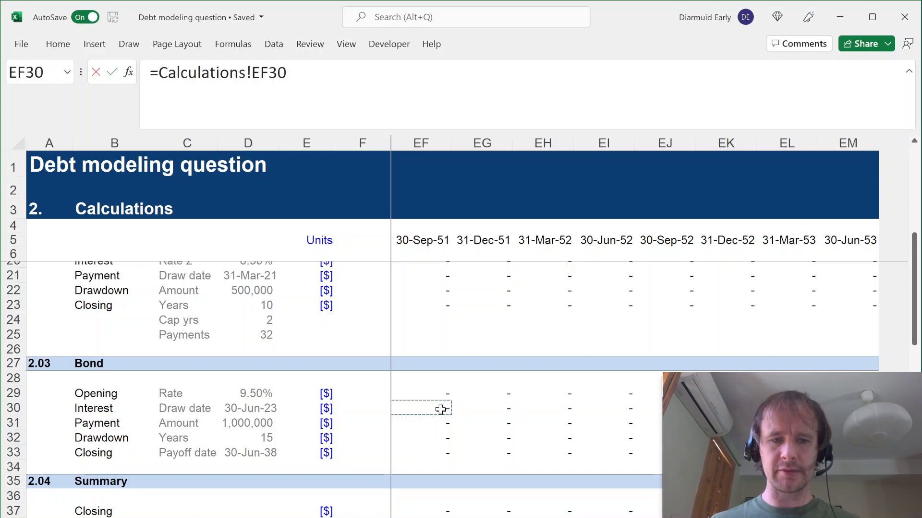
pyautogui.press('Left')
pyautogui.press('Left')
pyautogui.press('Left')
pyautogui.press('Left')
pyautogui.press('Left')
pyautogui.press('Left')
pyautogui.press('Left')
pyautogui.press('Left')
pyautogui.press('Left')
pyautogui.press('Left')
pyautogui.press('Left')
pyautogui.press('Left')
pyautogui.press('Left')
pyautogui.press('Left')
pyautogui.press('Left')
pyautogui.press('Left')
pyautogui.press('Left')
pyautogui.press('Left')
pyautogui.press('Left')
pyautogui.press('Left')
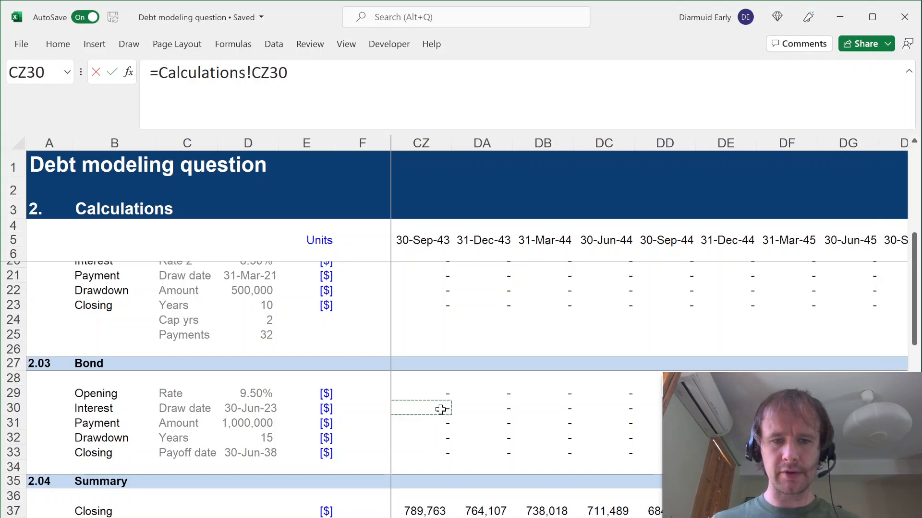
pyautogui.press('Left')
pyautogui.press('Left')
pyautogui.press('Left')
pyautogui.press('Left')
pyautogui.press('Left')
pyautogui.press('Left')
pyautogui.press('Left')
pyautogui.press('Left')
pyautogui.press('Left')
pyautogui.press('Left')
pyautogui.press('Left')
pyautogui.press('Left')
pyautogui.press('Left')
pyautogui.press('Left')
pyautogui.press('Left')
pyautogui.press('Left')
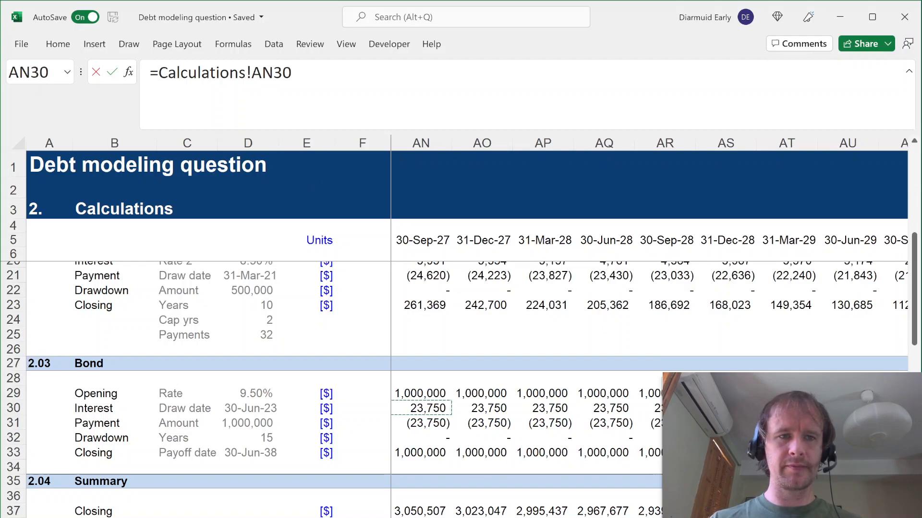
# Step: Replace the single-cell reference in C21 with the MAX of the whole bond interest row, Calculations!G30:EM30
pyautogui.hotkey('shift', 'End')
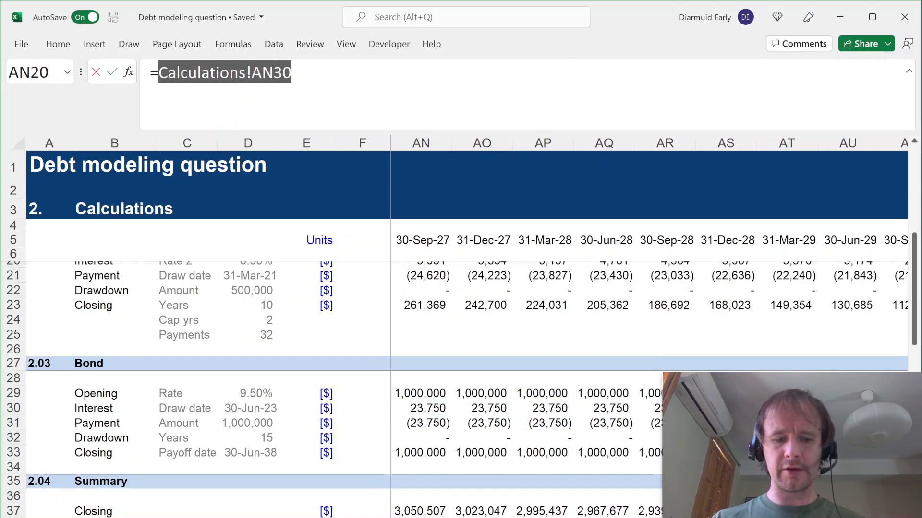
pyautogui.write('MAX(')
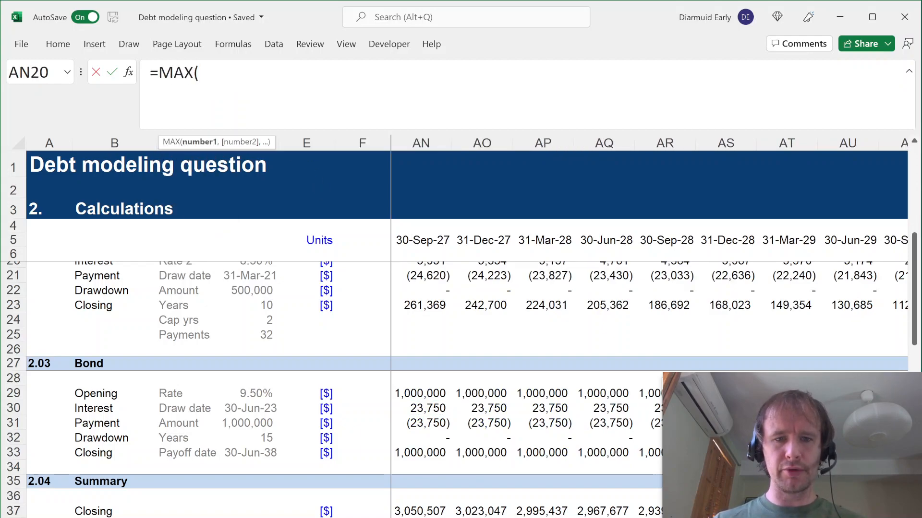
pyautogui.click(420, 409)
pyautogui.hotkey('ctrl', 'Left')
pyautogui.hotkey('ctrl', 'shift', 'Right')
pyautogui.write(')')
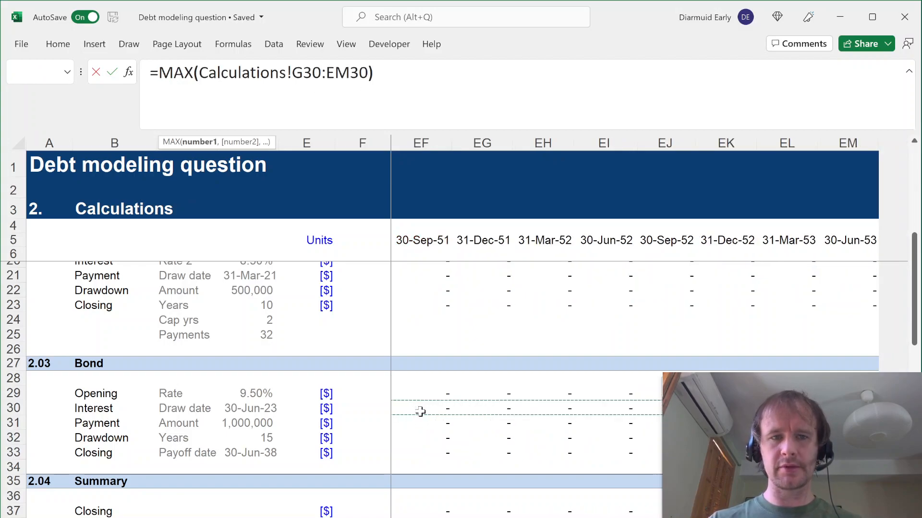
pyautogui.press('Escape')
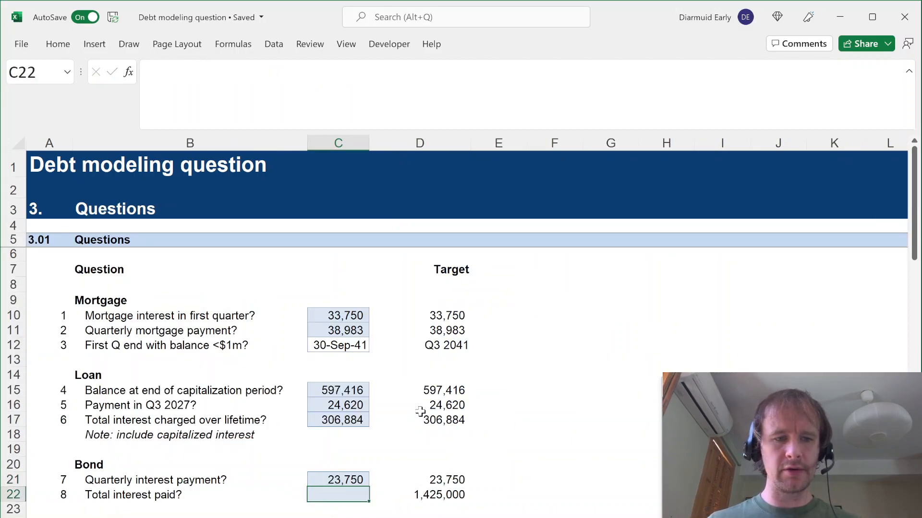
# Step: Calculate the bond's total interest paid in C22 as the SUM of the bond interest row, Calculations!G30:EM30
pyautogui.write('=sum')
pyautogui.press('Tab')
pyautogui.hotkey('ctrl', 'pageup')
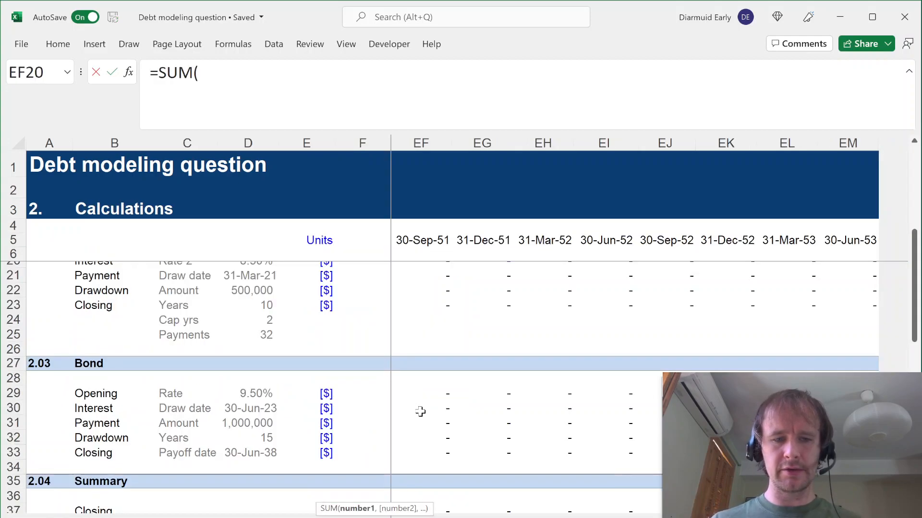
pyautogui.click(438, 422)
pyautogui.hotkey('ctrl', 'Left')
pyautogui.press('Up')
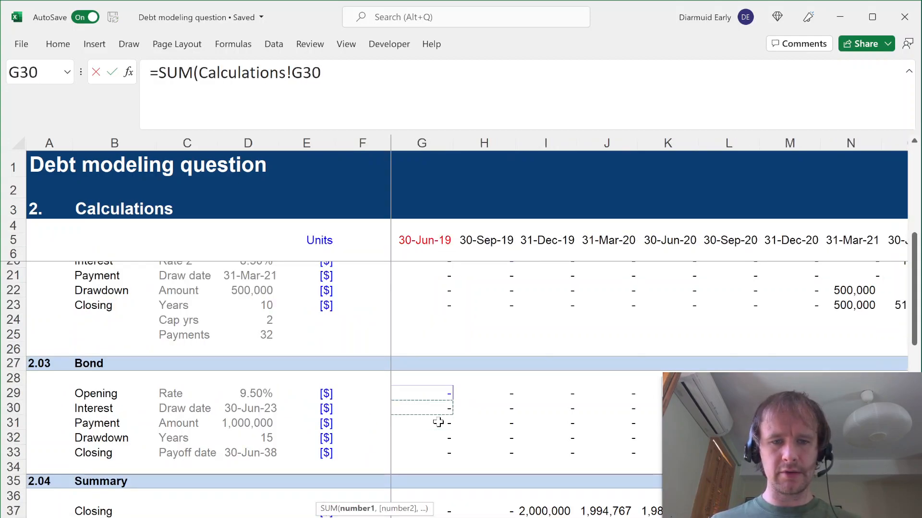
pyautogui.hotkey('ctrl', 'shift', 'Right')
pyautogui.press('Return')
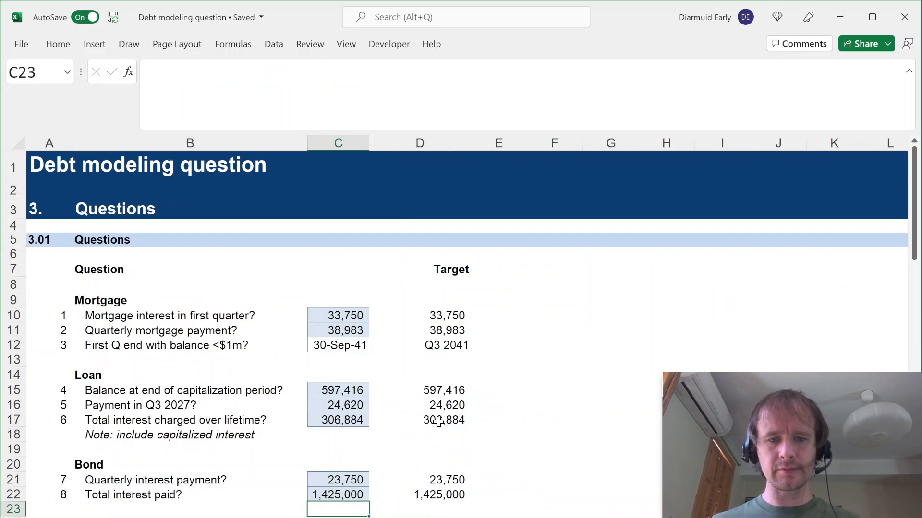
# Step: Answer question 9 in C25 with the SUM of the Summary Interest row for the four 2025 quarters, Calculations!AD39:AG39
pyautogui.press('Down')
pyautogui.press('Down')
pyautogui.press('Down')
pyautogui.press('Down')
pyautogui.press('Down')
pyautogui.press('Down')
pyautogui.press('Up')
pyautogui.press('Up')
pyautogui.press('Up')
pyautogui.press('Up')
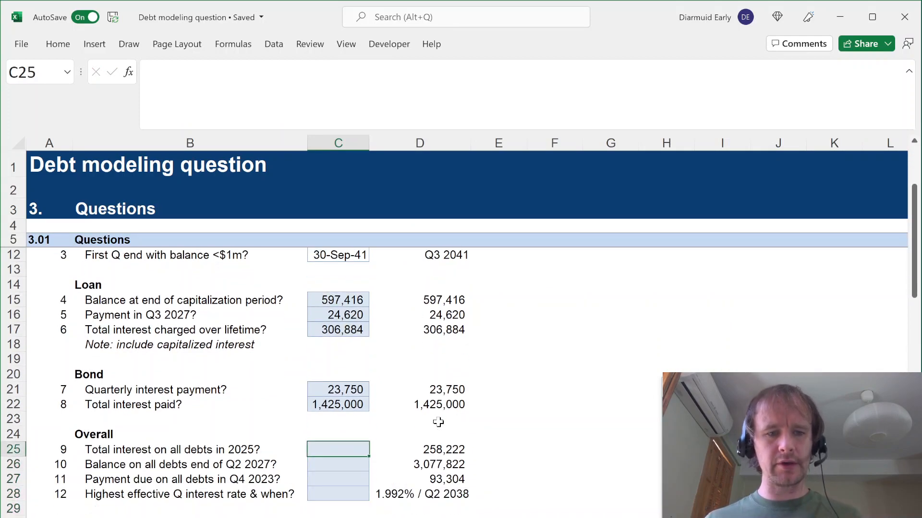
pyautogui.write('=su')
pyautogui.press('Tab')
pyautogui.hotkey('ctrl', 'pageup')
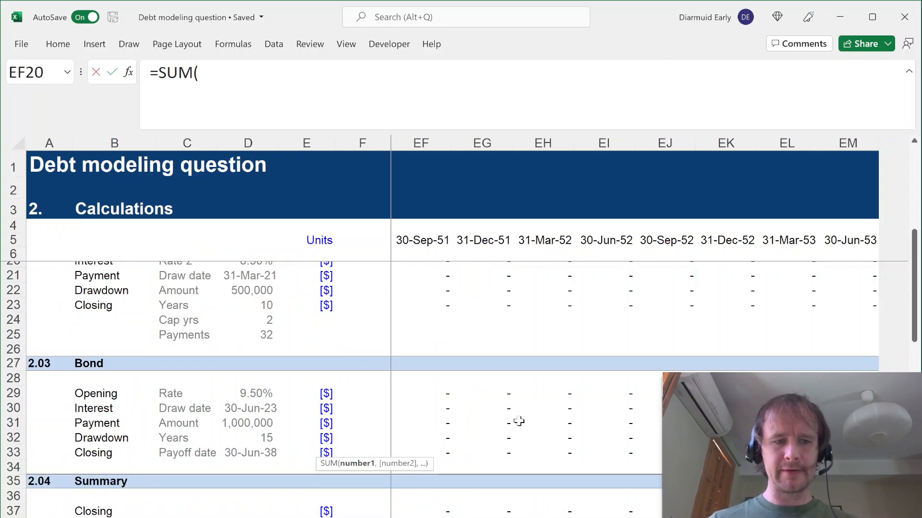
pyautogui.scroll(-5, 519, 421)
pyautogui.click(519, 335)
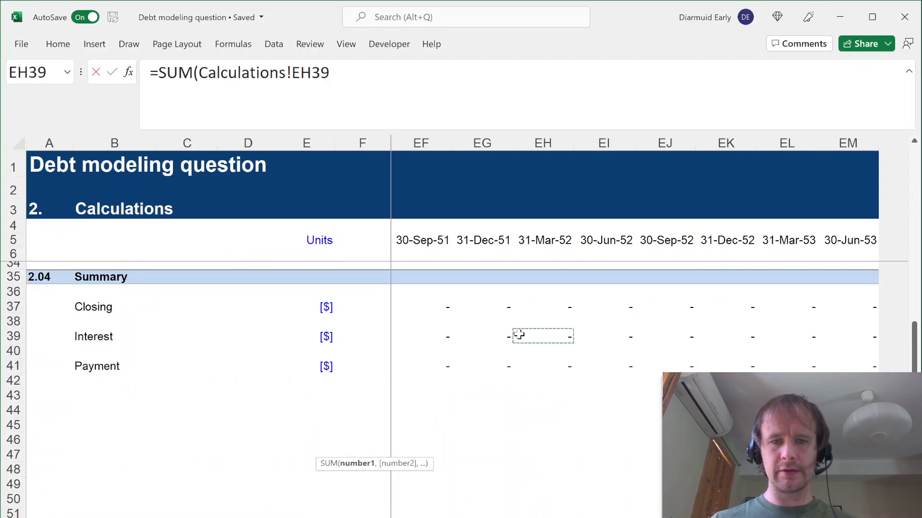
pyautogui.press('Left')
pyautogui.press('Left')
pyautogui.press('Left')
pyautogui.press('Left')
pyautogui.press('Left')
pyautogui.press('Left')
pyautogui.press('Left')
pyautogui.press('Left')
pyautogui.press('Left')
pyautogui.press('Left')
pyautogui.press('Left')
pyautogui.press('Left')
pyautogui.press('Left')
pyautogui.press('Left')
pyautogui.press('Left')
pyautogui.press('Left')
pyautogui.press('Left')
pyautogui.press('Left')
pyautogui.press('Left')
pyautogui.press('Left')
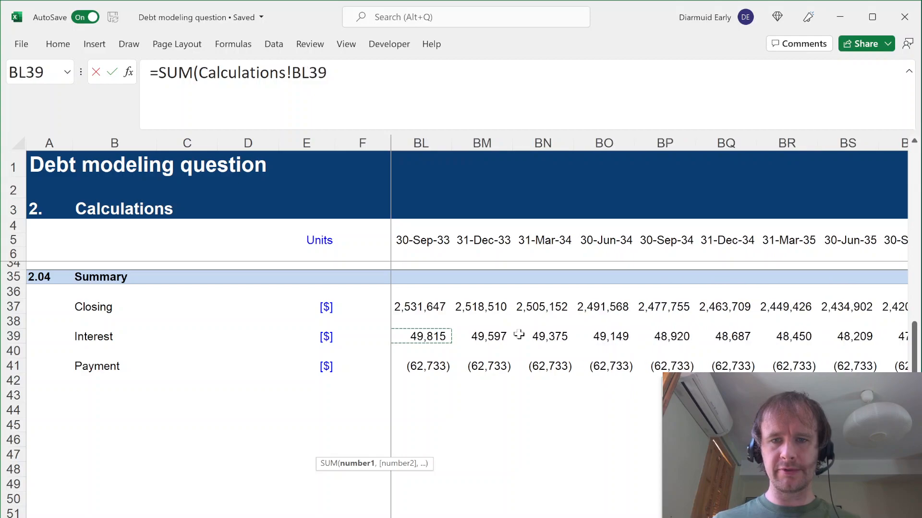
pyautogui.press('Left')
pyautogui.press('Left')
pyautogui.press('Left')
pyautogui.press('Left')
pyautogui.press('Left')
pyautogui.press('Left')
pyautogui.press('Left')
pyautogui.press('Left')
pyautogui.press('Left')
pyautogui.press('Left')
pyautogui.press('Left')
pyautogui.press('Left')
pyautogui.press('Left')
pyautogui.press('Left')
pyautogui.press('Left')
pyautogui.press('Left')
pyautogui.press('Right')
pyautogui.press('Right')
pyautogui.press('Right')
pyautogui.press('Right')
pyautogui.press('Right')
pyautogui.press('Right')
pyautogui.press('Right')
pyautogui.press('Left')
pyautogui.hotkey('shift', 'Right')
pyautogui.hotkey('shift', 'Right')
pyautogui.hotkey('shift', 'Right')
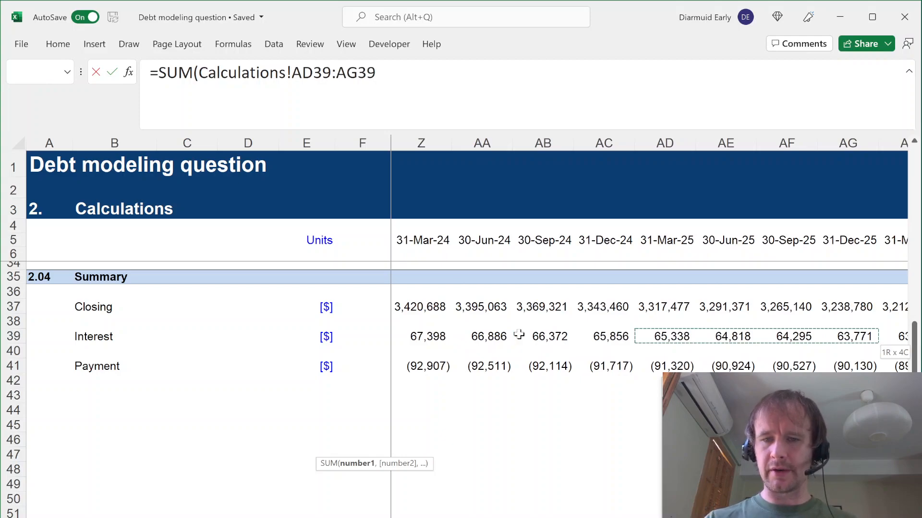
pyautogui.hotkey('ctrl', 'Return')
pyautogui.press('Return')
pyautogui.press('Up')
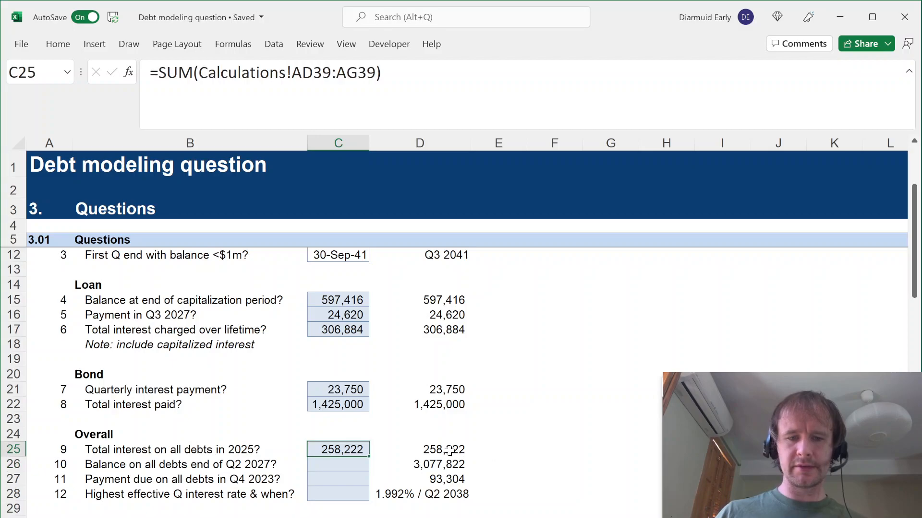
# Step: Link C26 to the Summary closing balance for 30-Jun-27 on the Calculations sheet, cell AM37
pyautogui.click(329, 469)
pyautogui.write('=')
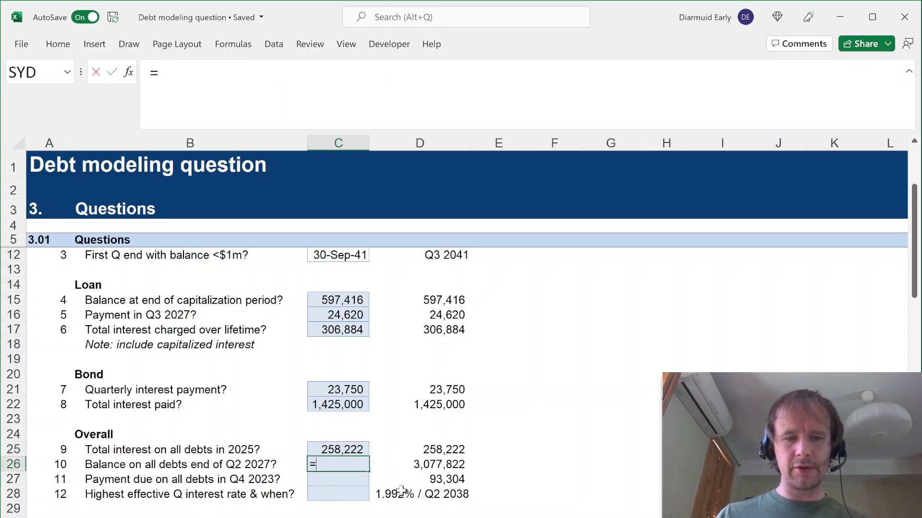
pyautogui.hotkey('ctrl', 'pageup')
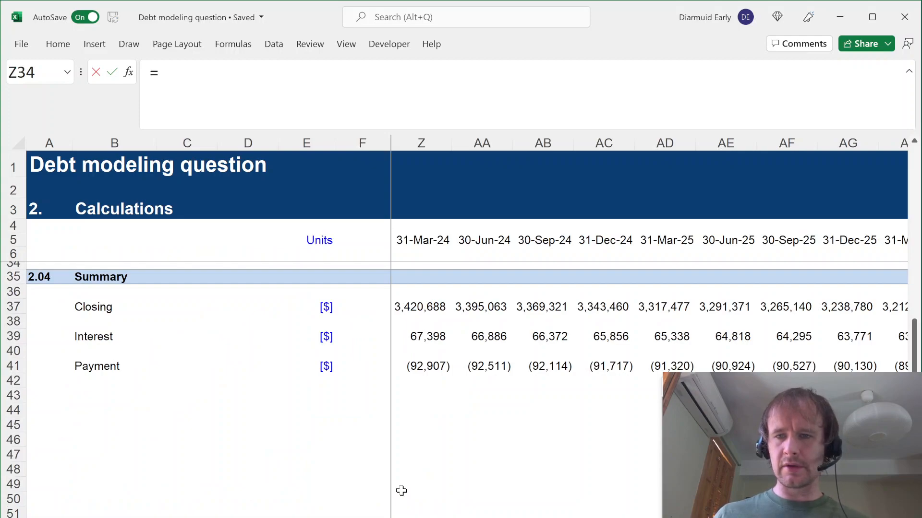
pyautogui.hotkey('alt', 'pagedown')
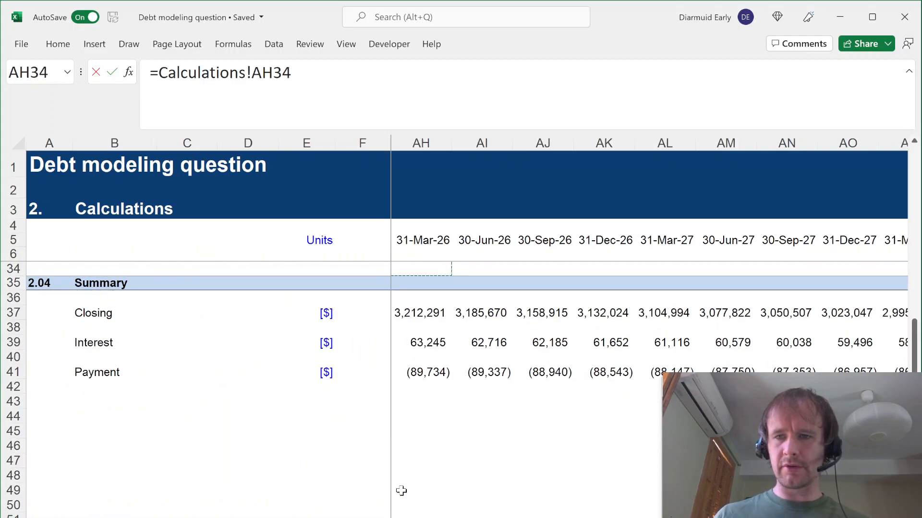
pyautogui.click(719, 311)
pyautogui.press('Return')
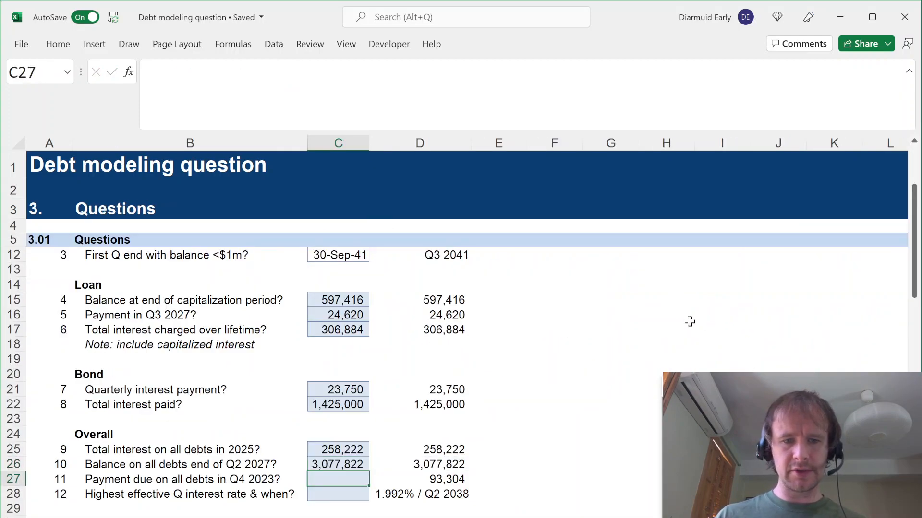
pyautogui.write('=')
pyautogui.hotkey('ctrl', 'pageup')
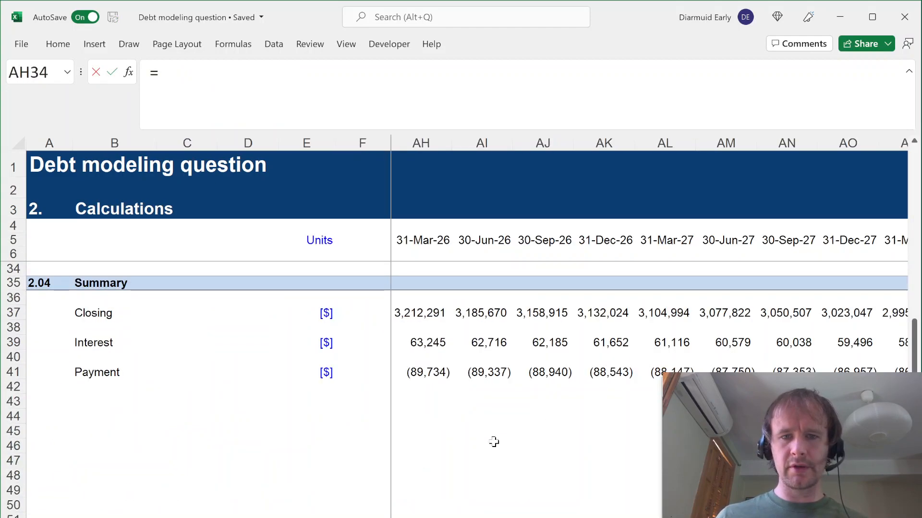
pyautogui.hotkey('alt', 'pageup')
pyautogui.hotkey('alt', 'pageup')
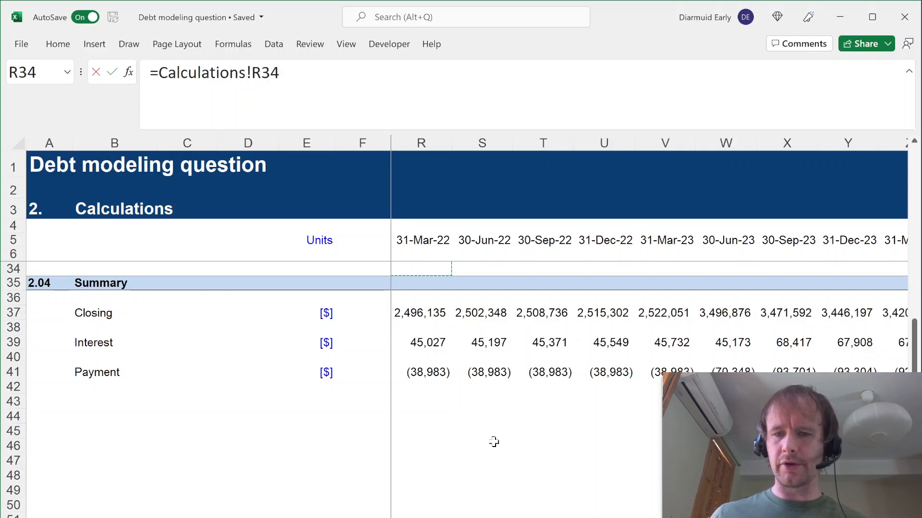
pyautogui.hotkey('alt', 'pagedown')
pyautogui.hotkey('alt', 'pageup')
pyautogui.hotkey('alt', 'pagedown')
pyautogui.hotkey('alt', 'pagedown')
pyautogui.hotkey('alt', 'pagedown')
pyautogui.hotkey('alt', 'pageup')
pyautogui.hotkey('alt', 'pageup')
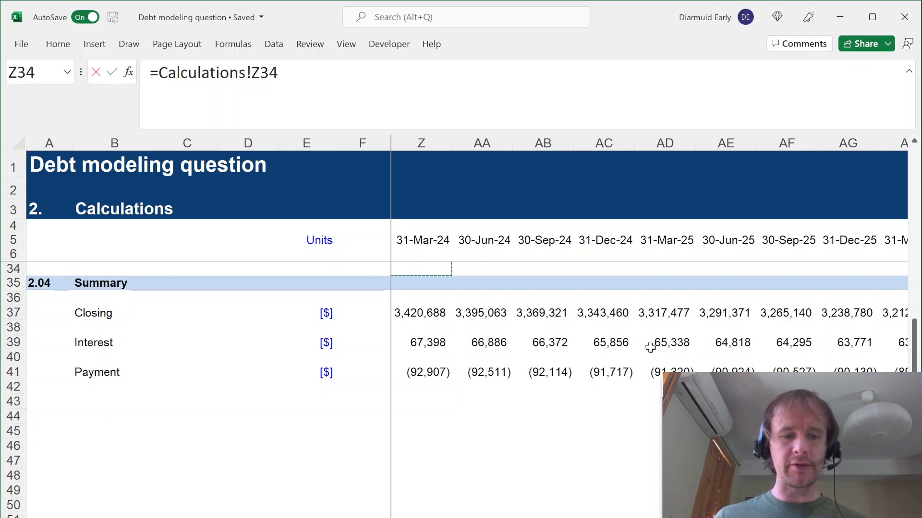
pyautogui.hotkey('ctrl', 'pagedown')
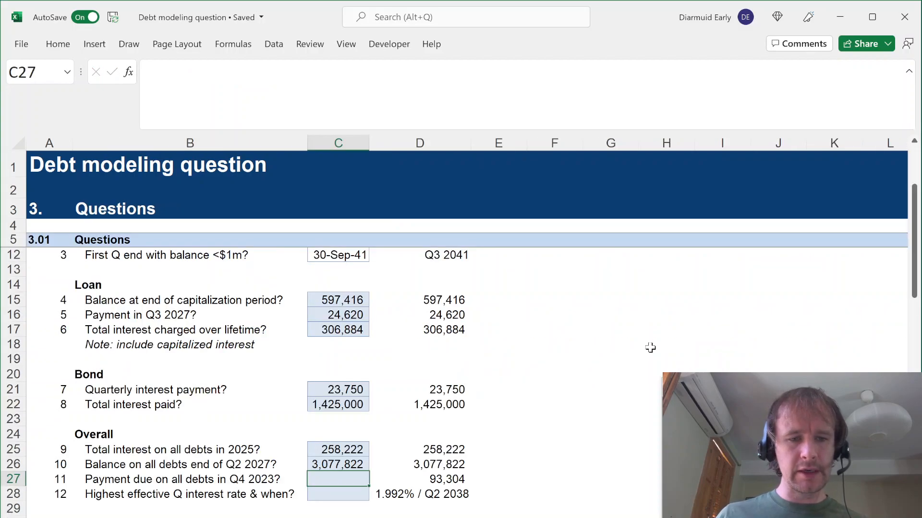
pyautogui.hotkey('ctrl', 'pageup')
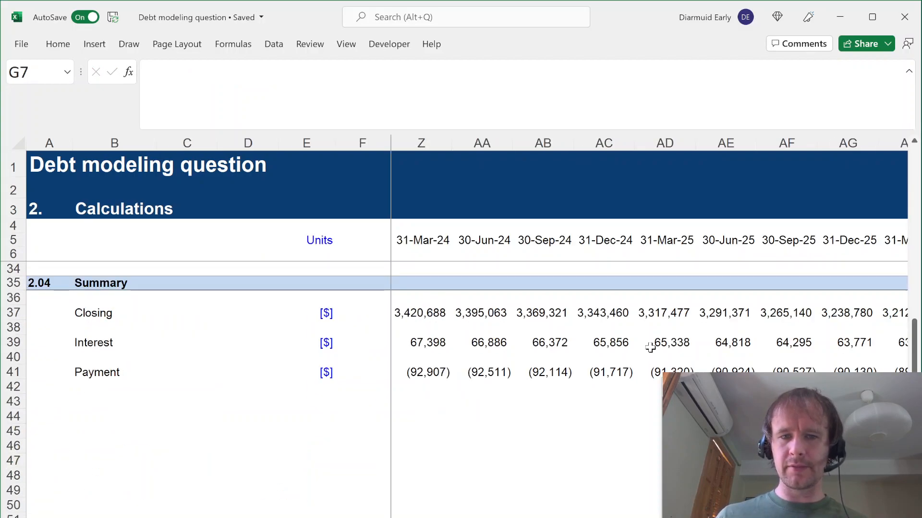
pyautogui.hotkey('ctrl', 'pagedown')
# Step: Try answering C27 with the negated Summary payment for 31-Dec-24, =-Calculations!AC41
pyautogui.write('=')
pyautogui.hotkey('ctrl', 'pageup')
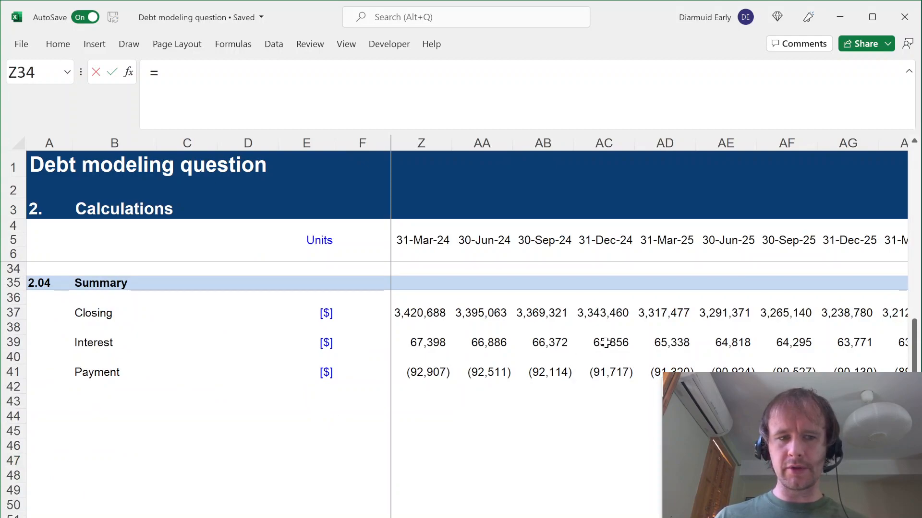
pyautogui.click(602, 370)
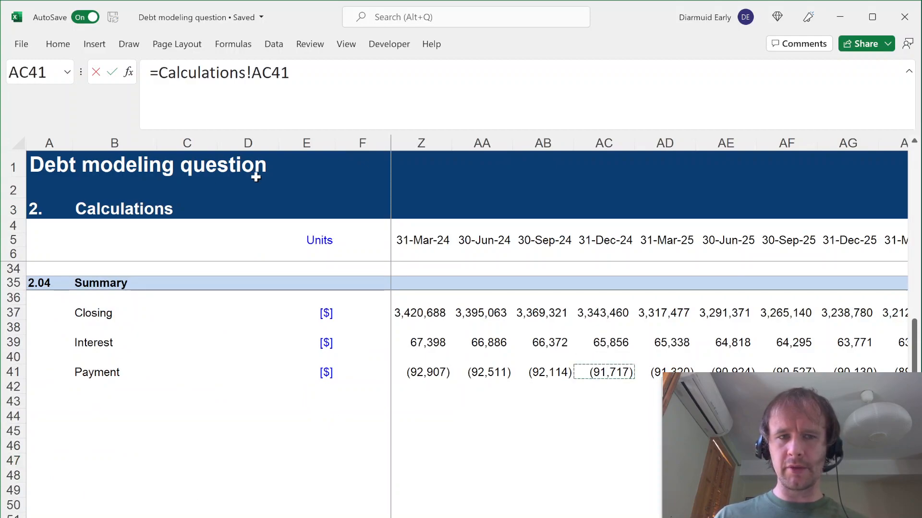
pyautogui.click(162, 72)
pyautogui.write('-')
pyautogui.press('Return')
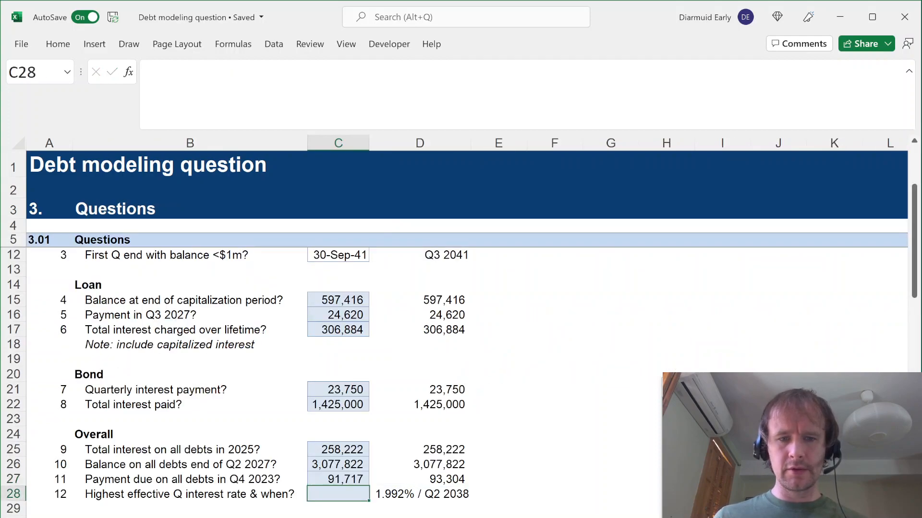
# Step: Replace the C27 formula with the negated Summary payment for the quarter ending 31-Dec-23, =-Calculations!Y41
pyautogui.press('Up')
pyautogui.hotkey('ctrl', 'pageup')
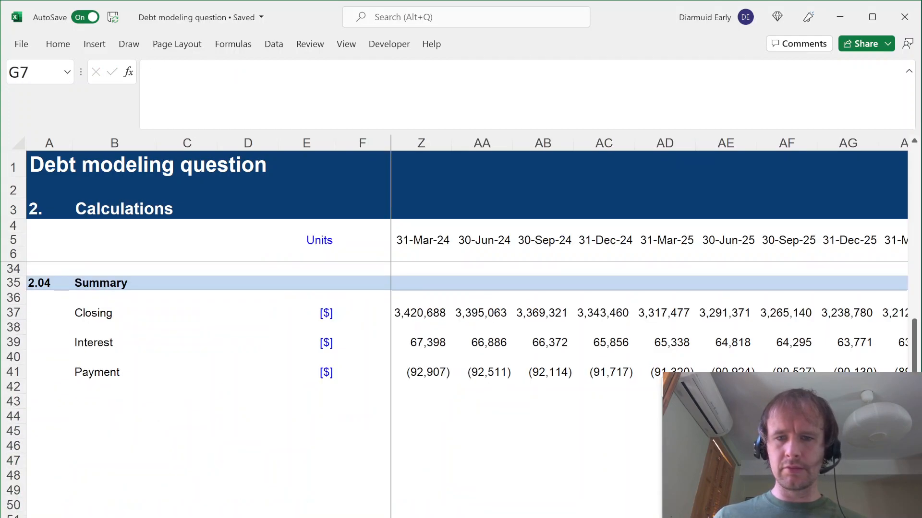
pyautogui.click(606, 374)
pyautogui.press('Left')
pyautogui.press('Left')
pyautogui.press('Left')
pyautogui.press('Left')
pyautogui.hotkey('ctrl', 'pagedown')
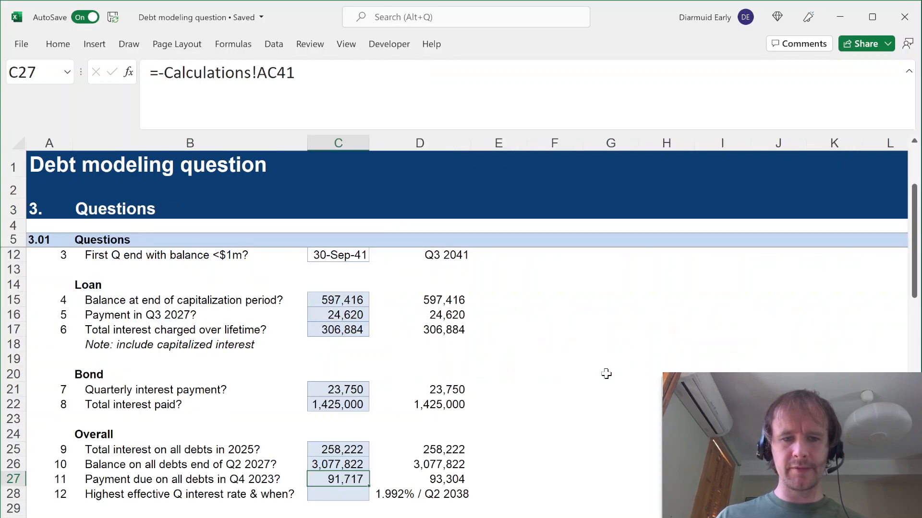
pyautogui.write('=-')
pyautogui.hotkey('ctrl', 'pageup')
pyautogui.click(418, 372)
pyautogui.press('Return')
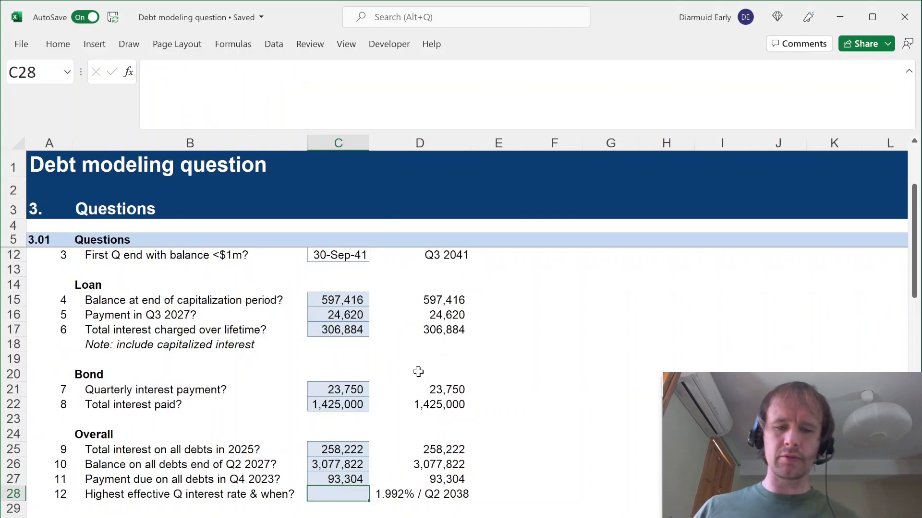
# Step: Add an "Eff rate" row label in B43 of the Calculations Summary section, with the unit [%] in E43
pyautogui.press('Up')
pyautogui.hotkey('ctrl', '[')
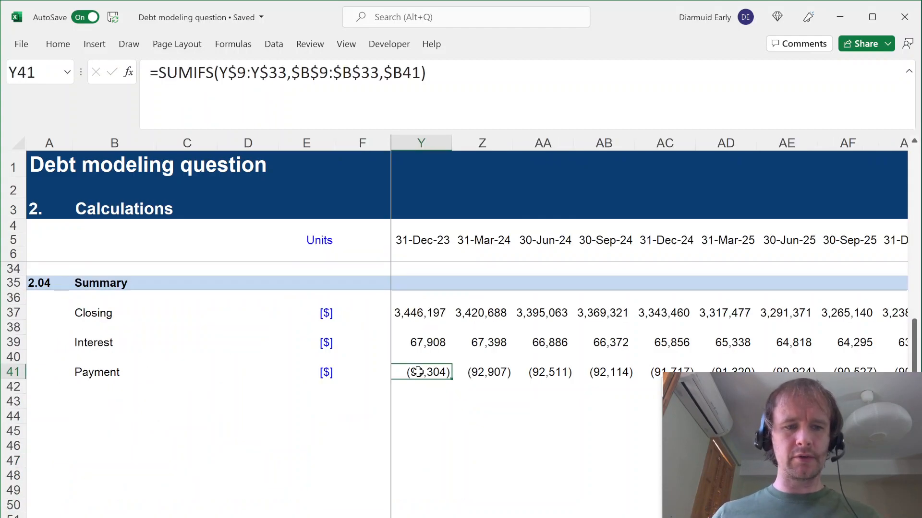
pyautogui.click(81, 399)
pyautogui.write('Eff rate')
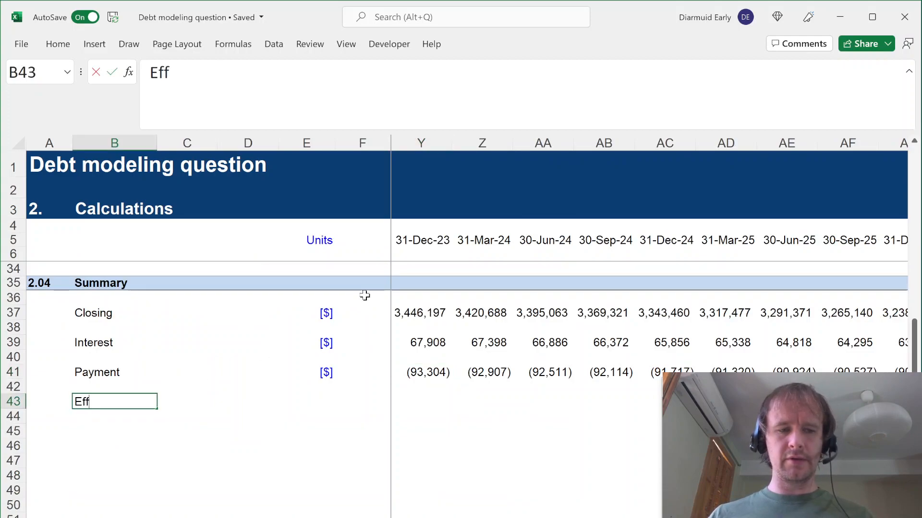
pyautogui.press('Tab')
pyautogui.press('Tab')
pyautogui.press('Tab')
pyautogui.write('[%]')
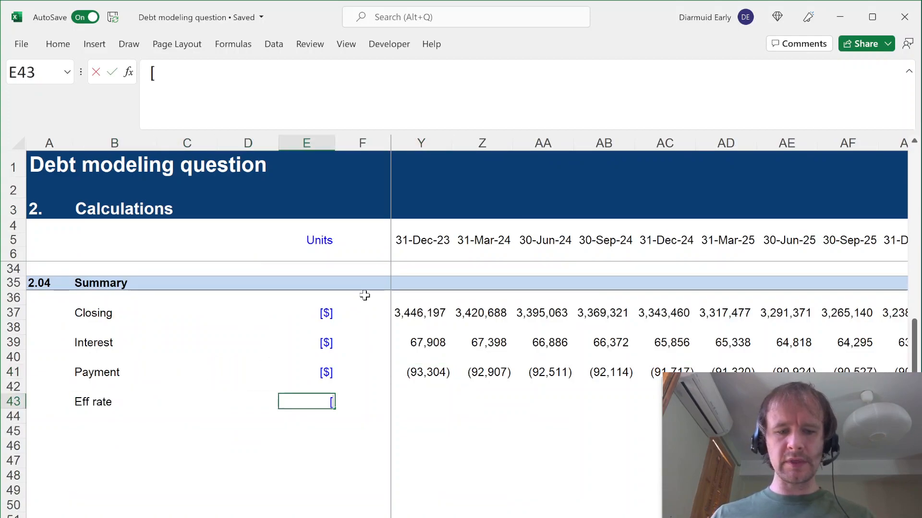
# Step: Enter the effective rate formula =IF(G37=0,"n/a",G39/G37) in G43, dividing interest by closing balance
pyautogui.press('Tab')
pyautogui.press('Tab')
pyautogui.press('Tab')
pyautogui.press('Left')
pyautogui.write('=IF(')
pyautogui.press('Up')
pyautogui.press('Up')
pyautogui.press('Up')
pyautogui.press('Up')
pyautogui.press('Up')
pyautogui.press('Up')
pyautogui.write('=')
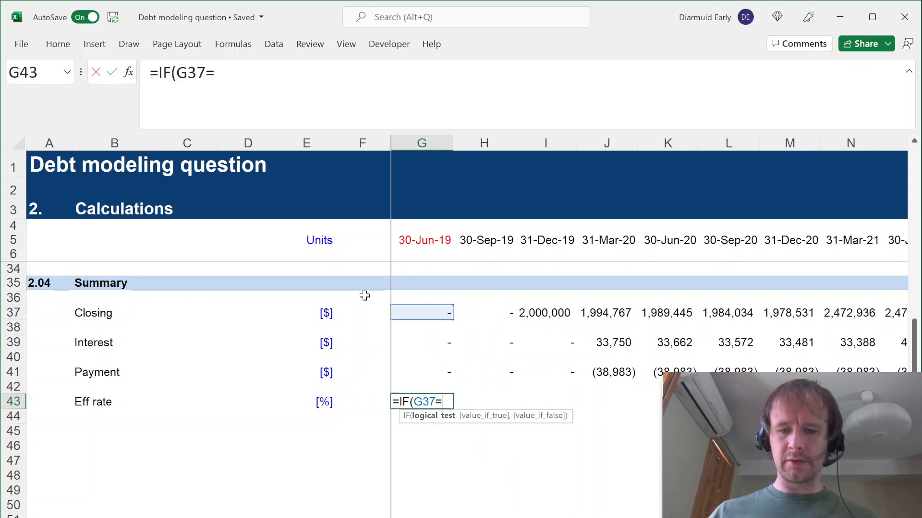
pyautogui.write('0,"n/a",')
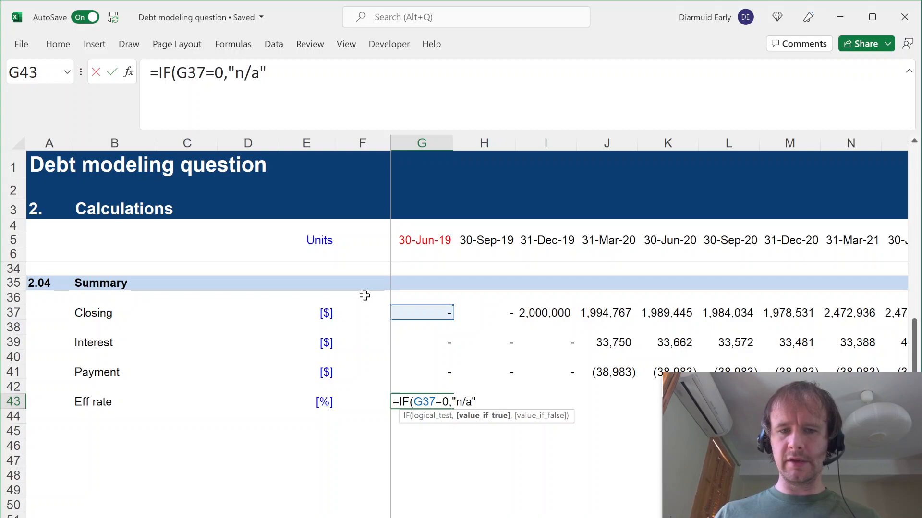
pyautogui.press('Up')
pyautogui.press('Up')
pyautogui.press('Up')
pyautogui.press('Up')
pyautogui.write('/')
pyautogui.press('Up')
pyautogui.press('Up')
pyautogui.press('Up')
pyautogui.press('Up')
pyautogui.press('Up')
pyautogui.press('Up')
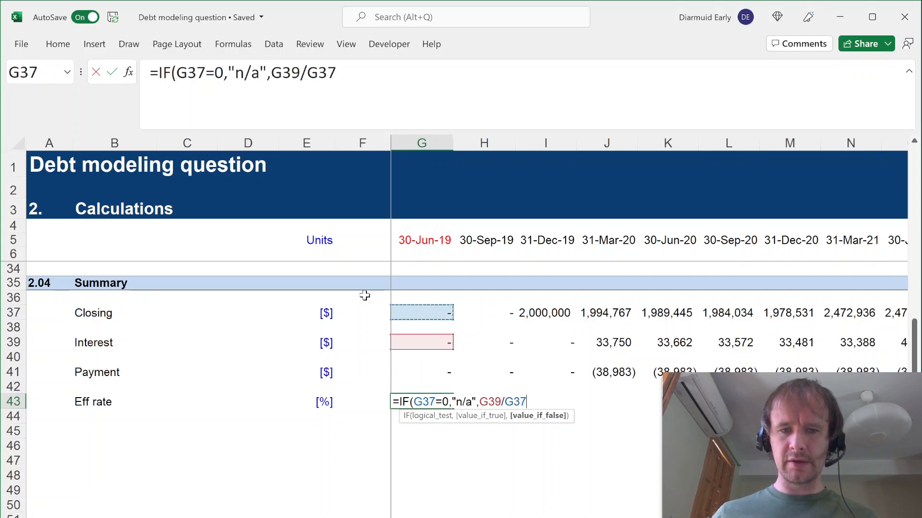
pyautogui.write(')')
pyautogui.press('Return')
pyautogui.press('Up')
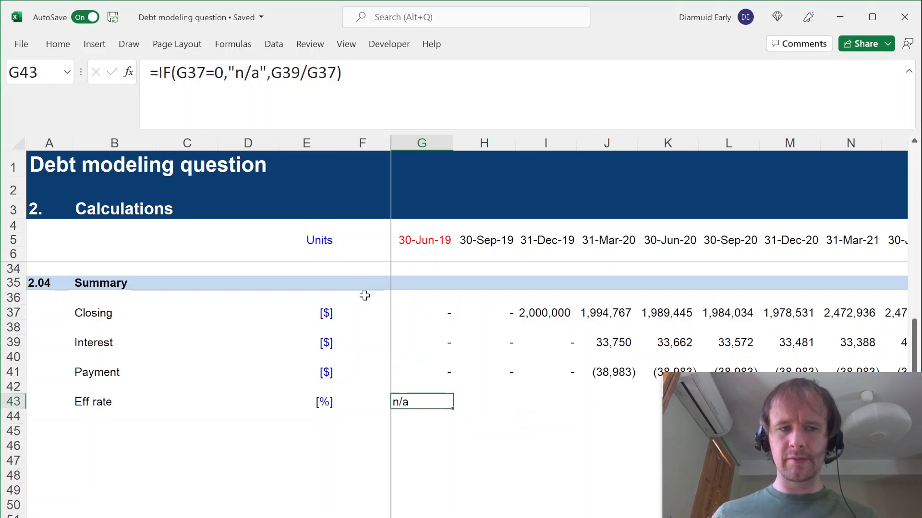
# Step: Insert two blank rows above the Closing row in the Summary section
pyautogui.press('Up')
pyautogui.press('Up')
pyautogui.press('Up')
pyautogui.press('Up')
pyautogui.press('Up')
pyautogui.press('Up')
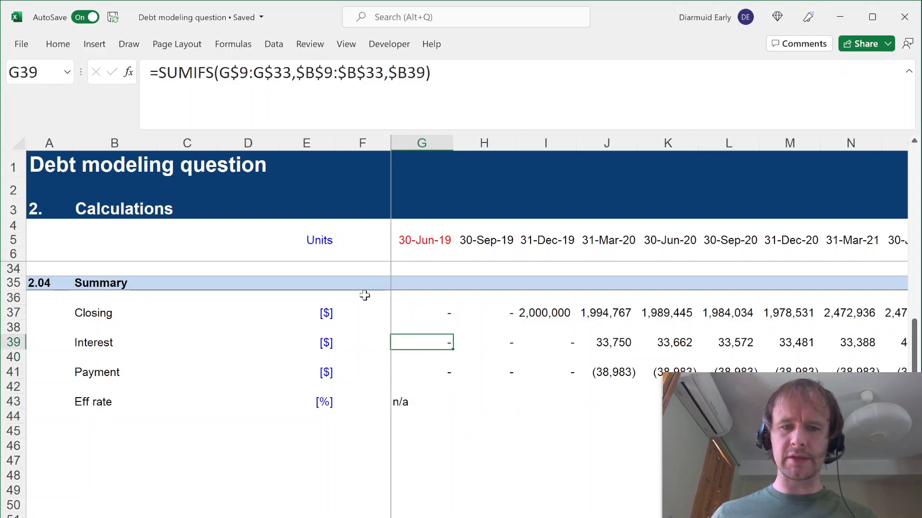
pyautogui.press('Down')
pyautogui.press('Down')
pyautogui.press('Up')
pyautogui.press('Up')
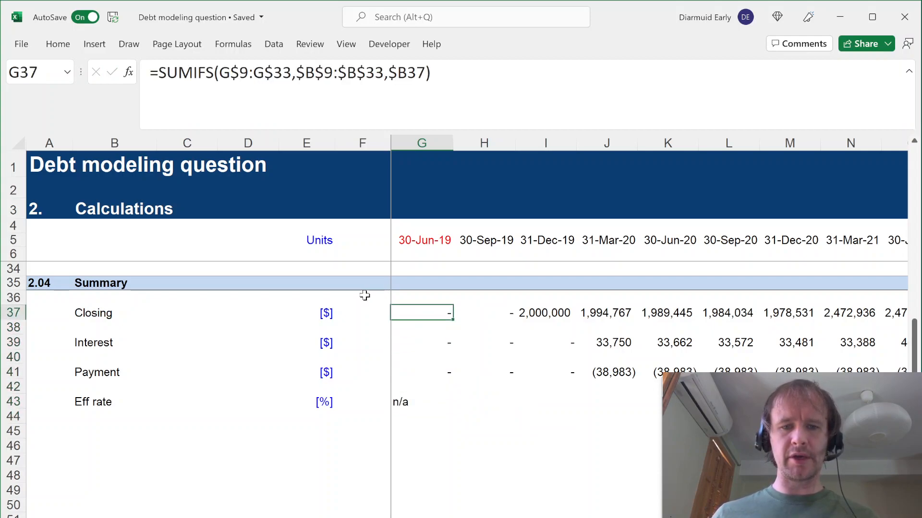
pyautogui.hotkey('alt', 'h')
pyautogui.press('i')
pyautogui.press('r')
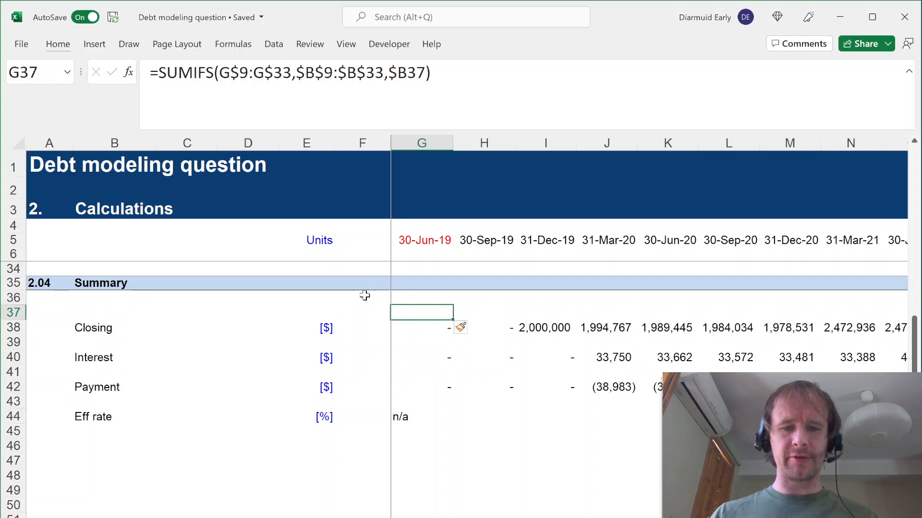
pyautogui.press('F4')
# Step: Copy the Summary section's Closing row across all quarters into row 37 and relabel the copy Opening
pyautogui.press('Down')
pyautogui.press('Left')
pyautogui.press('Down')
pyautogui.press('Left')
pyautogui.press('Left')
pyautogui.press('Left')
pyautogui.press('Left')
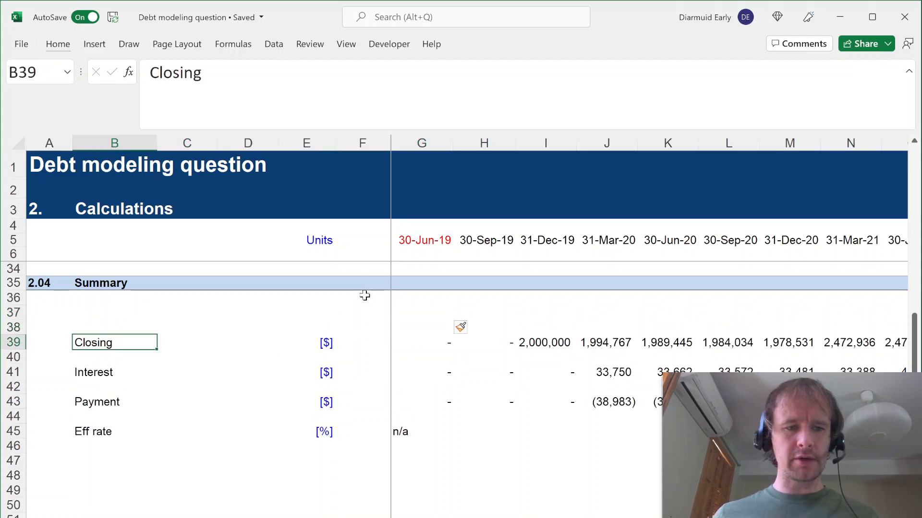
pyautogui.hotkey('ctrl', 'shift', 'Right')
pyautogui.hotkey('ctrl', 'shift', 'Right')
pyautogui.hotkey('ctrl', 'shift', 'Right')
pyautogui.hotkey('ctrl', 'c')
pyautogui.press('Up')
pyautogui.press('Up')
pyautogui.hotkey('ctrl', 'v')
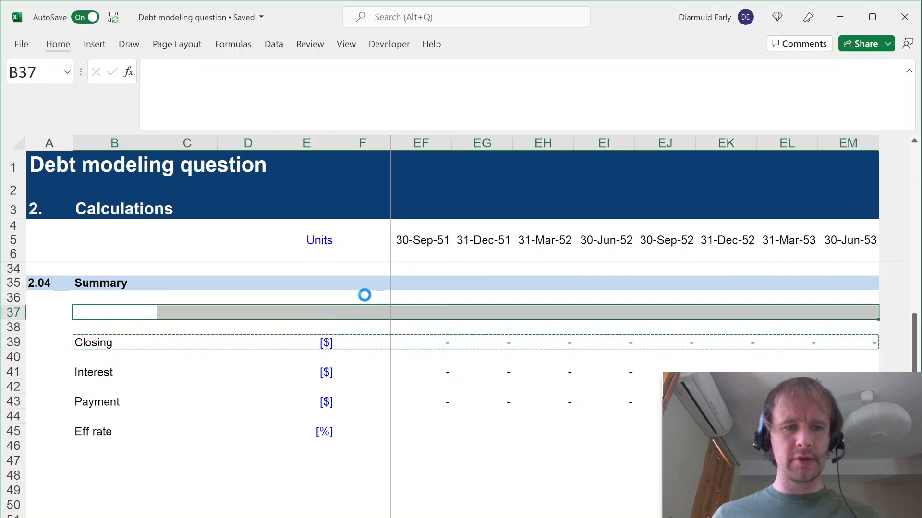
pyautogui.write('Opening')
pyautogui.press('Right')
# Step: Change the effective rate formula in G45 to divide interest by the opening balance, =IF(G37=0,"n/a",G41/G37)
pyautogui.press('Right')
pyautogui.press('Right')
pyautogui.press('Right')
pyautogui.press('Right')
pyautogui.press('Right')
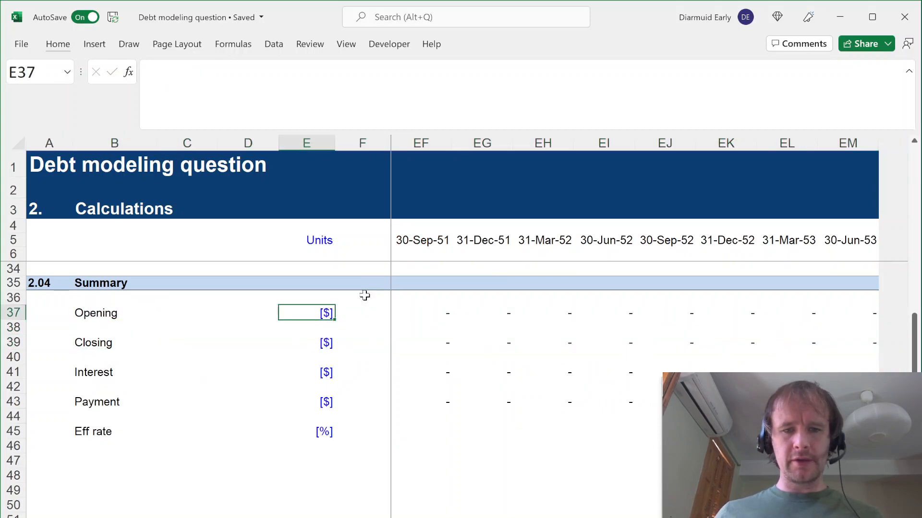
pyautogui.press('Down')
pyautogui.press('Left')
pyautogui.press('Down')
pyautogui.press('Down')
pyautogui.press('Down')
pyautogui.press('Down')
pyautogui.press('Down')
pyautogui.press('Down')
pyautogui.press('Down')
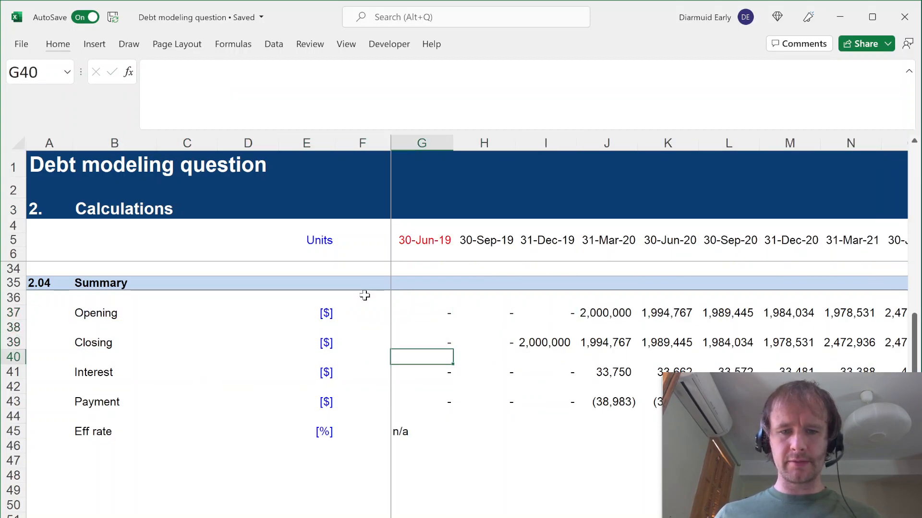
pyautogui.press('F2')
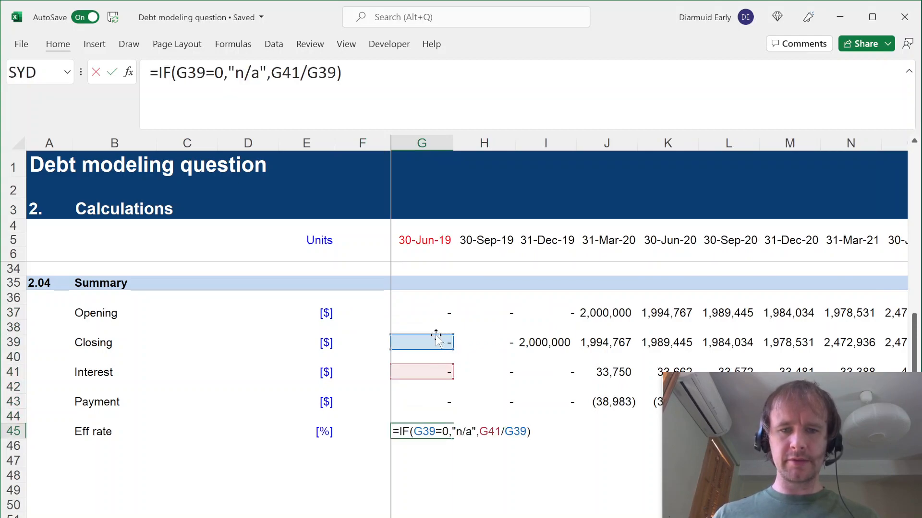
pyautogui.moveTo(436, 335); pyautogui.dragTo(438, 313)
pyautogui.click(439, 313)
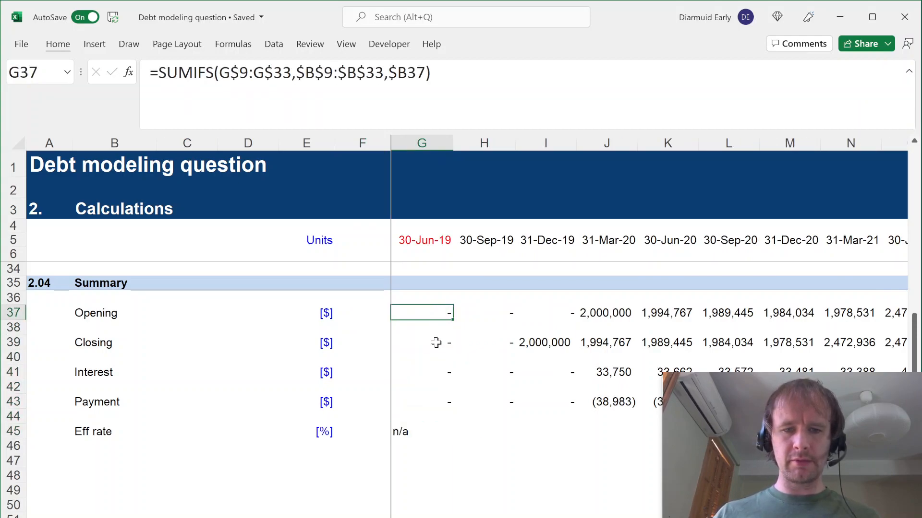
pyautogui.click(419, 432)
pyautogui.press('F2')
pyautogui.moveTo(446, 343); pyautogui.dragTo(444, 324)
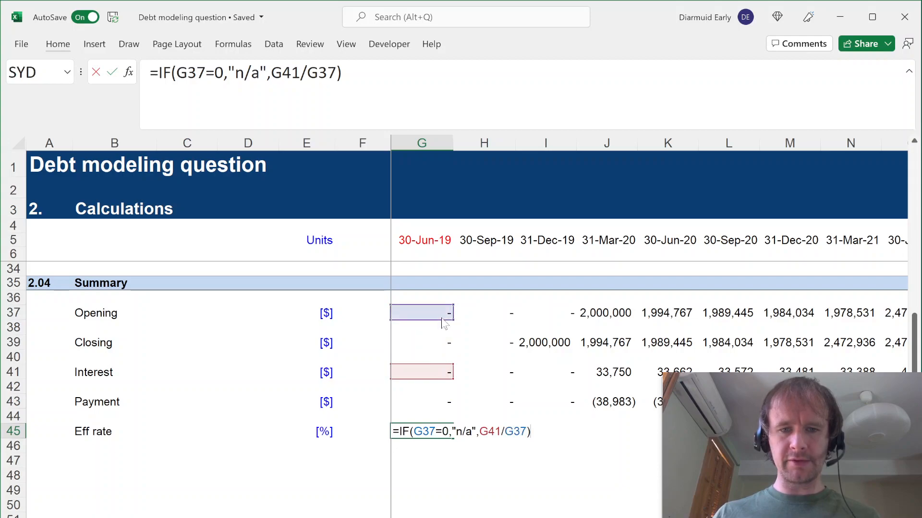
pyautogui.hotkey('ctrl', 'Return')
# Step: Fill the effective rate formula from G45 through J45
pyautogui.hotkey('shift', 'Right')
pyautogui.hotkey('shift', 'Right')
pyautogui.hotkey('shift', 'Right')
pyautogui.hotkey('ctrl', 'r')
# Step: Apply the M-C 2dp Num cell style to the effective rates in G45:J45
pyautogui.press('alt')
pyautogui.press('h')
pyautogui.press('j')
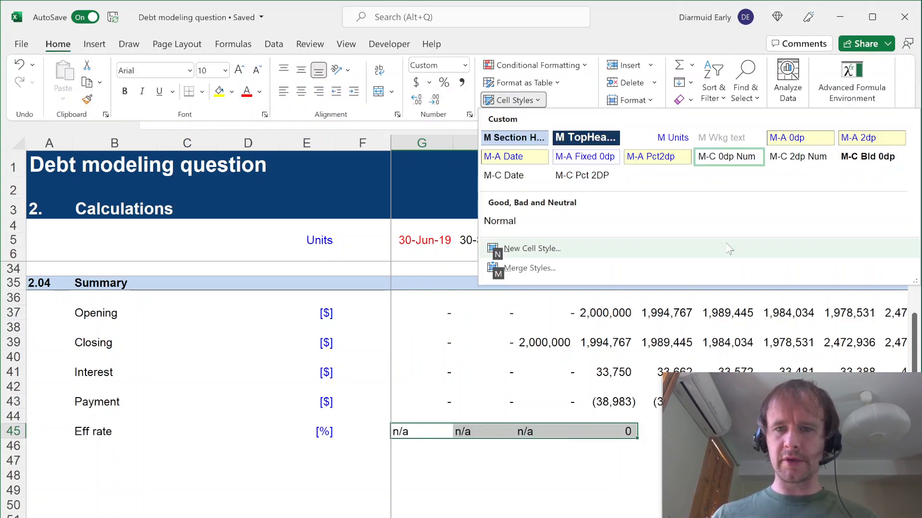
pyautogui.click(788, 155)
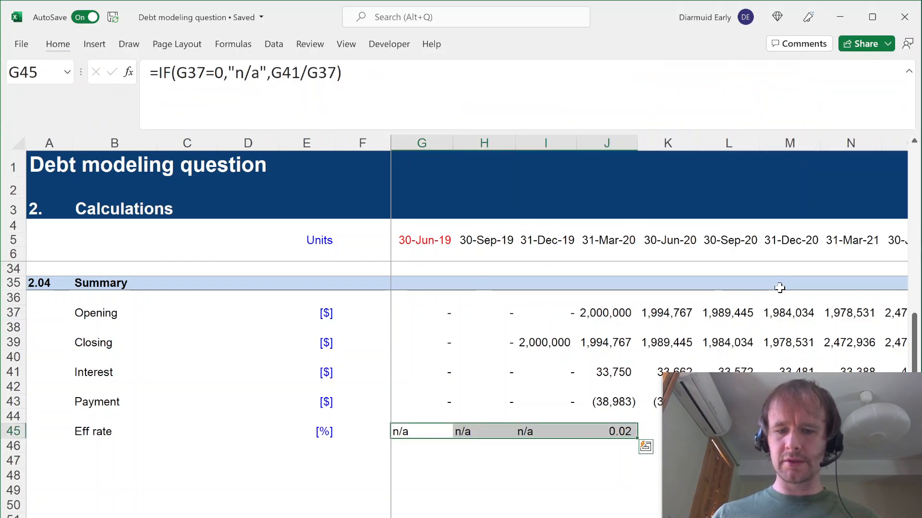
# Step: Format G45:J45 with the M-C Pct 2DP style at four decimal places and fill the Eff rate row across to EM45
pyautogui.press('alt')
pyautogui.press('h')
pyautogui.press('j')
pyautogui.click(598, 174)
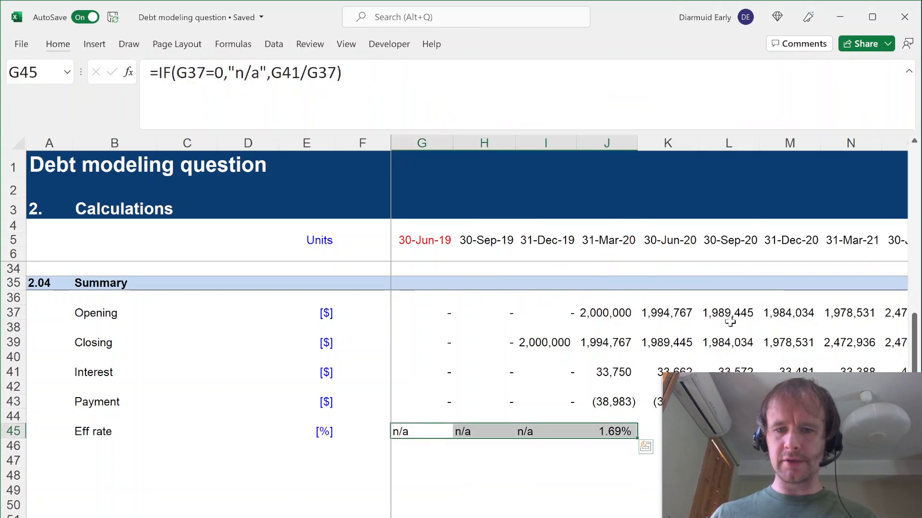
pyautogui.hotkey('alt', 'h')
pyautogui.press('0')
pyautogui.hotkey('alt', 'h')
pyautogui.press('0')
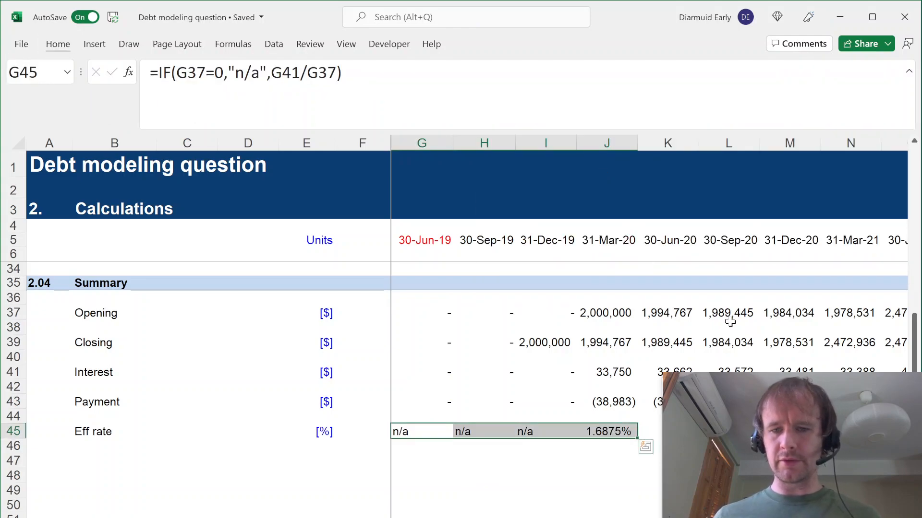
pyautogui.hotkey('ctrl', 'shift', 'Right')
pyautogui.hotkey('ctrl', 'r')
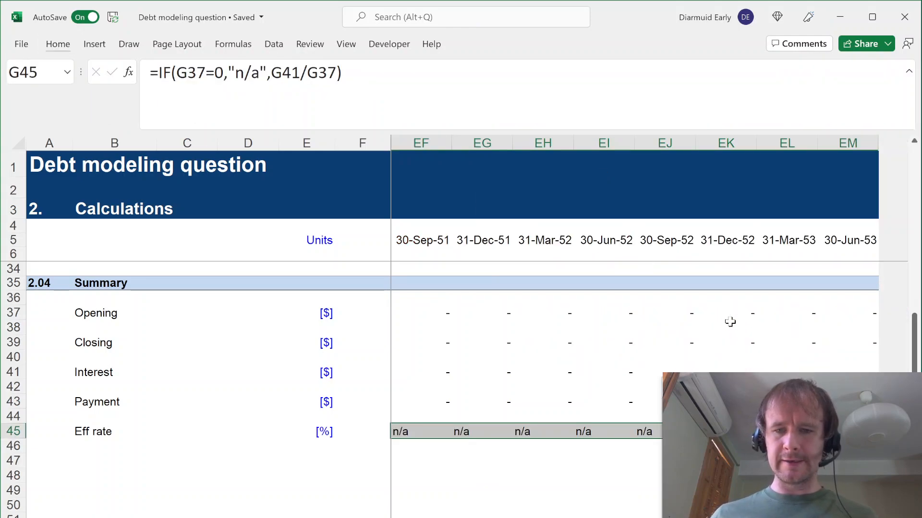
# Step: Examine the effective quarterly rates along the Eff rate row across the later quarters
pyautogui.press('Down')
pyautogui.press('Down')
pyautogui.press('Down')
pyautogui.press('Down')
pyautogui.press('Down')
pyautogui.press('Down')
pyautogui.press('Down')
pyautogui.press('Down')
pyautogui.press('Down')
pyautogui.press('Down')
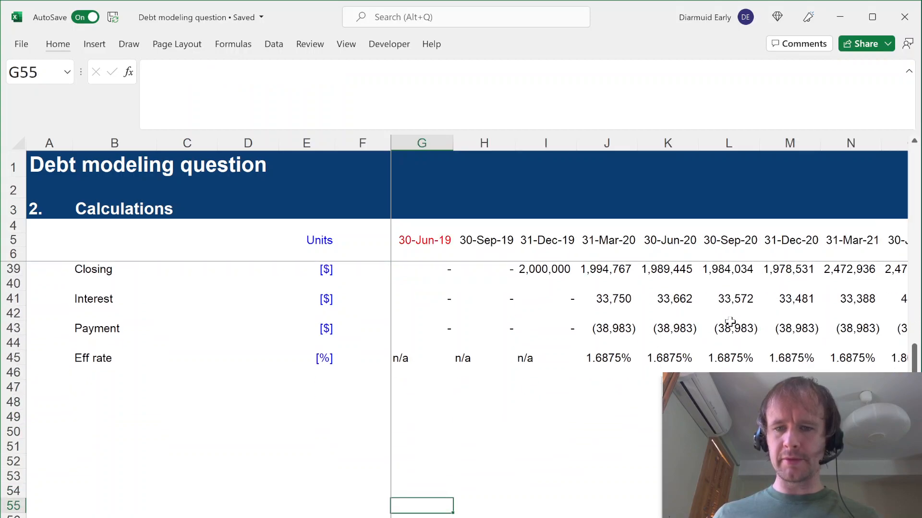
pyautogui.hotkey('alt', 'pagedown')
pyautogui.hotkey('alt', 'pagedown')
pyautogui.hotkey('alt', 'pagedown')
pyautogui.hotkey('alt', 'pagedown')
pyautogui.hotkey('alt', 'pagedown')
pyautogui.hotkey('alt', 'pagedown')
pyautogui.hotkey('alt', 'pagedown')
pyautogui.hotkey('alt', 'pagedown')
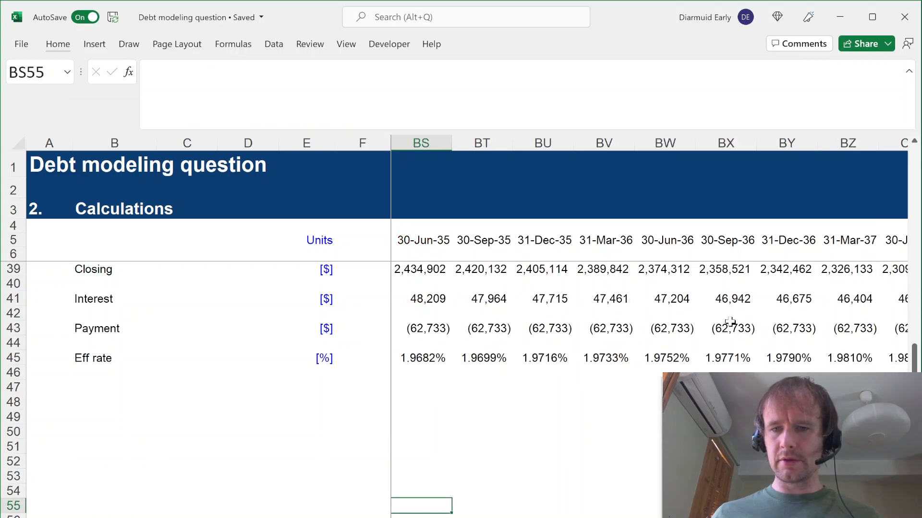
# Step: Answer question 12 in C28 of the Questions sheet with a MAX formula over the whole Calculations Eff rate row
pyautogui.hotkey('ctrl', 'pagedown')
pyautogui.write('=ma')
pyautogui.press('Tab')
pyautogui.hotkey('ctrl', 'pageup')
pyautogui.click(448, 349)
pyautogui.press('Down')
pyautogui.hotkey('ctrl', 'Left')
pyautogui.hotkey('ctrl', 'shift', 'Right')
pyautogui.press('Return')
pyautogui.press('Up')
pyautogui.press('Down')
pyautogui.press('Down')
pyautogui.press('Up')
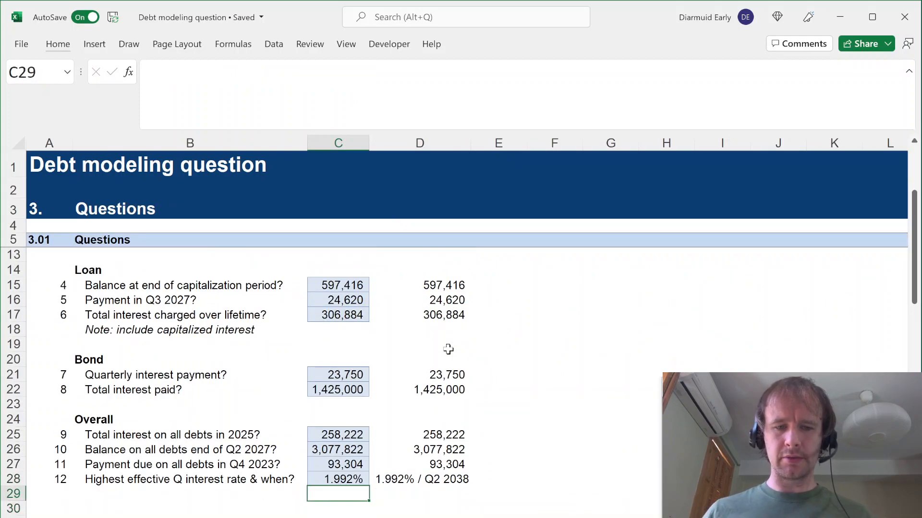
# Step: Look up the quarter of the highest rate in C29 with =XLOOKUP(C28,Calculations!$G$45:$EM$45,Calculations!$G$5:$EM$5) and check it against the target in D28
pyautogui.write('=xl')
pyautogui.press('Tab')
pyautogui.press('Up')
pyautogui.write(',')
pyautogui.hotkey('ctrl', 'pageup')
pyautogui.click(463, 355)
pyautogui.hotkey('ctrl', 'Left')
pyautogui.hotkey('ctrl', 'shift', 'Right')
pyautogui.press('F4')
pyautogui.write(',')
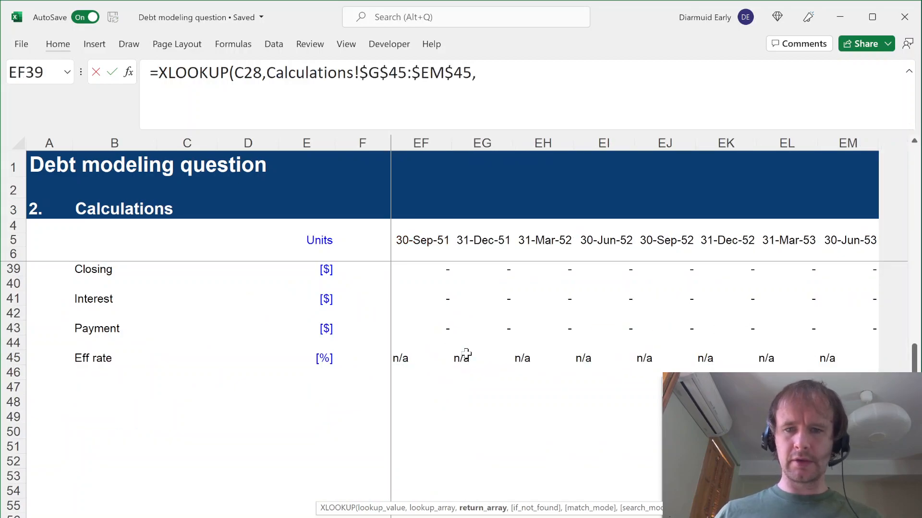
pyautogui.click(830, 245)
pyautogui.hotkey('ctrl', 'shift', 'Left')
pyautogui.press('F4')
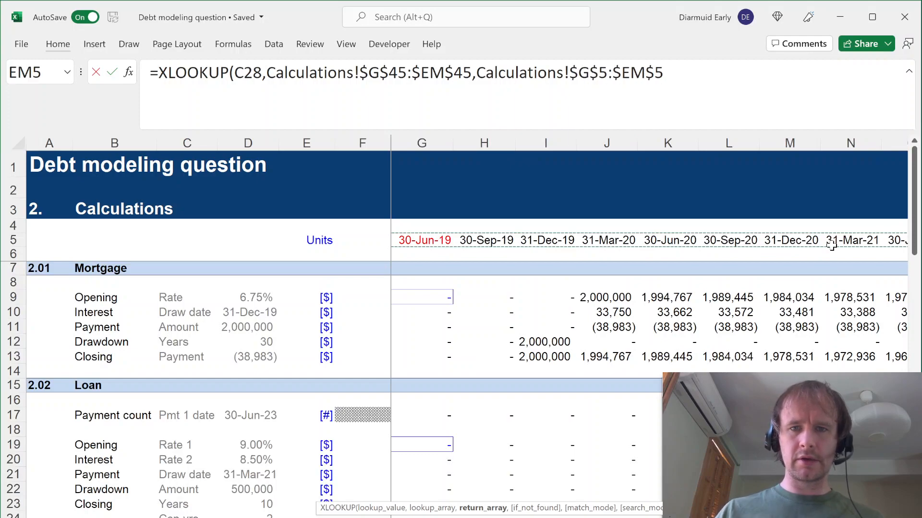
pyautogui.write(')')
pyautogui.press('Return')
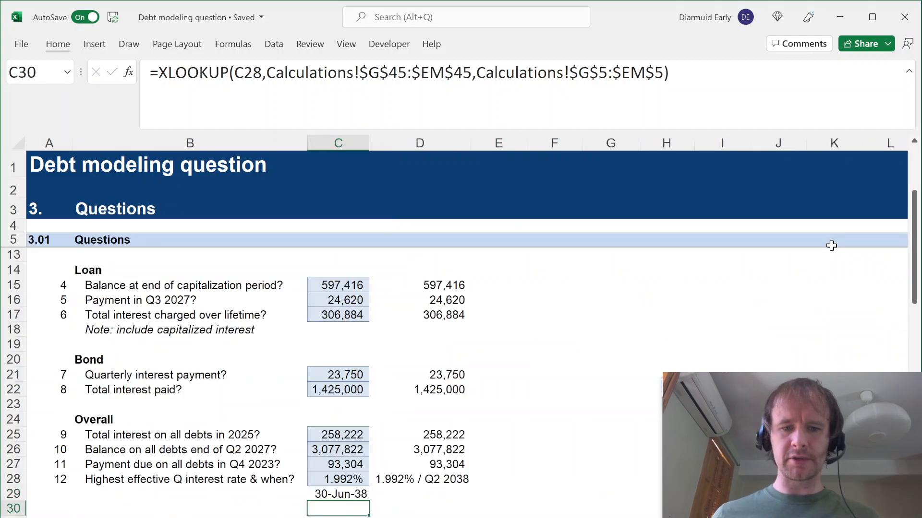
pyautogui.press('Up')
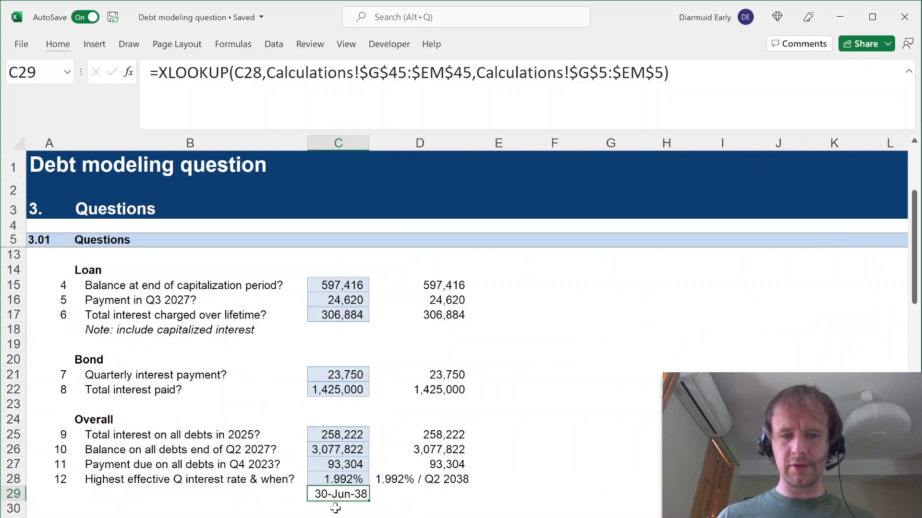
pyautogui.click(446, 483)
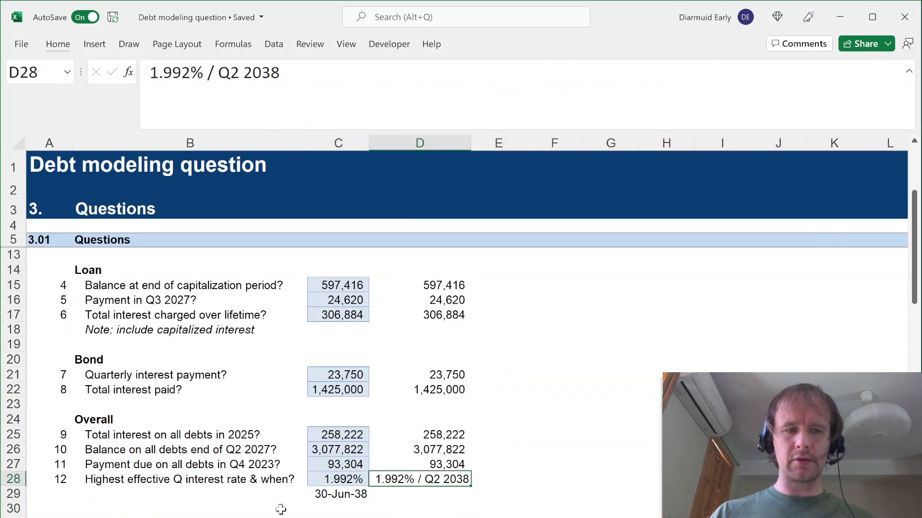
# Step: Look over the Questions sheet from its start and return to the beginning of the Assumptions sheet
pyautogui.hotkey('ctrl', 'Home')
pyautogui.hotkey('ctrl', 'pageup')
pyautogui.hotkey('ctrl', 'pageup')
pyautogui.hotkey('ctrl', 'pageup')
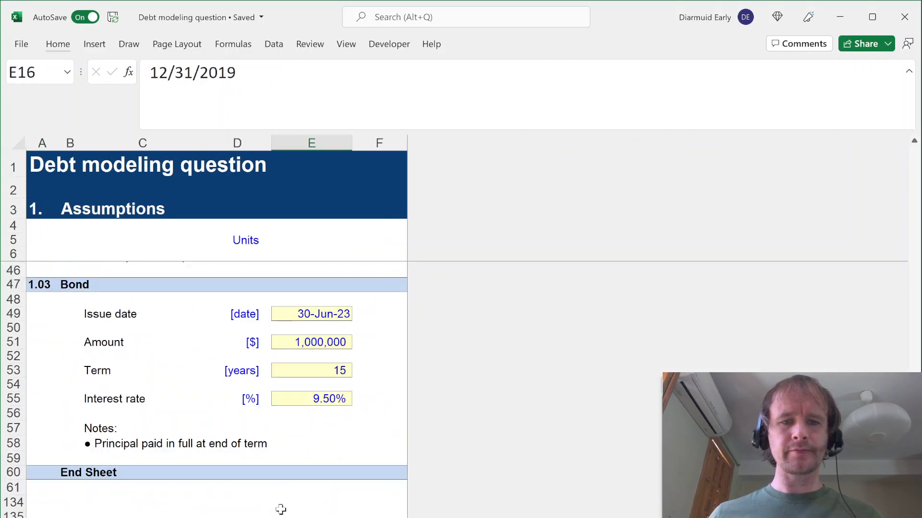
pyautogui.hotkey('ctrl', 'pagedown')
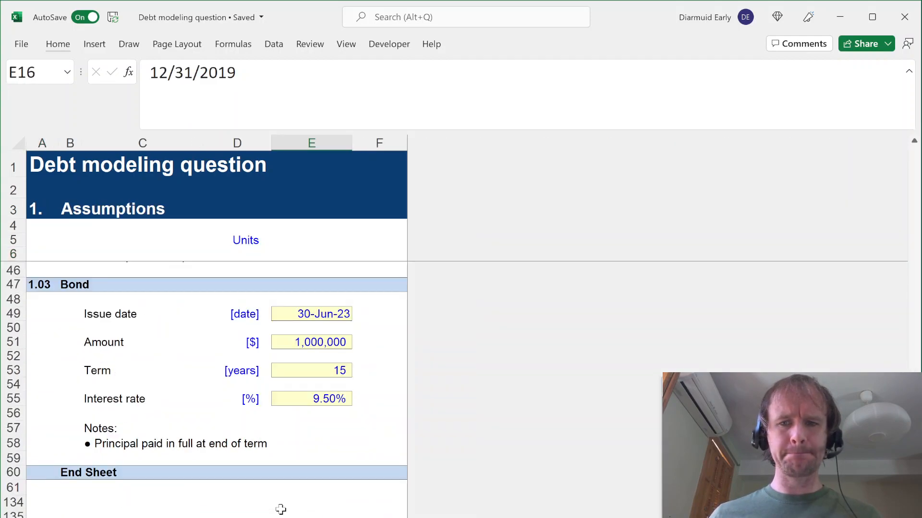
pyautogui.hotkey('ctrl', 'pagedown')
pyautogui.hotkey('ctrl', 'pagedown')
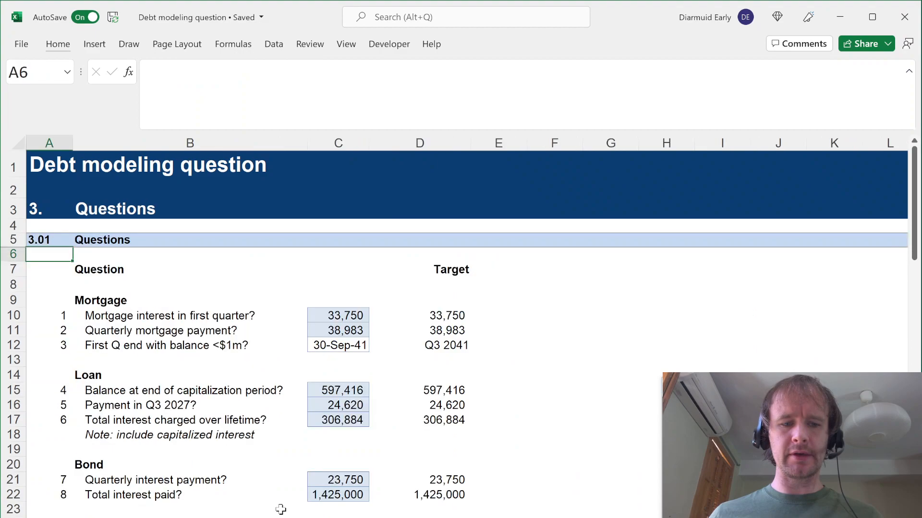
pyautogui.hotkey('ctrl', 'pageup')
pyautogui.hotkey('ctrl', 'pageup')
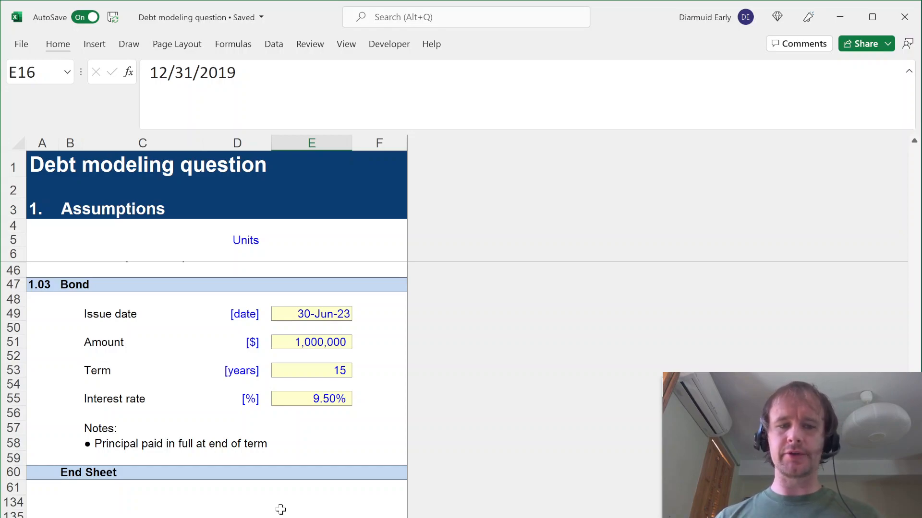
pyautogui.hotkey('ctrl', 'Home')
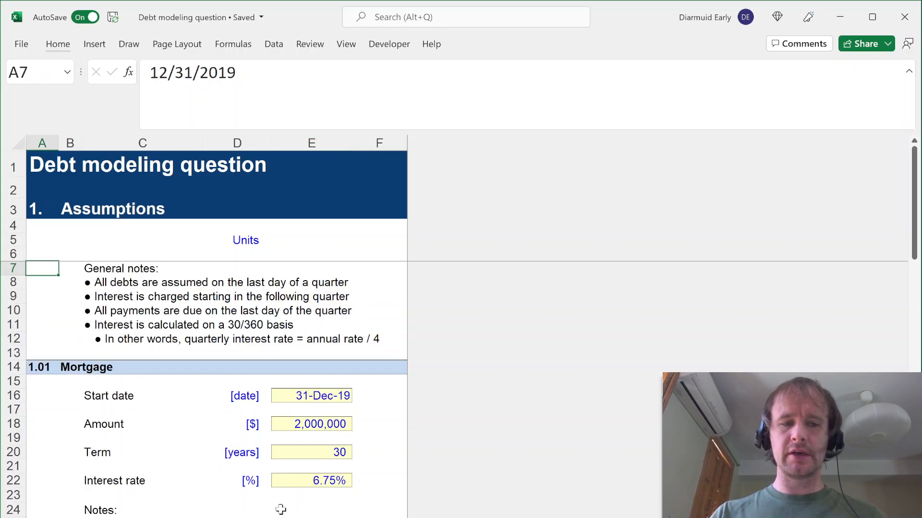